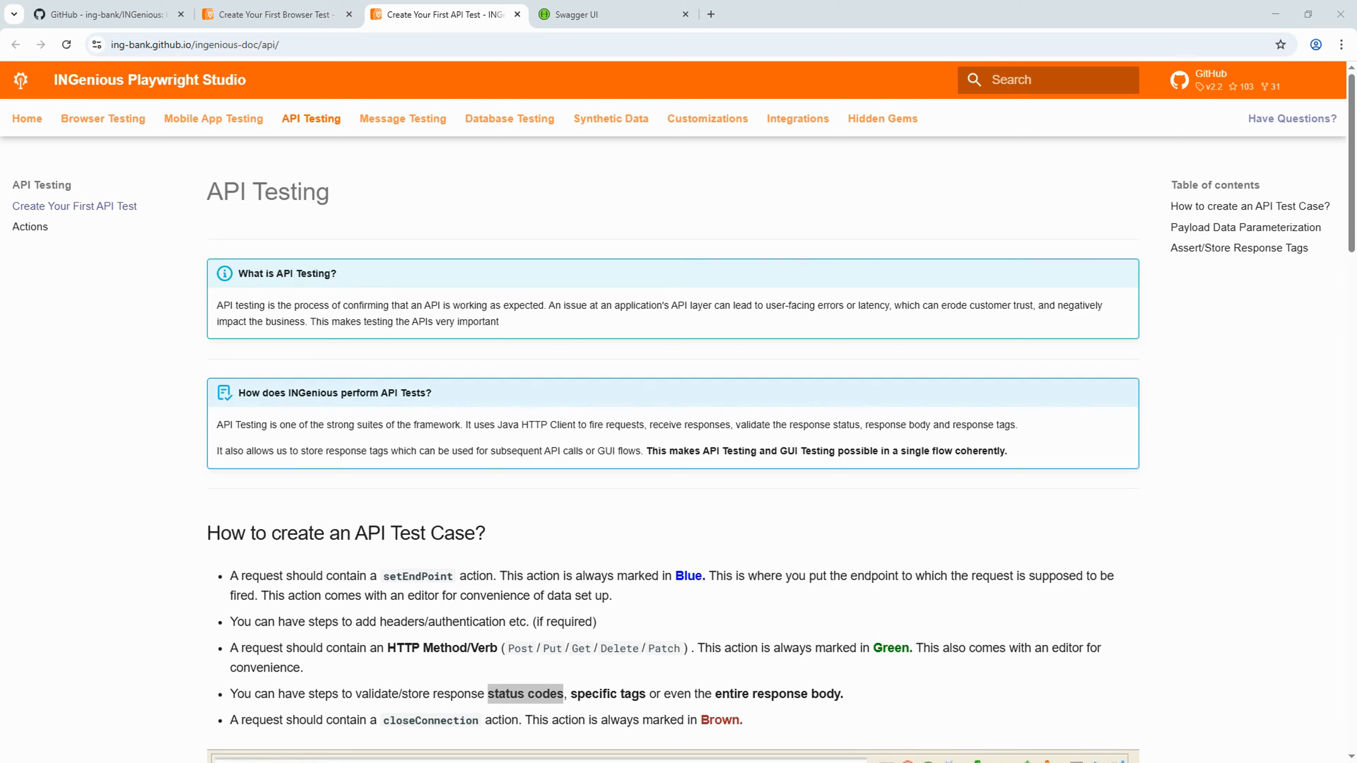
pyautogui.scroll(-4, 42, 437)
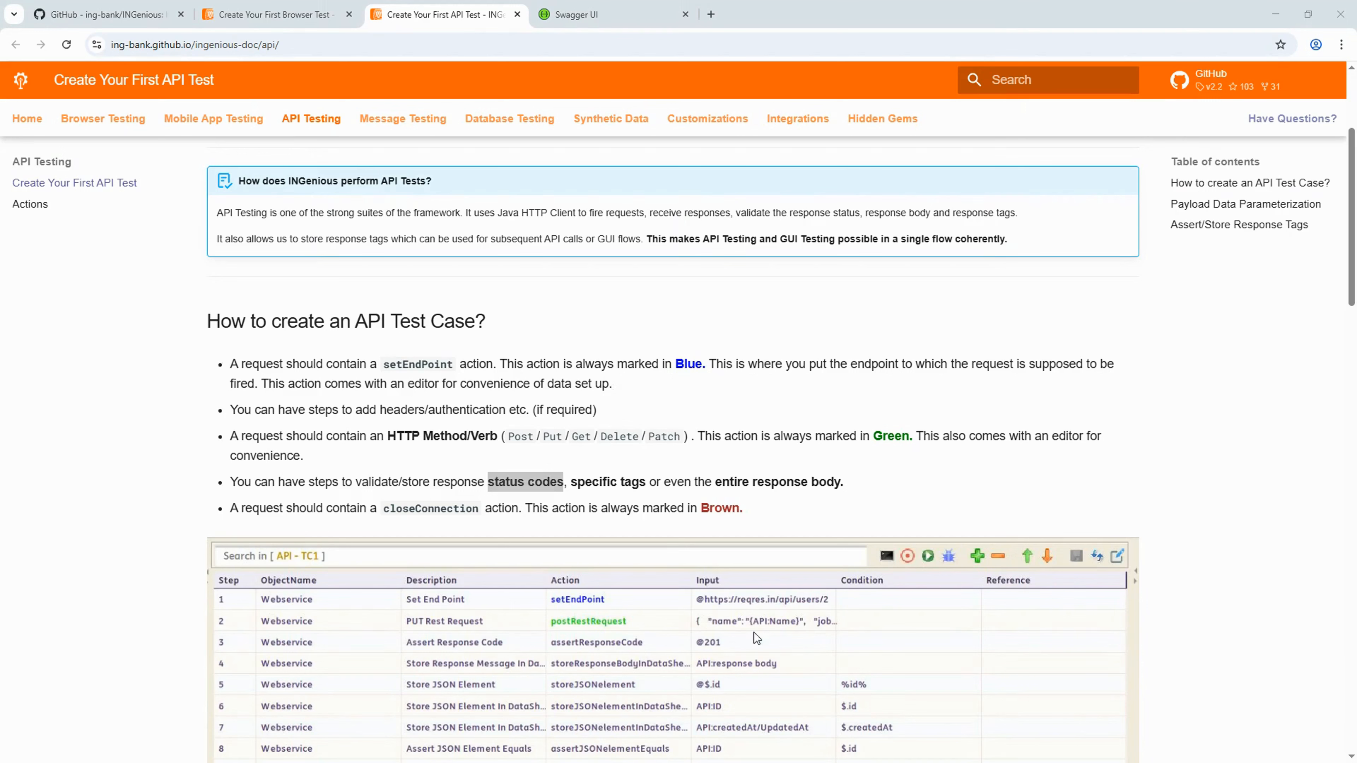
pyautogui.click(510, 437)
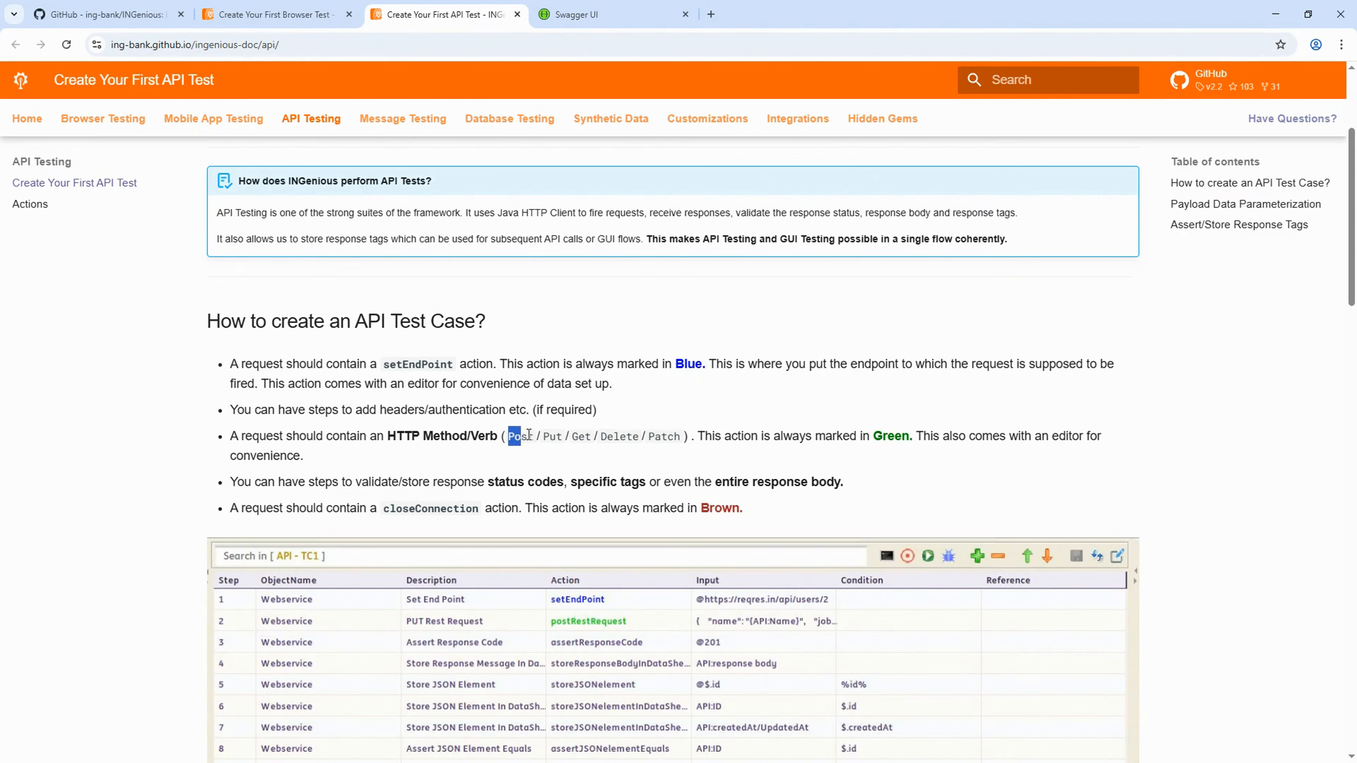
pyautogui.moveTo(529, 434); pyautogui.dragTo(682, 437)
pyautogui.click(585, 454)
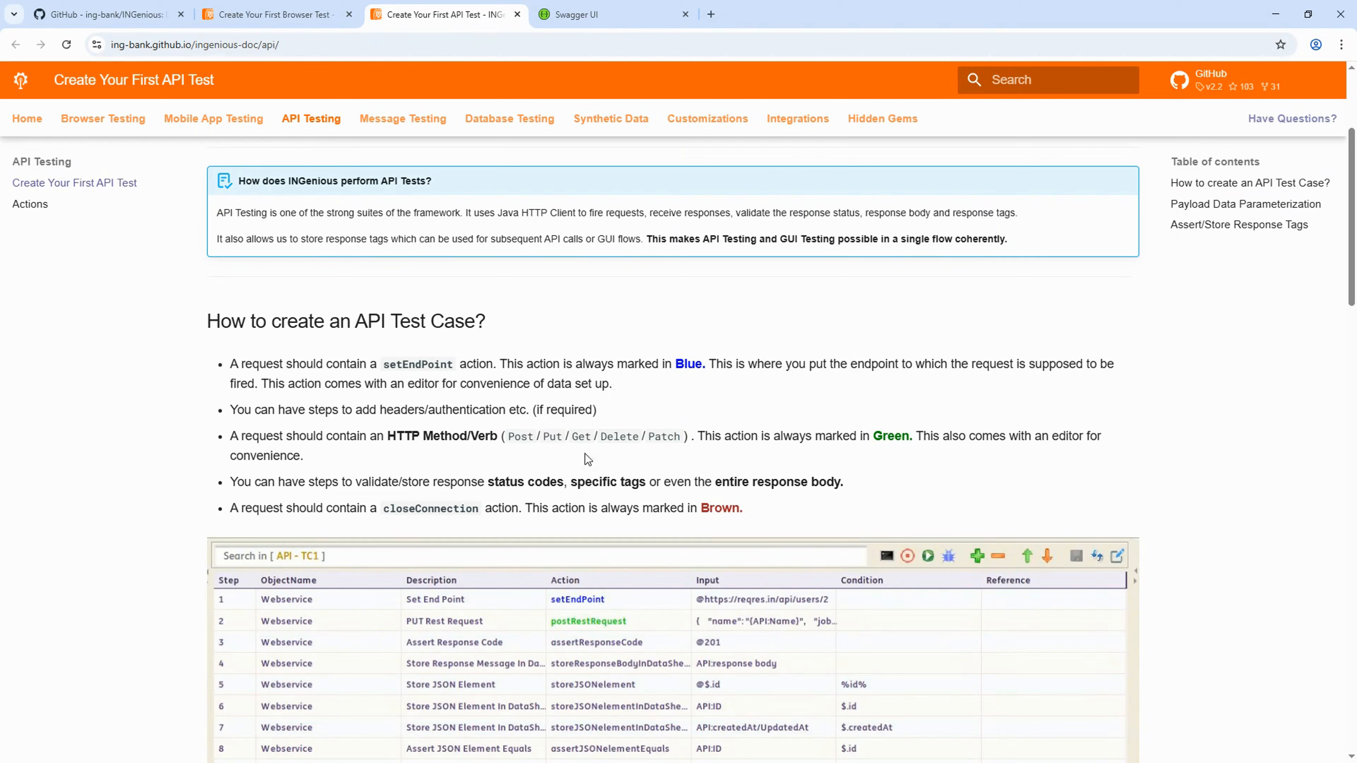
pyautogui.doubleClick(526, 438)
pyautogui.doubleClick(551, 437)
pyautogui.doubleClick(524, 437)
pyautogui.doubleClick(582, 437)
pyautogui.doubleClick(620, 437)
pyautogui.doubleClick(520, 437)
pyautogui.doubleClick(582, 437)
pyautogui.doubleClick(552, 437)
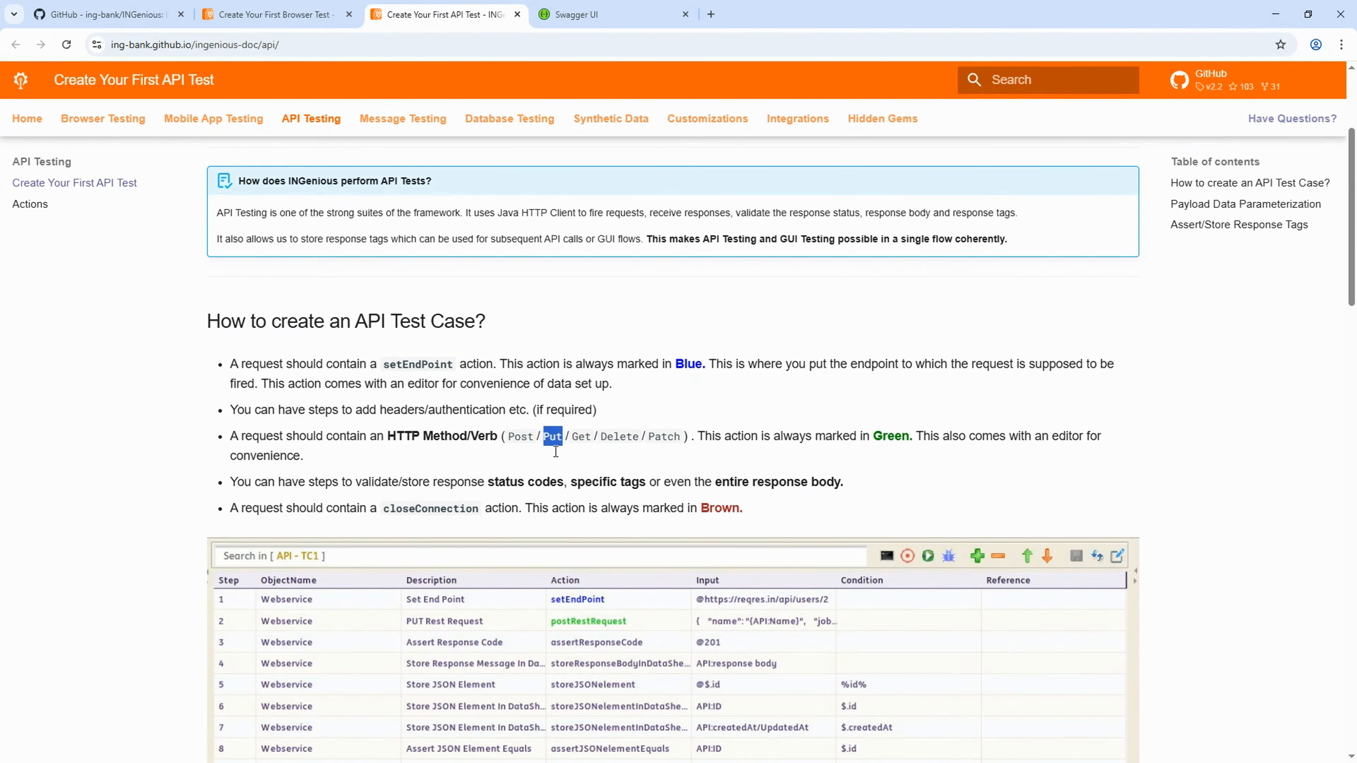
pyautogui.doubleClick(580, 437)
pyautogui.moveTo(251, 409); pyautogui.dragTo(525, 407)
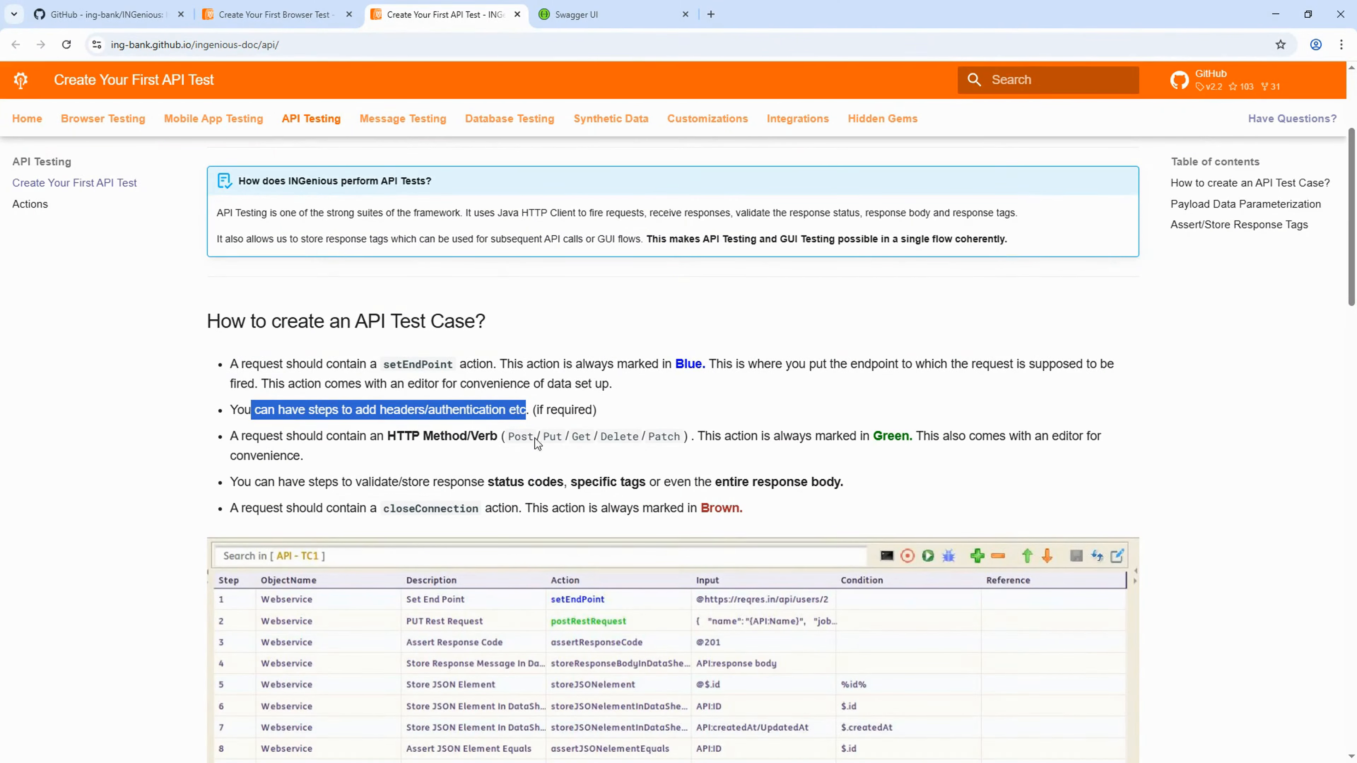
pyautogui.click(424, 421)
pyautogui.moveTo(380, 409); pyautogui.dragTo(482, 413)
pyautogui.doubleClick(463, 416)
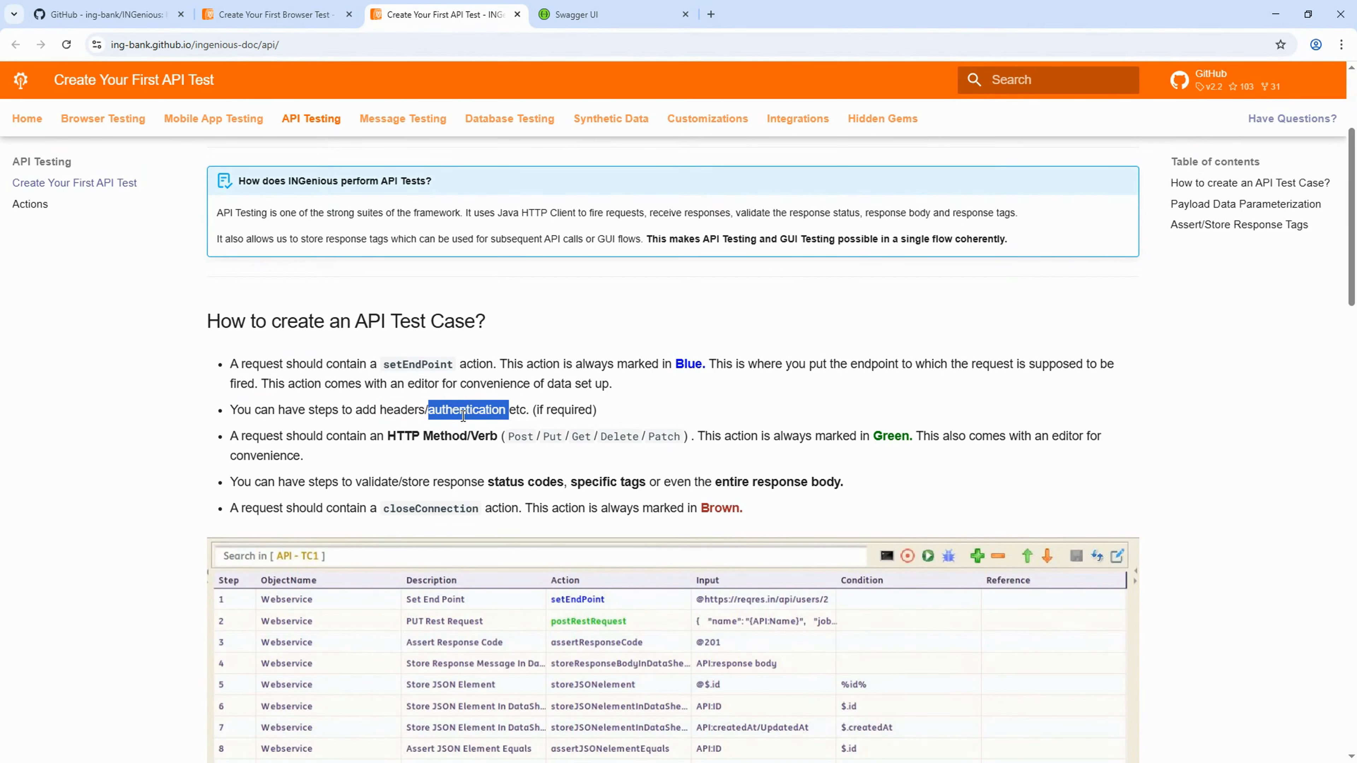
pyautogui.doubleClick(393, 411)
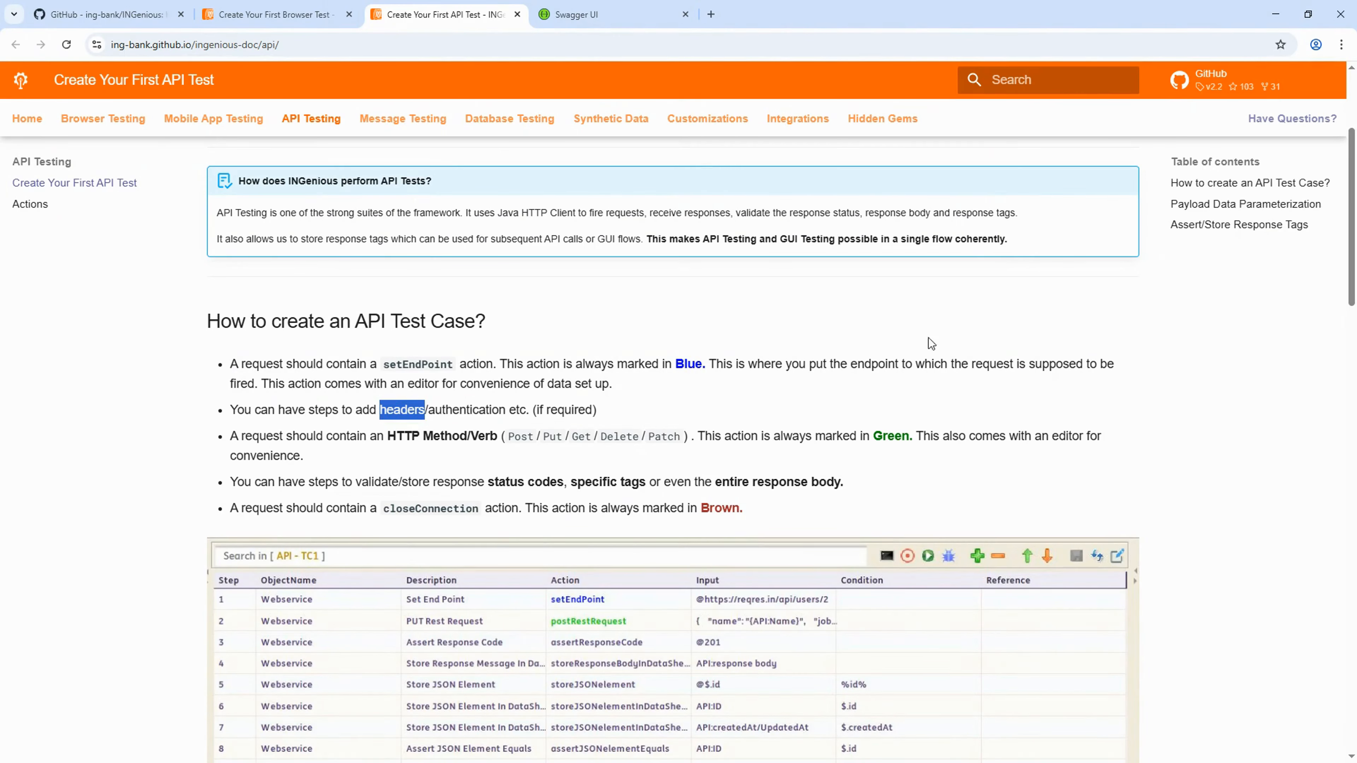
pyautogui.click(345, 482)
pyautogui.moveTo(345, 482); pyautogui.dragTo(918, 498)
pyautogui.moveTo(891, 486); pyautogui.dragTo(722, 483)
pyautogui.scroll(-5, 880, 484)
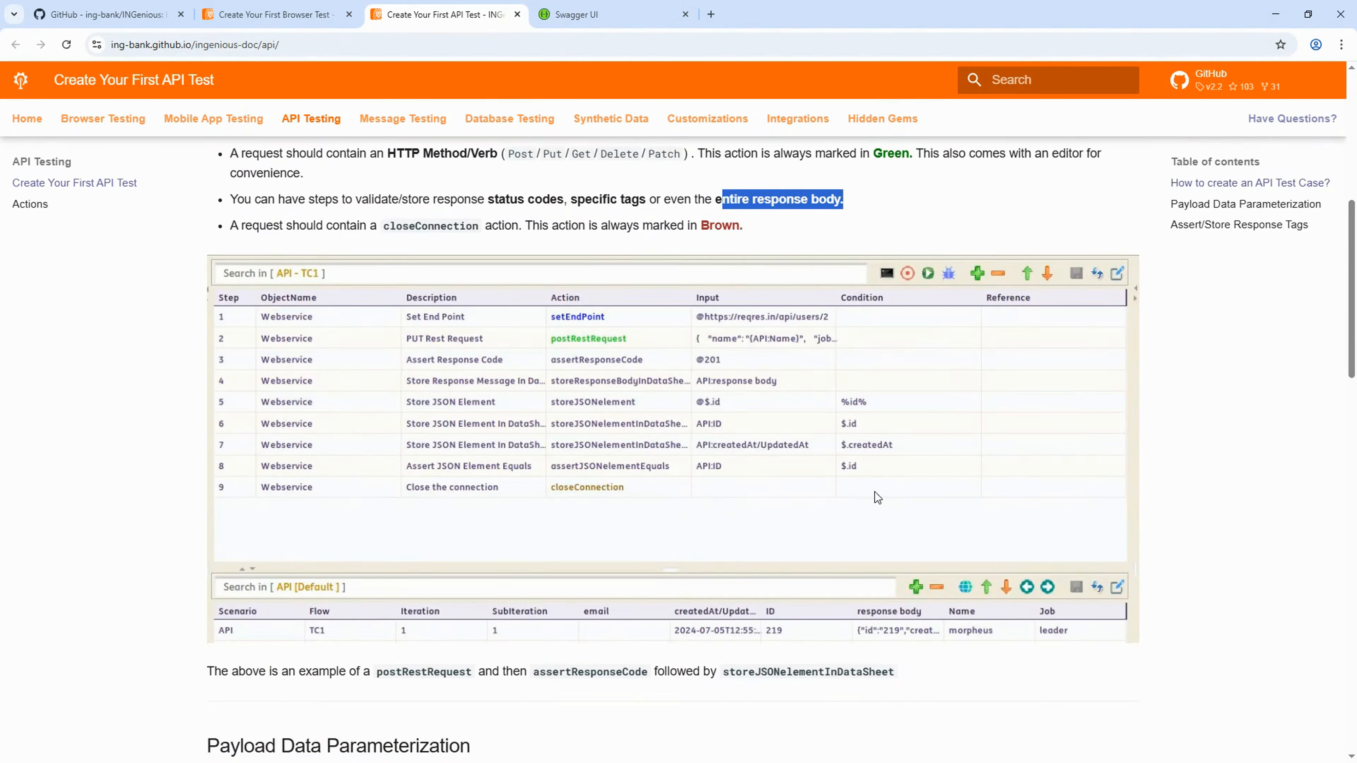
pyautogui.scroll(4, 875, 493)
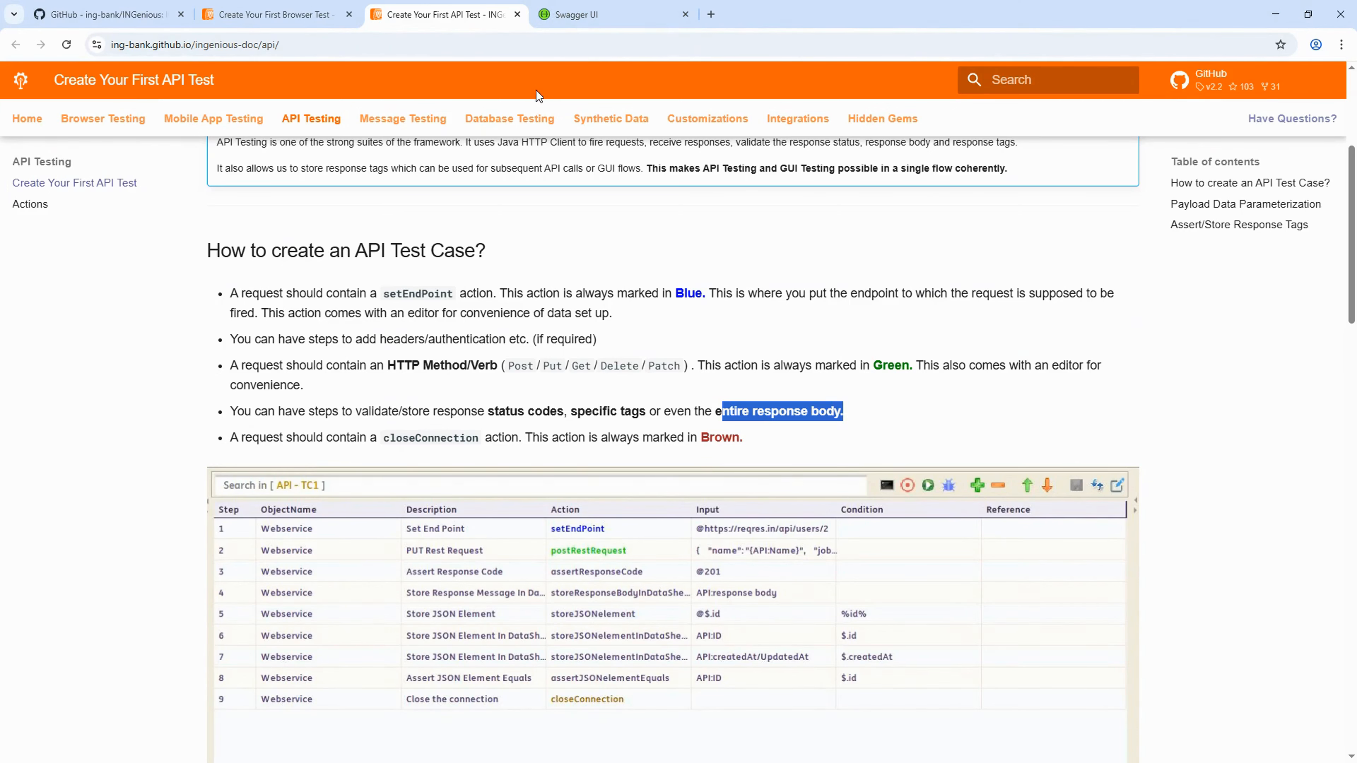
# - Switch to the Swagger Petstore page and check the petstore address
pyautogui.click(563, 21)
pyautogui.scroll(5, 587, 293)
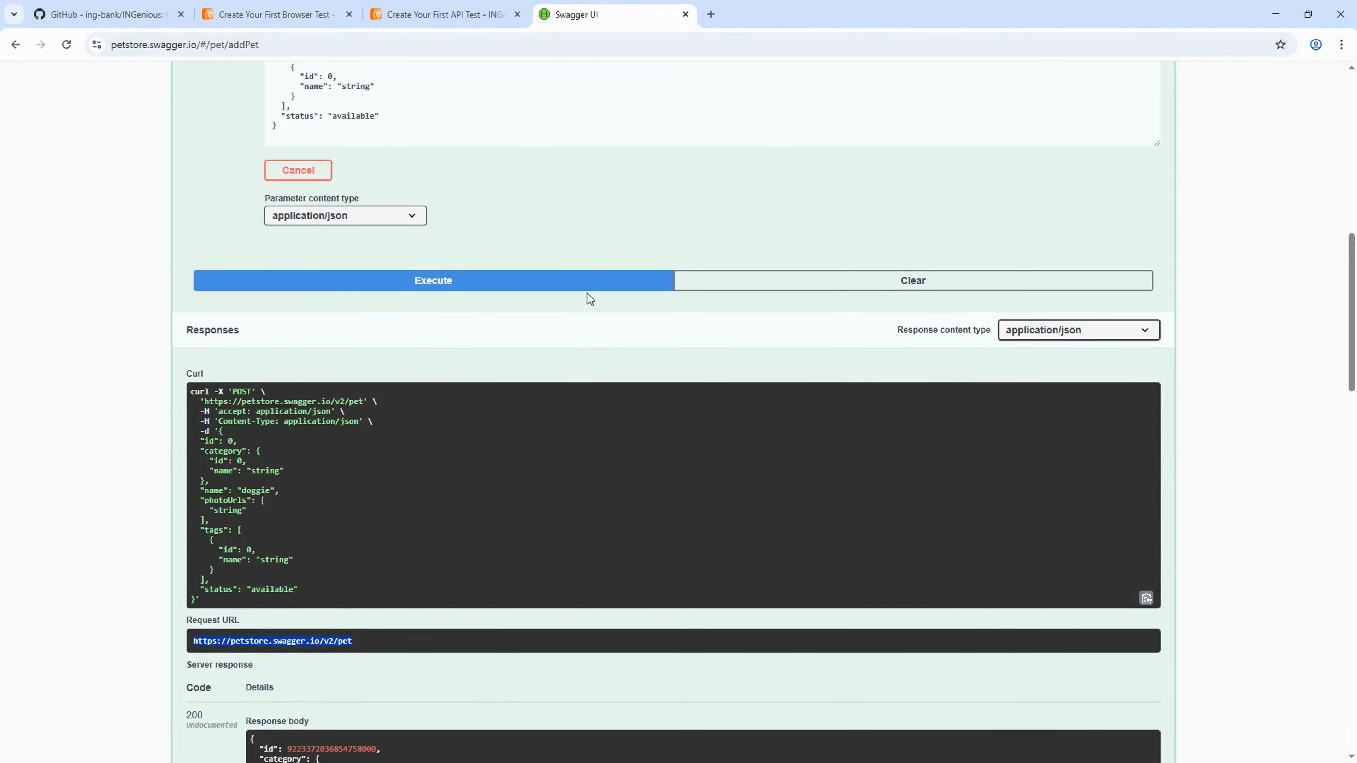
pyautogui.scroll(5, 587, 292)
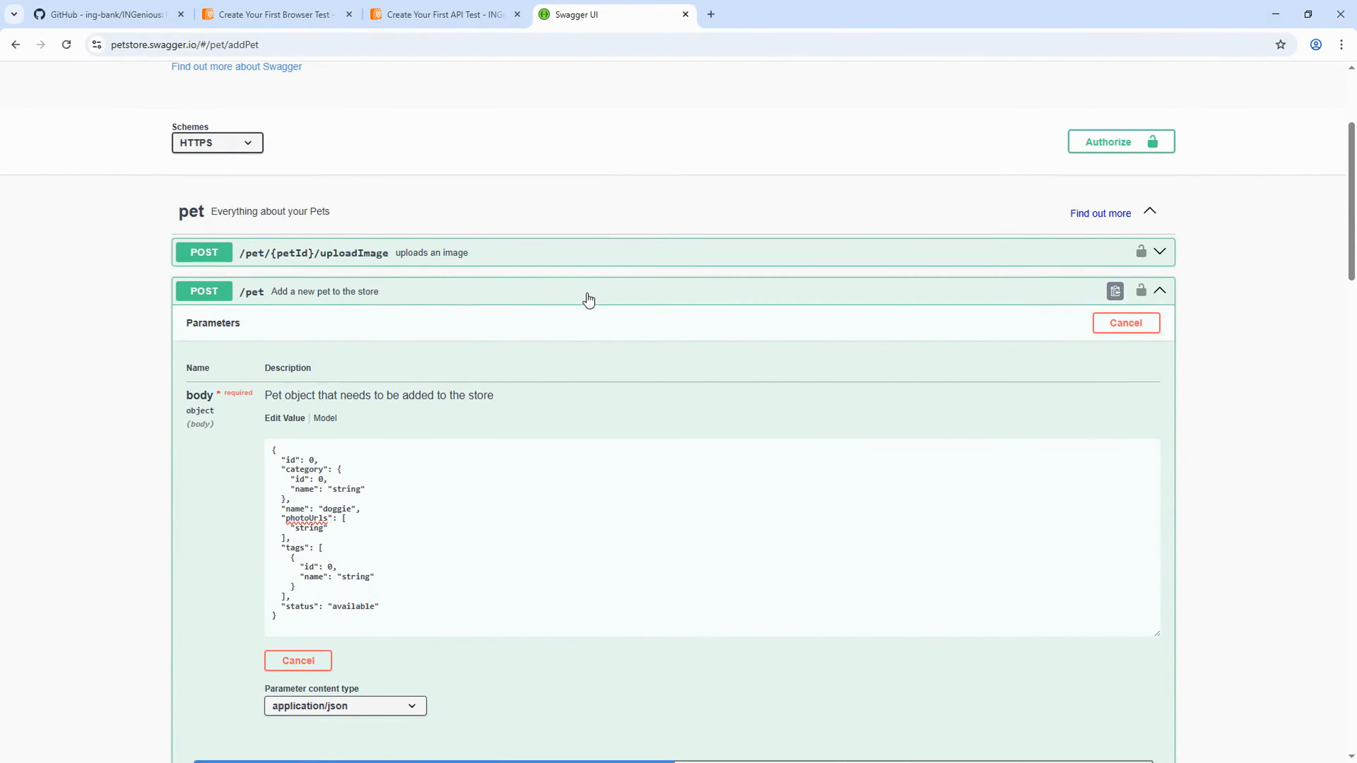
pyautogui.scroll(-3, 587, 293)
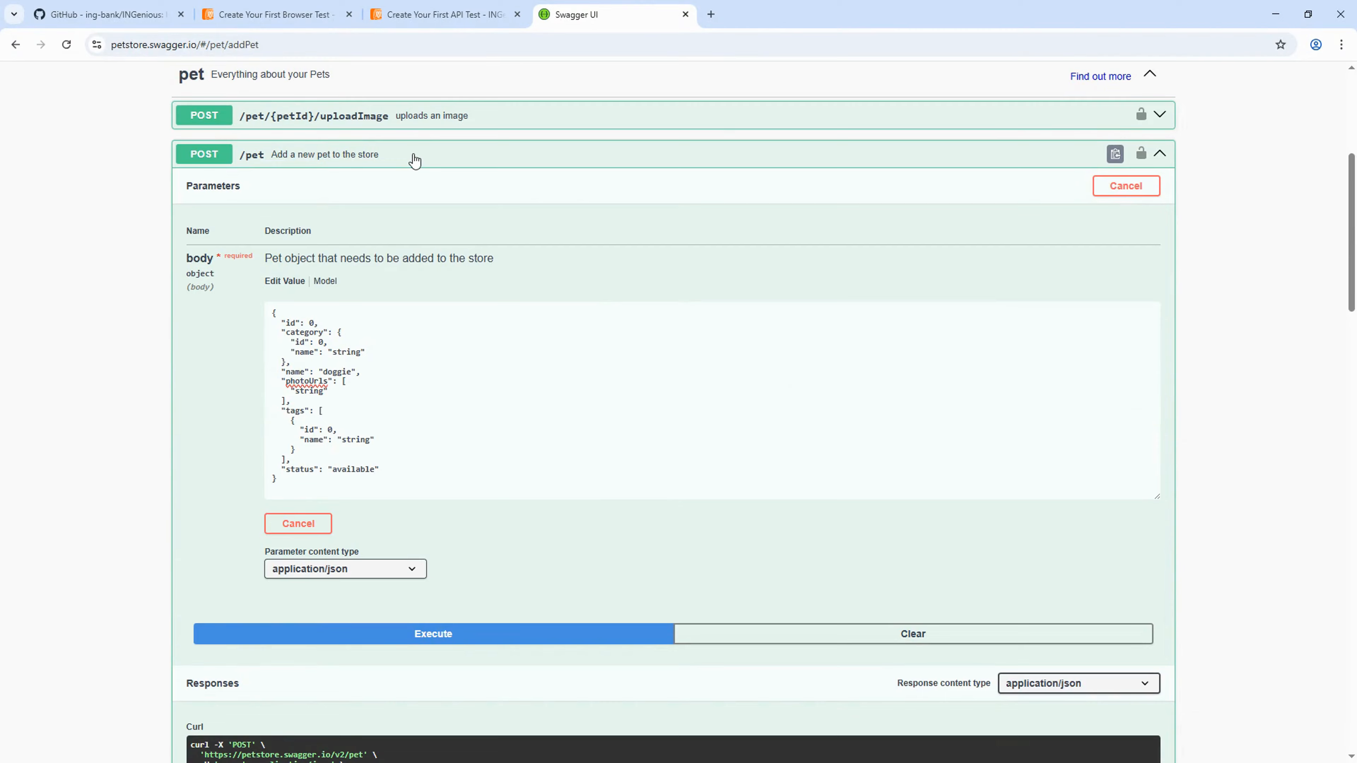
pyautogui.click(138, 45)
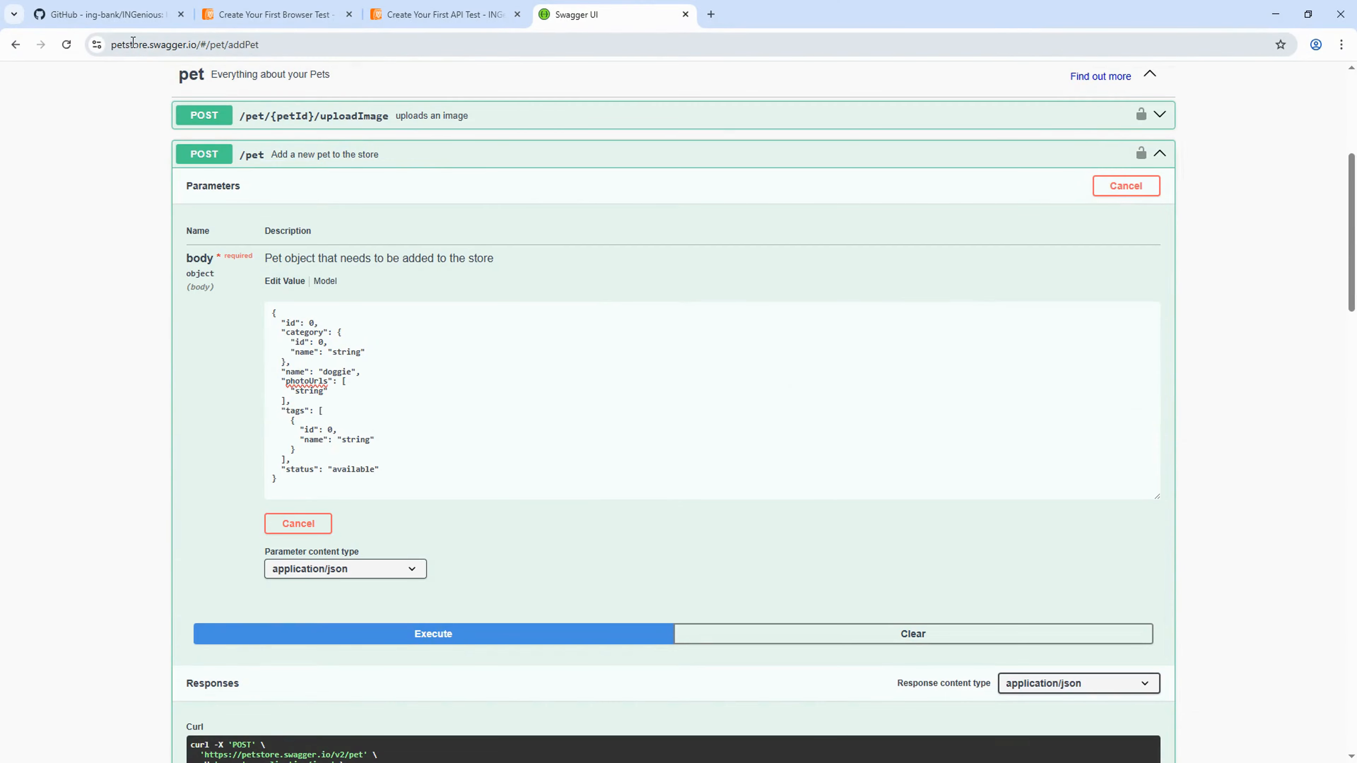
pyautogui.doubleClick(160, 44)
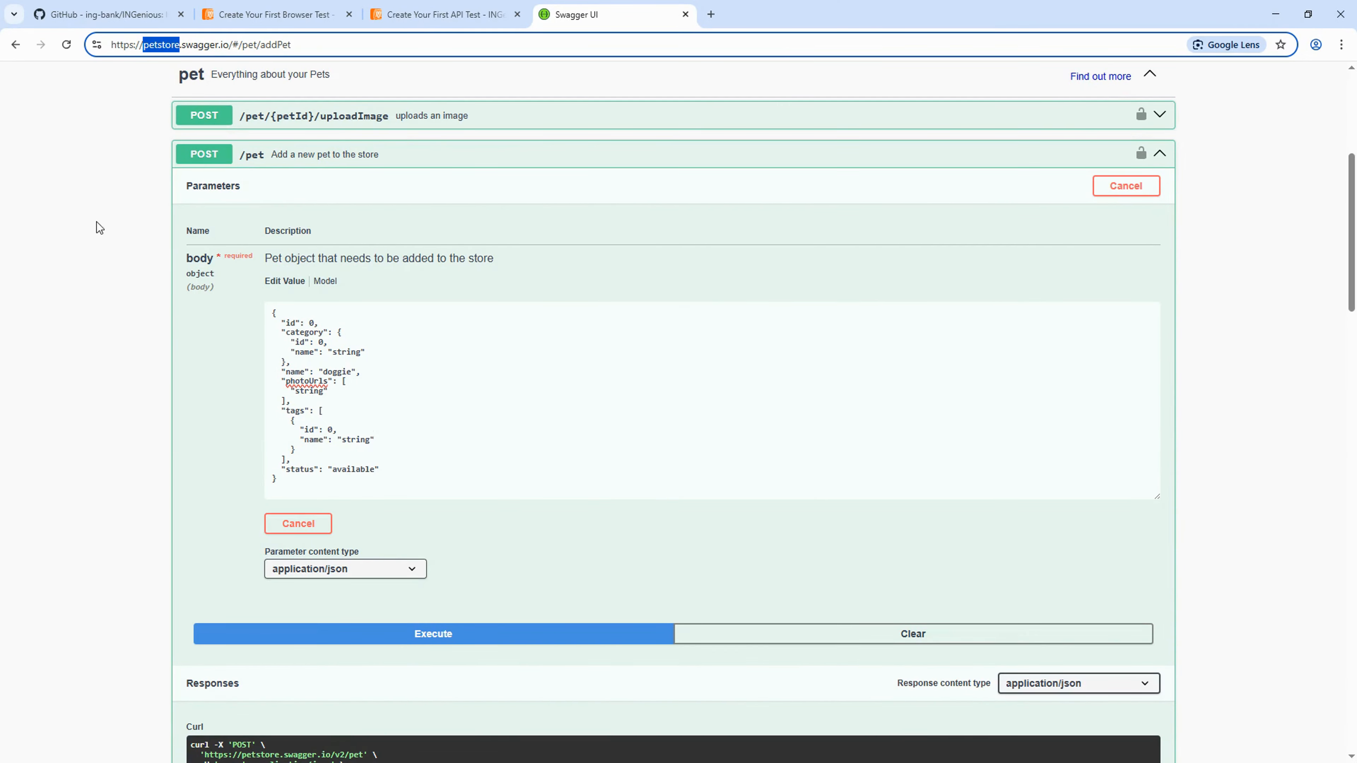
# - Collapse the POST /pet and PUT /pet operations and return to the top of the list
pyautogui.click(304, 156)
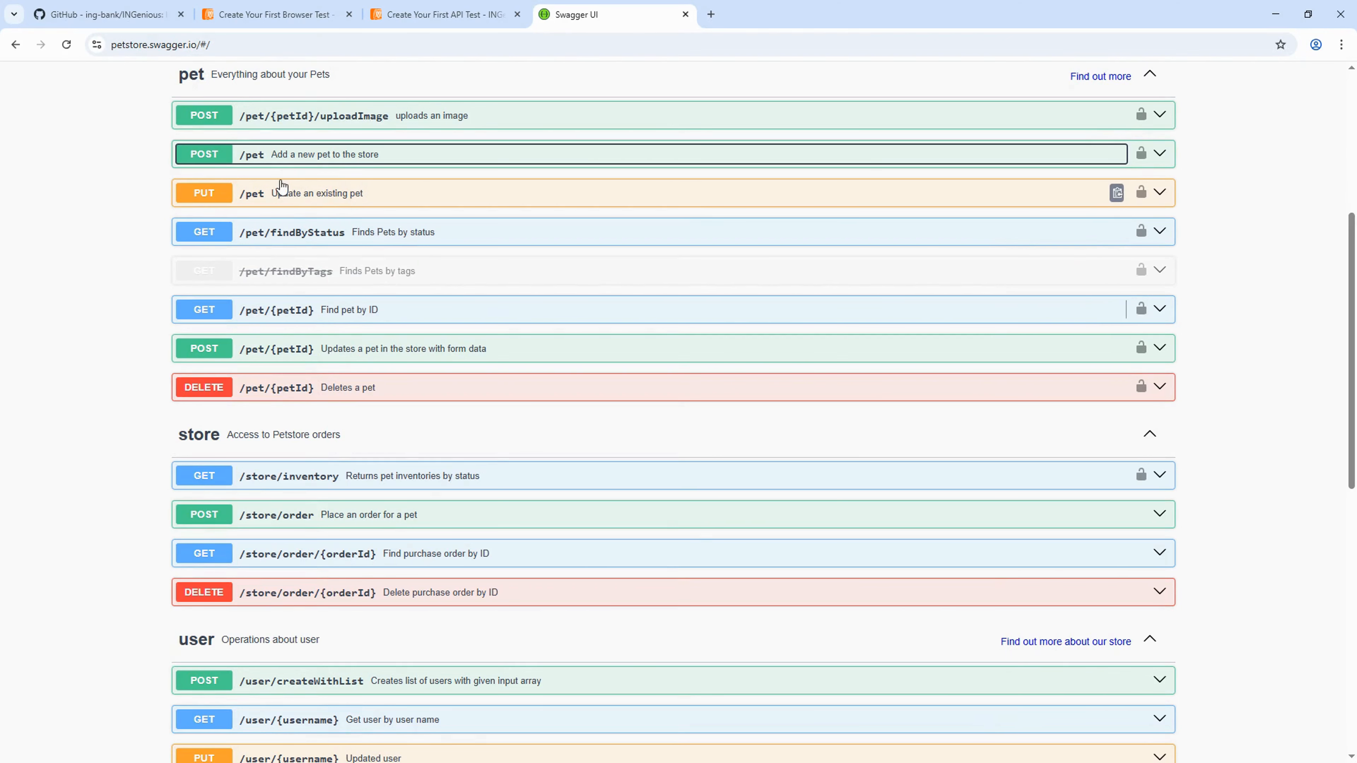
pyautogui.click(319, 195)
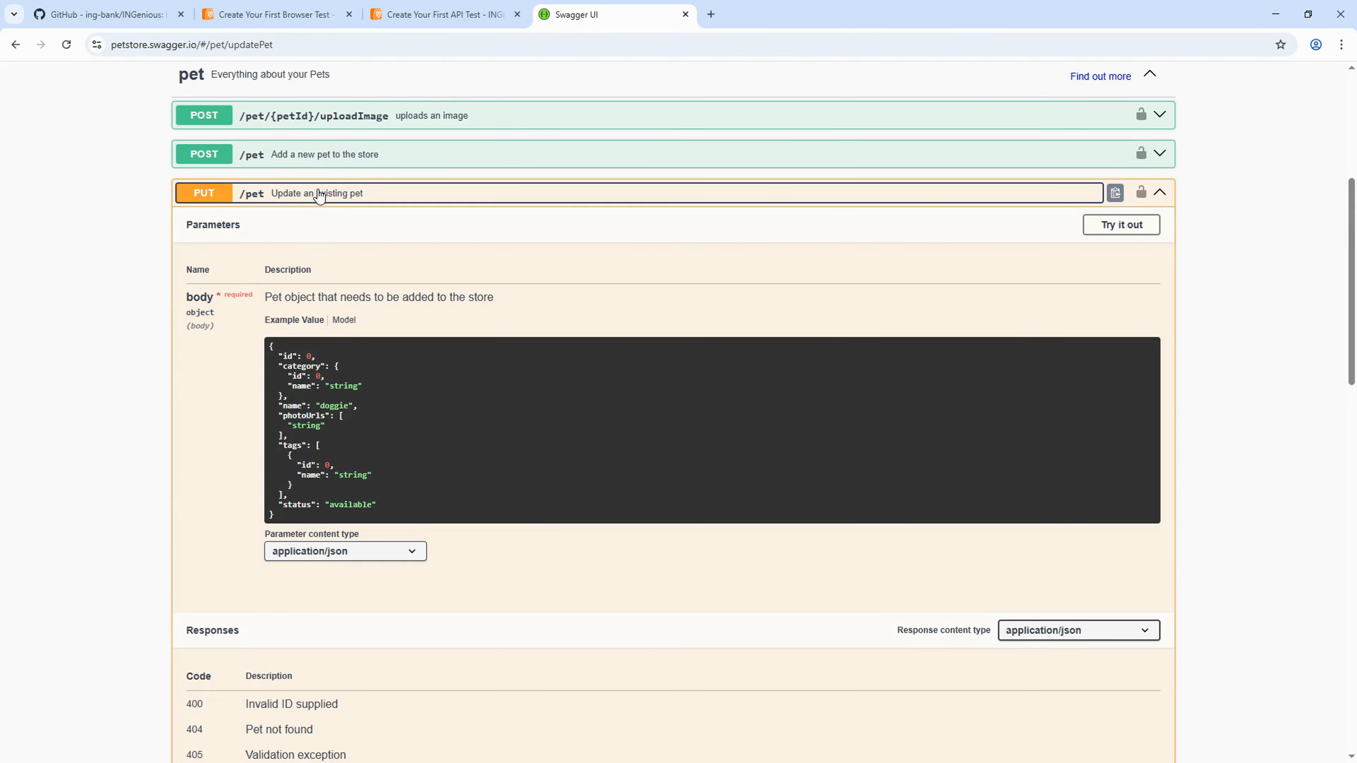
pyautogui.click(319, 195)
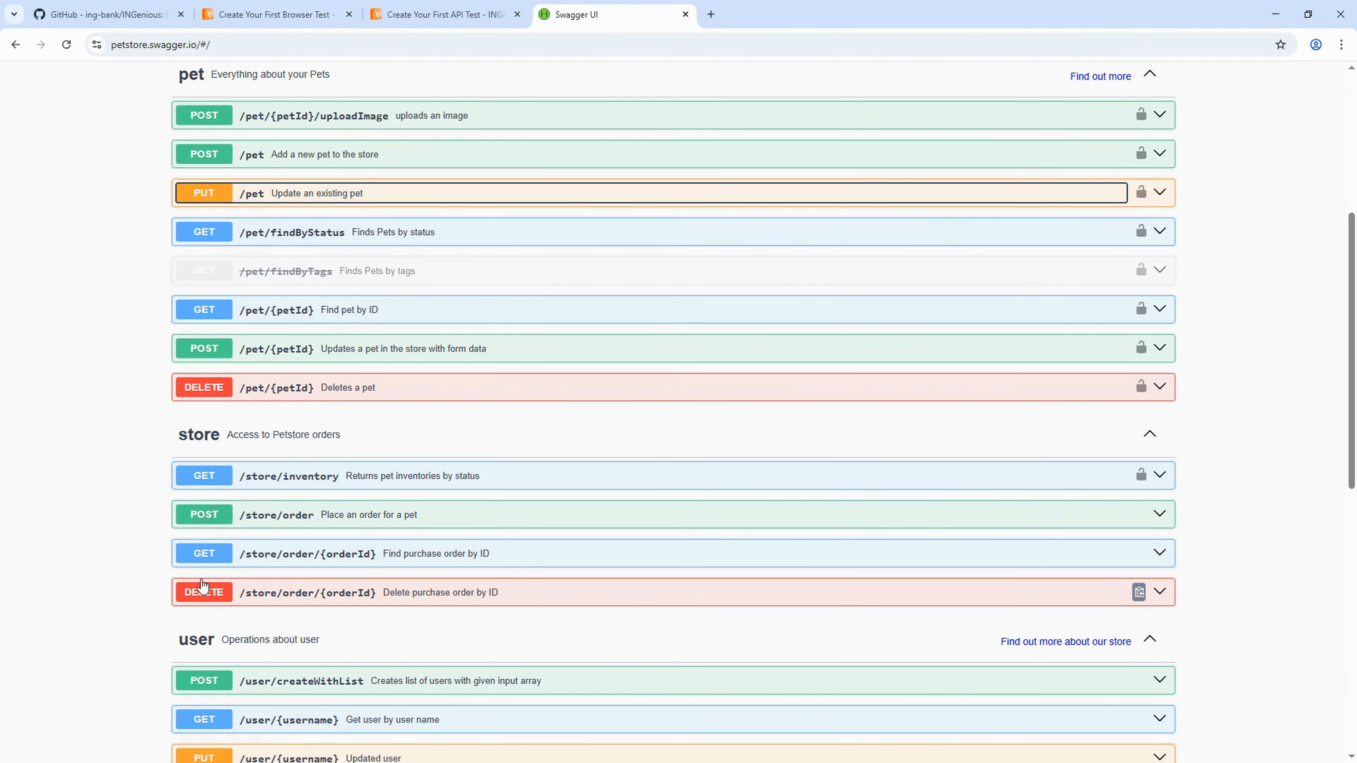
pyautogui.scroll(-5, 378, 584)
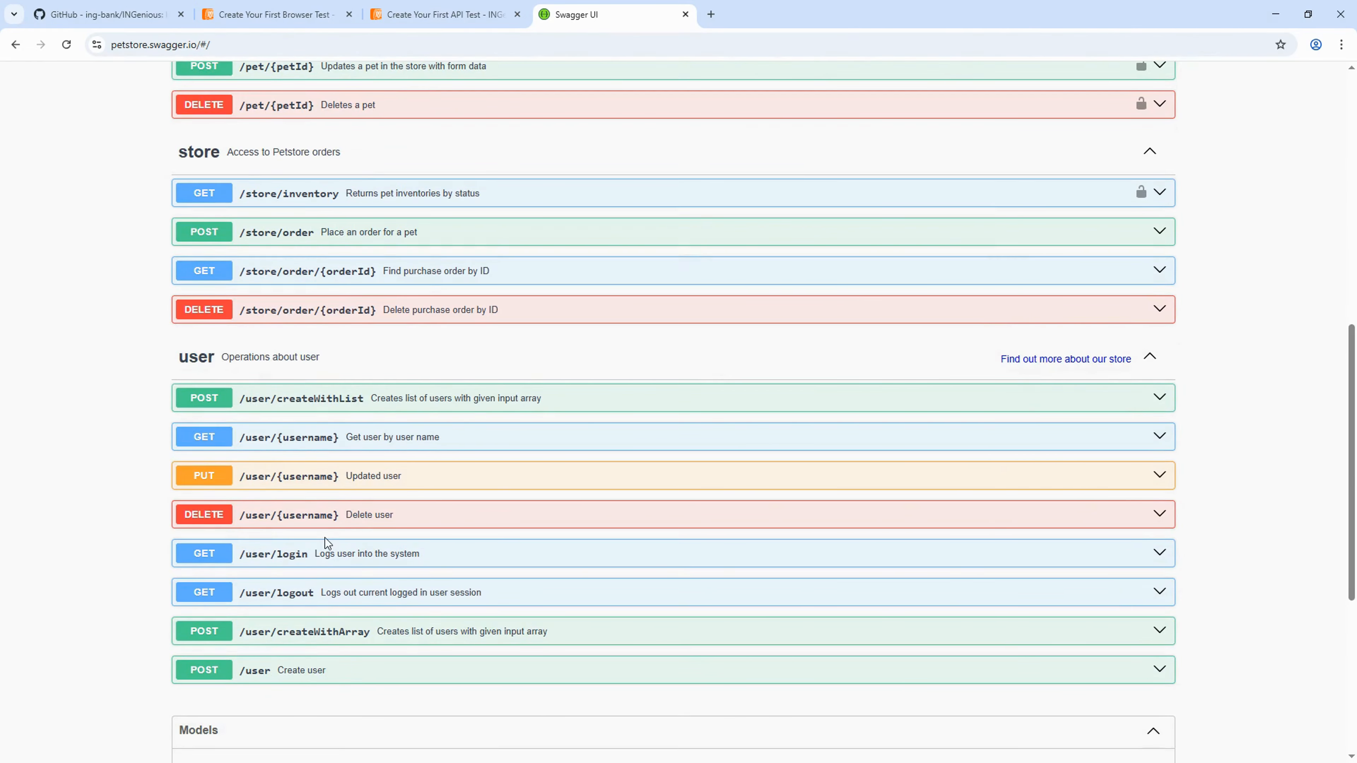
pyautogui.scroll(10, 324, 538)
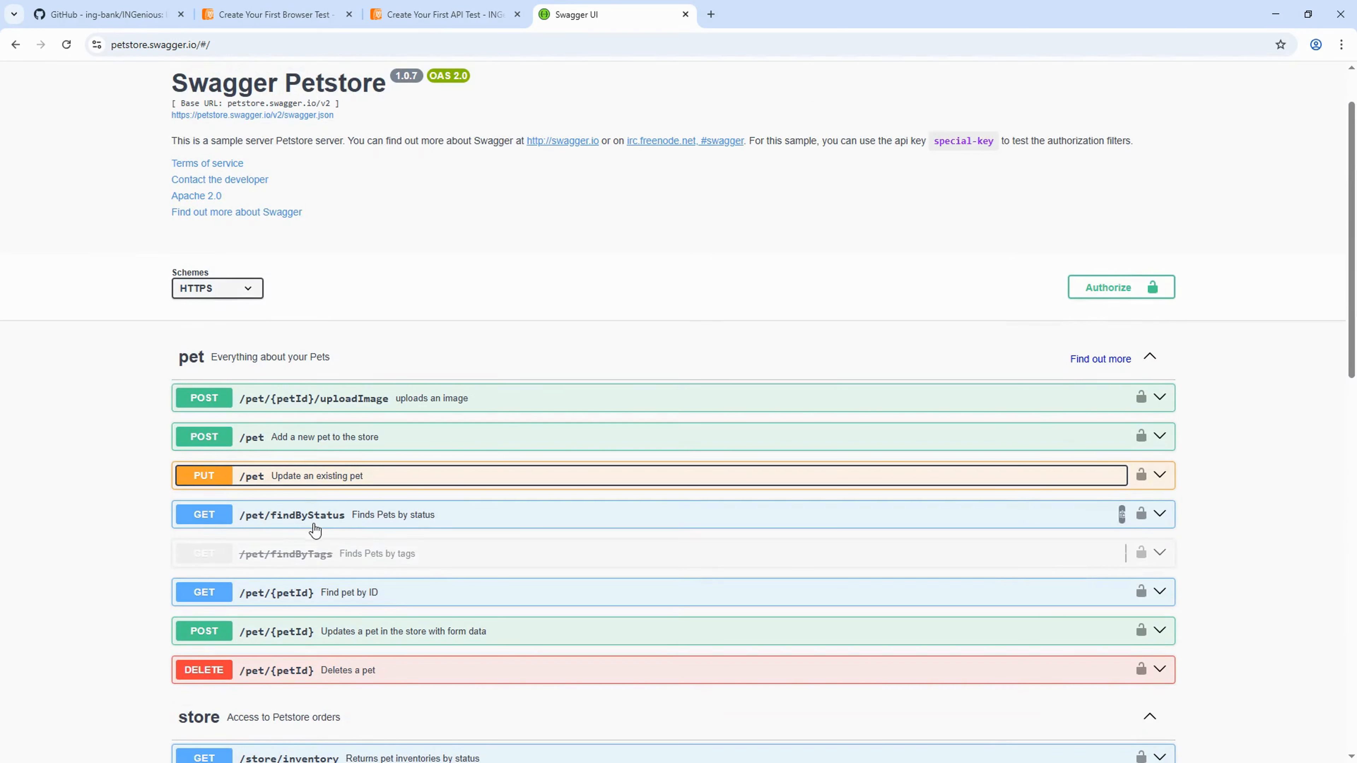
# - Expand POST /pet and review its example pet JSON body and application/json content type
pyautogui.click(330, 441)
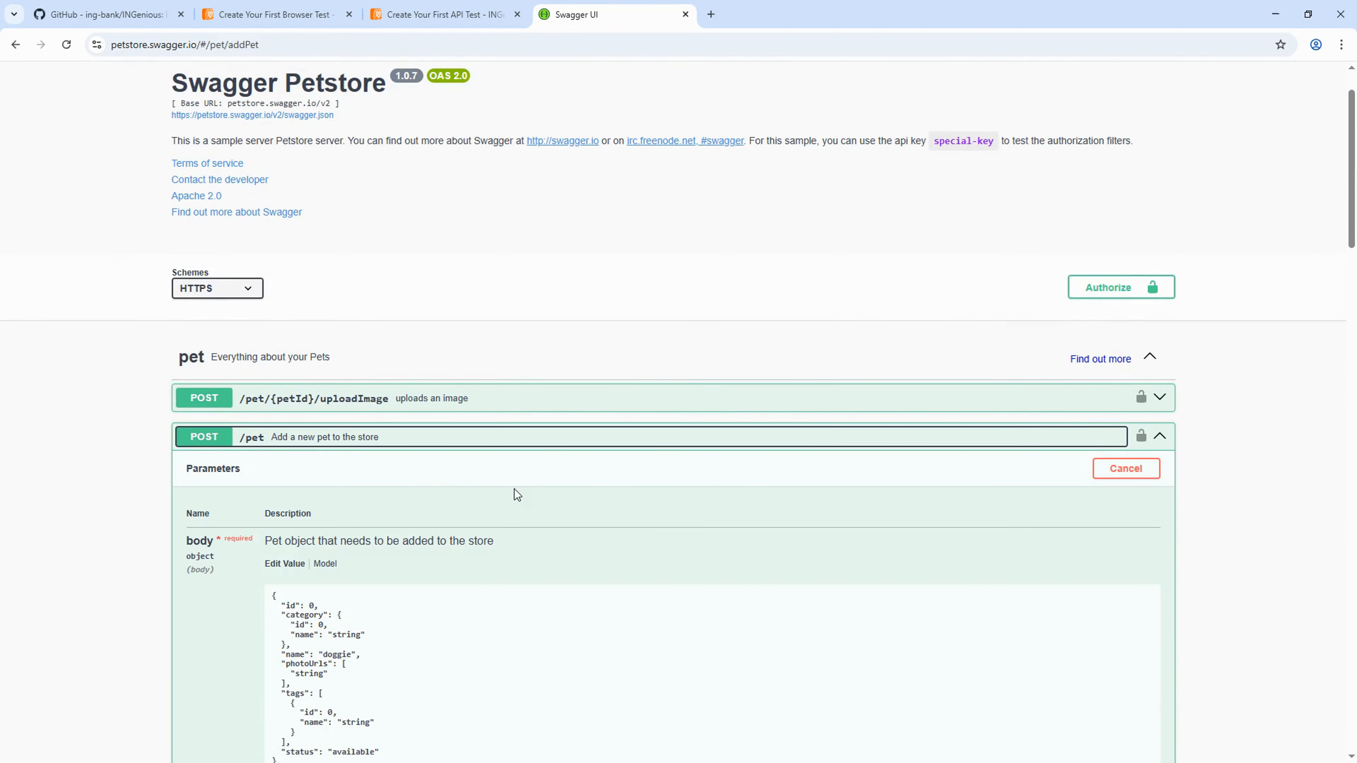
pyautogui.scroll(-6, 625, 507)
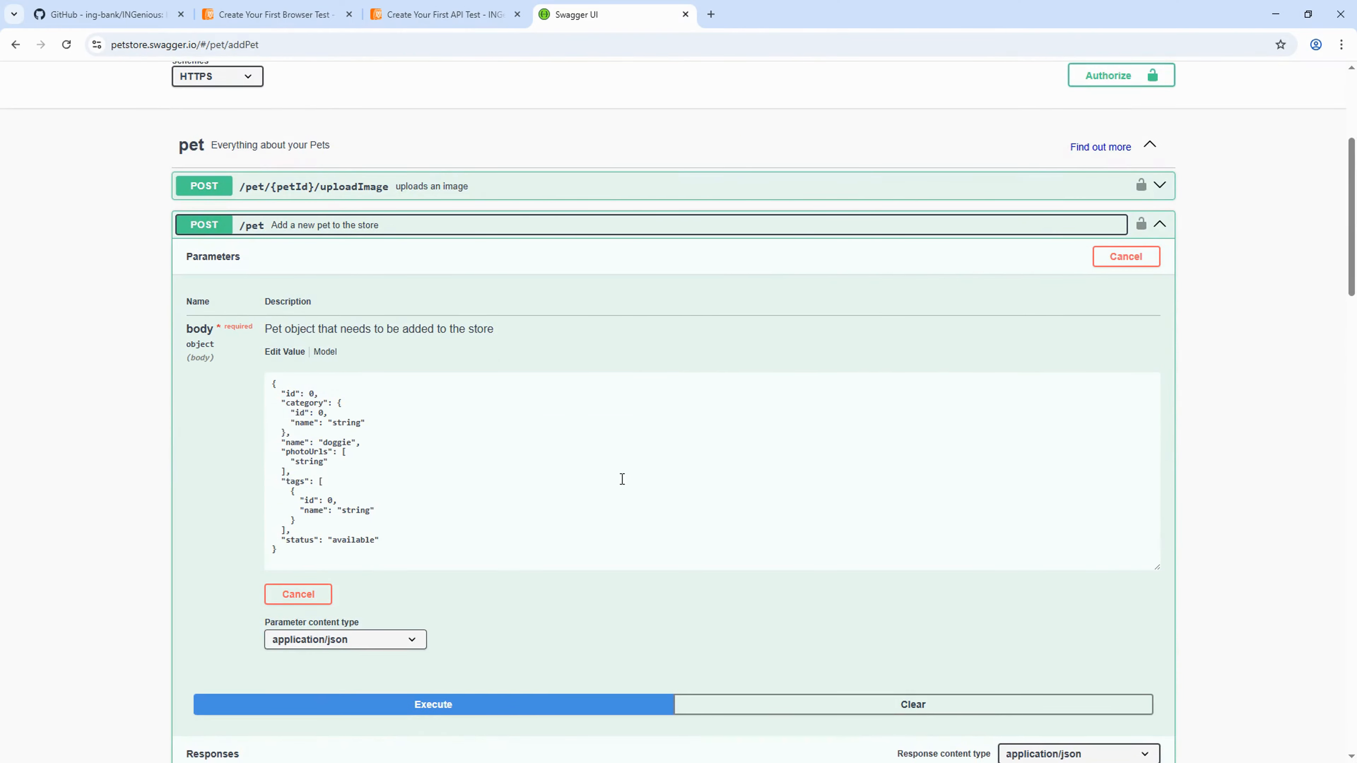
pyautogui.scroll(-1, 593, 554)
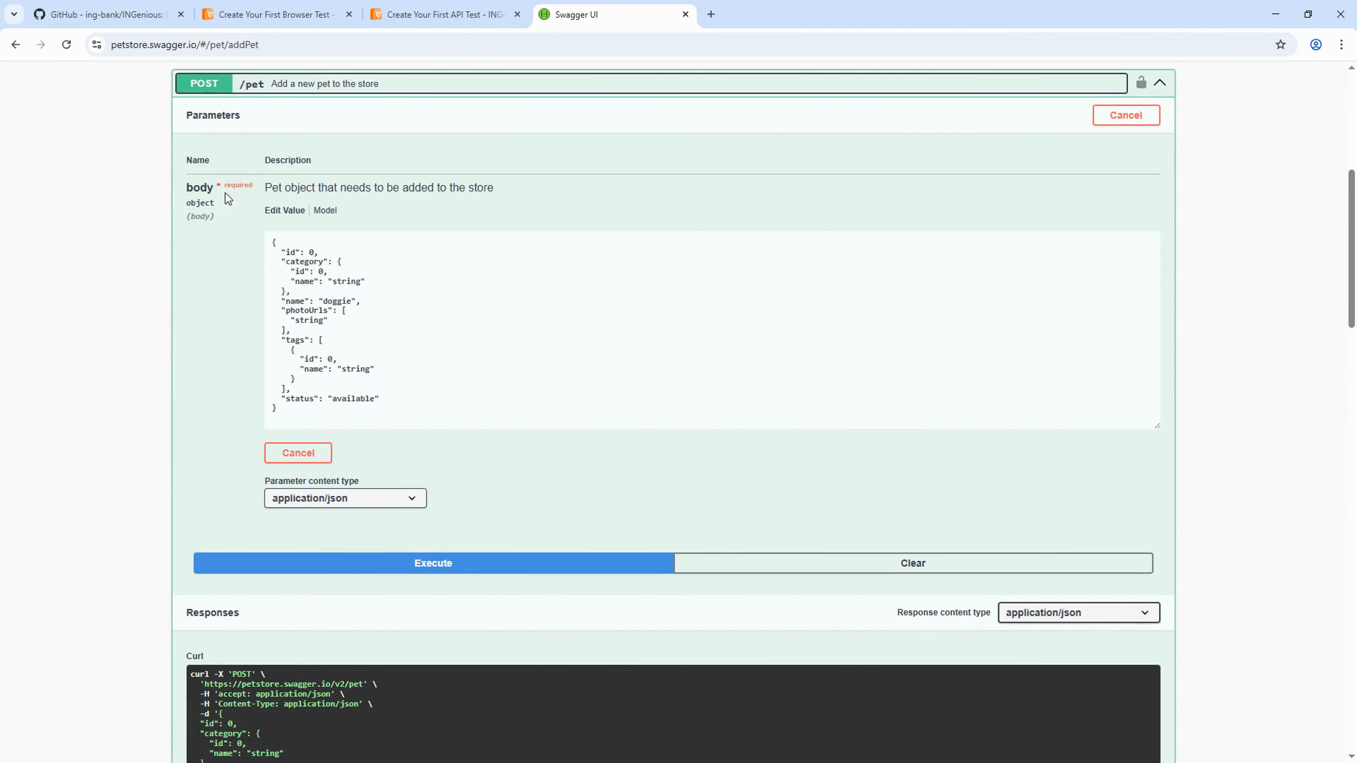
pyautogui.click(384, 415)
pyautogui.moveTo(318, 420); pyautogui.dragTo(268, 236)
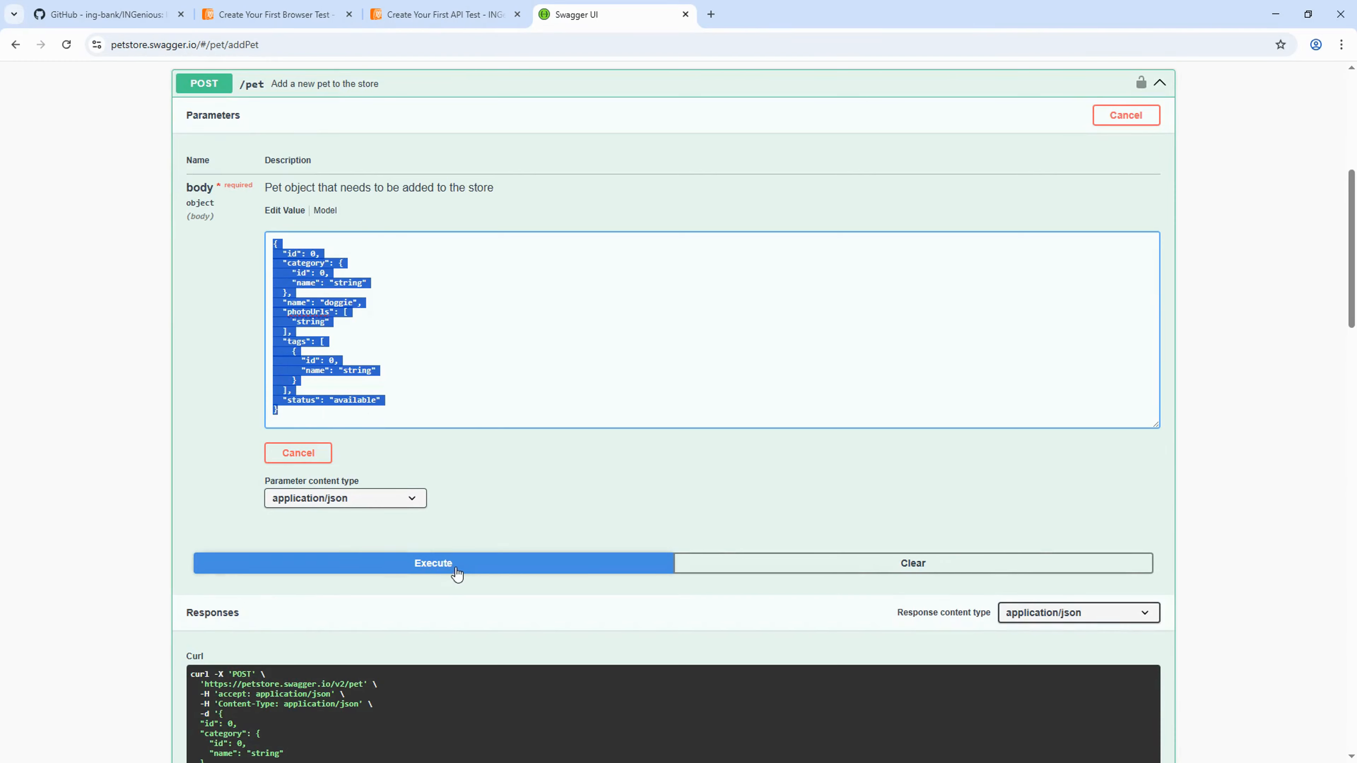
pyautogui.moveTo(267, 483); pyautogui.dragTo(356, 480)
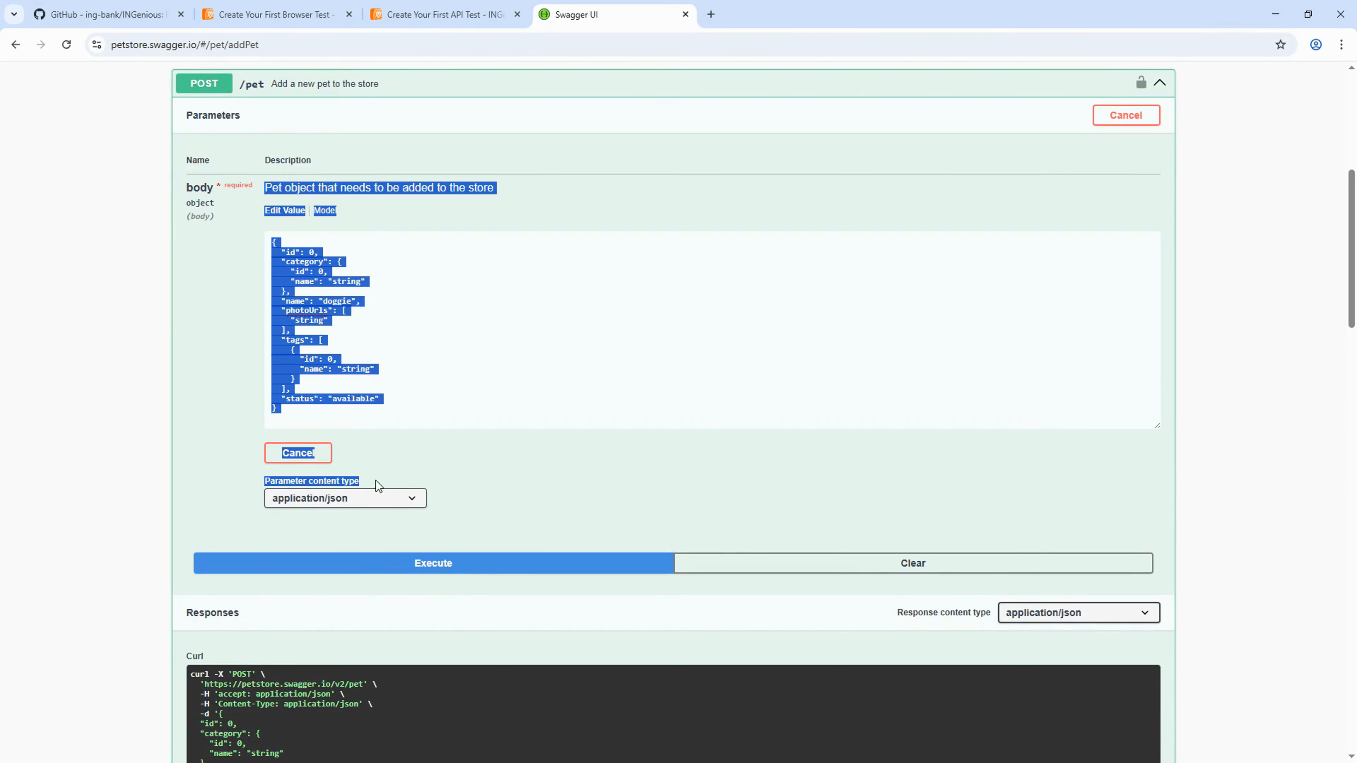
pyautogui.click(346, 500)
# - Execute the add-pet request and review the request URL and response body
pyautogui.click(444, 564)
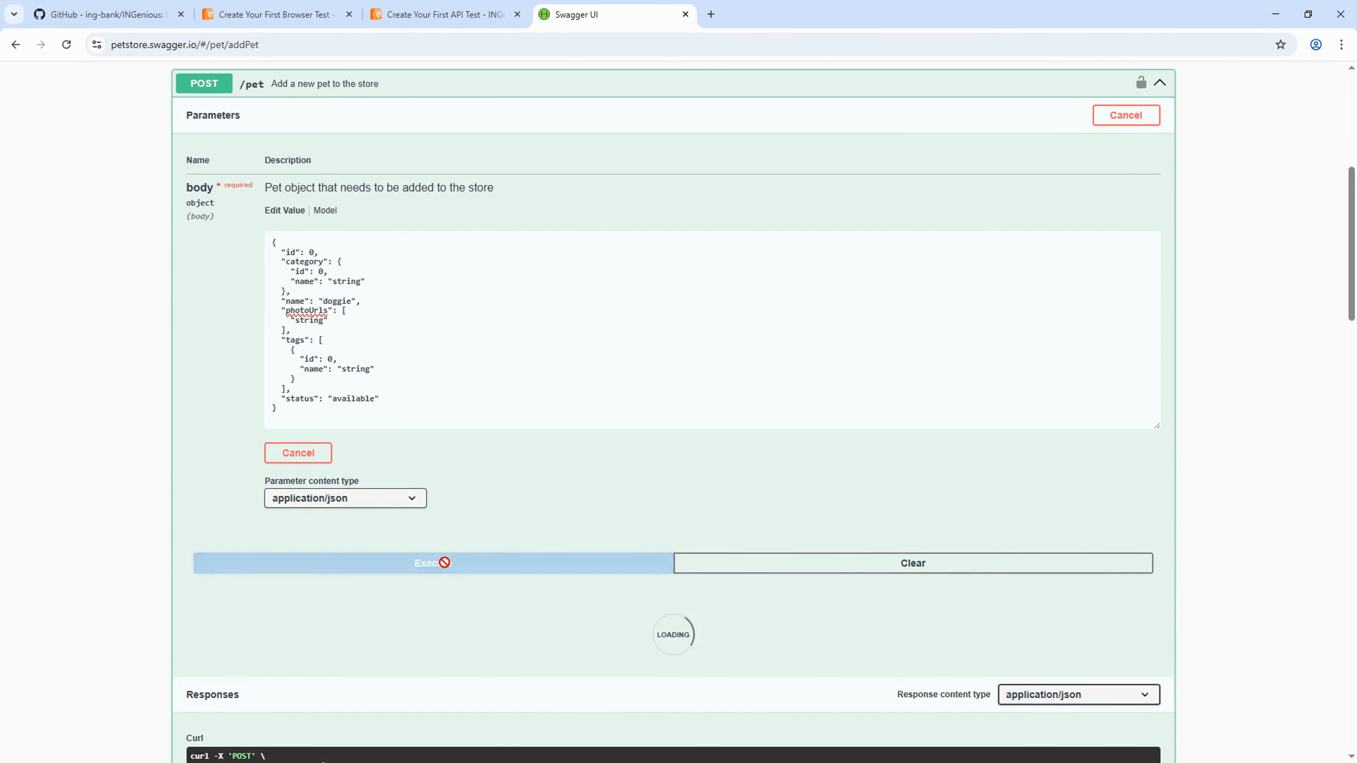
pyautogui.scroll(-6, 475, 603)
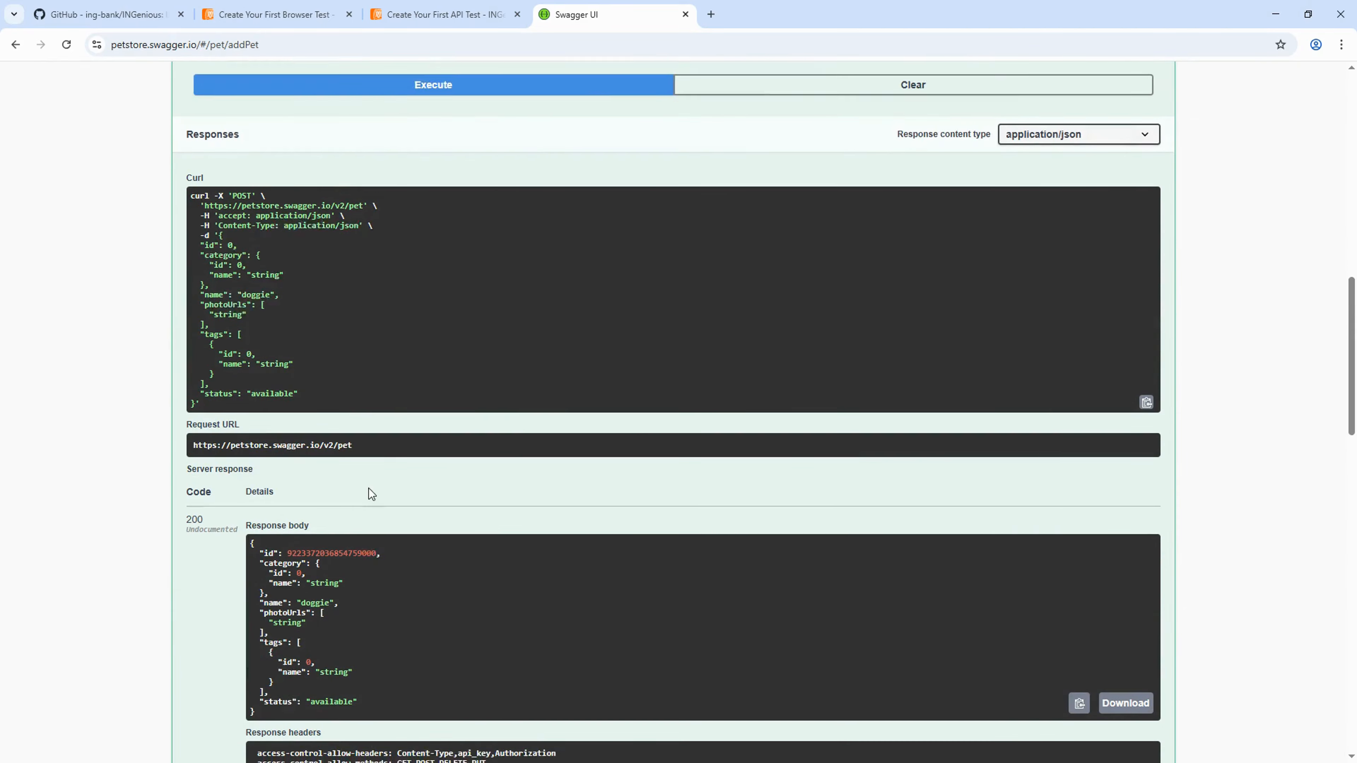
pyautogui.moveTo(193, 429); pyautogui.dragTo(366, 431)
pyautogui.scroll(-3, 428, 523)
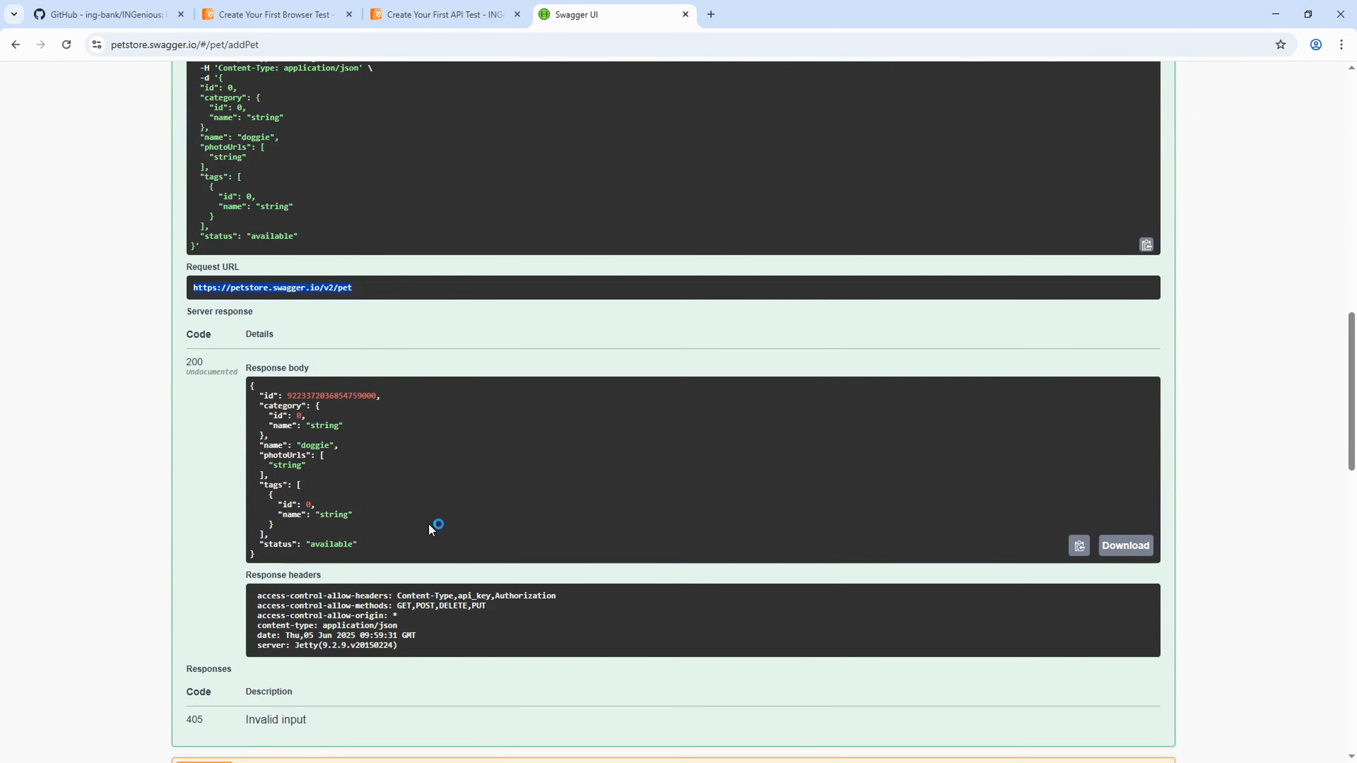
pyautogui.moveTo(270, 555); pyautogui.dragTo(253, 384)
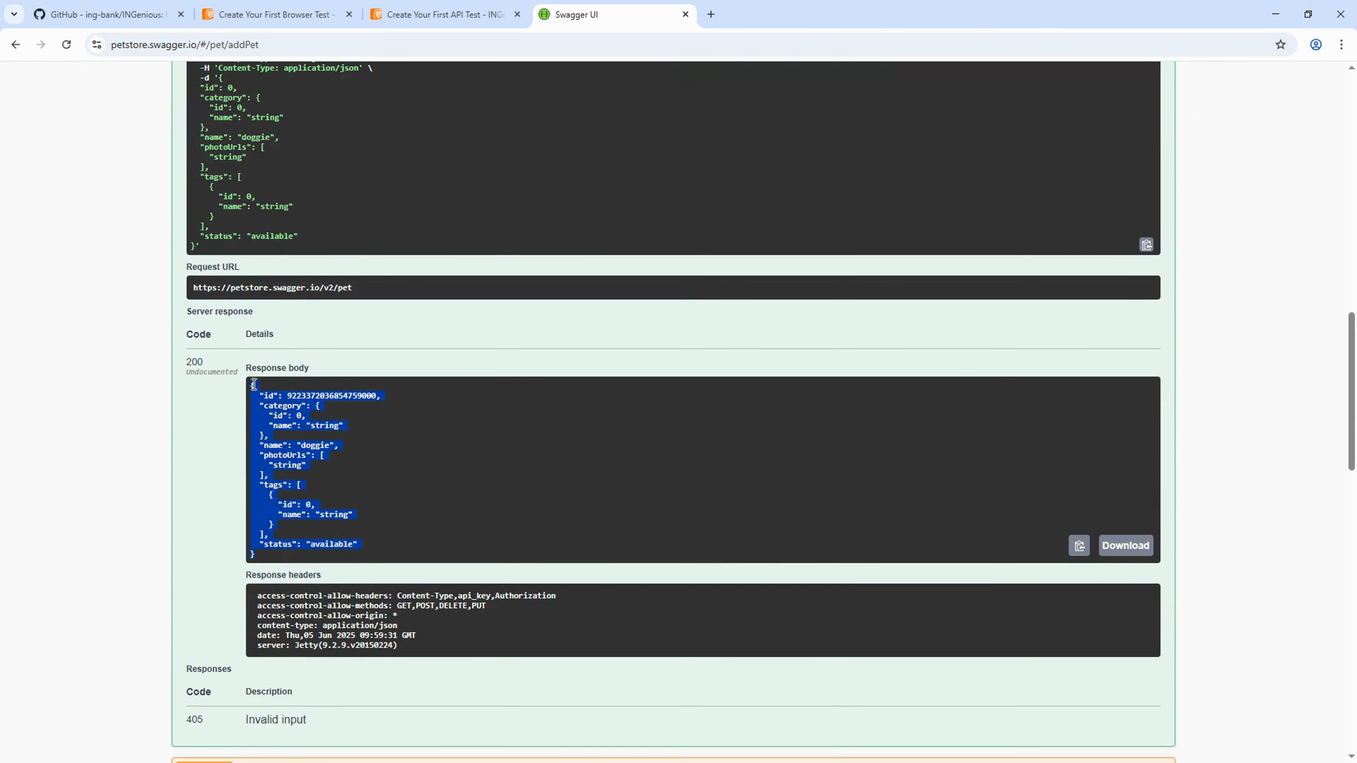
# - Review the request body's 'available' status and 'doggie' pet name
pyautogui.scroll(7, 542, 480)
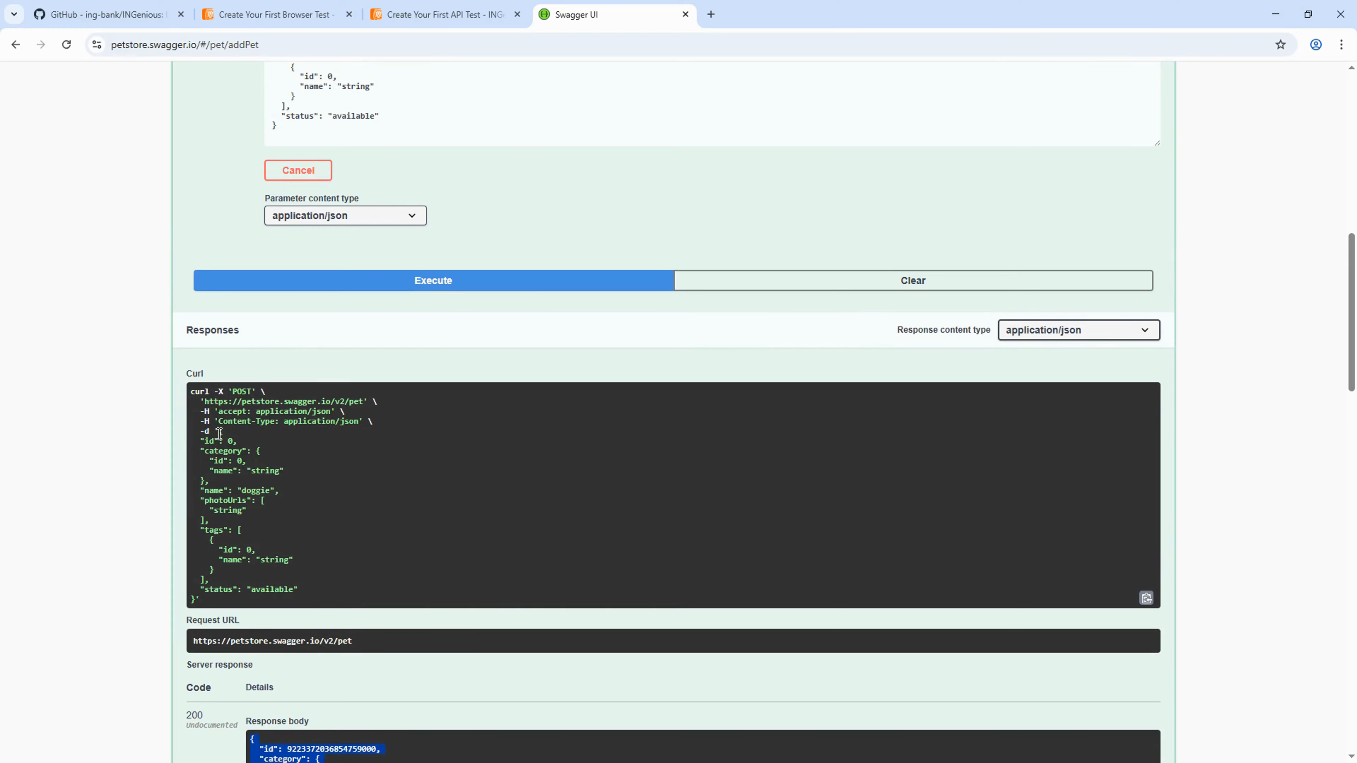
pyautogui.scroll(4, 412, 397)
pyautogui.moveTo(342, 342); pyautogui.dragTo(273, 172)
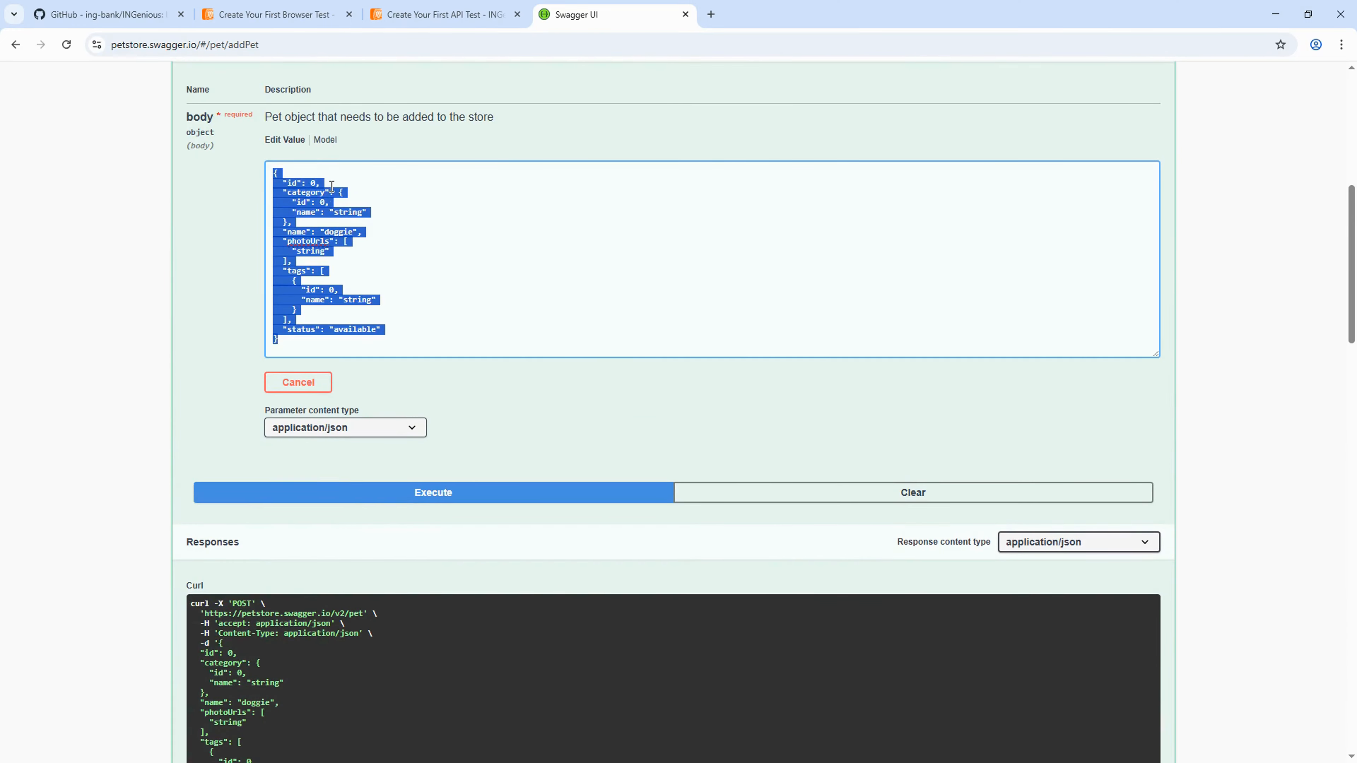
pyautogui.click(537, 294)
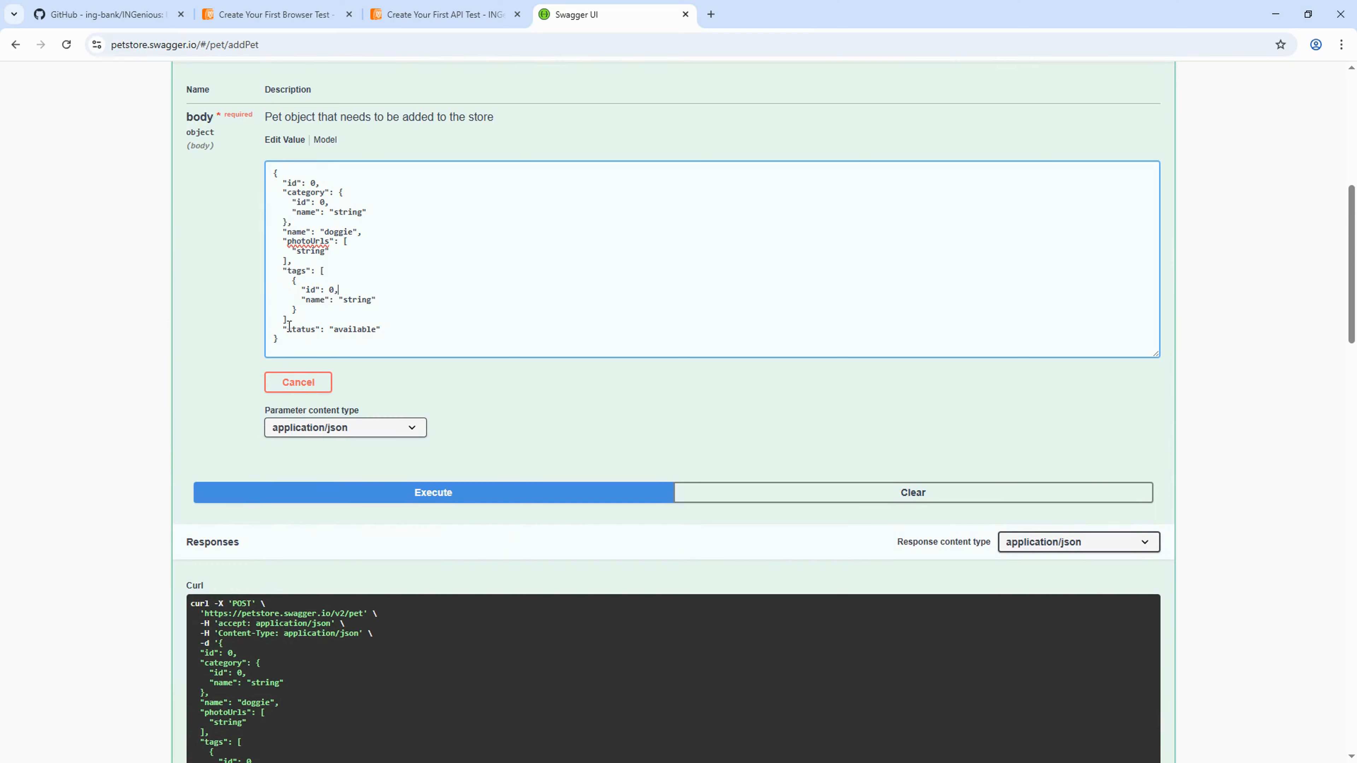
pyautogui.moveTo(289, 326); pyautogui.dragTo(378, 329)
pyautogui.doubleClick(365, 329)
pyautogui.doubleClick(350, 232)
# - Execute POST /pet again and confirm code 200 with the pet JSON body and response headers
pyautogui.click(593, 492)
pyautogui.scroll(-10, 591, 443)
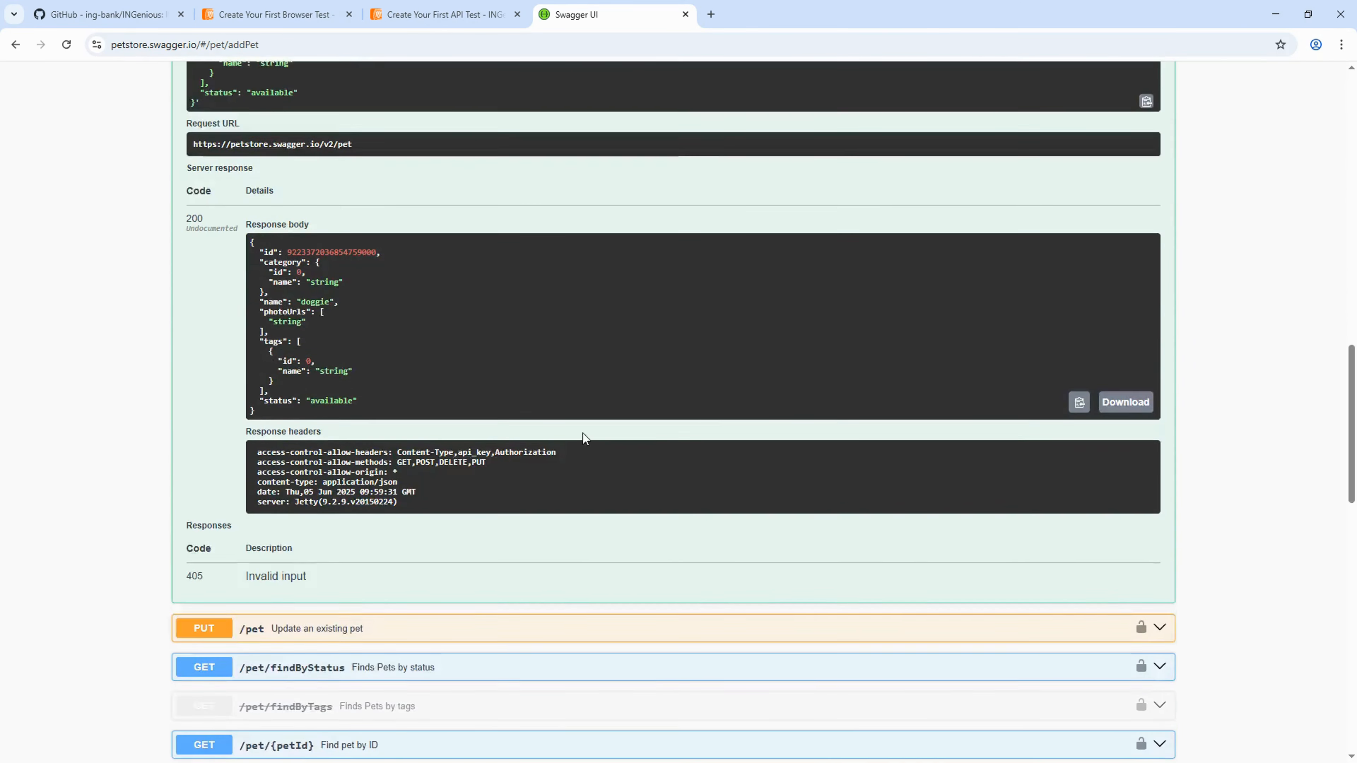
pyautogui.scroll(-1, 582, 437)
pyautogui.moveTo(187, 153); pyautogui.dragTo(208, 158)
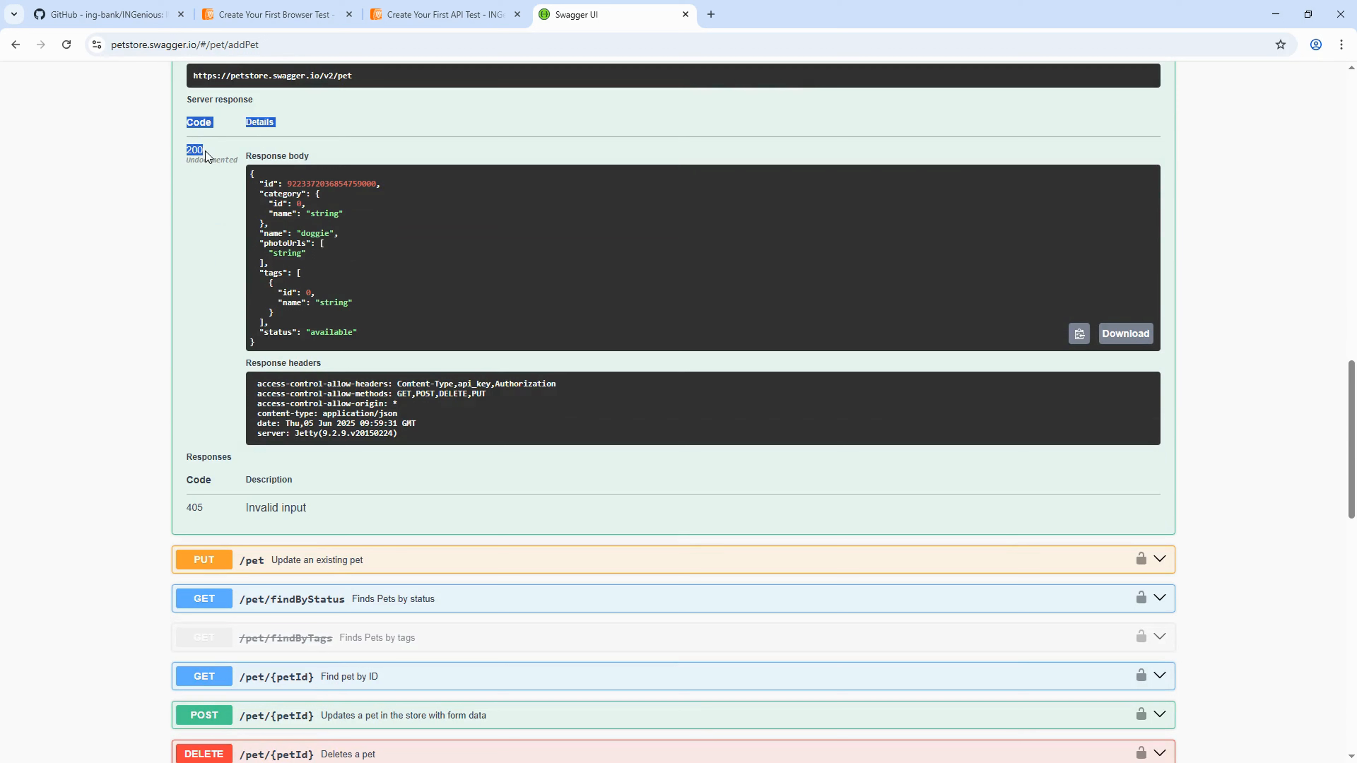
pyautogui.doubleClick(194, 149)
pyautogui.moveTo(269, 340); pyautogui.dragTo(252, 174)
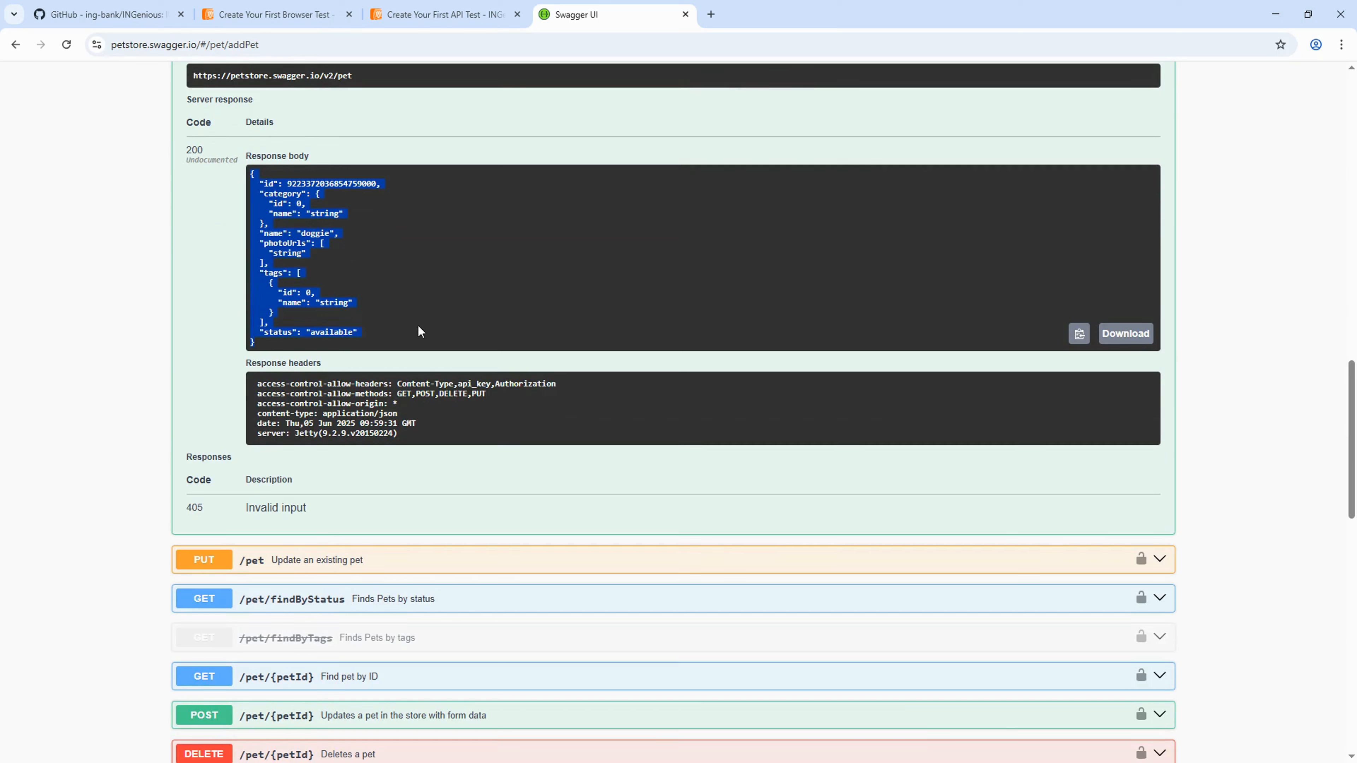
pyautogui.moveTo(557, 384); pyautogui.dragTo(460, 381)
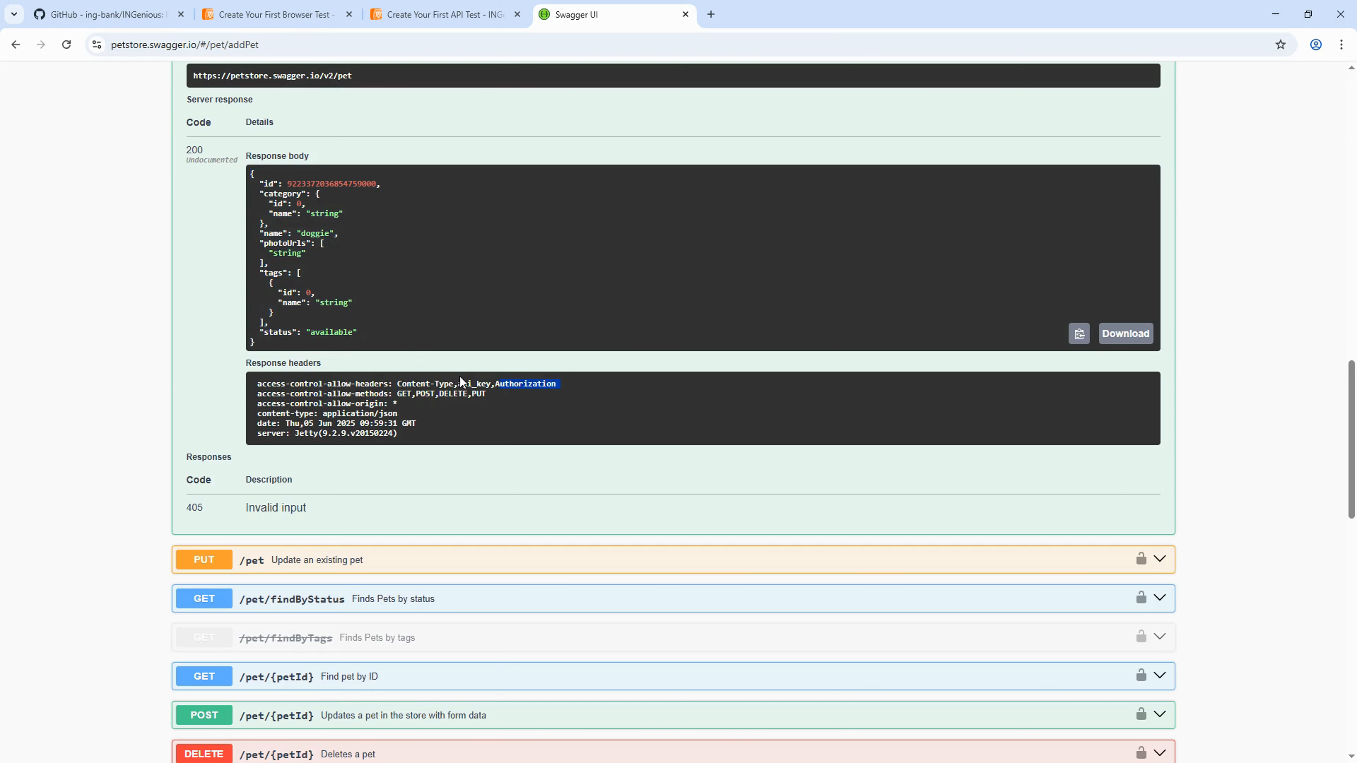
pyautogui.moveTo(313, 374); pyautogui.dragTo(189, 382)
pyautogui.click(222, 341)
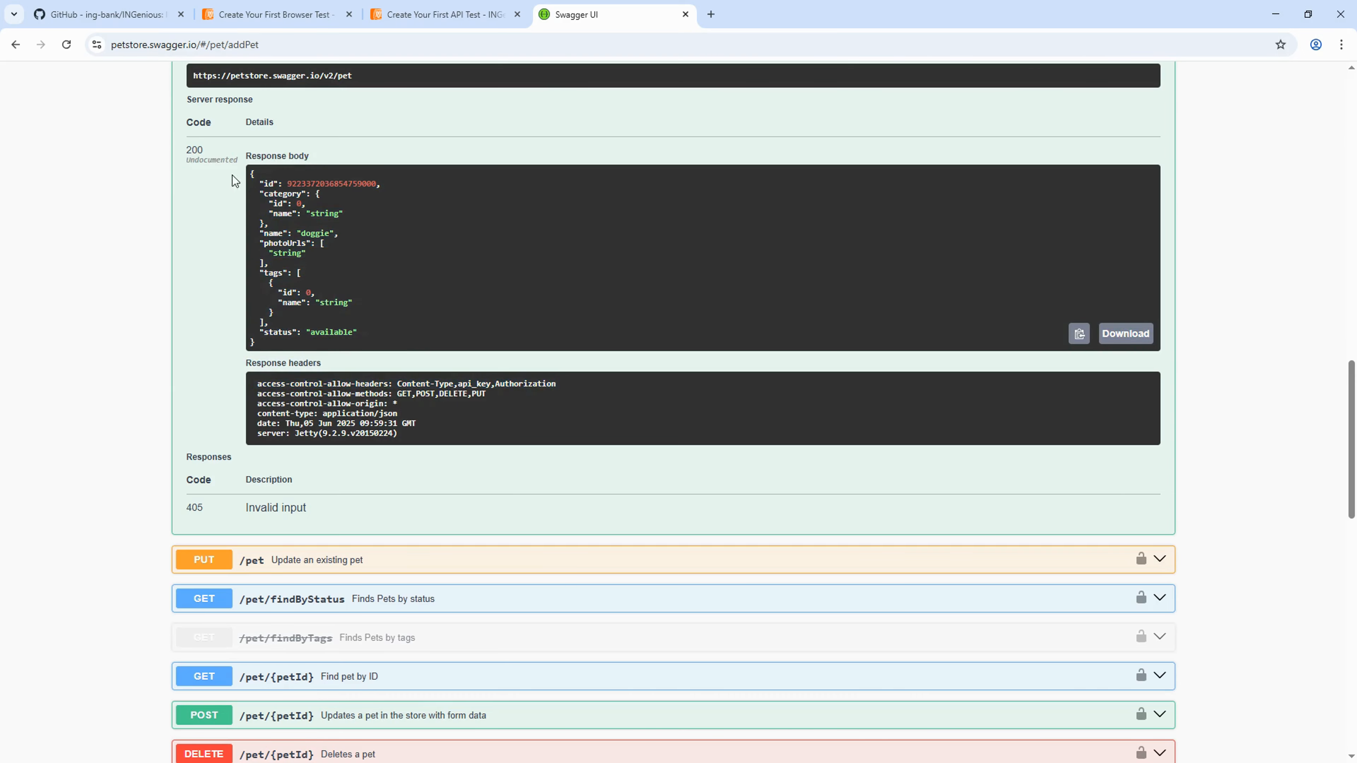
pyautogui.scroll(1, 443, 401)
pyautogui.scroll(6, 442, 405)
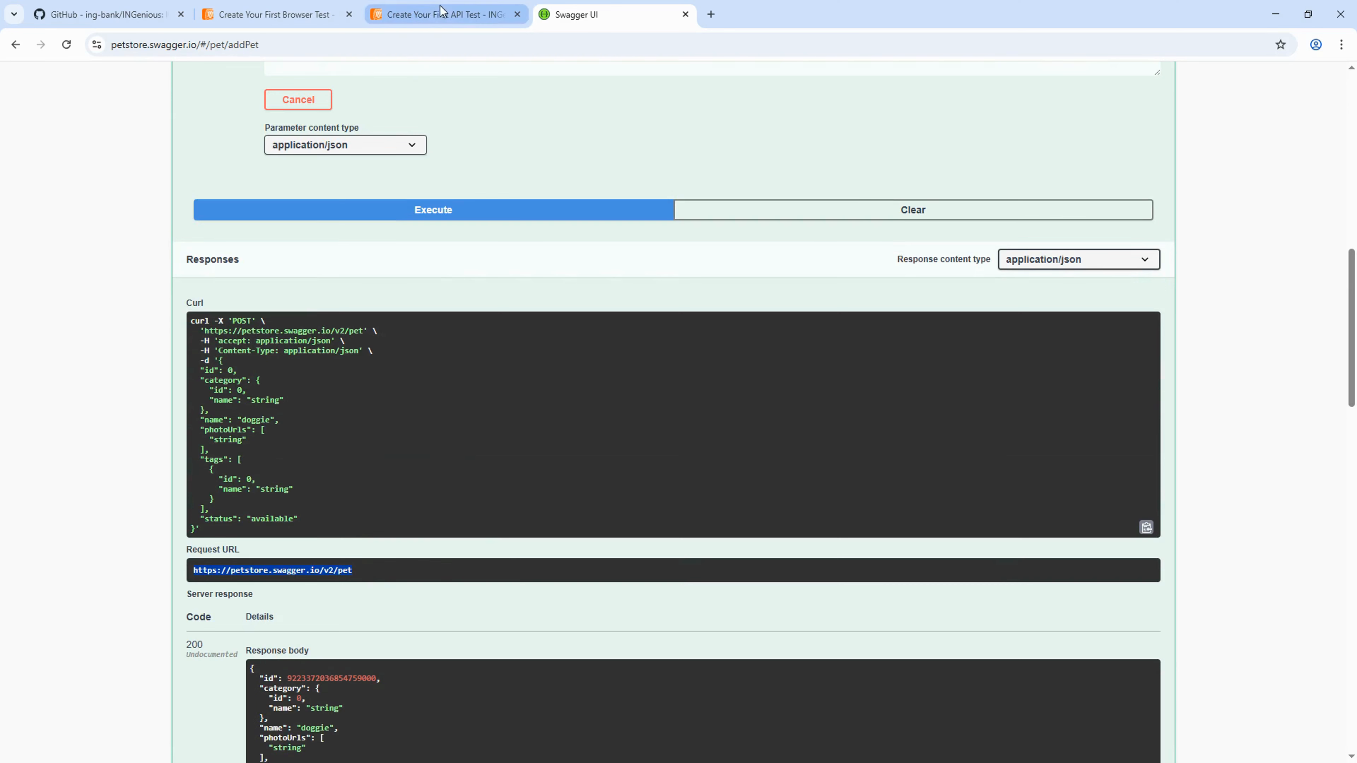
# - In Pet Api Testing's Create a Pet test, delete the existing POST request step and save
pyautogui.hotkey('alt', 'Tab')
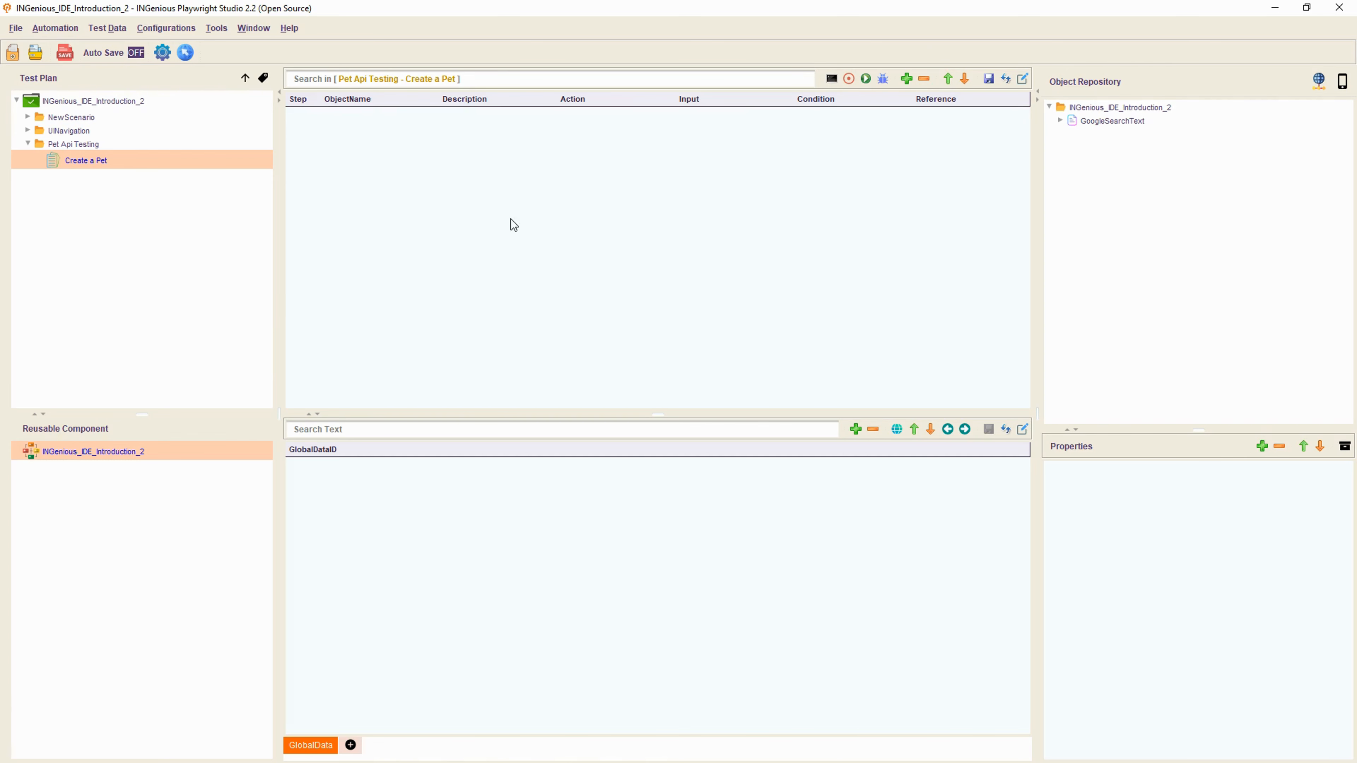
pyautogui.click(74, 145)
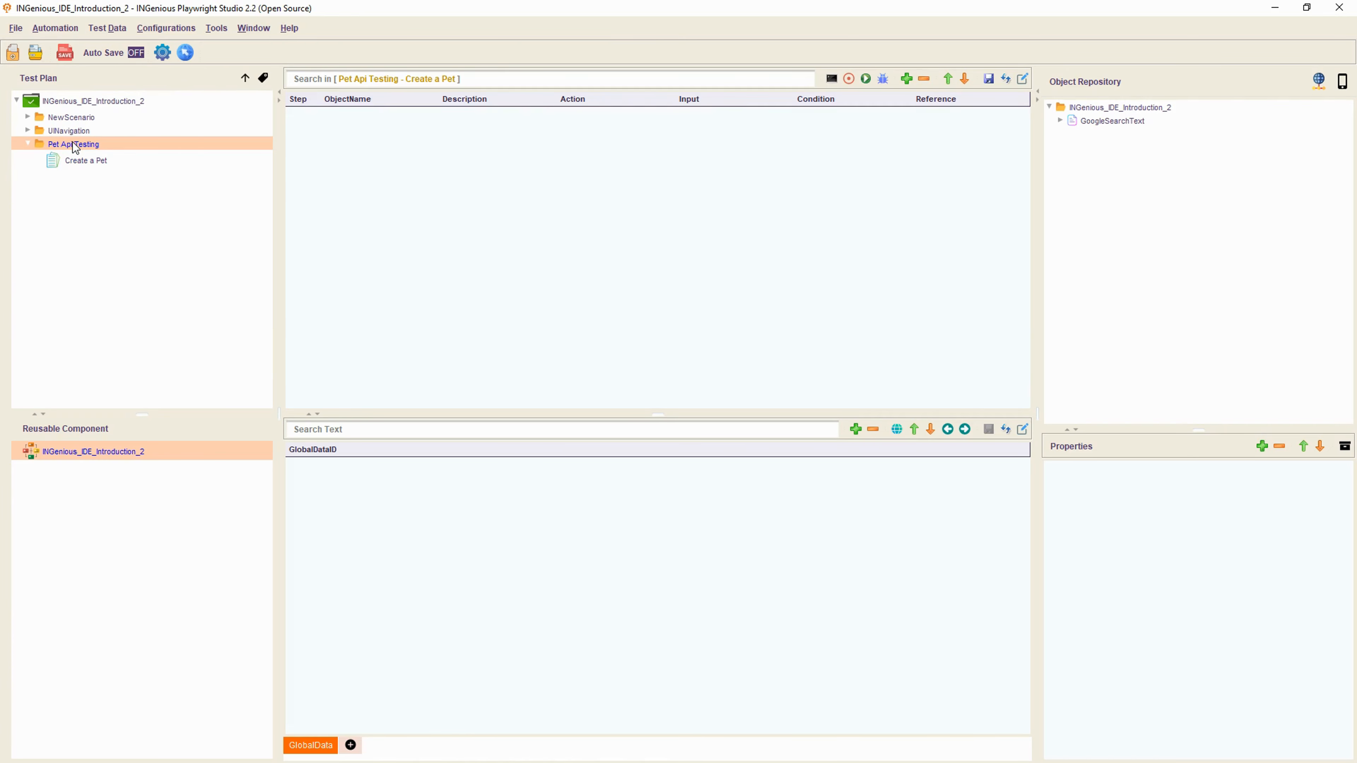
pyautogui.click(89, 161)
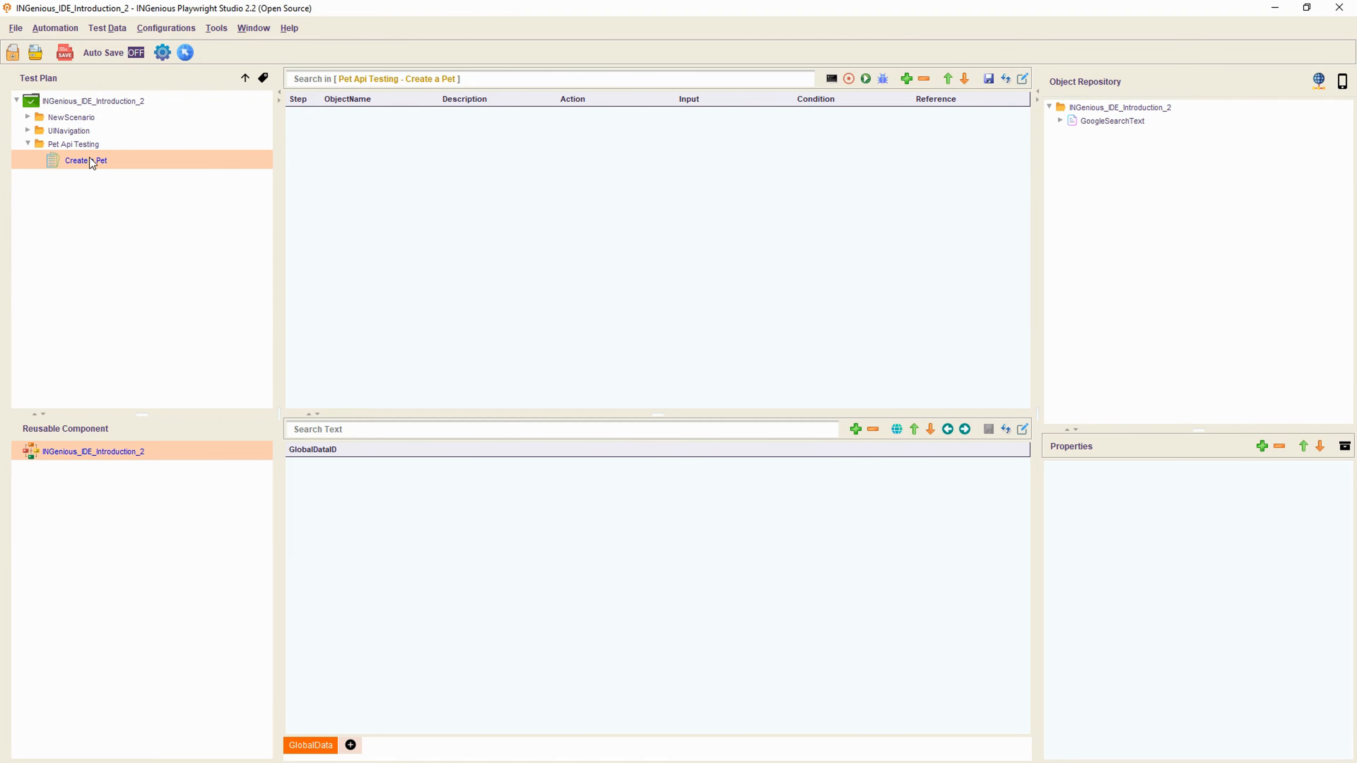
pyautogui.click(106, 160)
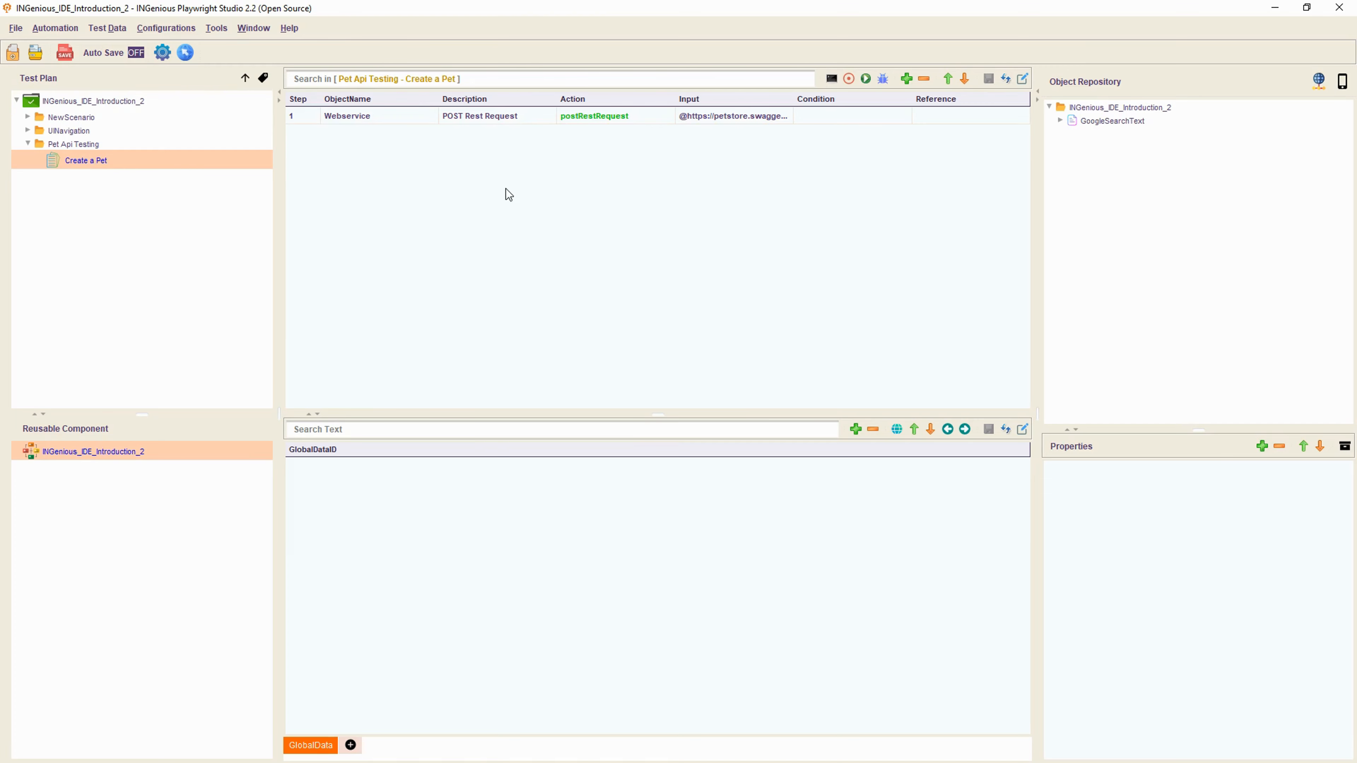
pyautogui.click(641, 123)
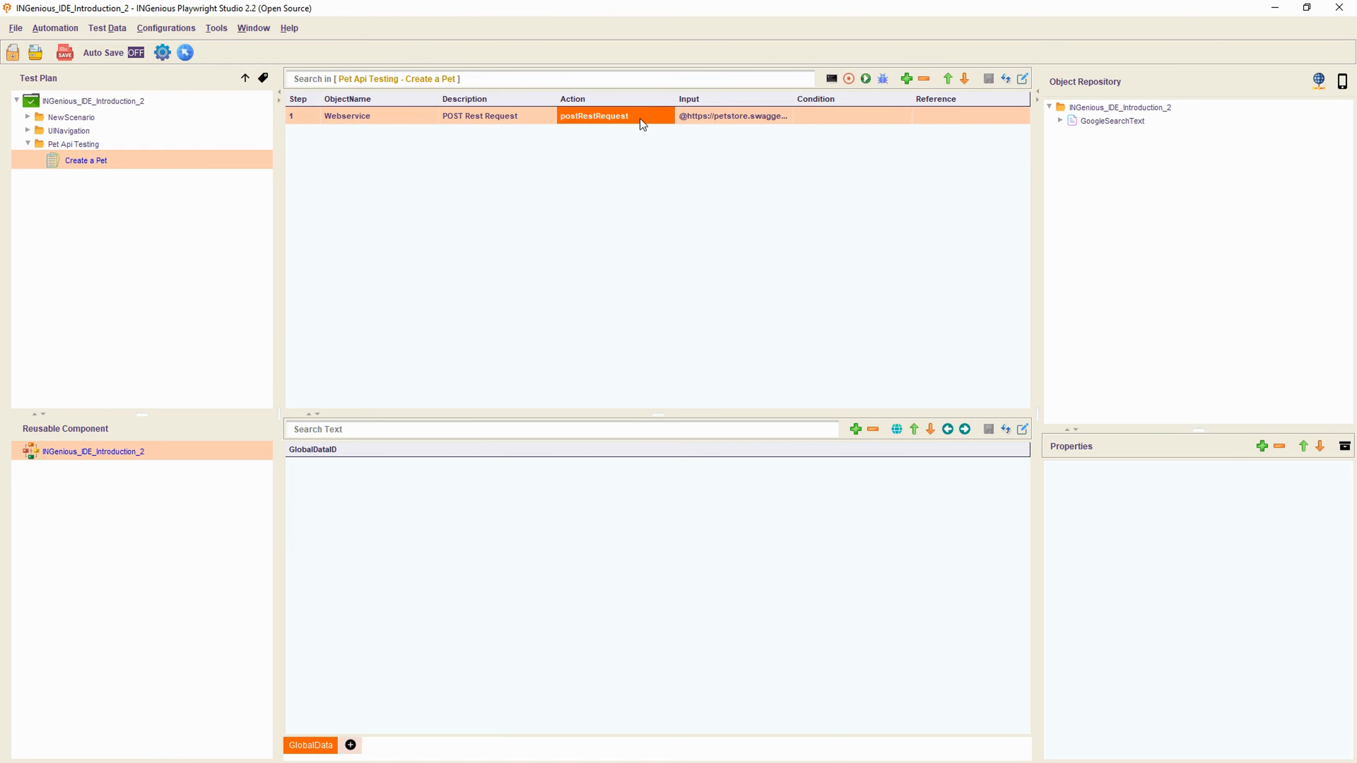
pyautogui.click(923, 79)
pyautogui.click(988, 79)
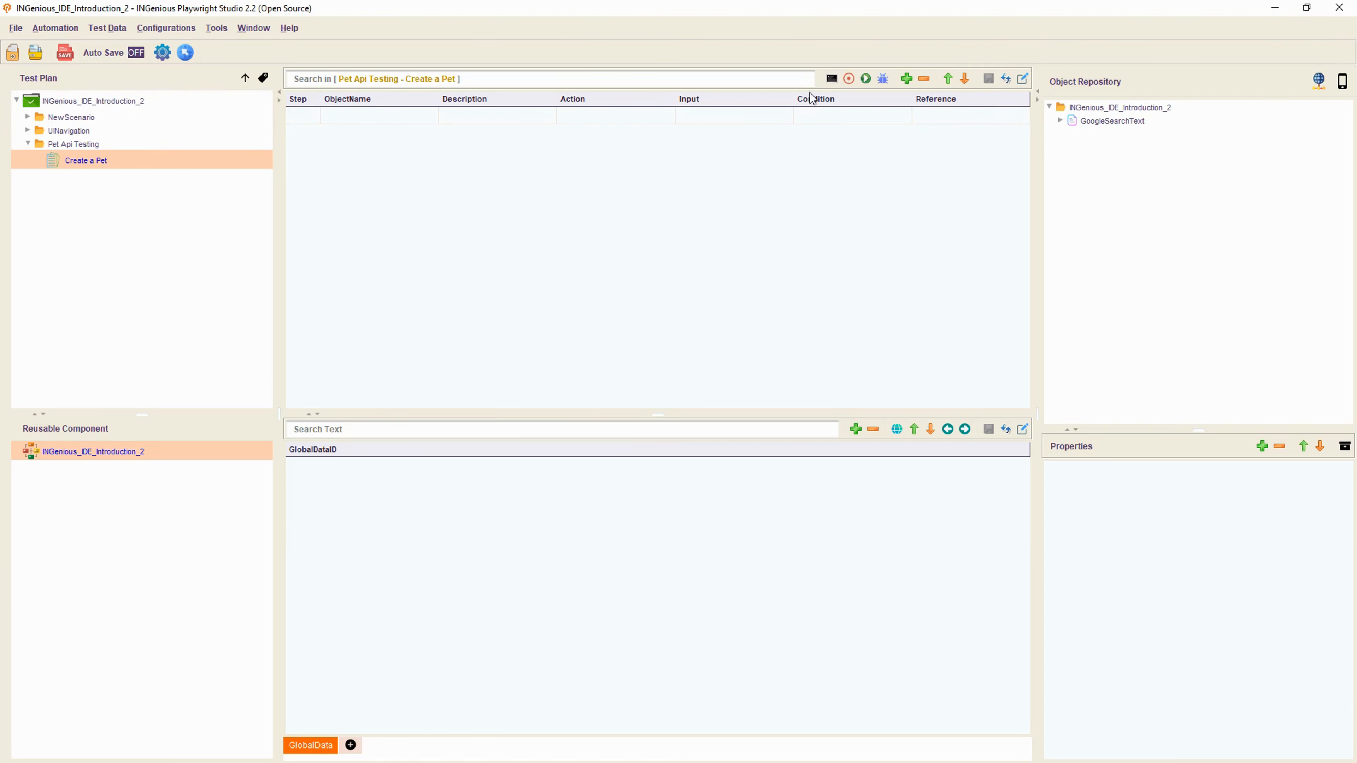
pyautogui.click(368, 118)
pyautogui.click(367, 117)
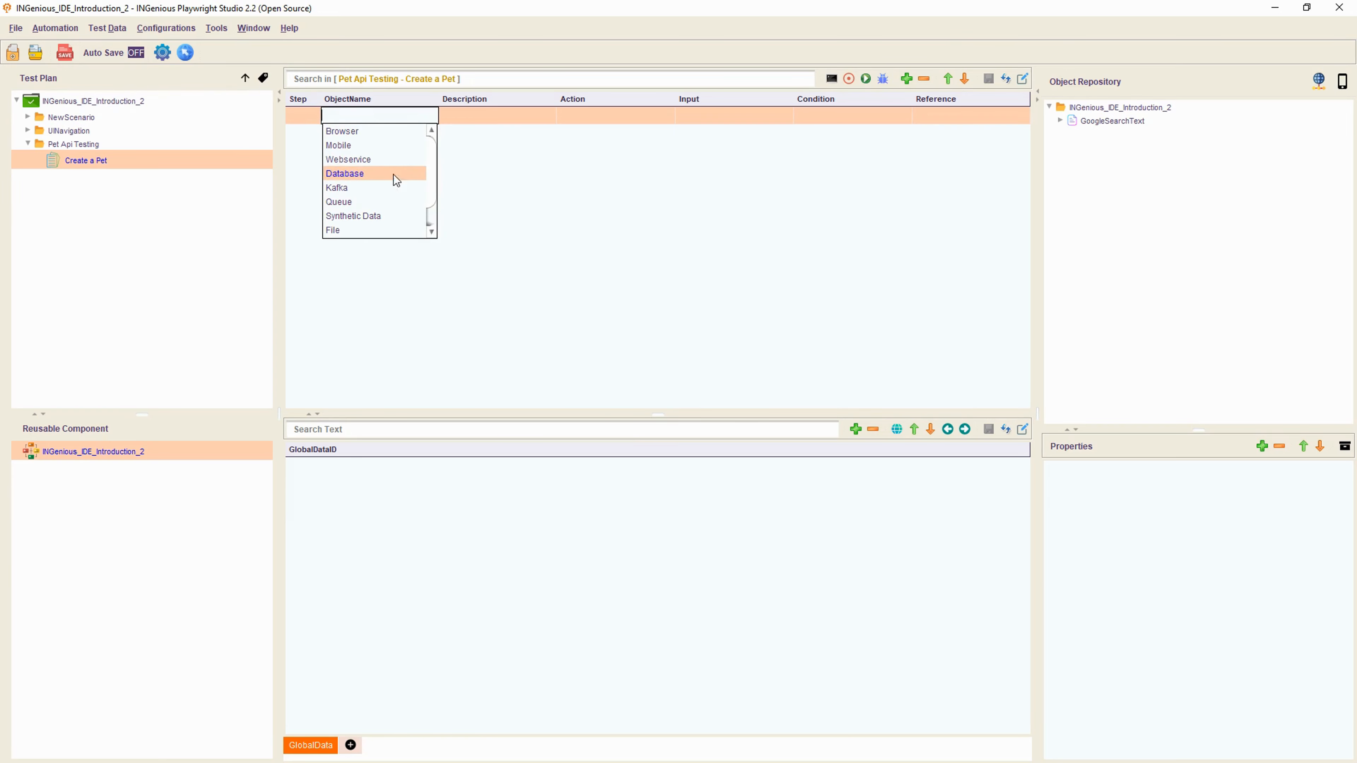
pyautogui.click(359, 160)
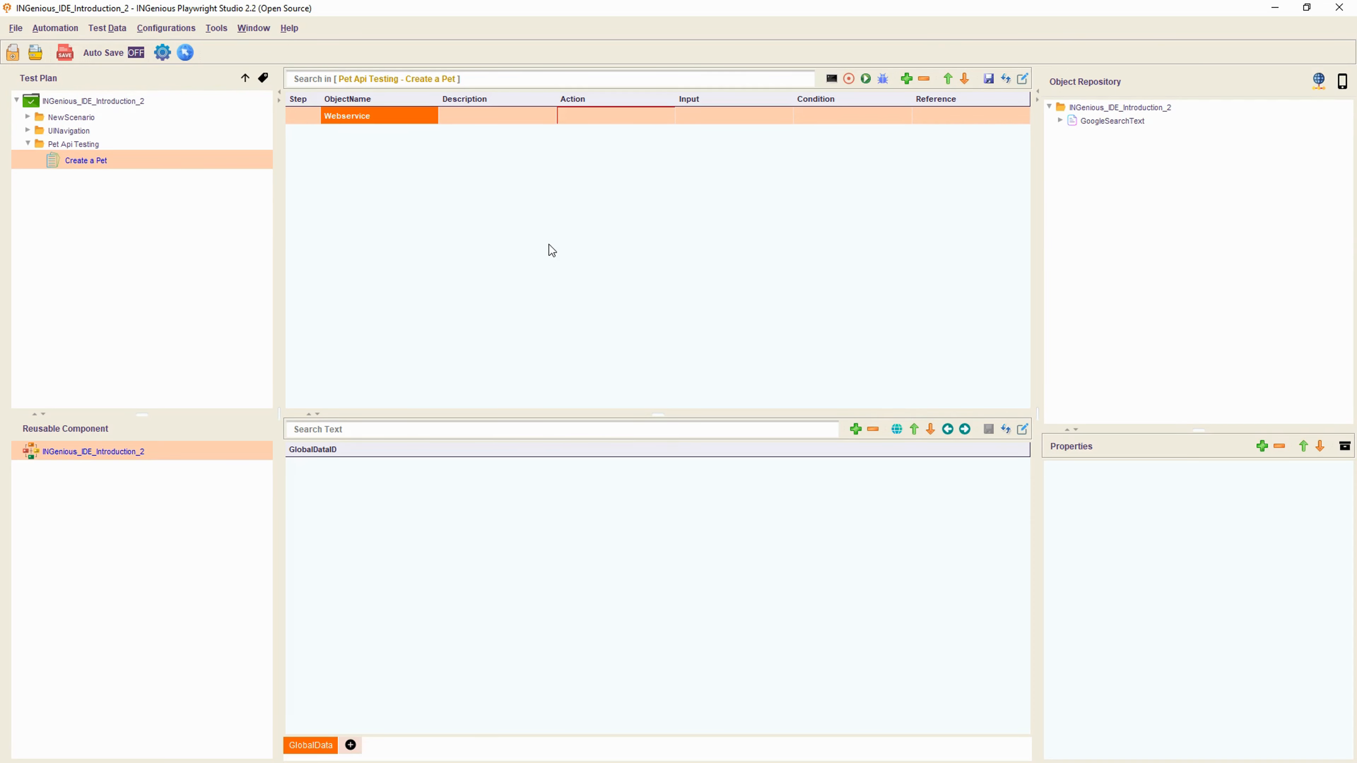
pyautogui.click(574, 117)
pyautogui.click(574, 117)
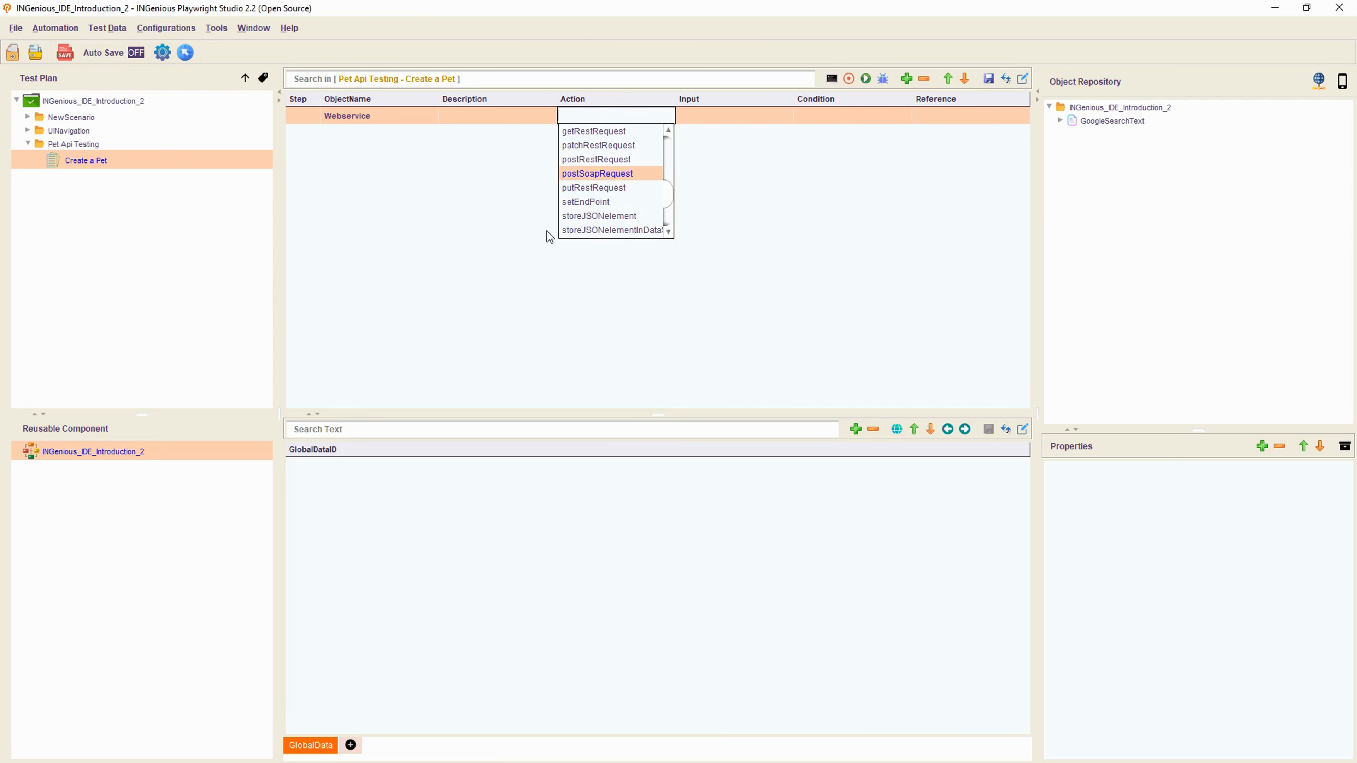
pyautogui.click(597, 202)
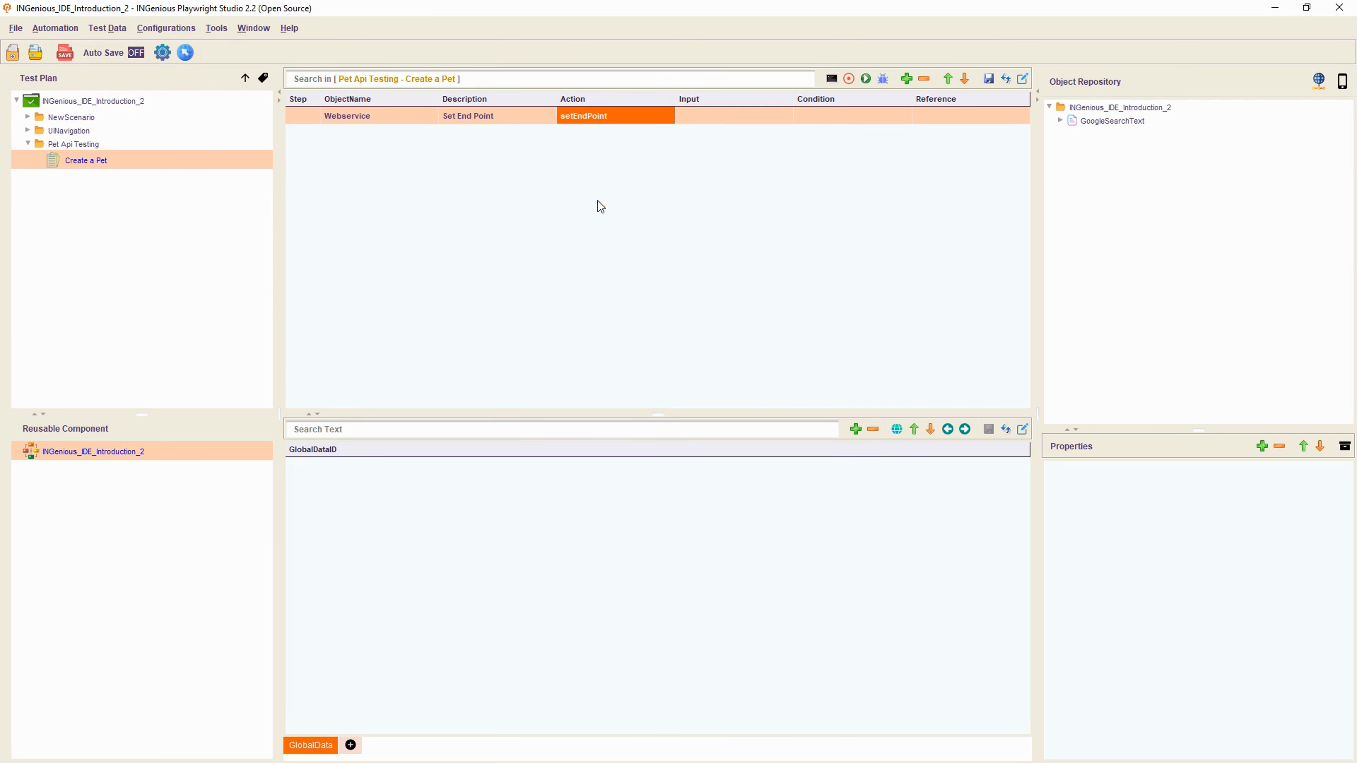
pyautogui.click(713, 118)
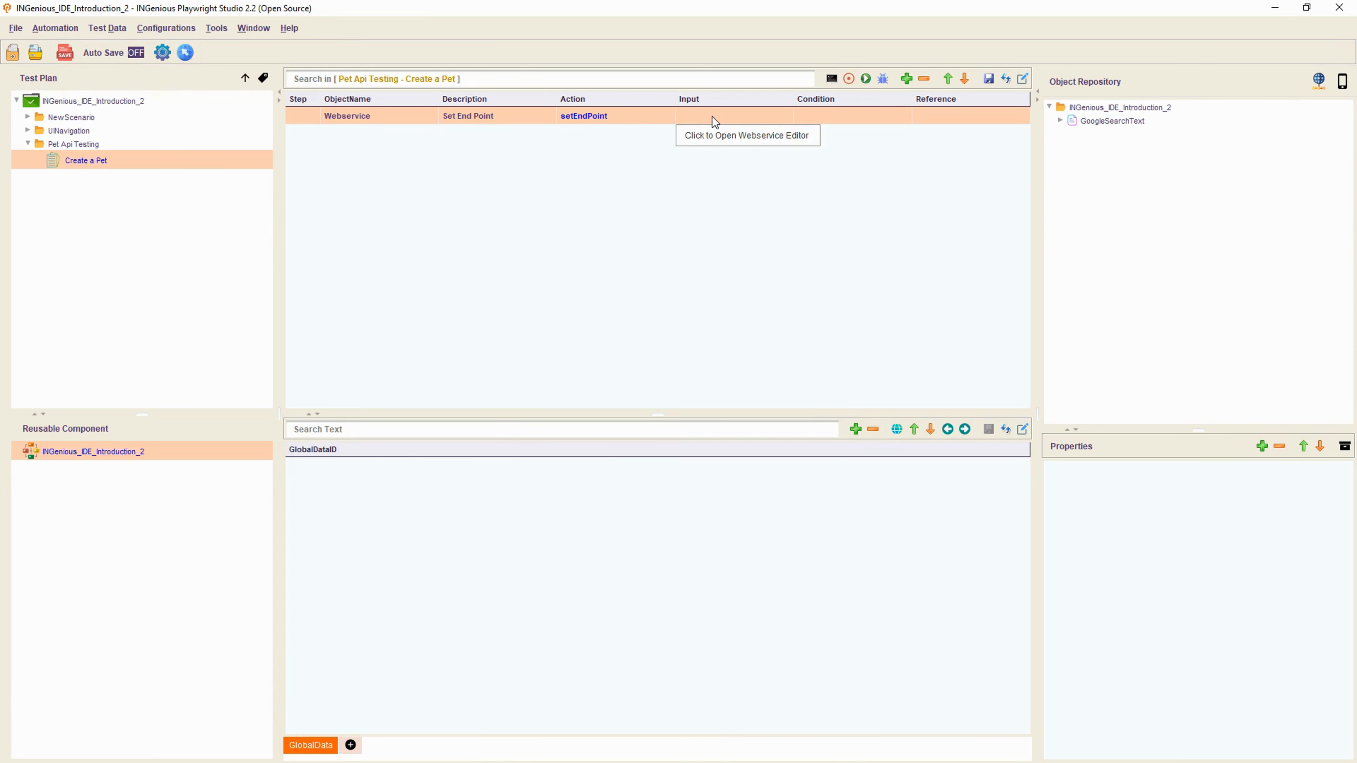
pyautogui.doubleClick(712, 117)
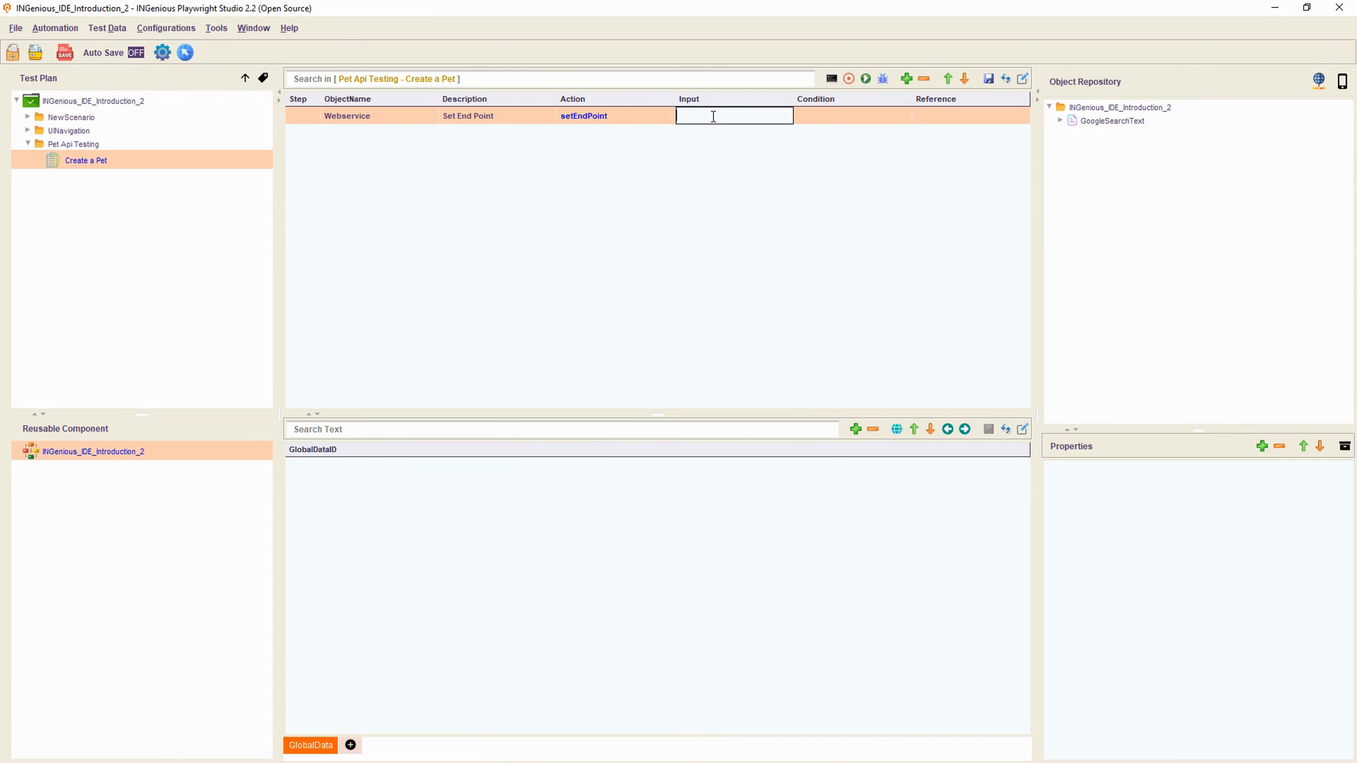
pyautogui.hotkey('ctrl', 'v')
pyautogui.press('Return')
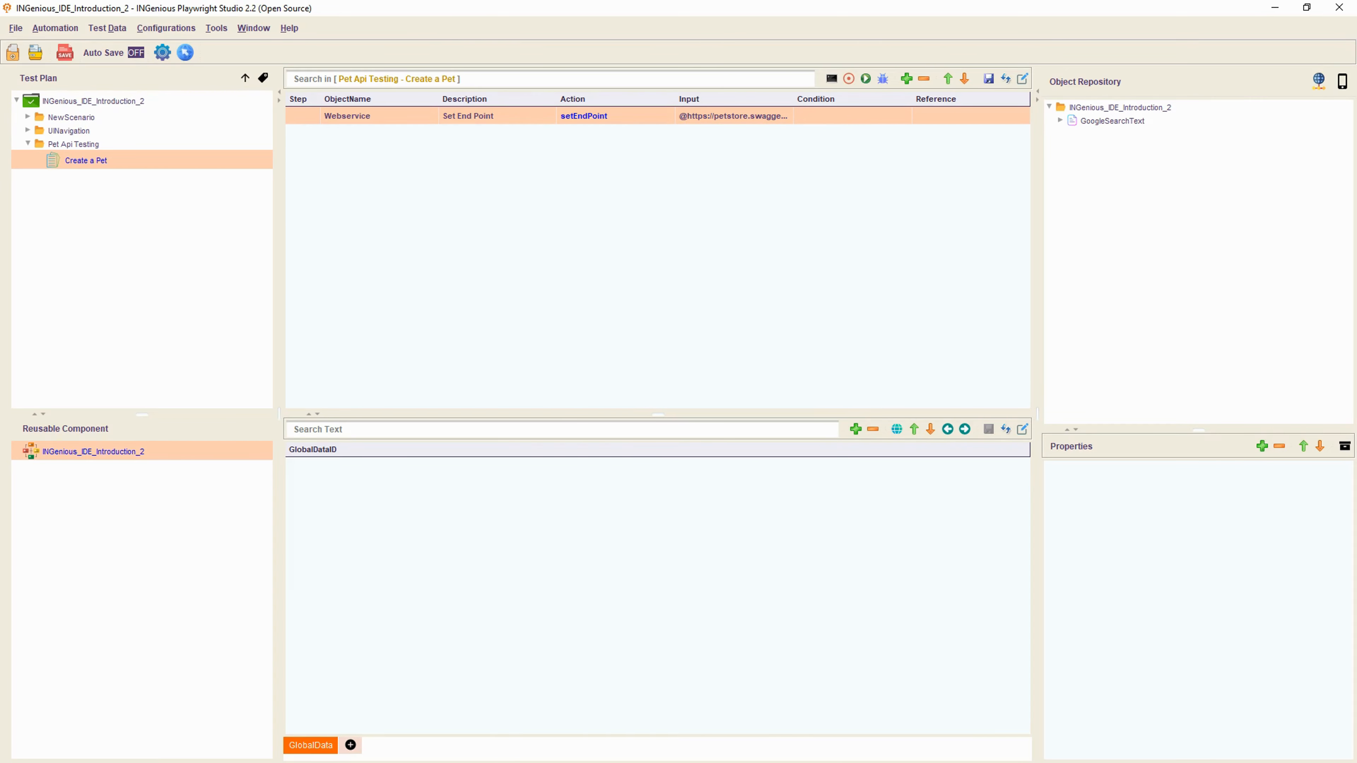
pyautogui.hotkey('alt', 'Tab')
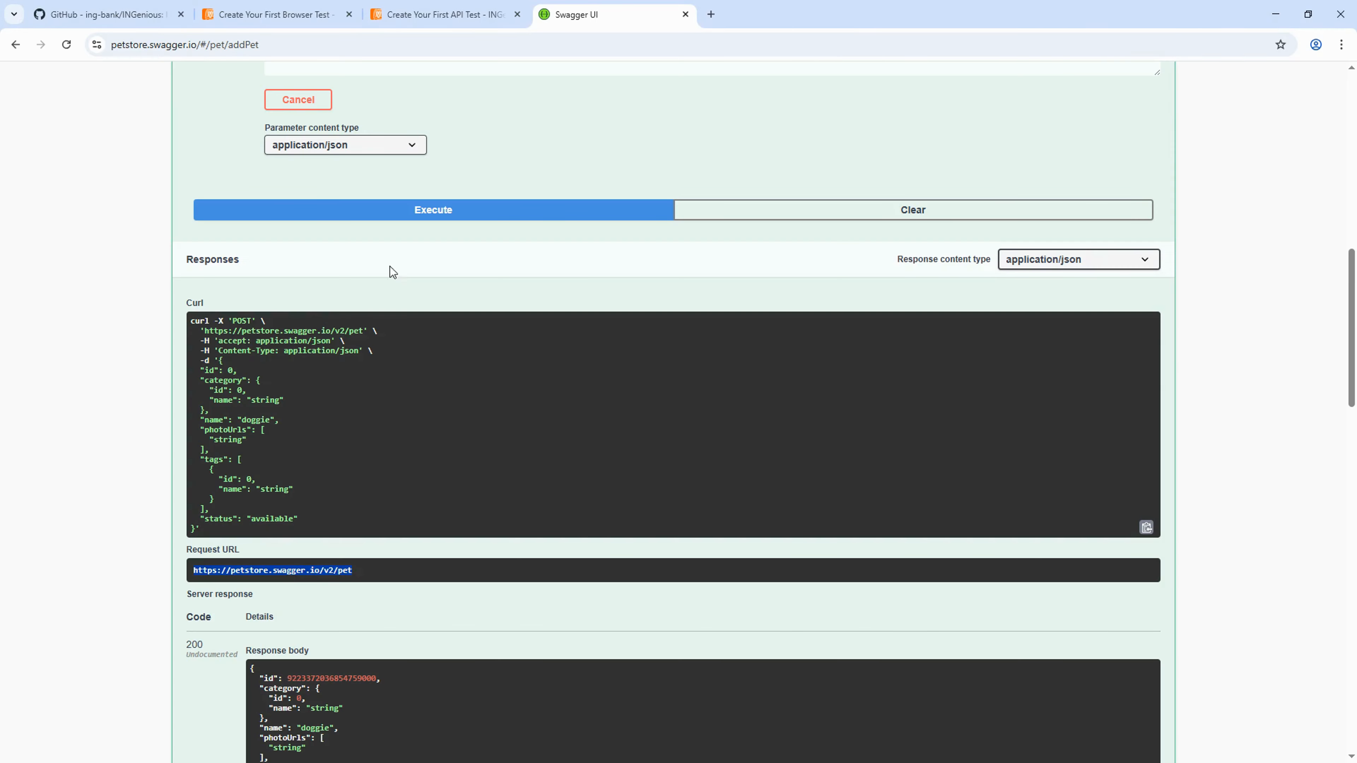
# - Review the example test-step table on the Create Your First API Test docs page
pyautogui.click(435, 14)
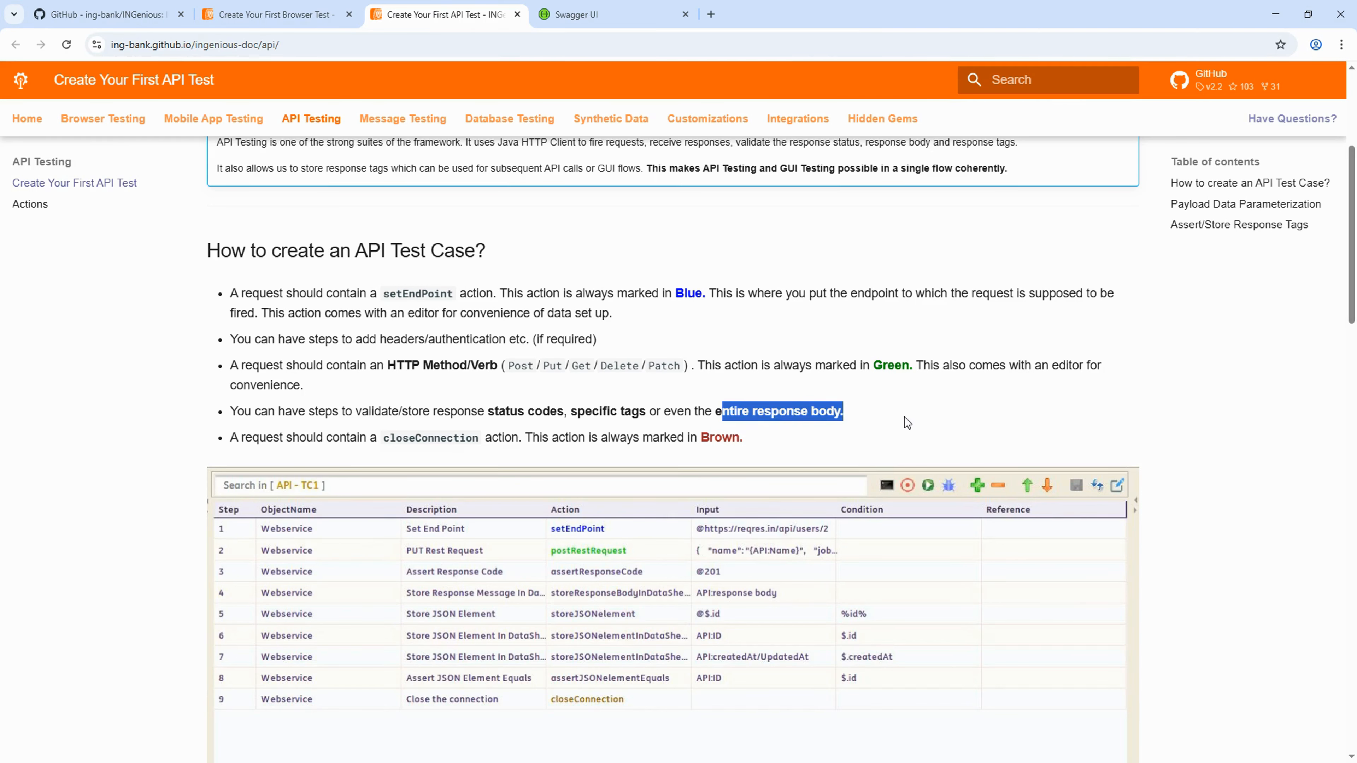
pyautogui.scroll(-4, 904, 417)
pyautogui.scroll(3, 433, 331)
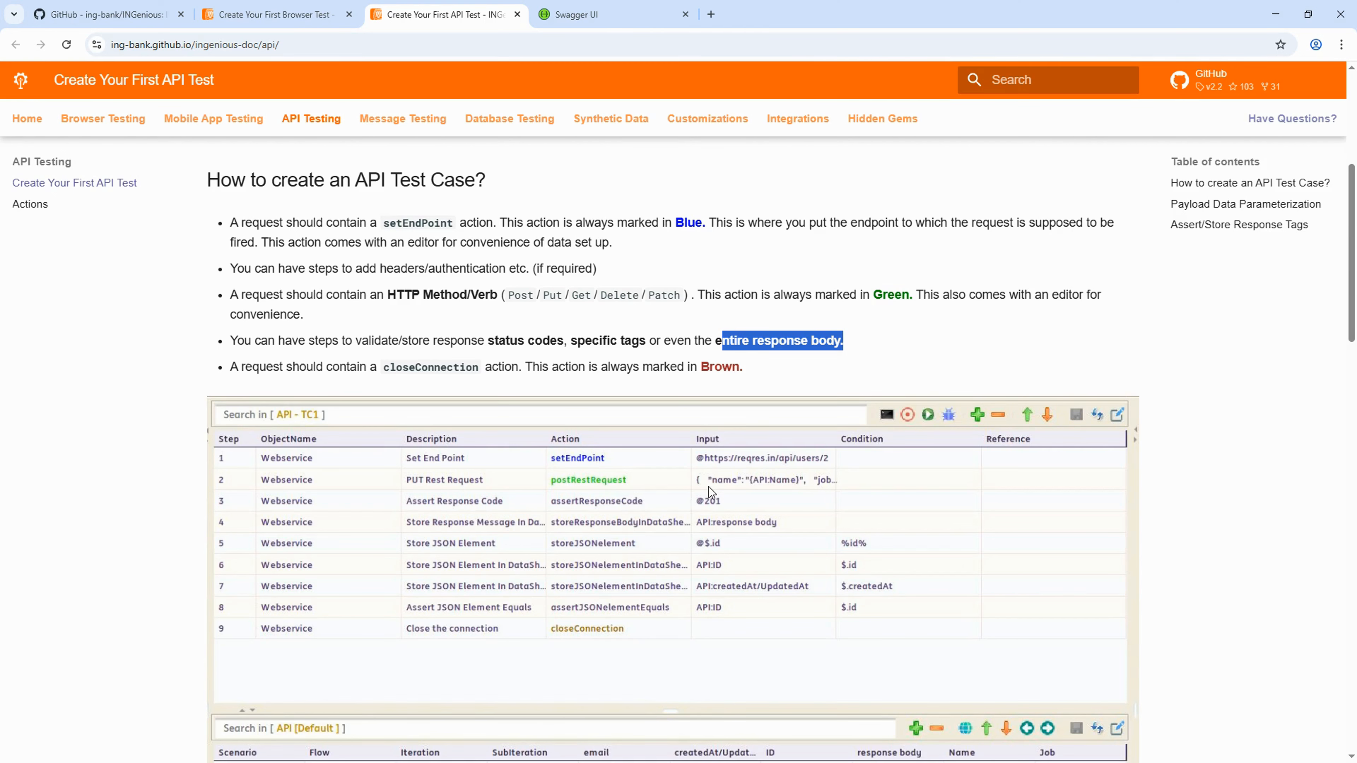
pyautogui.hotkey('alt', 'Tab')
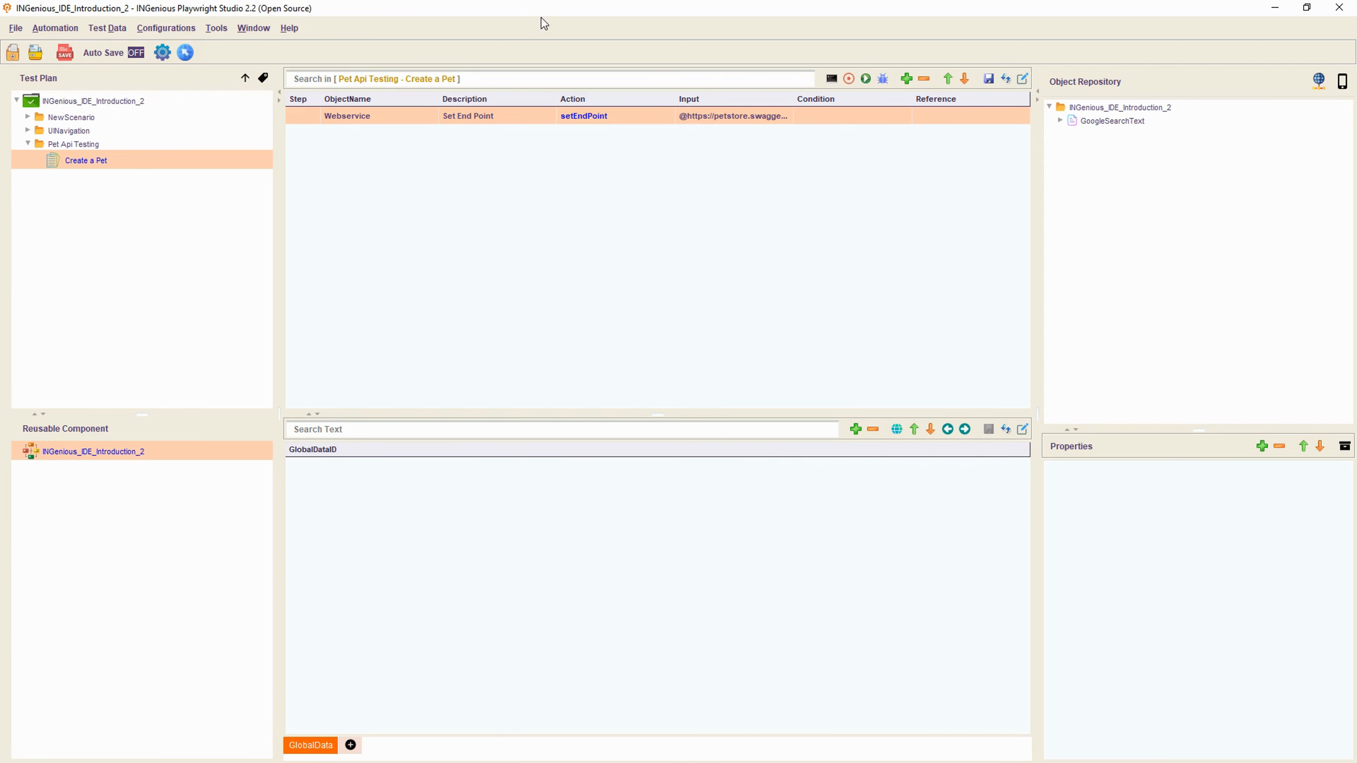
# - Add a new Webservice step with the postRestRequest action
pyautogui.click(907, 79)
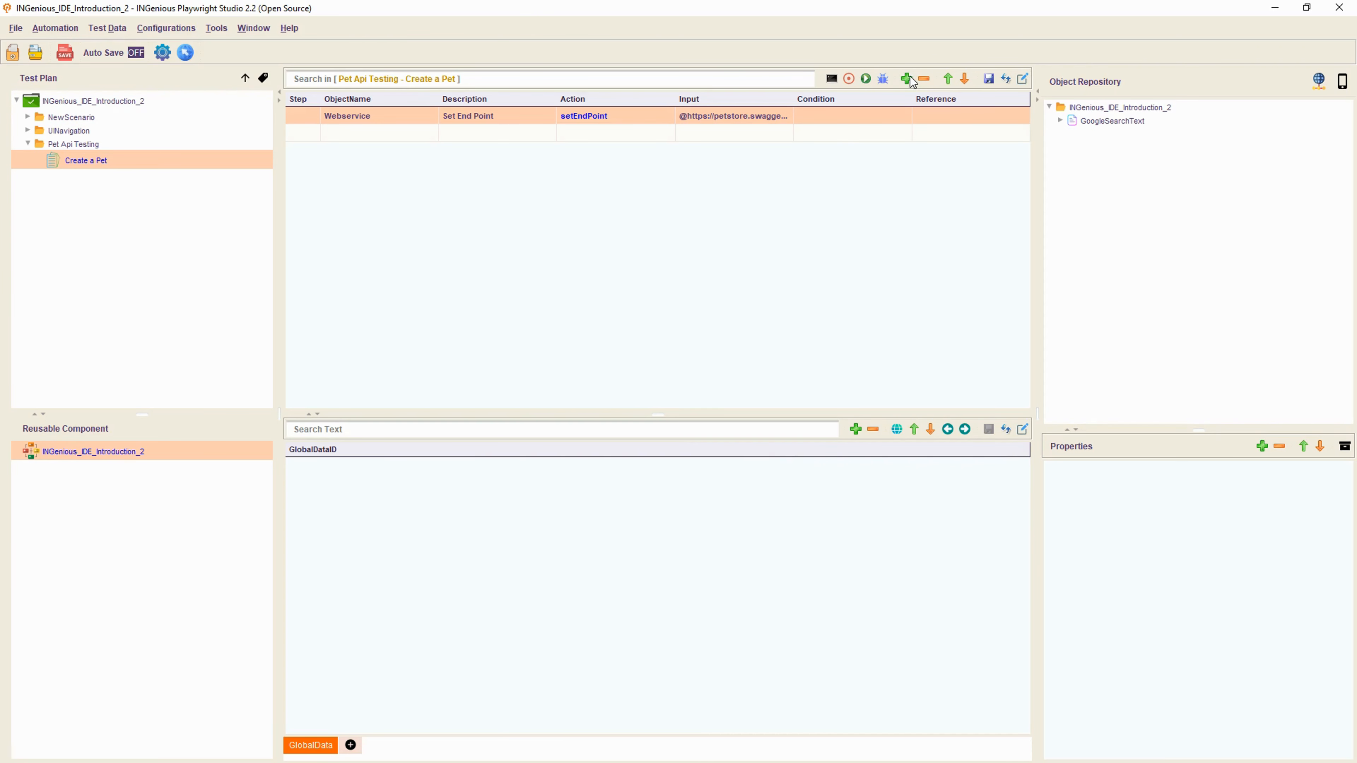
pyautogui.click(421, 133)
pyautogui.click(481, 140)
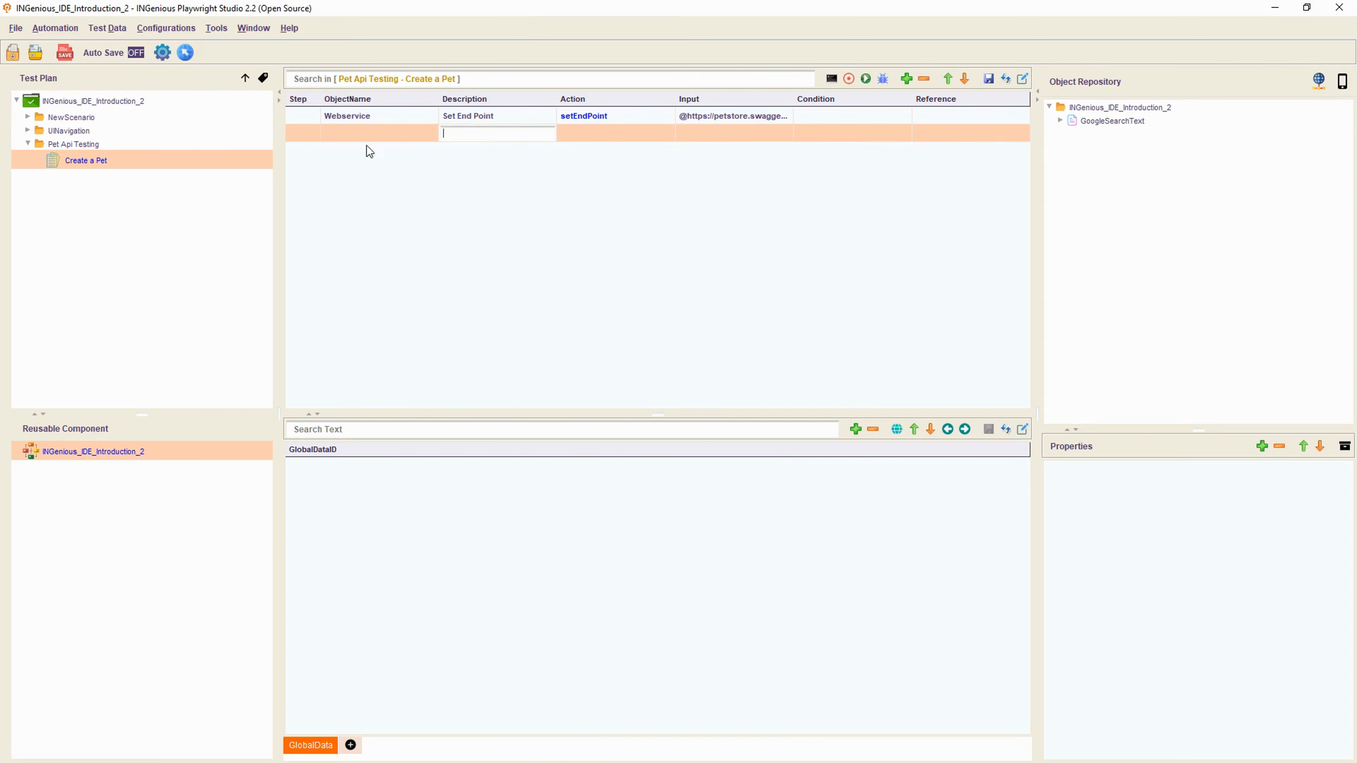
pyautogui.click(366, 134)
pyautogui.click(354, 178)
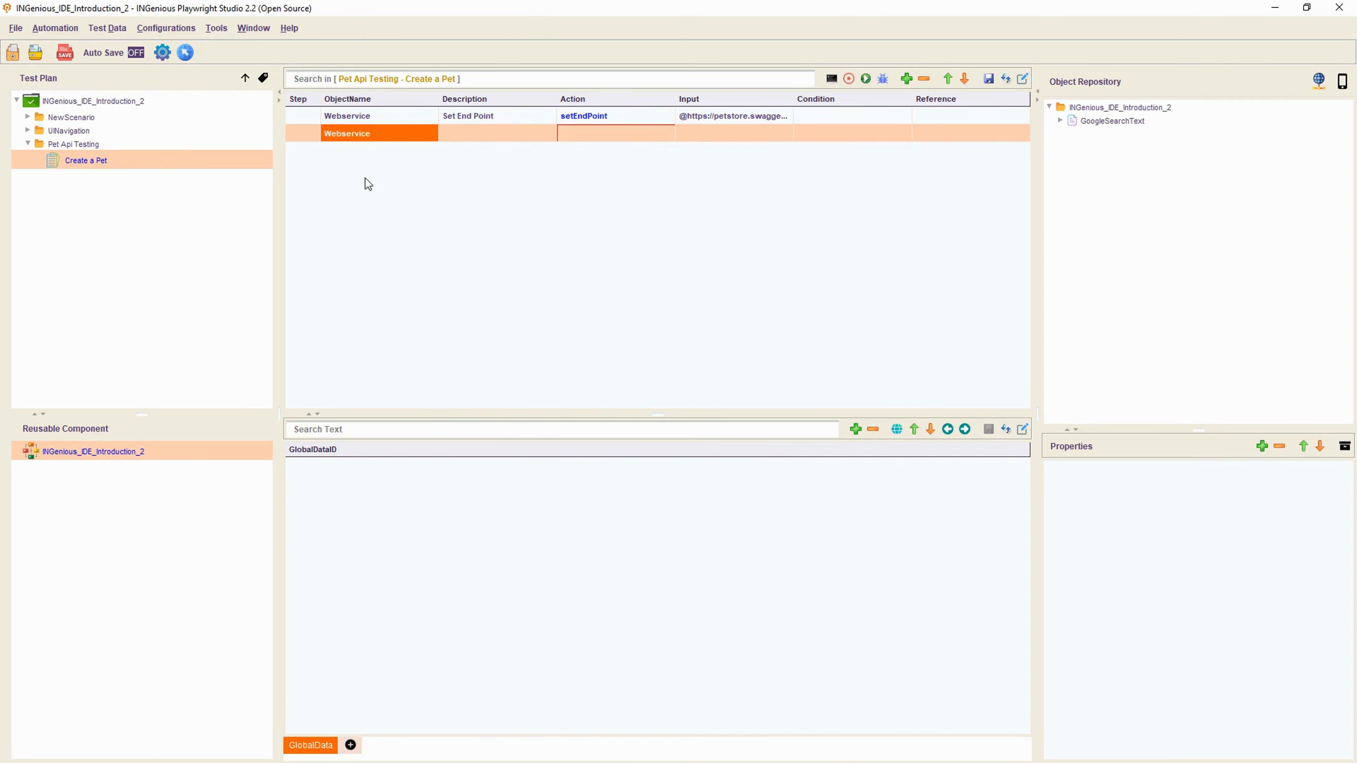
pyautogui.click(615, 134)
pyautogui.click(614, 134)
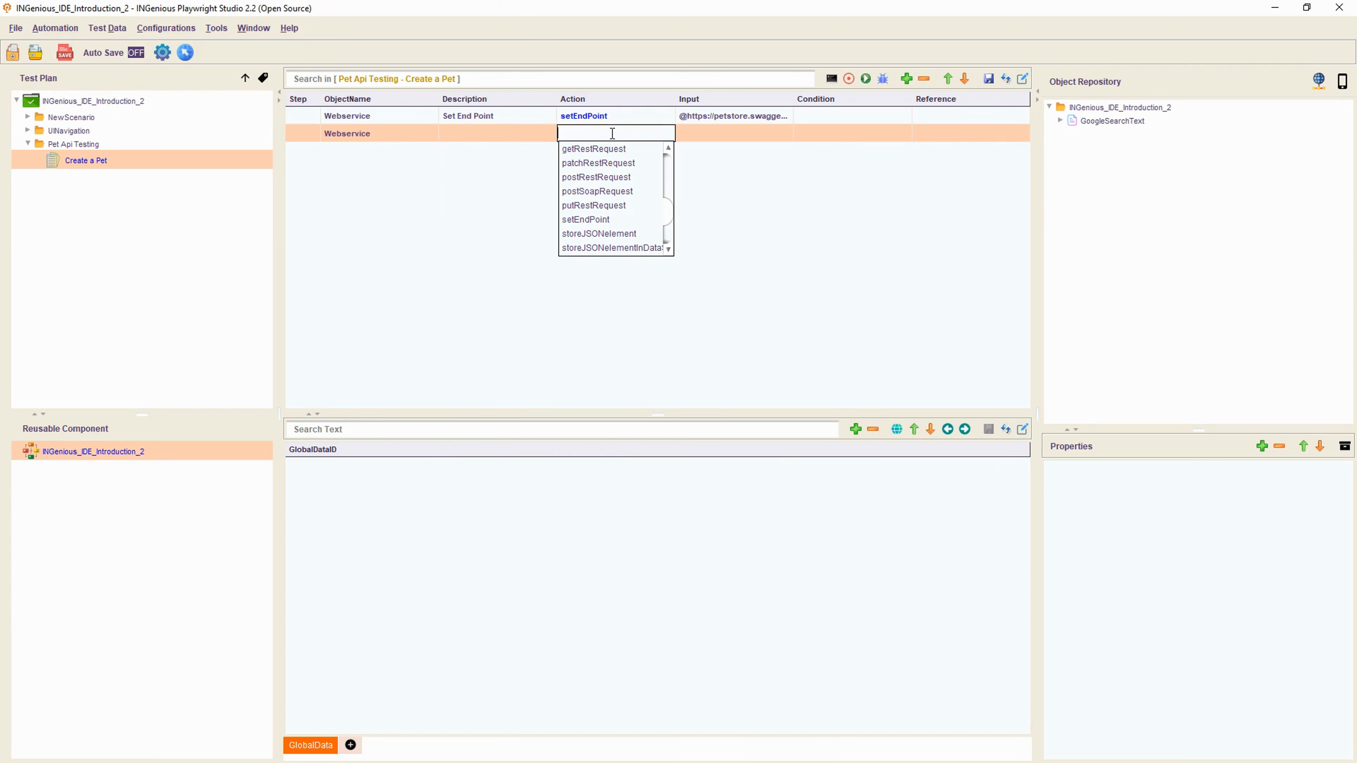
pyautogui.click(588, 177)
pyautogui.click(711, 137)
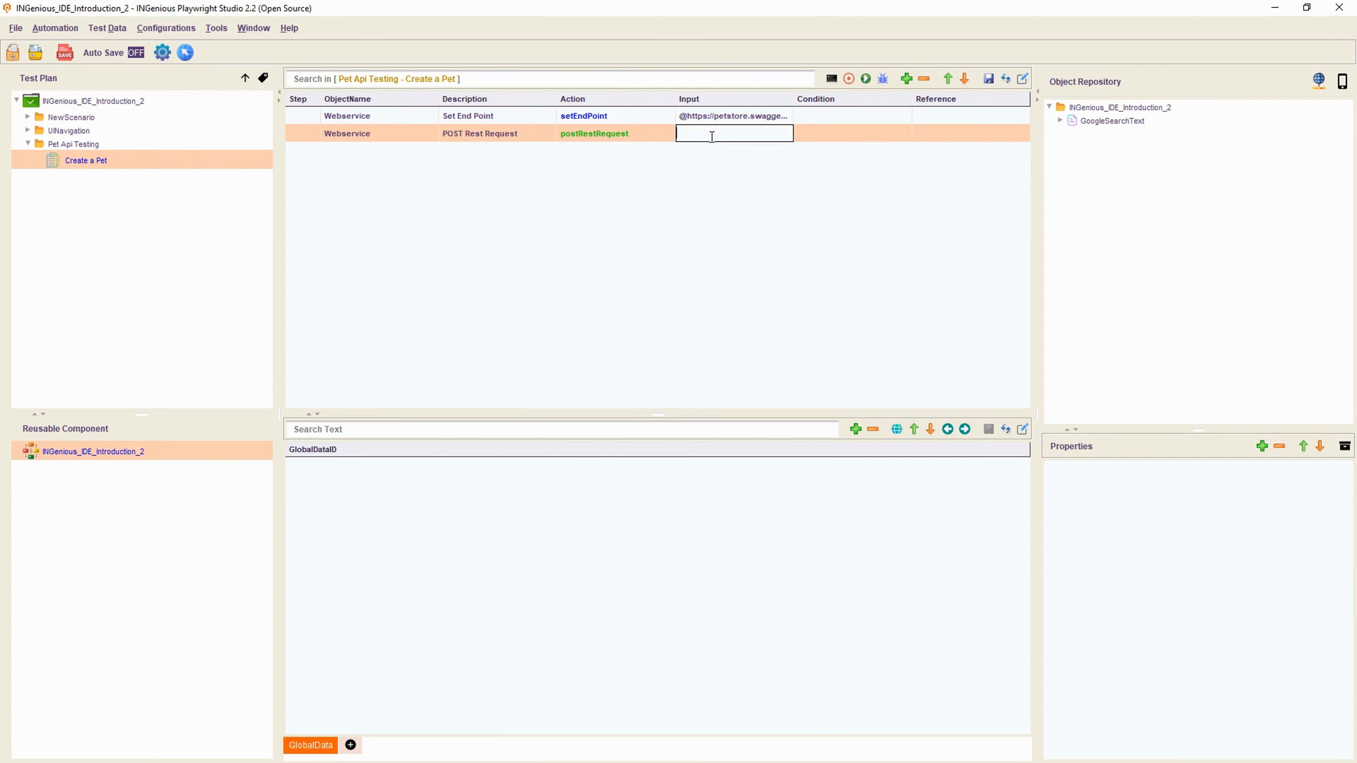
pyautogui.click(757, 136)
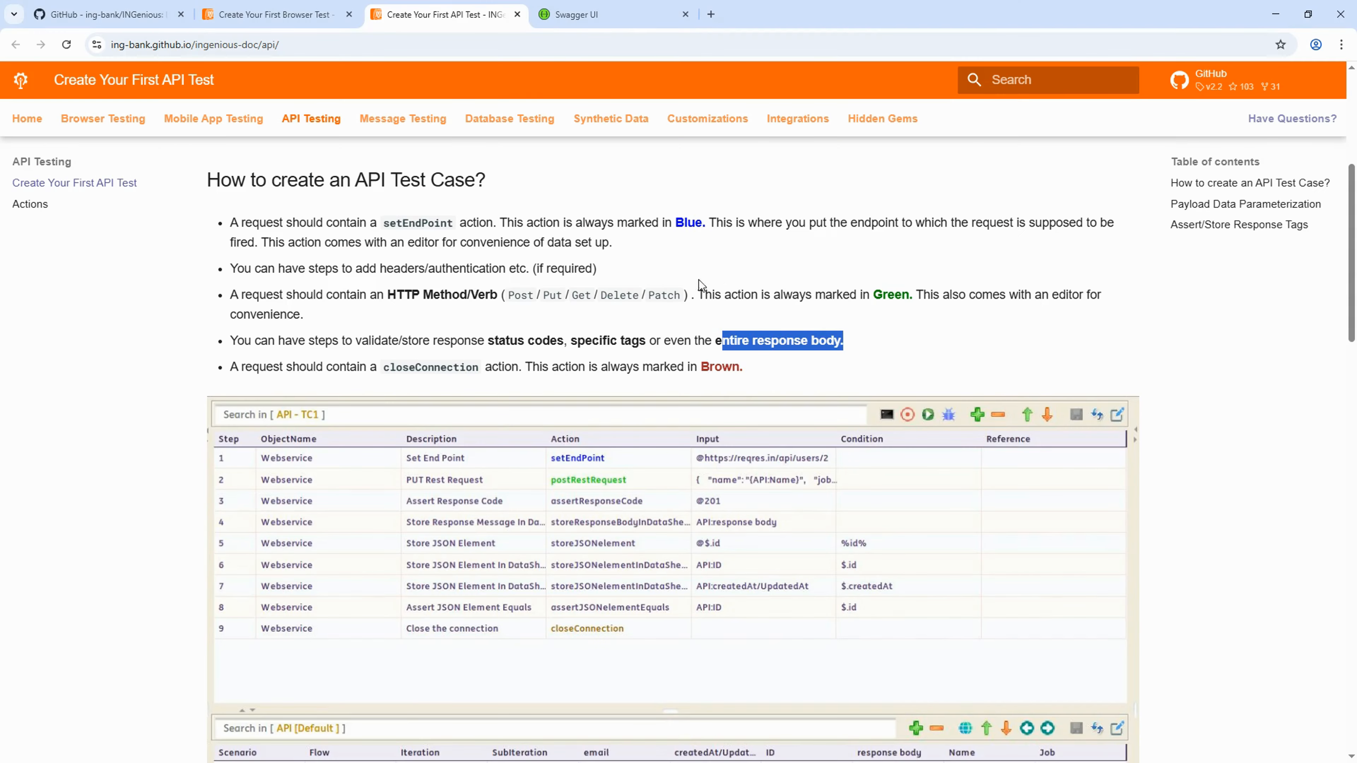
# - Take the pet JSON body from Swagger UI and paste it as the step's input
pyautogui.click(577, 14)
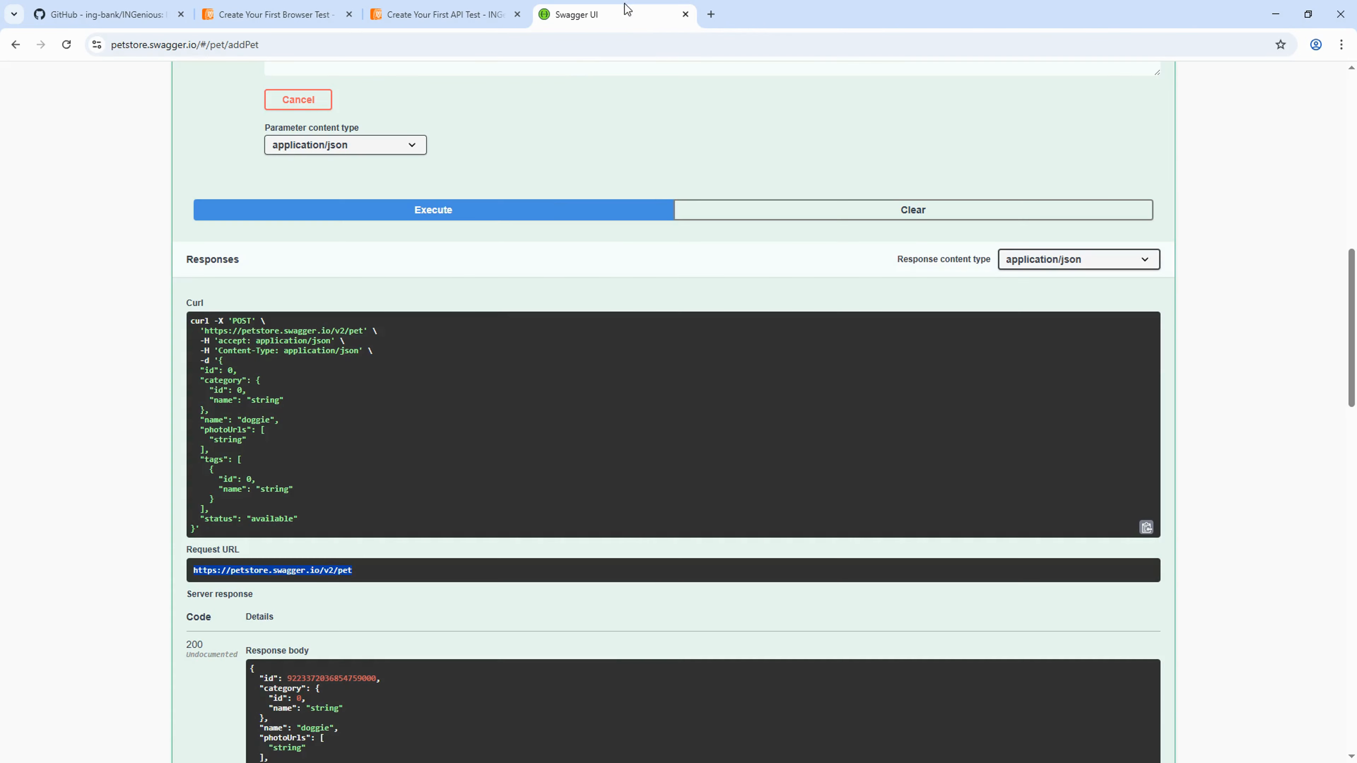
pyautogui.scroll(2, 501, 307)
pyautogui.scroll(4, 501, 307)
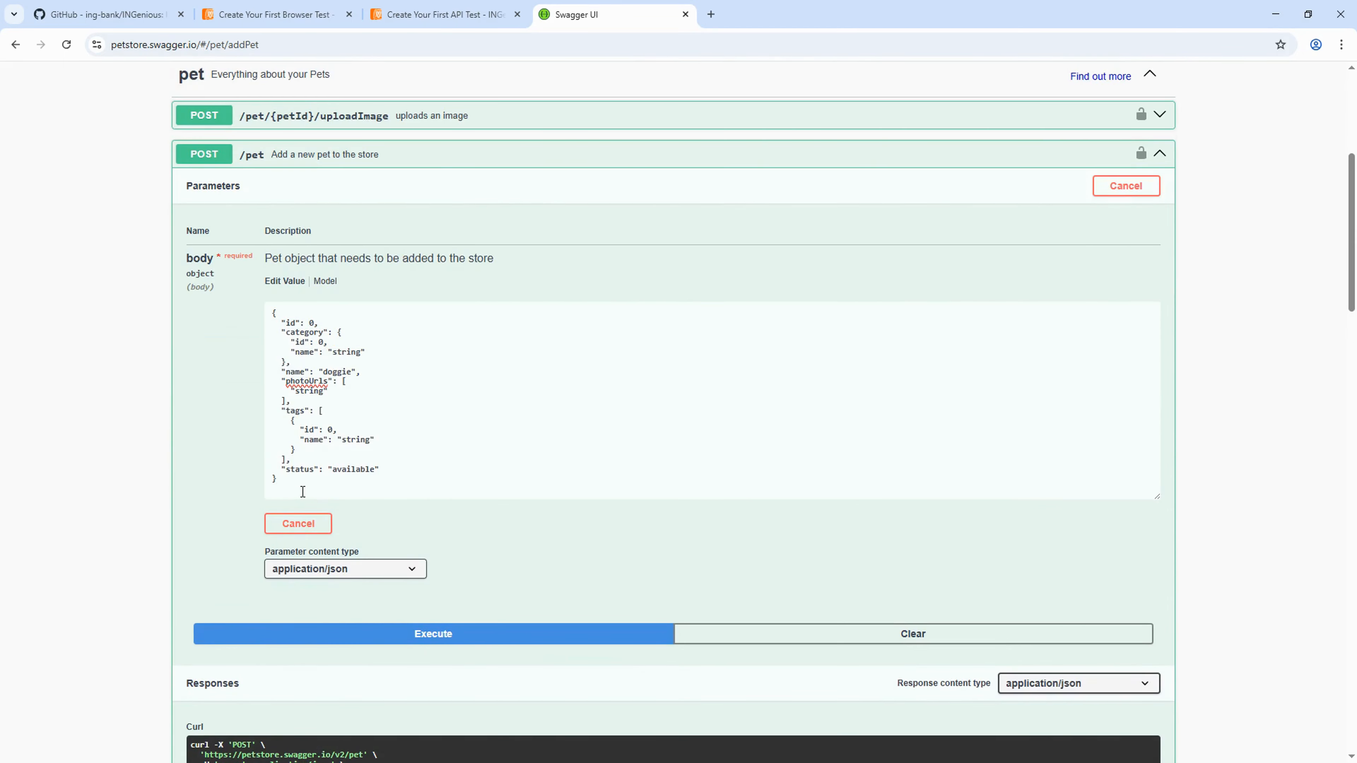
pyautogui.moveTo(303, 493); pyautogui.dragTo(258, 274)
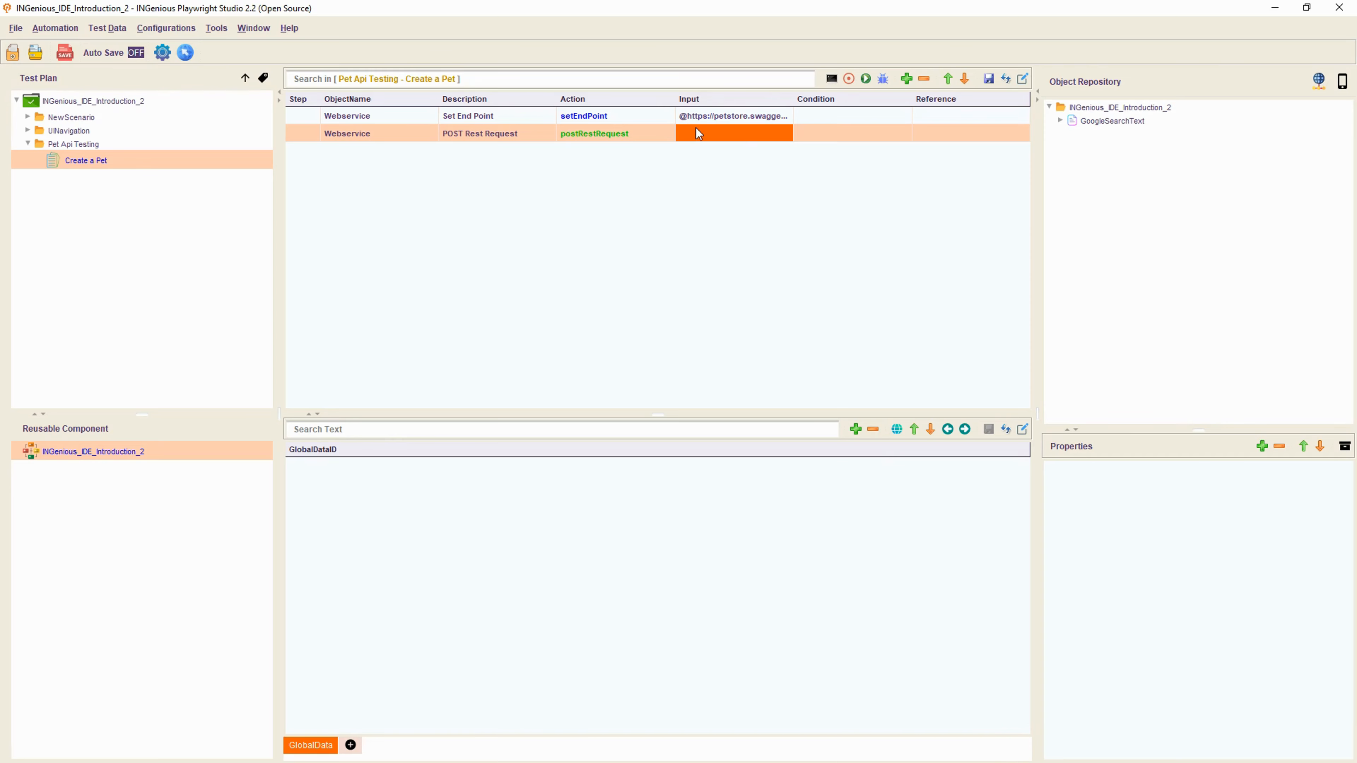
pyautogui.click(695, 134)
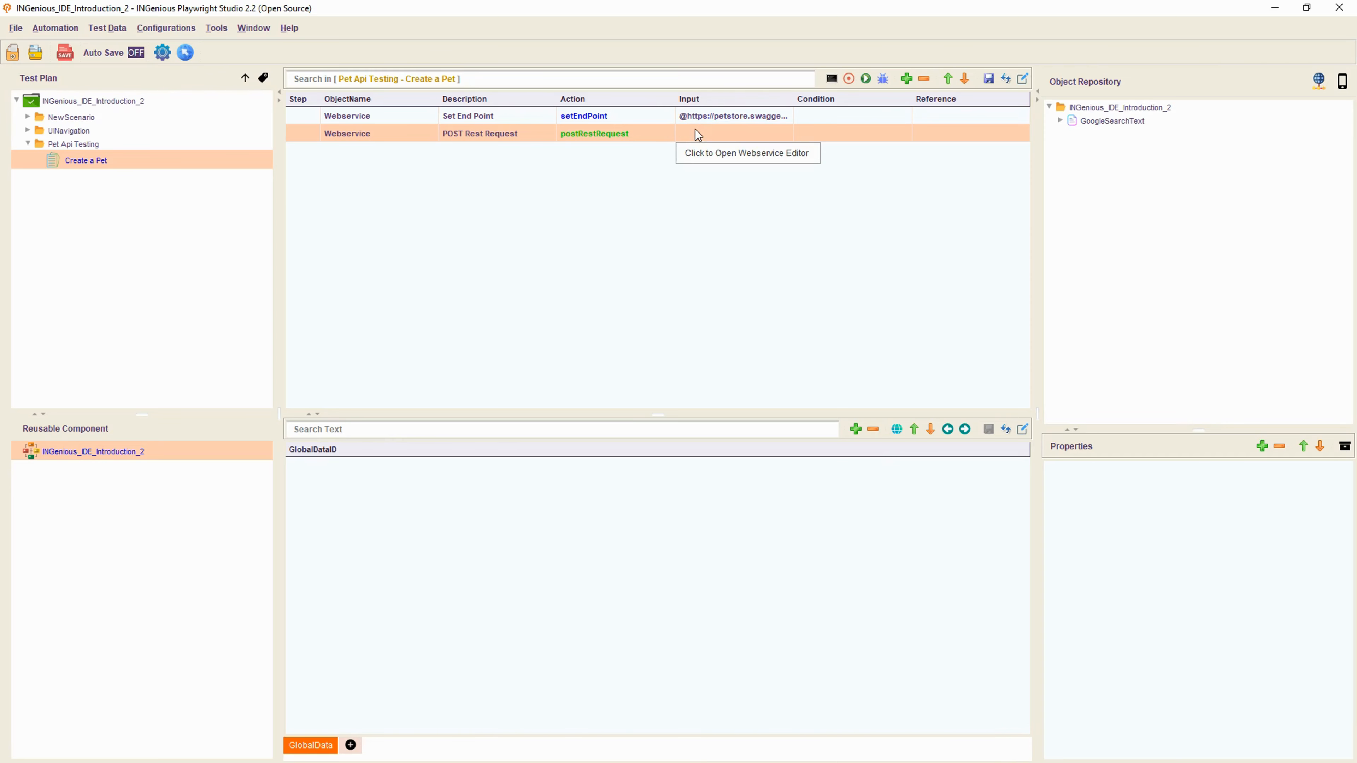
pyautogui.click(714, 153)
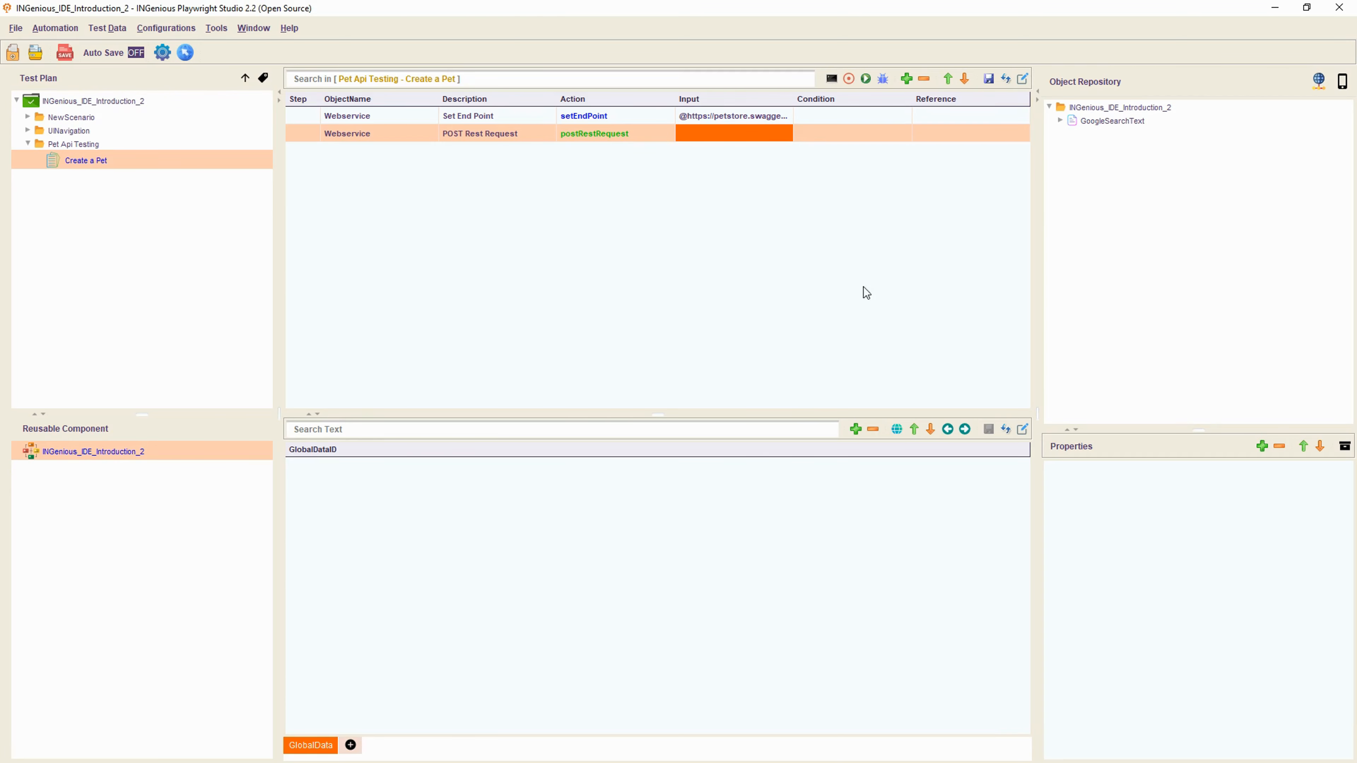
pyautogui.doubleClick(722, 135)
pyautogui.hotkey('ctrl', 'v')
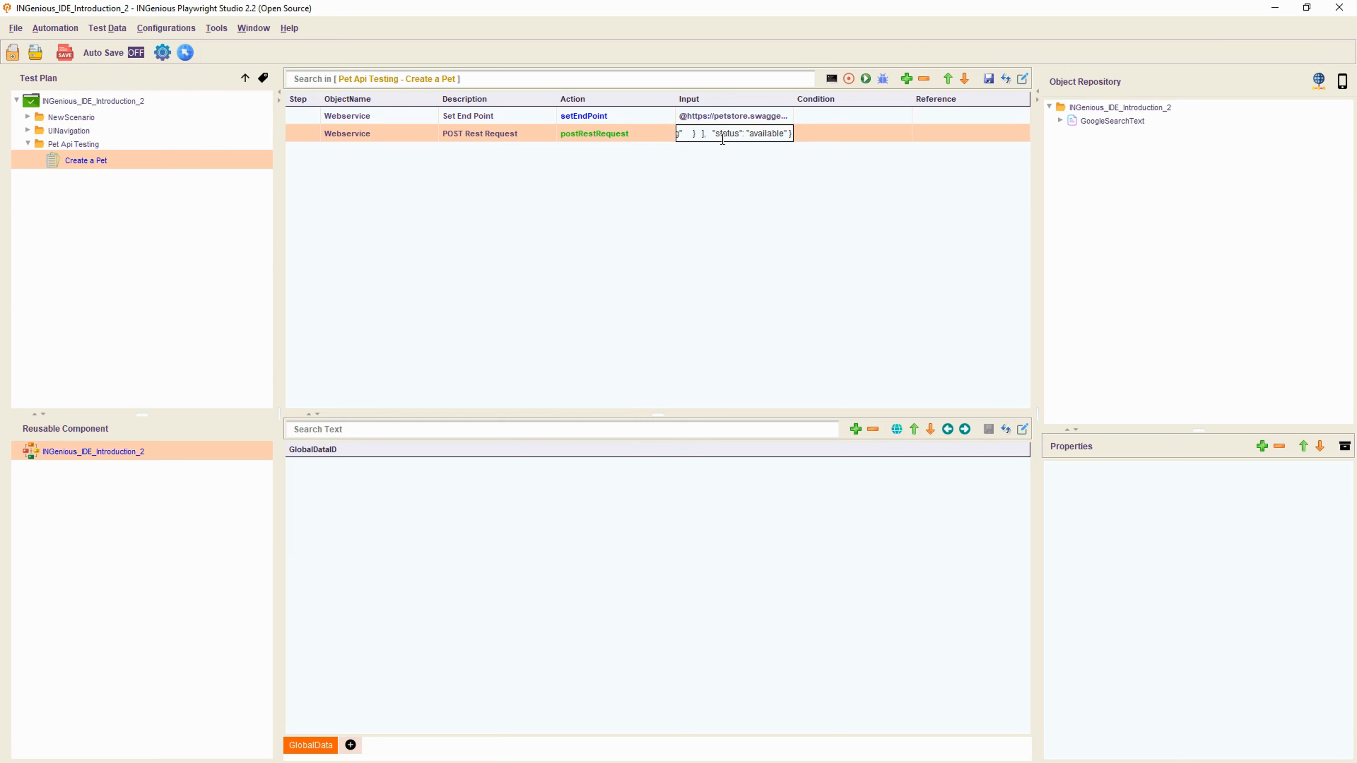
pyautogui.click(778, 277)
# - Change the pet name in the JSON from 'doggie' to 'BorderCollie', then insert an empty row
pyautogui.doubleClick(695, 136)
pyautogui.moveTo(764, 135); pyautogui.dragTo(914, 136)
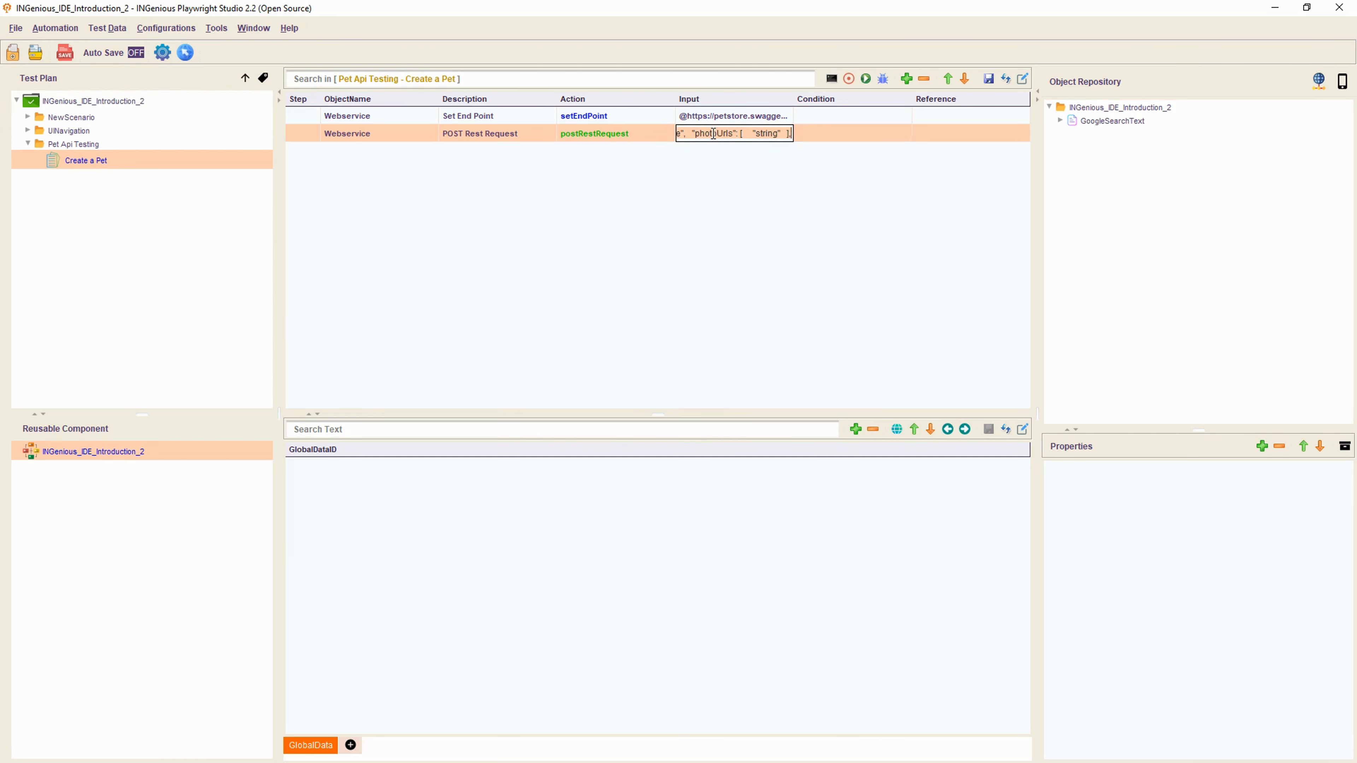
pyautogui.click(754, 132)
pyautogui.moveTo(697, 133); pyautogui.dragTo(744, 134)
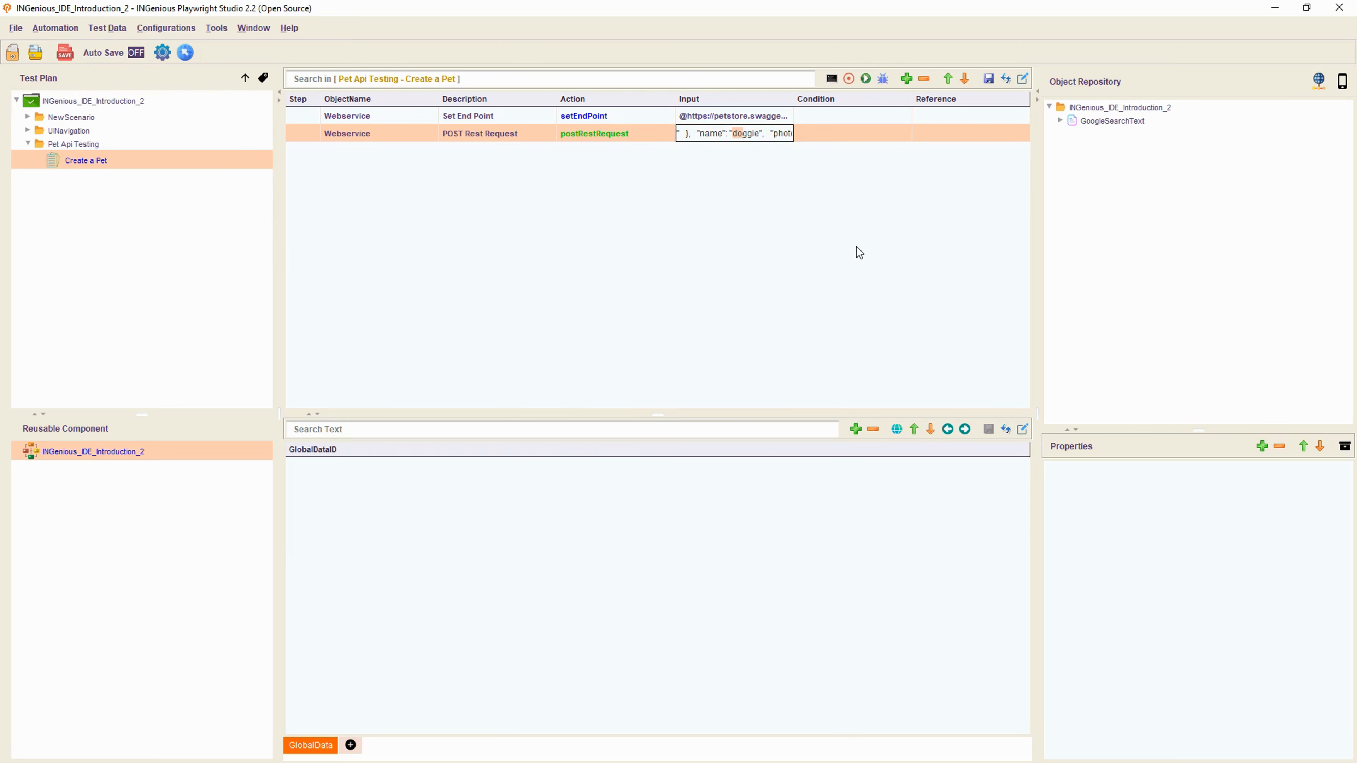
pyautogui.press('Delete')
pyautogui.press('Delete')
pyautogui.press('Delete')
pyautogui.press('Delete')
pyautogui.press('Delete')
pyautogui.write('BorderCollie')
pyautogui.click(829, 236)
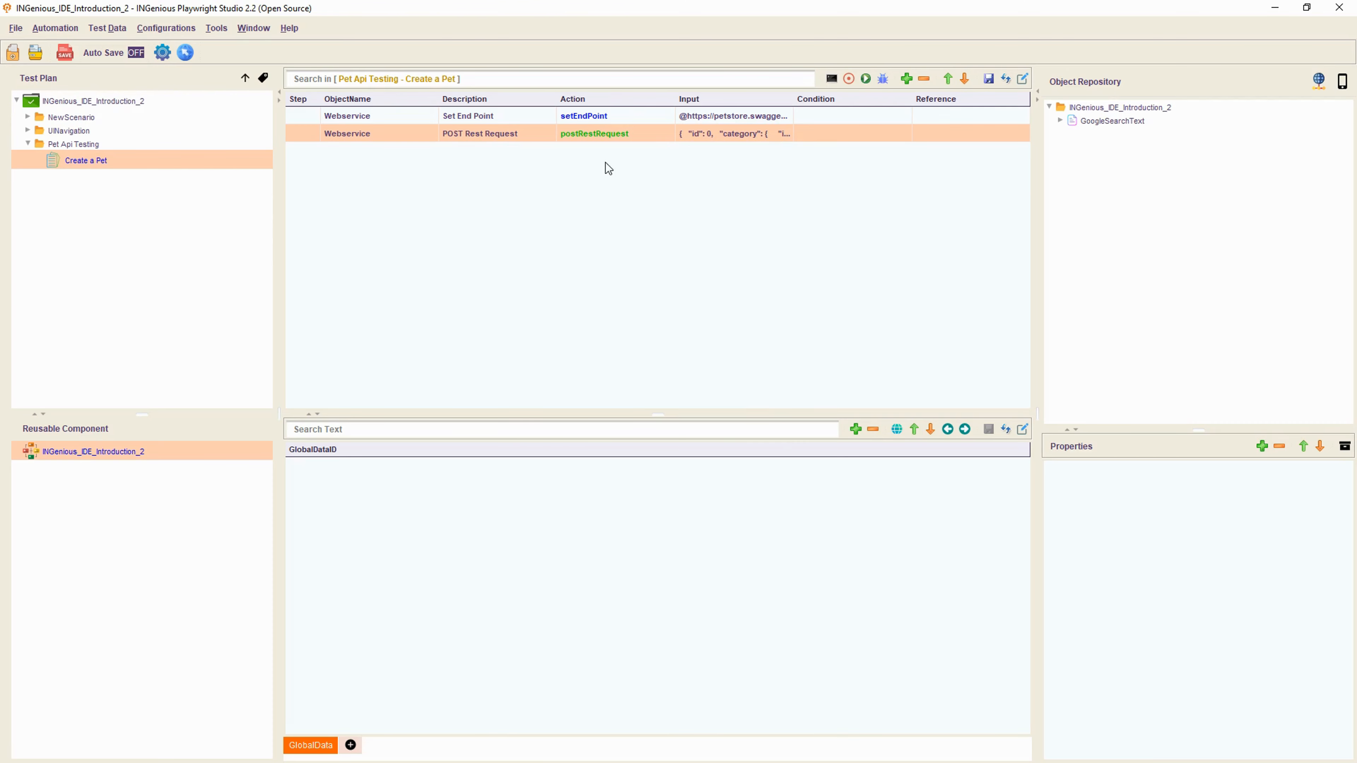
pyautogui.click(908, 80)
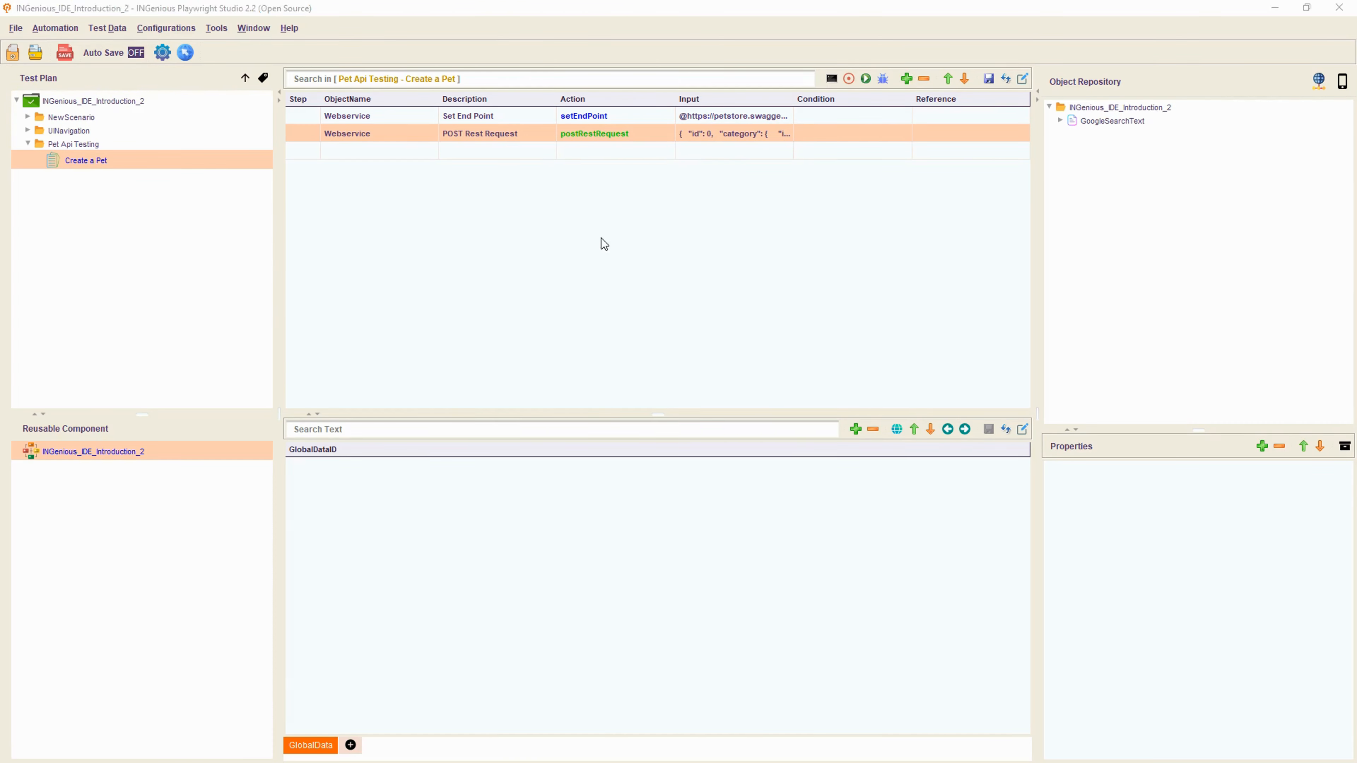
pyautogui.hotkey('alt', 'Tab')
# - View the docs example where postRestRequest is followed by assertResponseCode
pyautogui.click(489, 16)
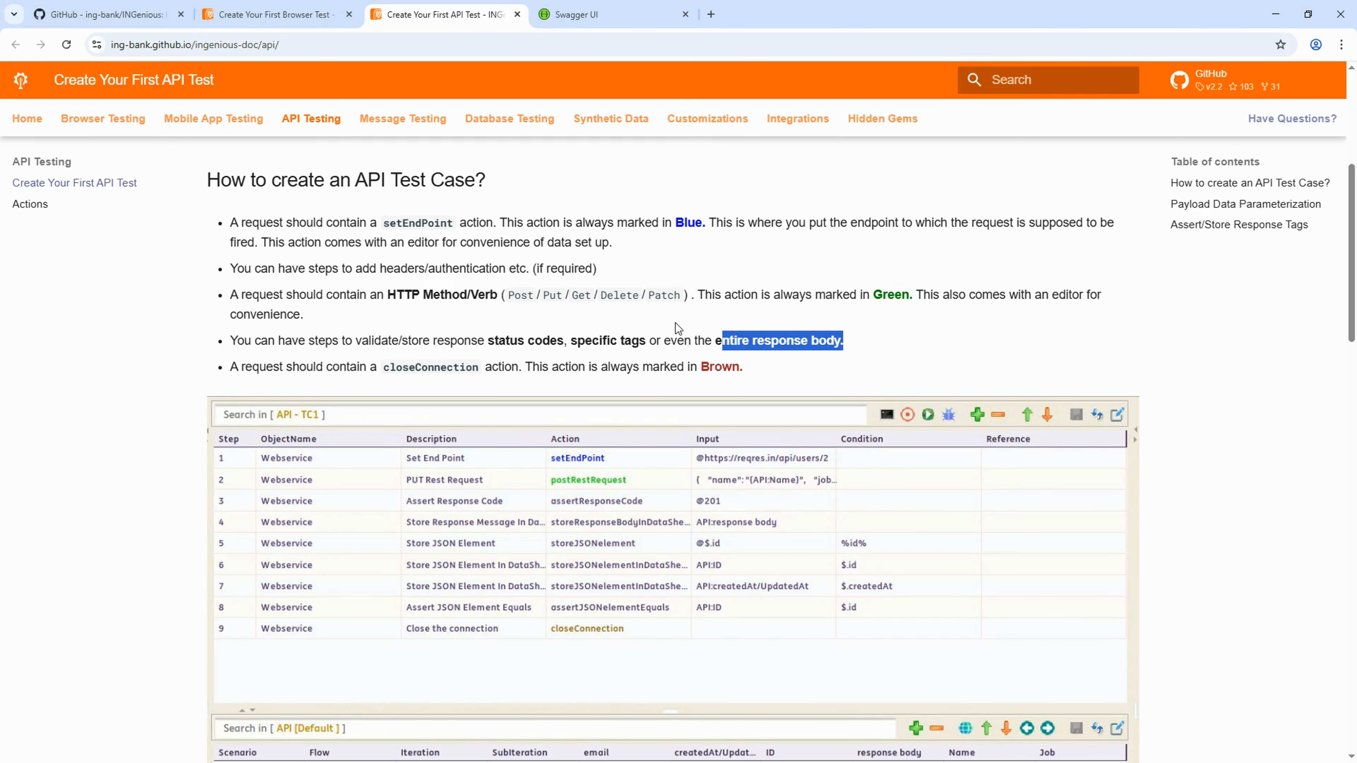
pyautogui.scroll(-3, 636, 394)
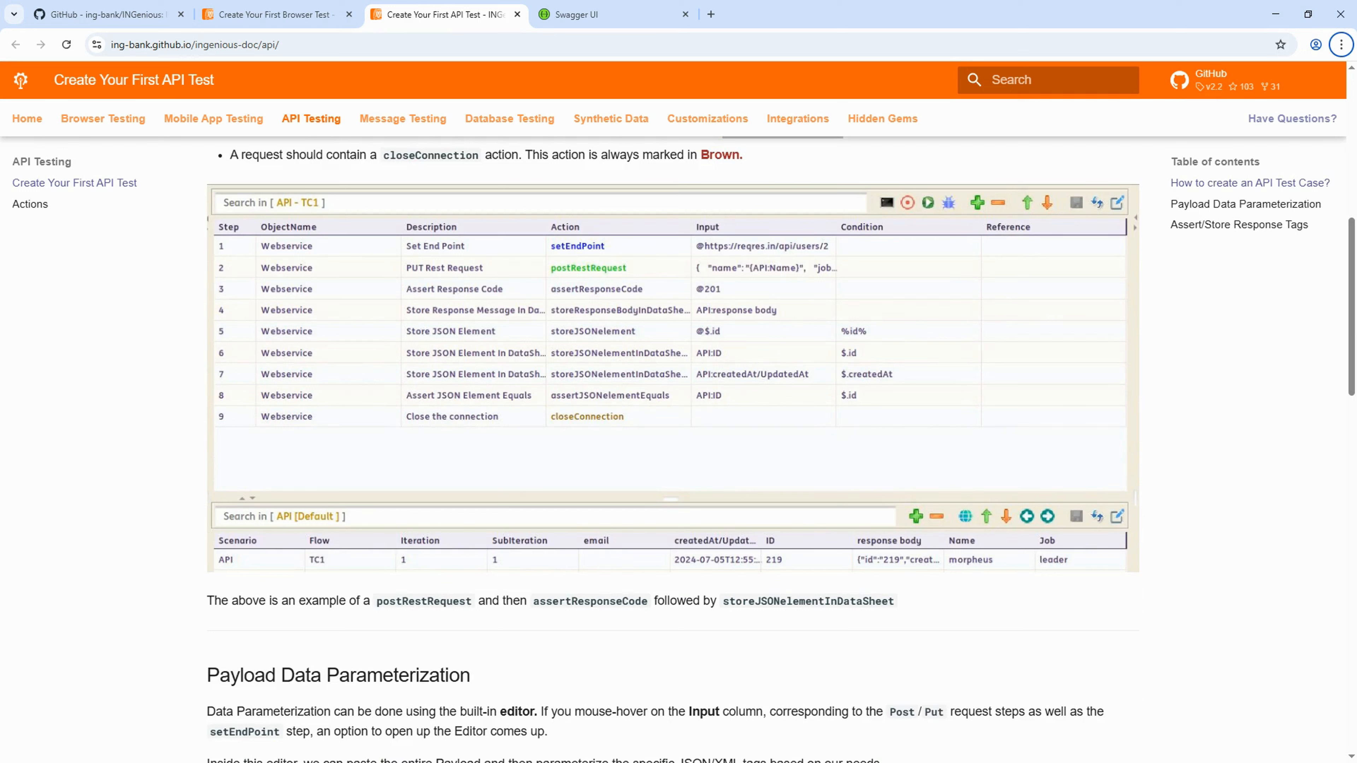
pyautogui.hotkey('alt', 'Tab')
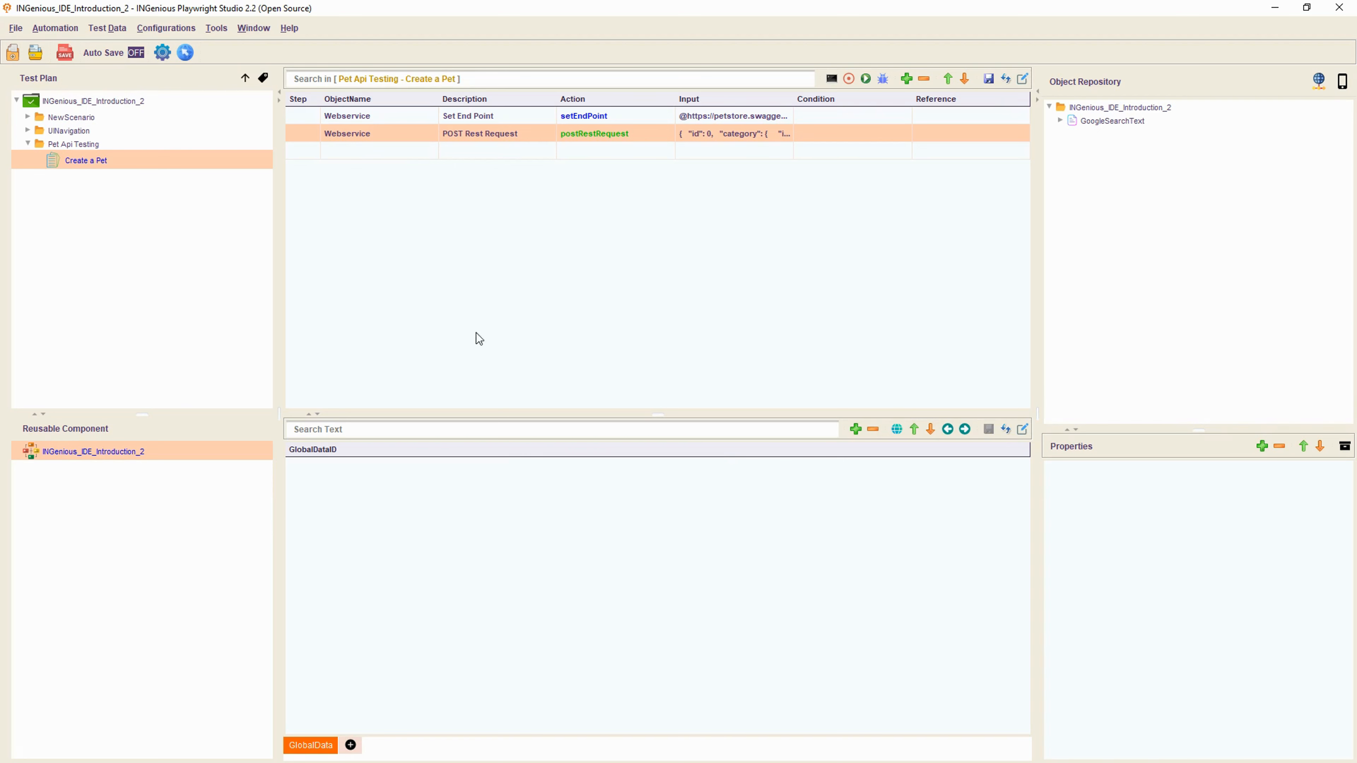
pyautogui.doubleClick(385, 151)
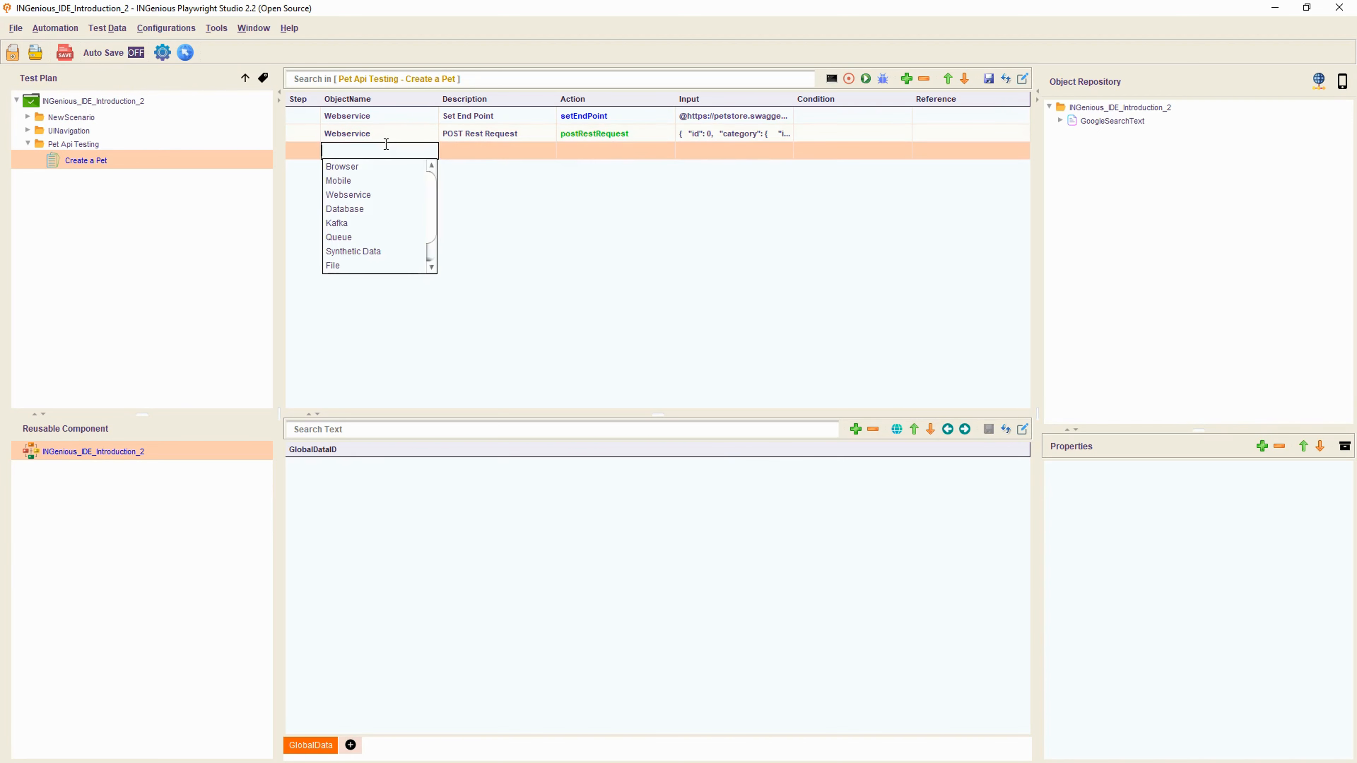
pyautogui.click(351, 181)
pyautogui.doubleClick(580, 152)
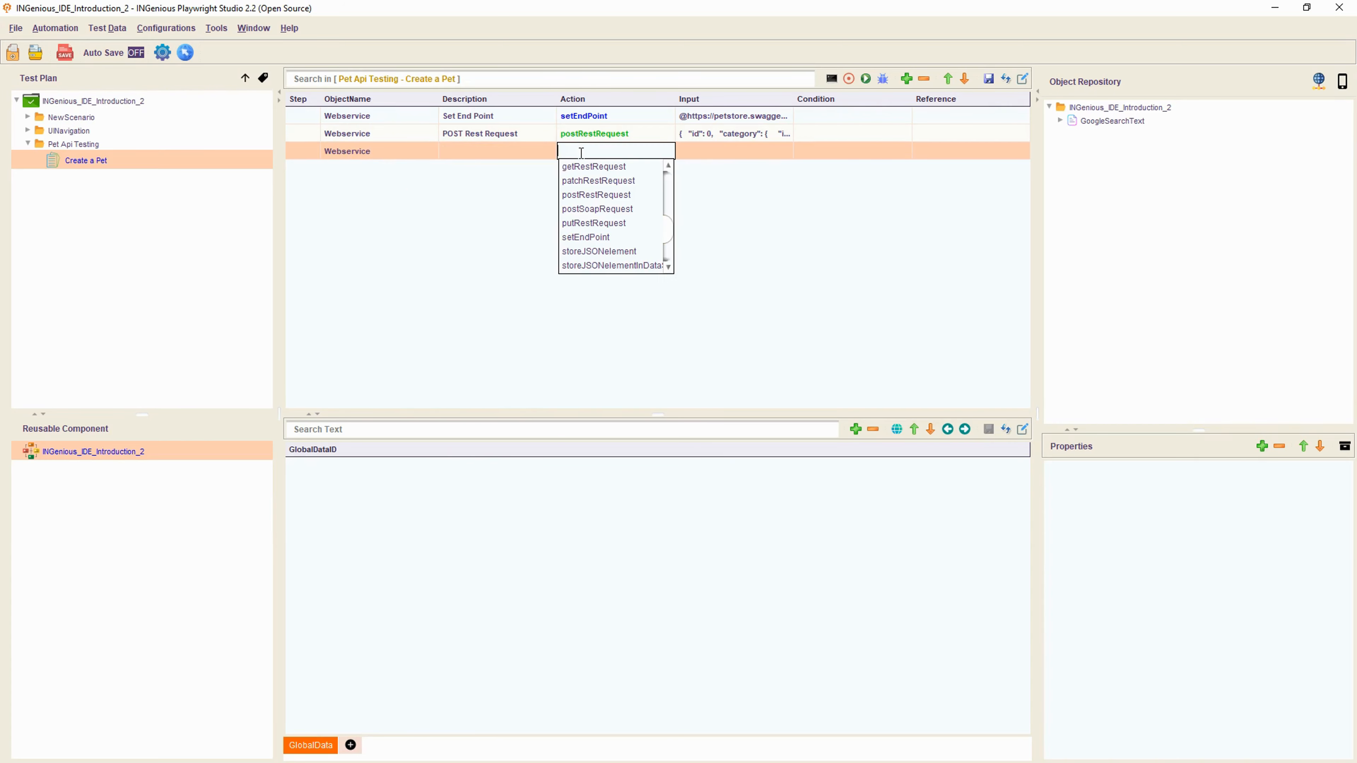
pyautogui.write('assert')
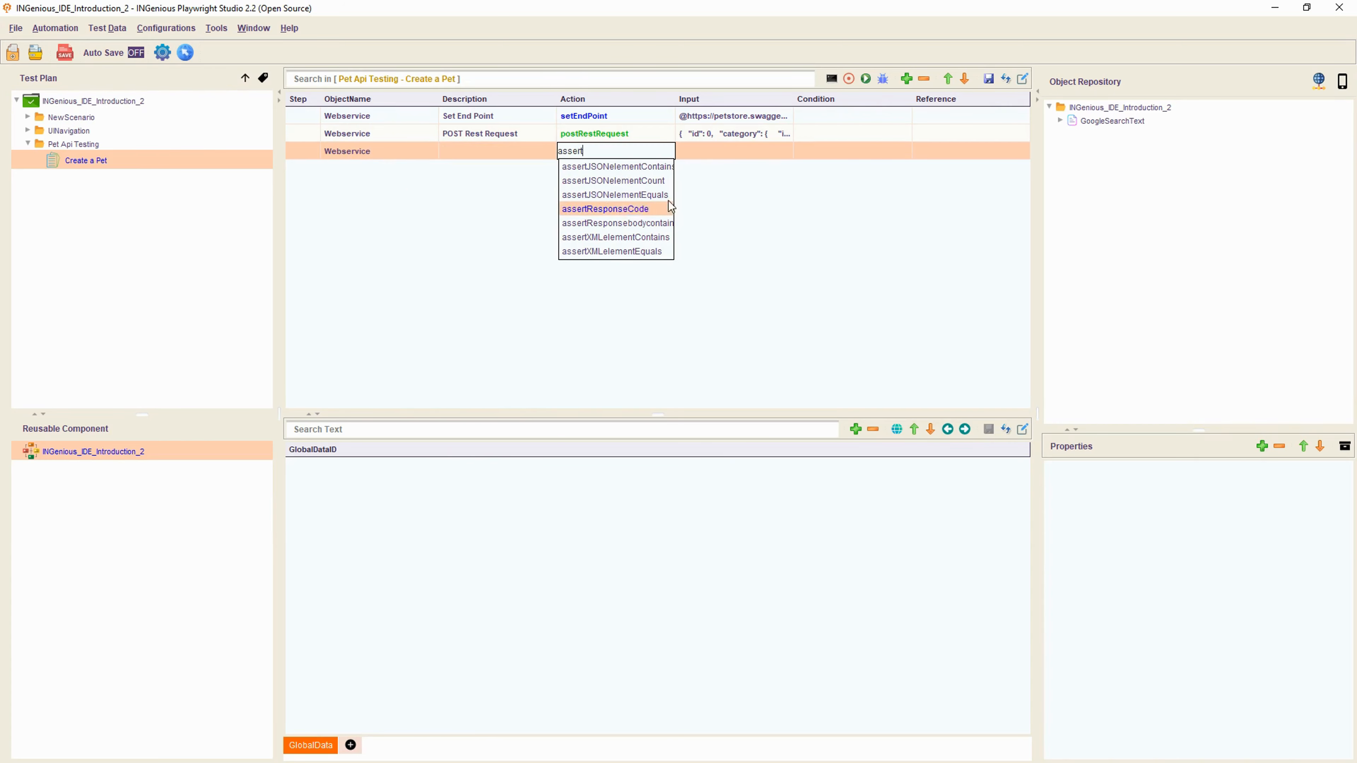
pyautogui.click(641, 209)
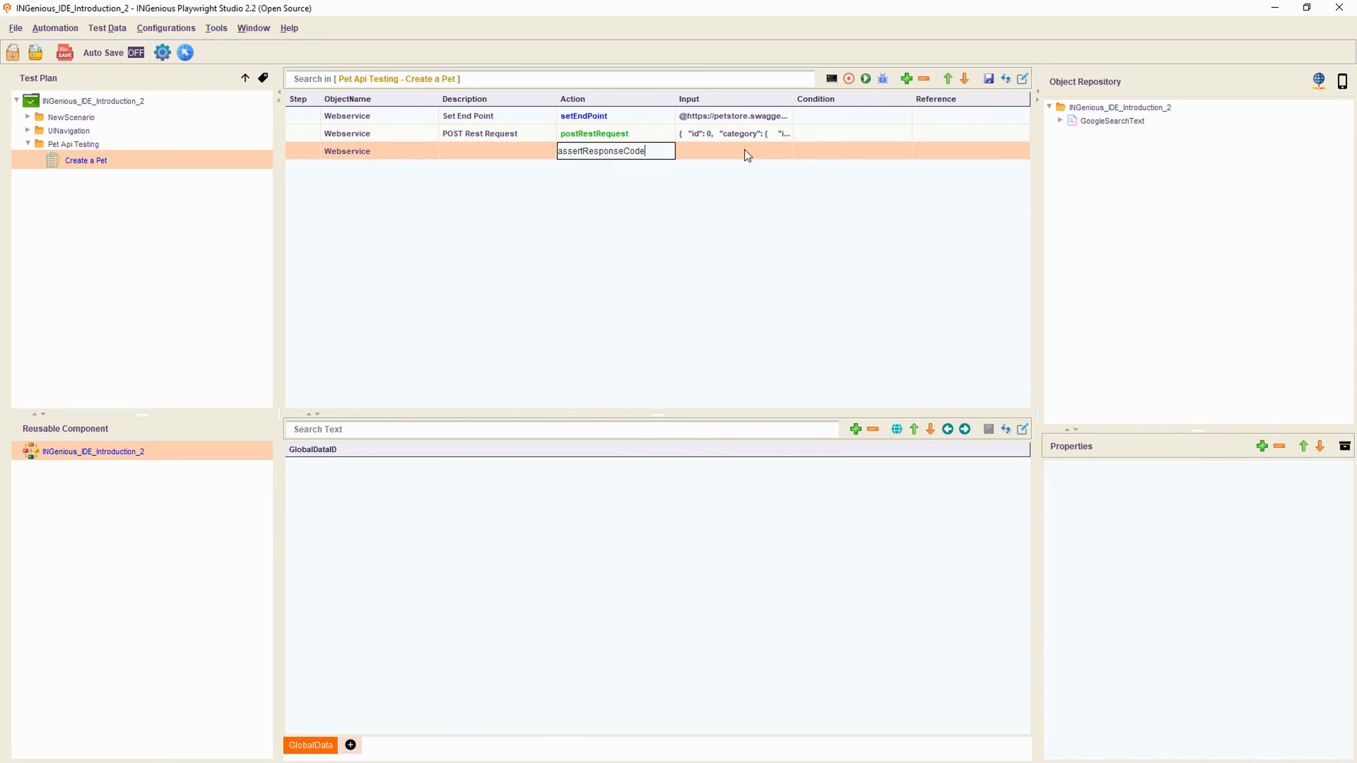
pyautogui.doubleClick(725, 151)
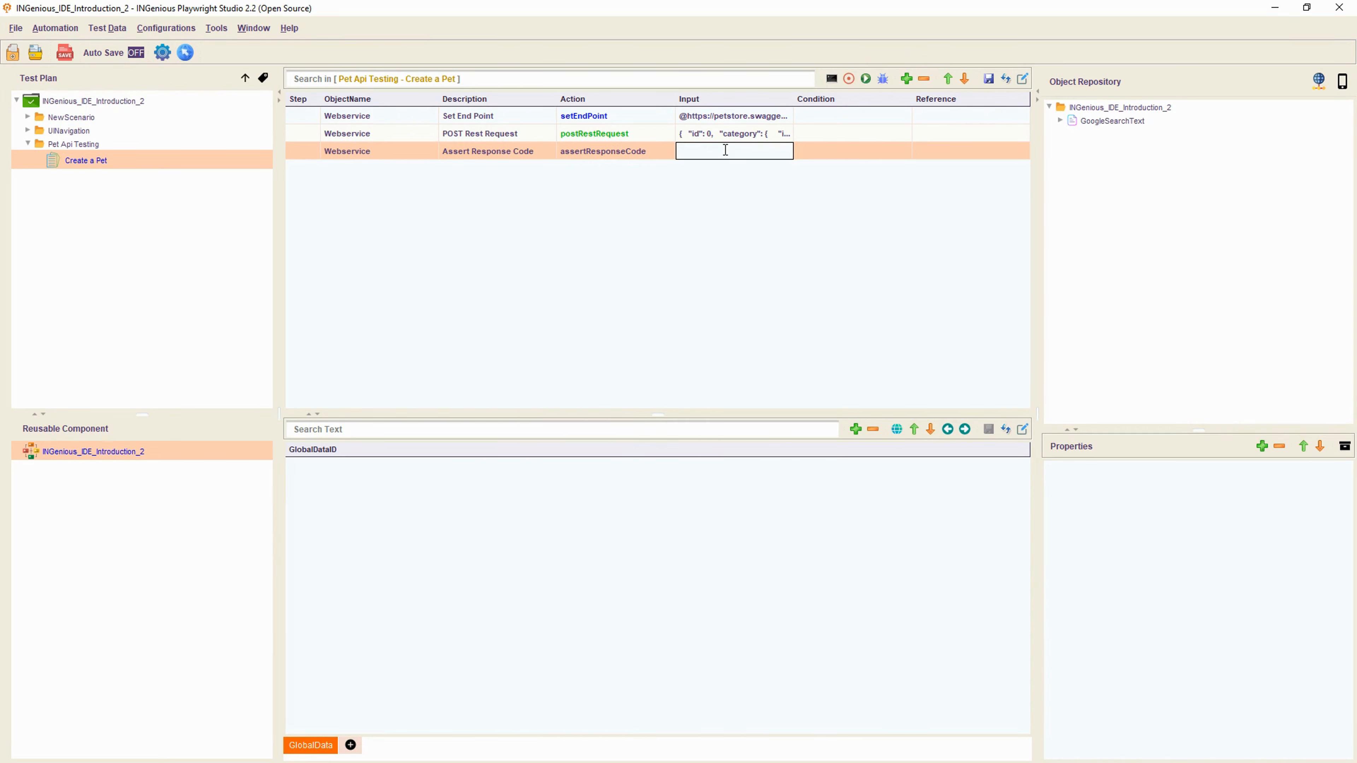
pyautogui.write('@200')
pyautogui.press('Return')
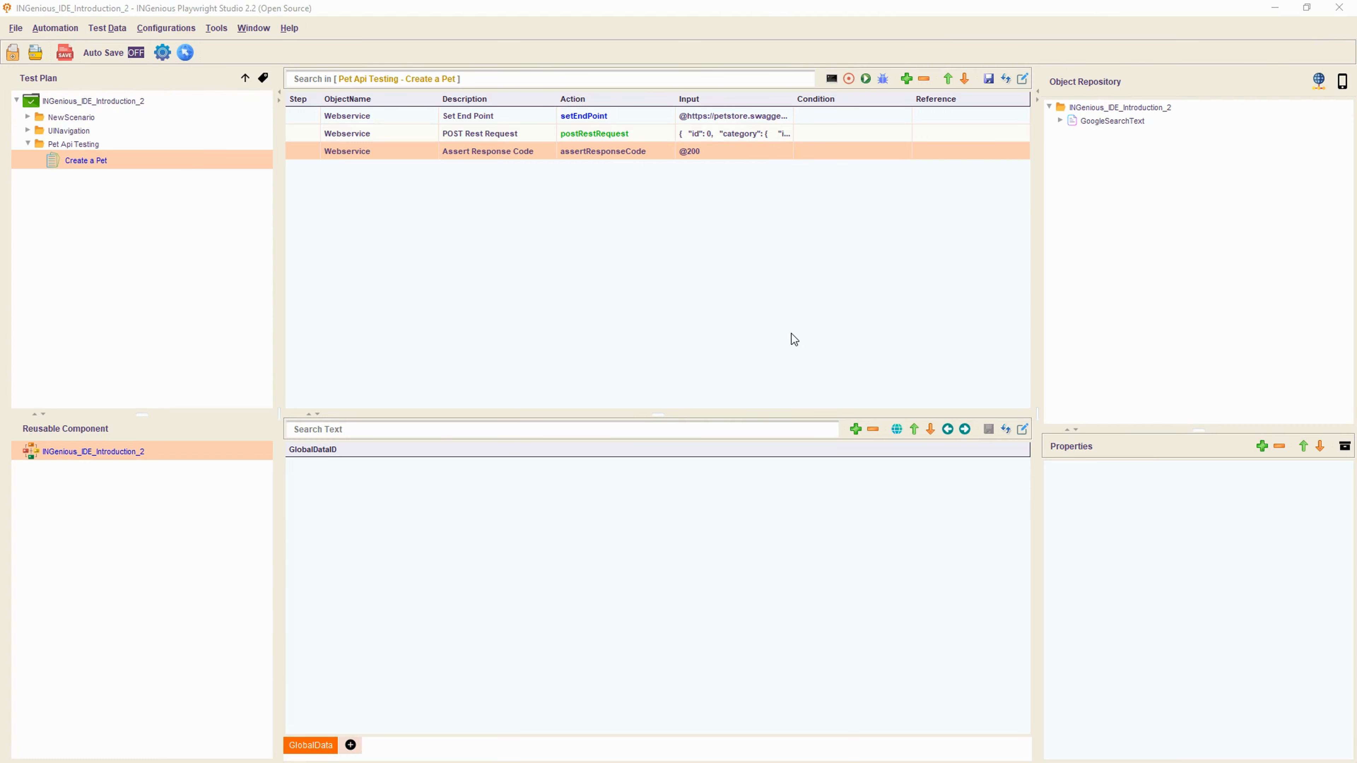
pyautogui.hotkey('alt', 'Tab')
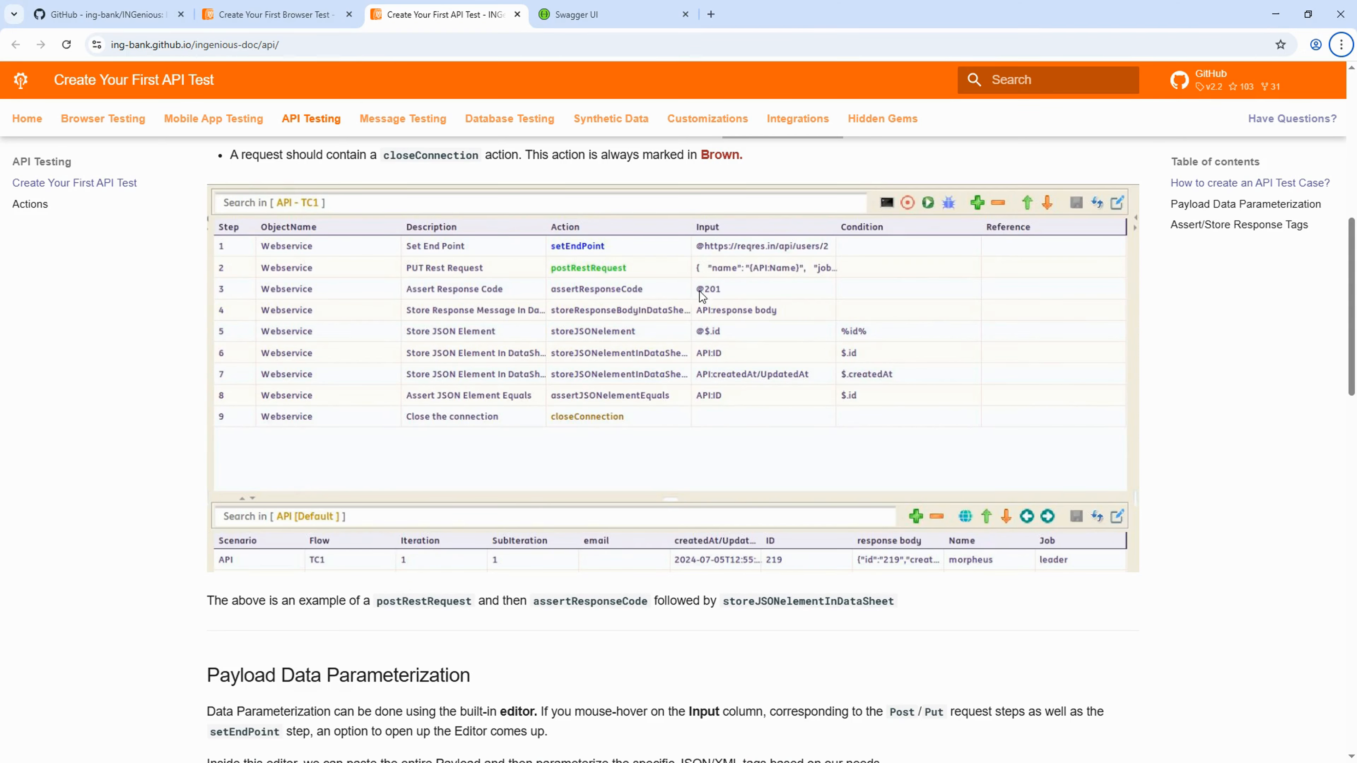
# - Check the 200 code under Server response for POST /pet in Swagger UI
pyautogui.click(608, 15)
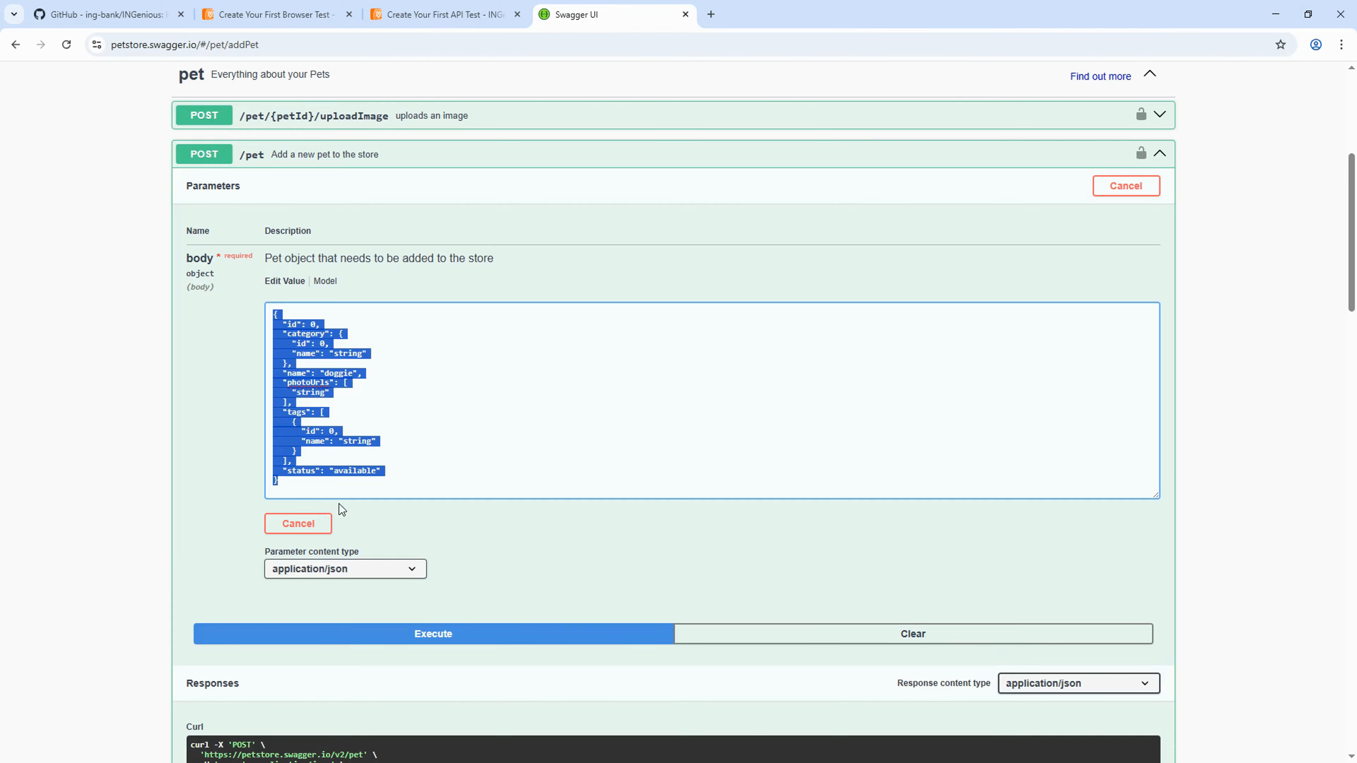
pyautogui.scroll(-3, 239, 397)
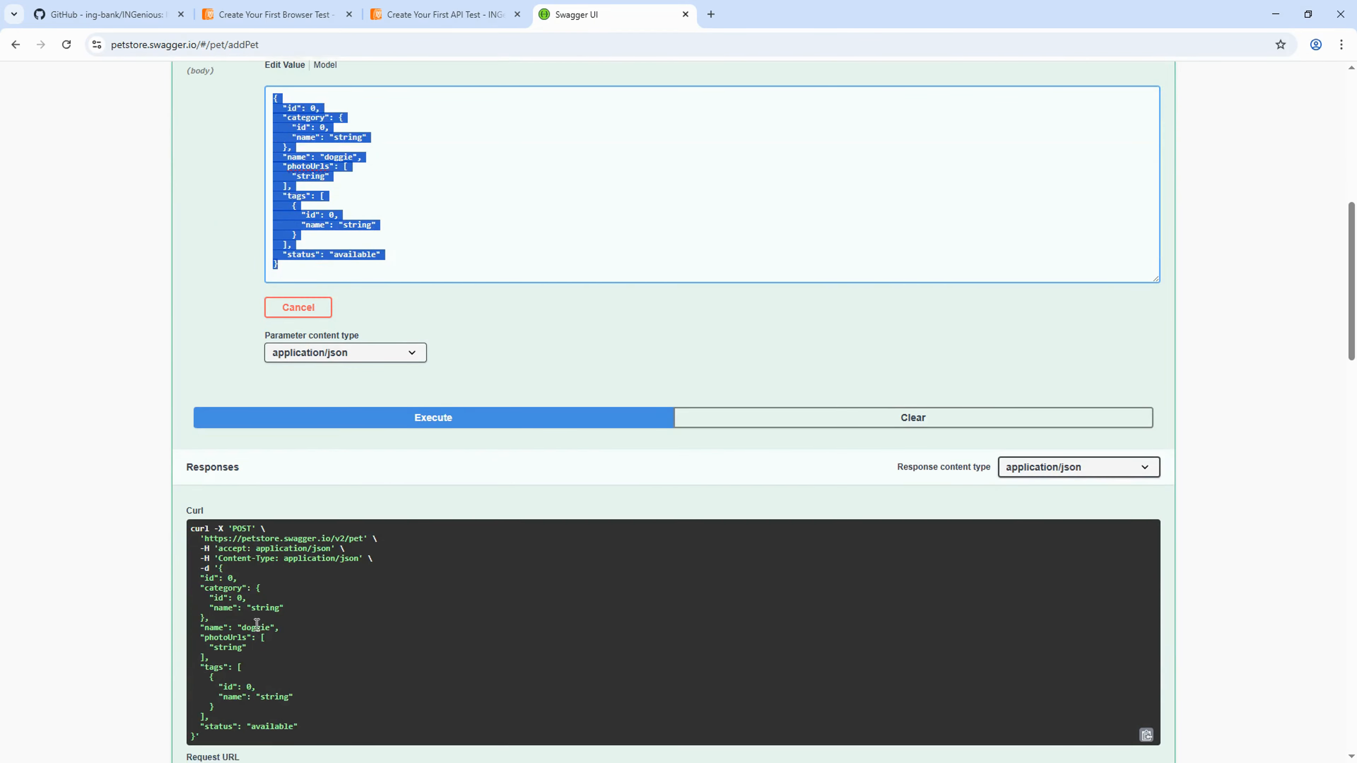
pyautogui.scroll(-3, 209, 542)
pyautogui.doubleClick(194, 644)
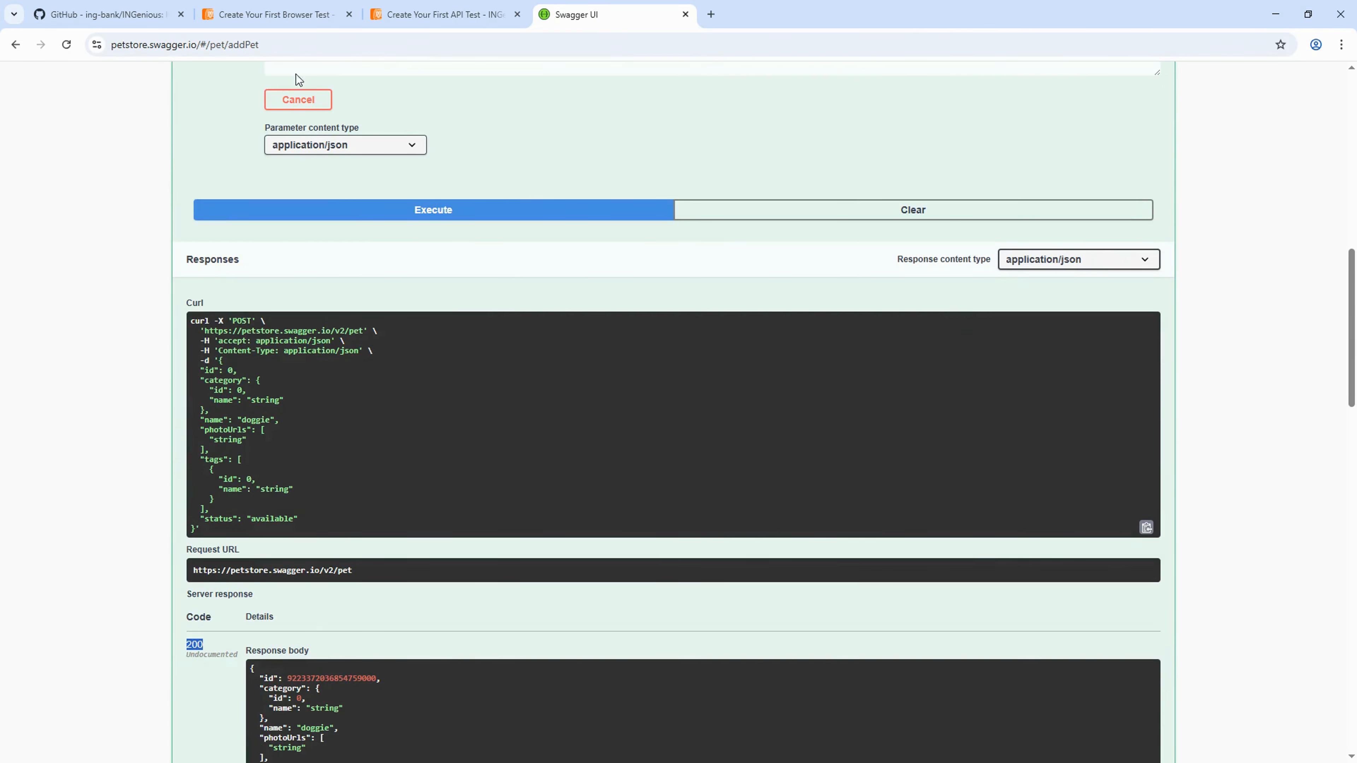
pyautogui.hotkey('alt', 'Tab')
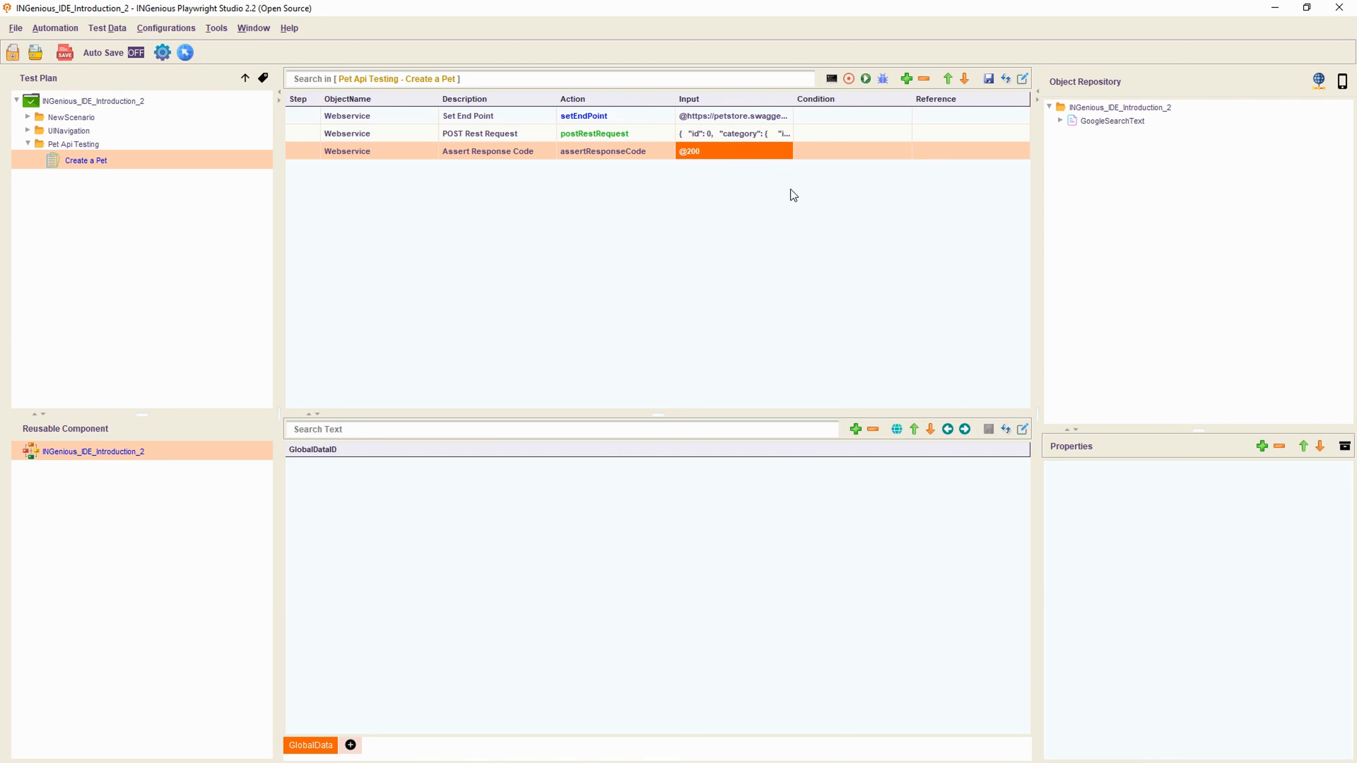
# - Save and run the Create a Pet test with the No Browser option
pyautogui.click(990, 79)
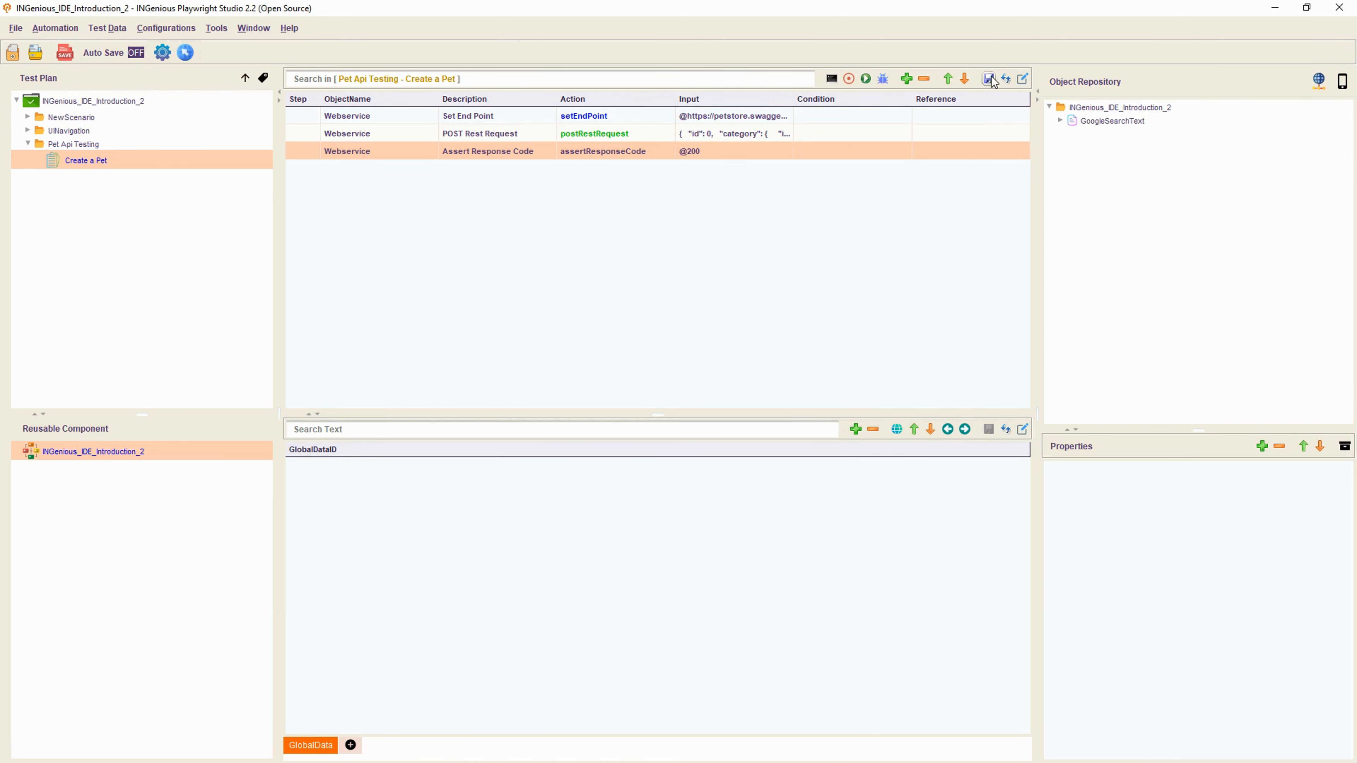
pyautogui.click(866, 80)
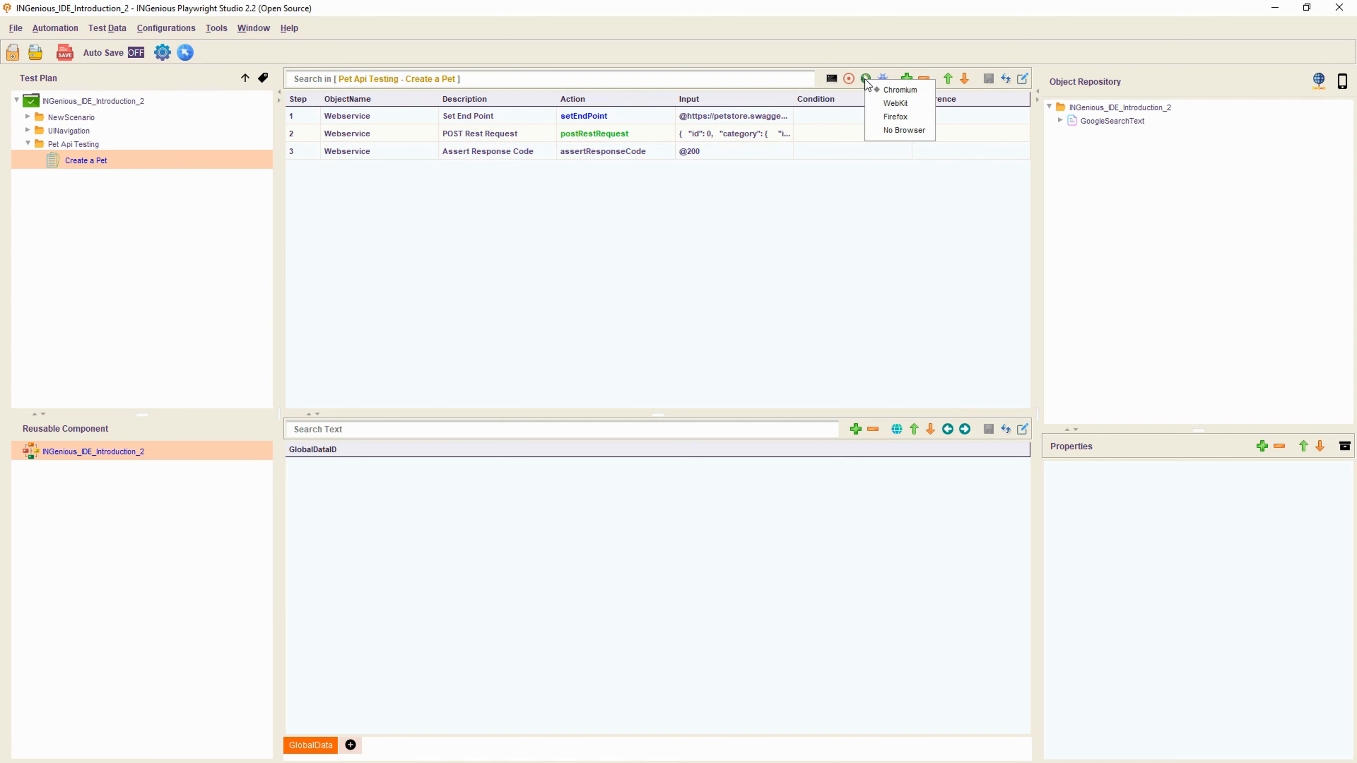
pyautogui.click(888, 131)
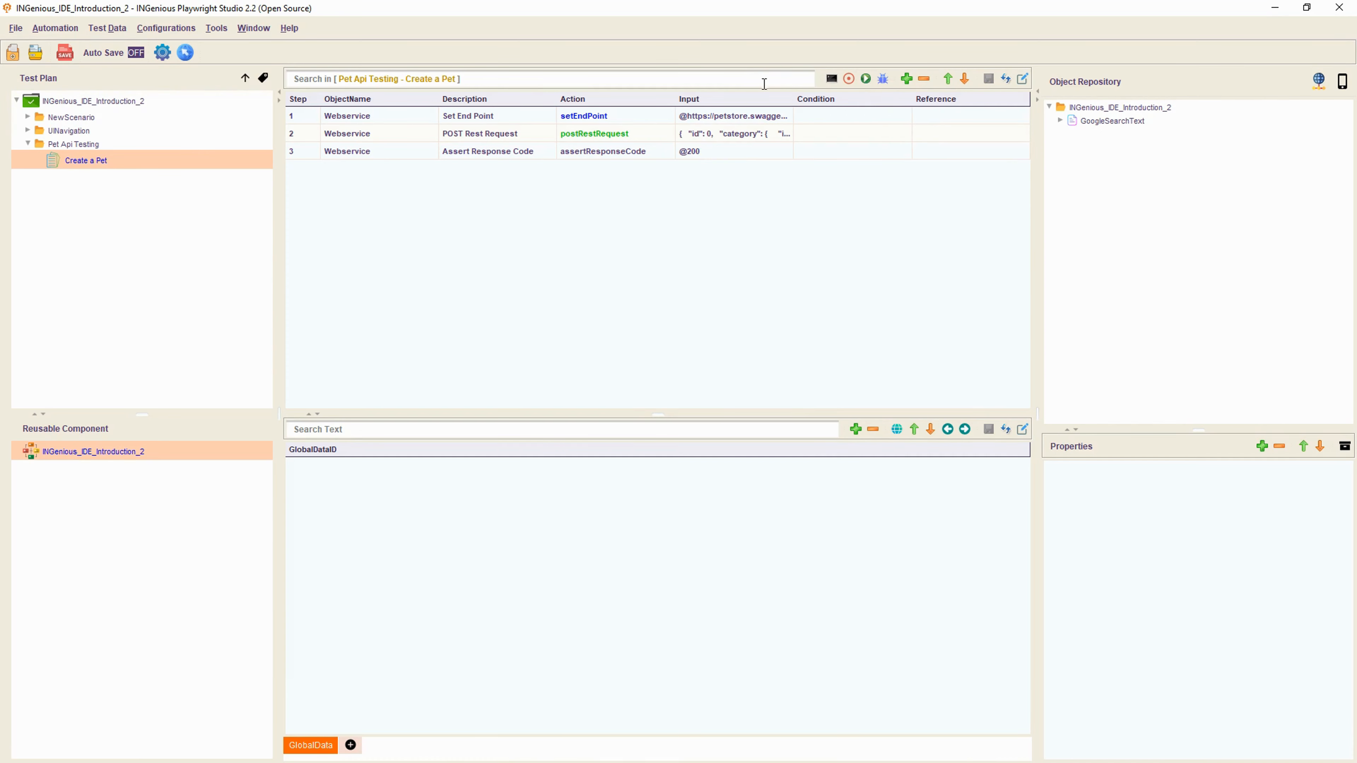
pyautogui.click(865, 80)
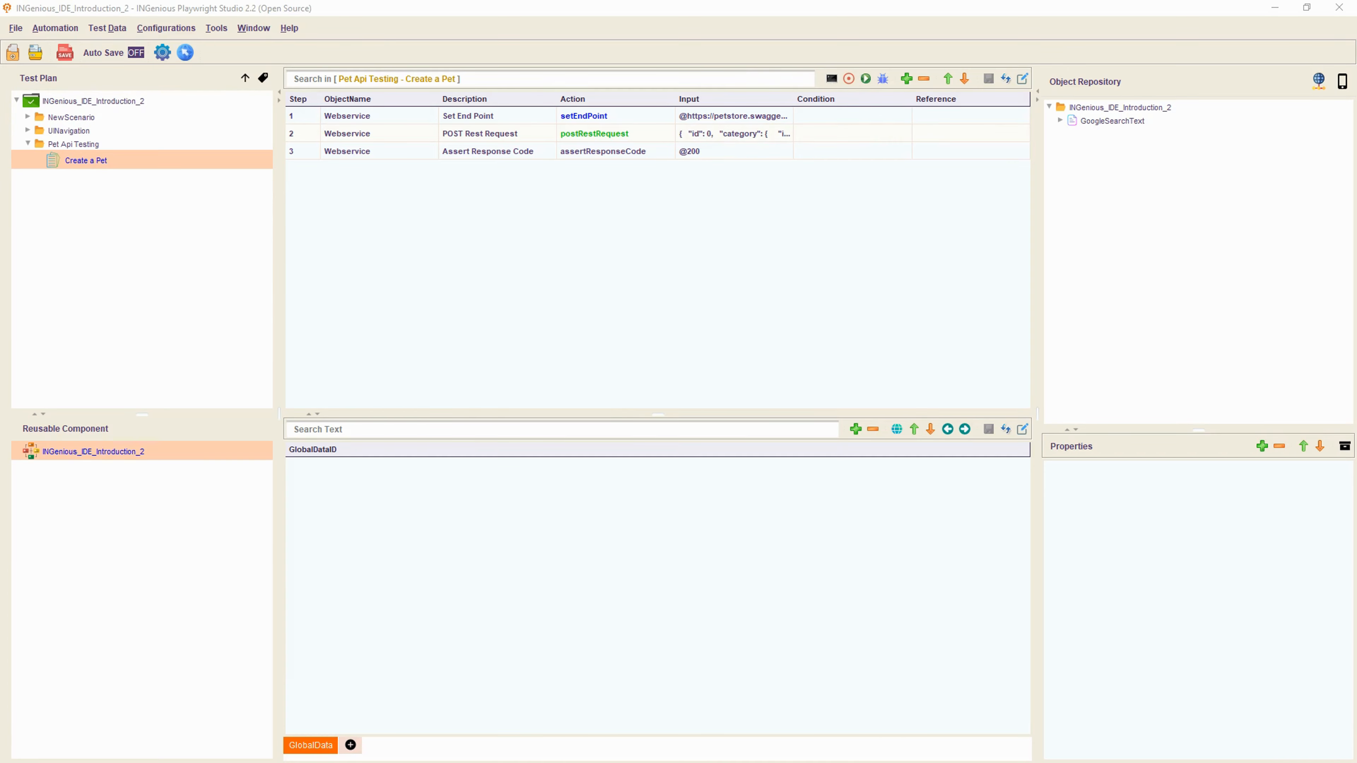
# - Widen the run console and review the Step 1 endpoint and Step 2 request logs
pyautogui.moveTo(499, 390); pyautogui.dragTo(685, 368)
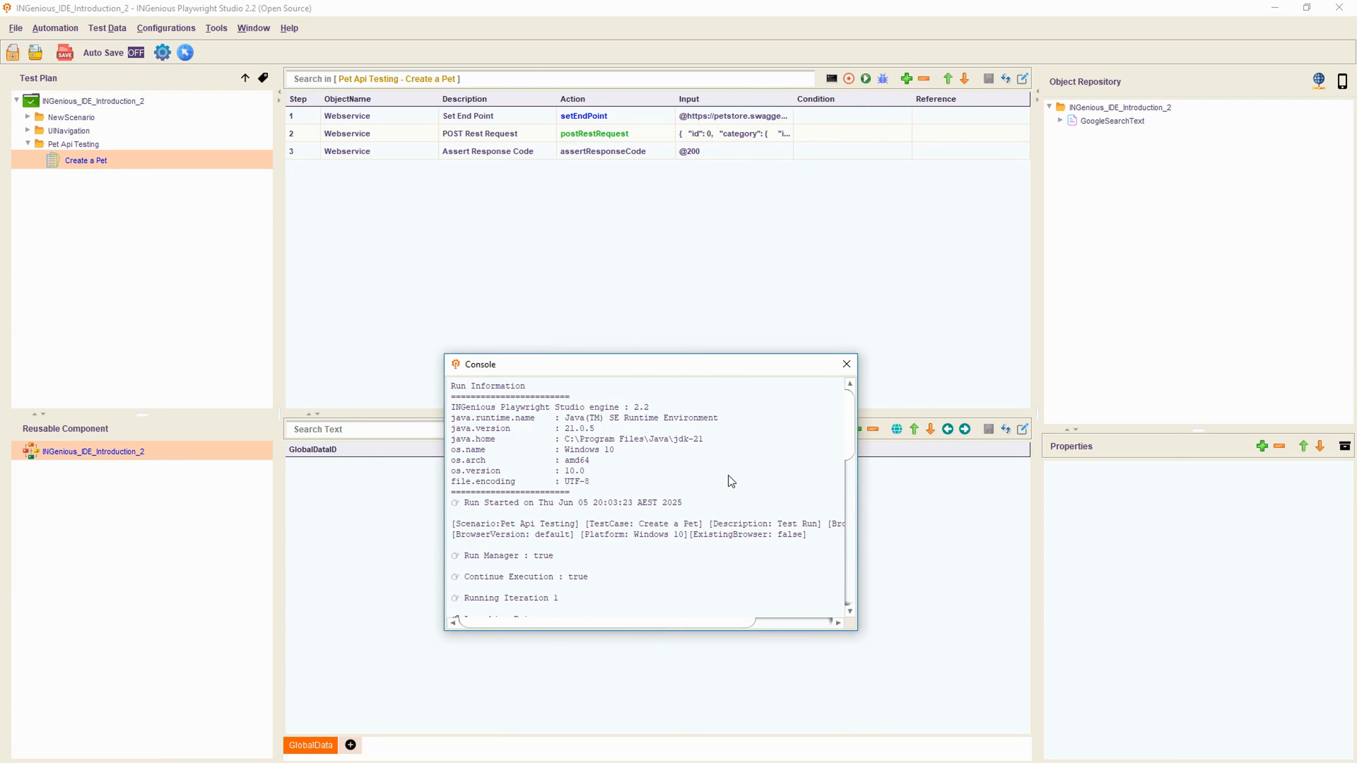
pyautogui.scroll(-5, 728, 475)
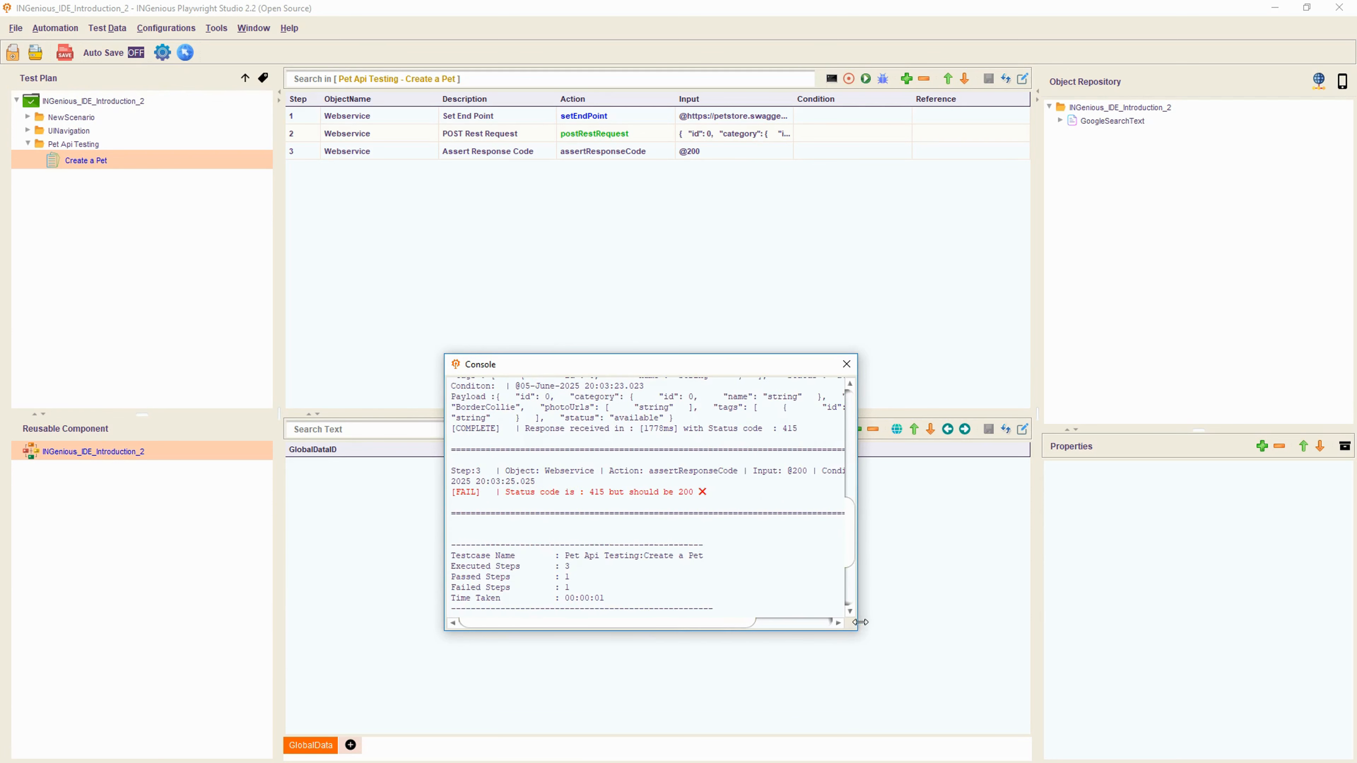
pyautogui.moveTo(857, 630); pyautogui.dragTo(1035, 630)
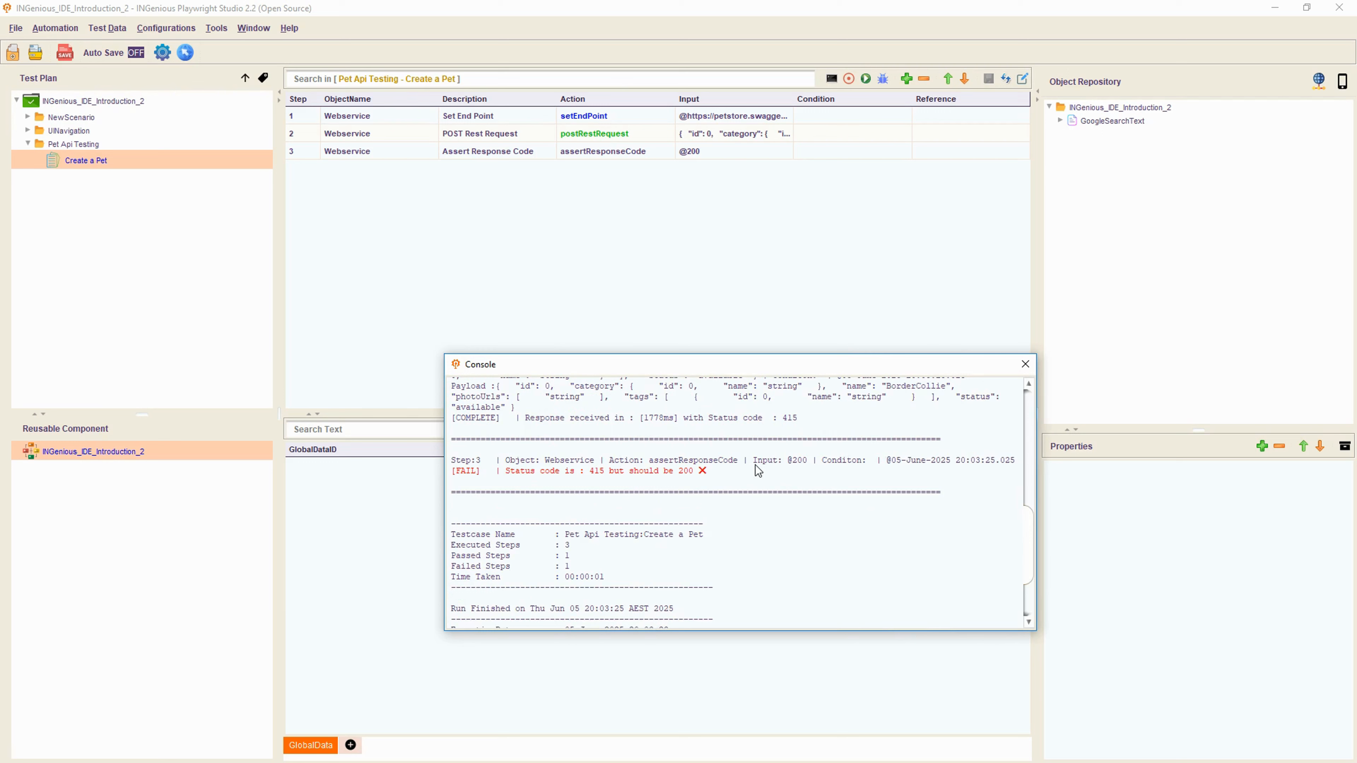
pyautogui.scroll(5, 752, 464)
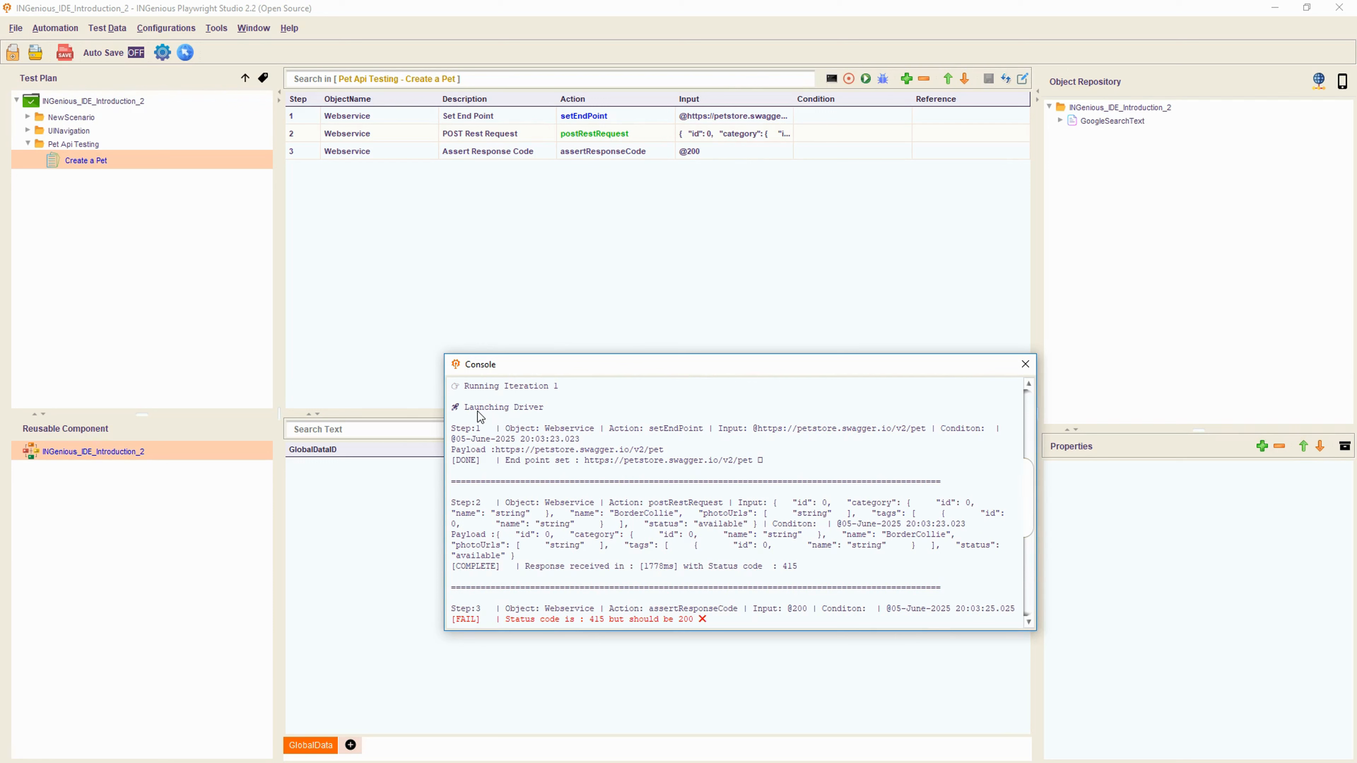
pyautogui.moveTo(490, 449); pyautogui.dragTo(779, 466)
pyautogui.click(659, 561)
pyautogui.moveTo(453, 503); pyautogui.dragTo(606, 553)
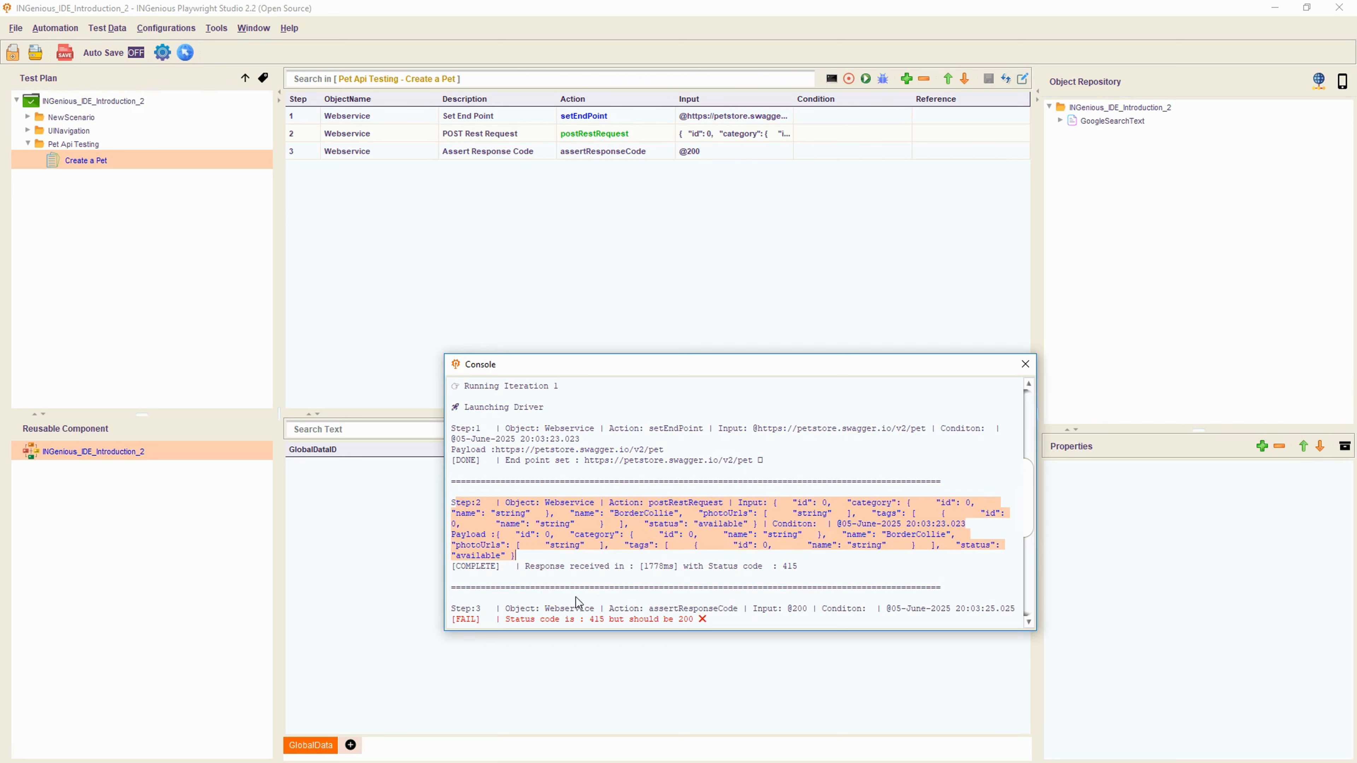
pyautogui.click(529, 573)
# - Select the Step 2 response line reading 'Status code : 415'
pyautogui.moveTo(525, 567); pyautogui.dragTo(789, 568)
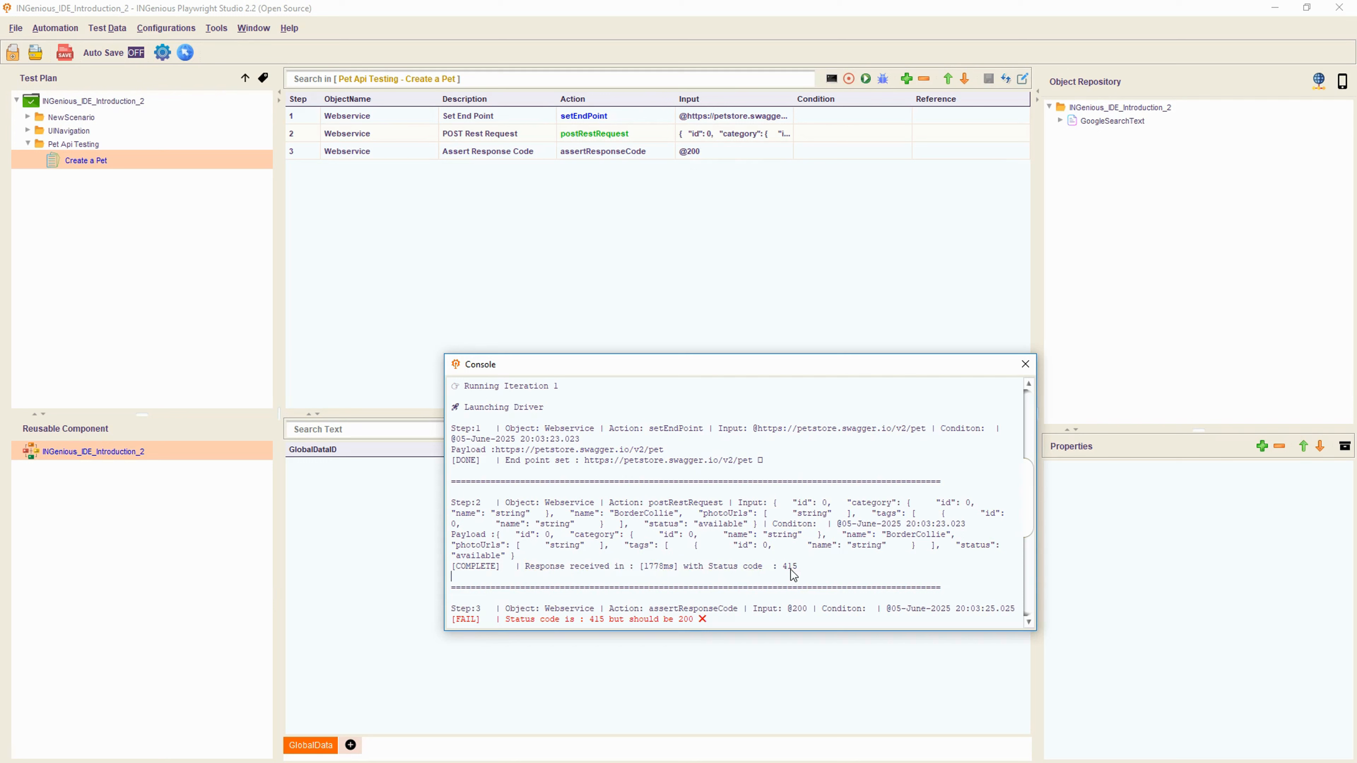
pyautogui.doubleClick(789, 568)
pyautogui.scroll(-3, 862, 603)
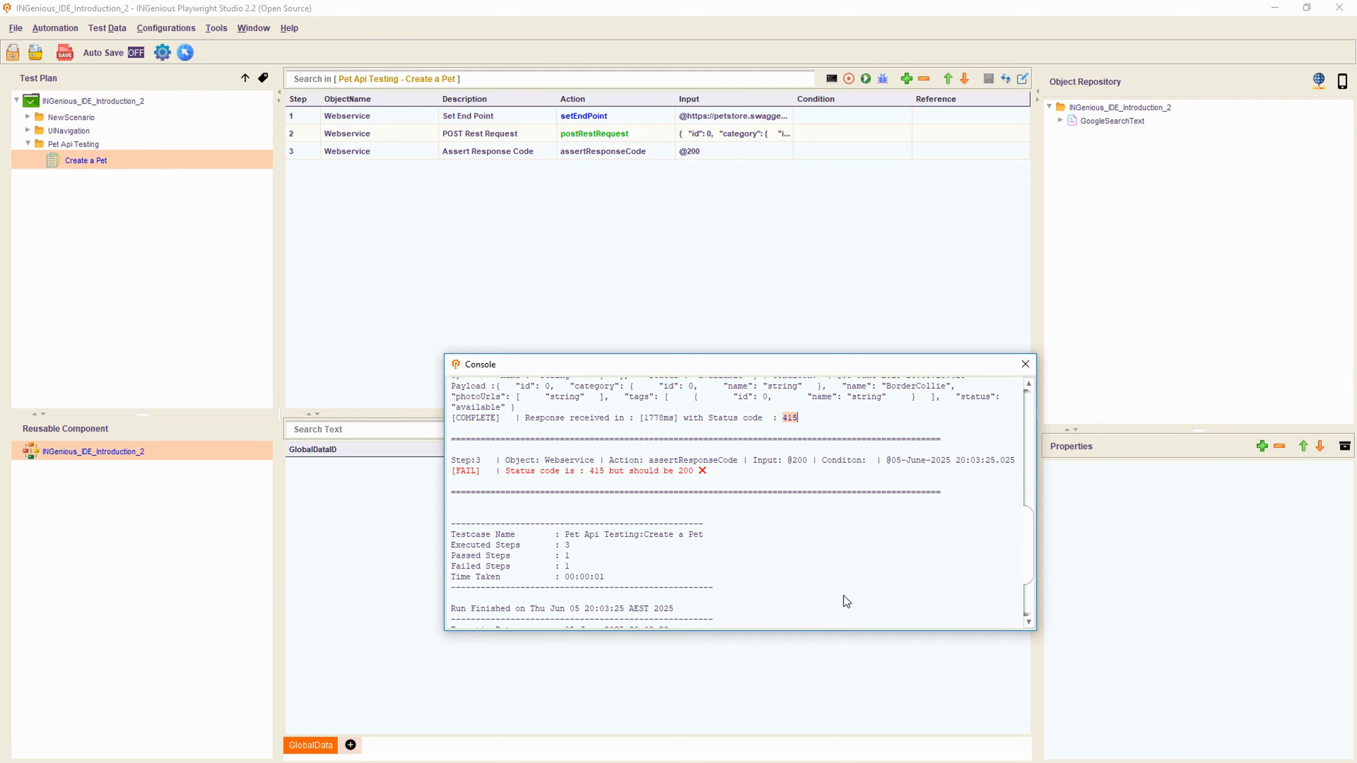
pyautogui.click(813, 426)
pyautogui.moveTo(689, 418)
pyautogui.mouseDown()
pyautogui.moveTo(810, 425)
pyautogui.moveTo(698, 418)
pyautogui.mouseUp()
pyautogui.click(810, 424)
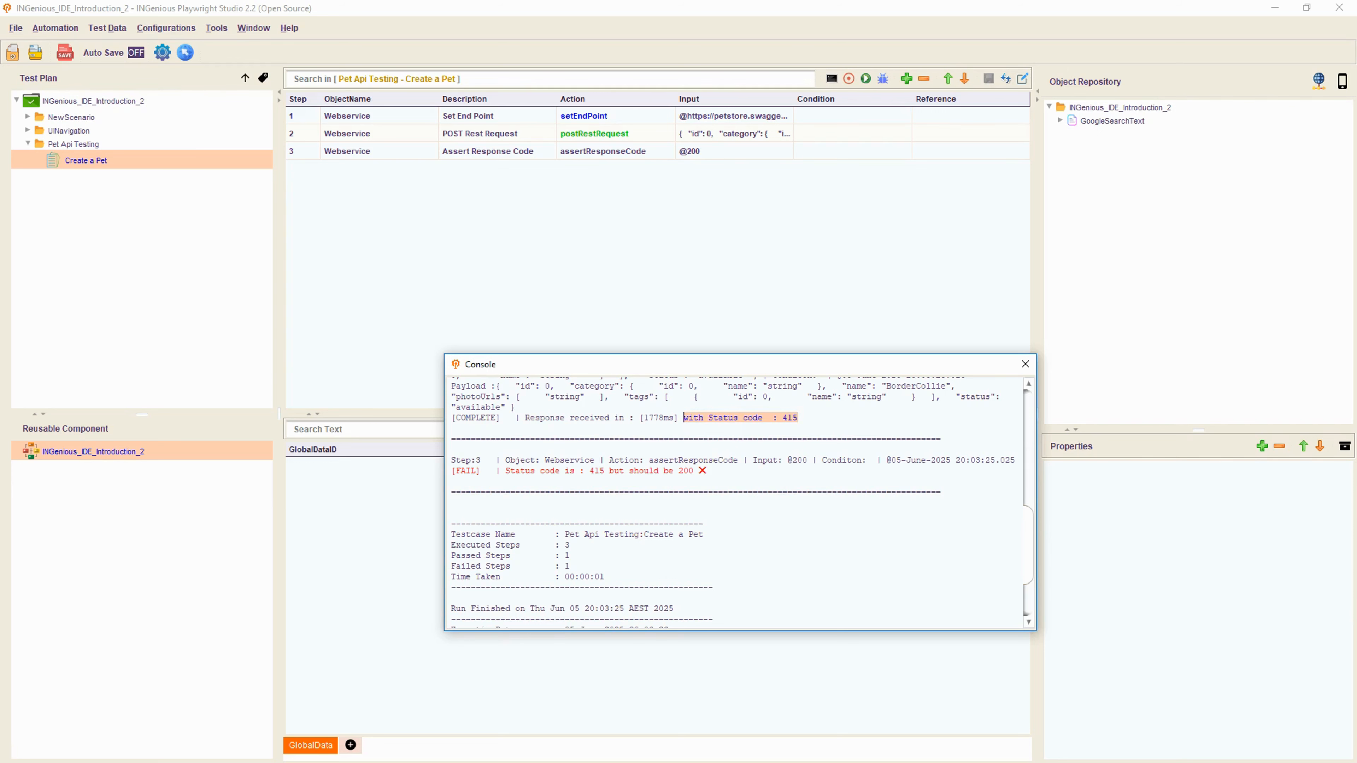
# - Search Google for 'what is' plus the copied status code 415 text
pyautogui.hotkey('alt', 'Tab')
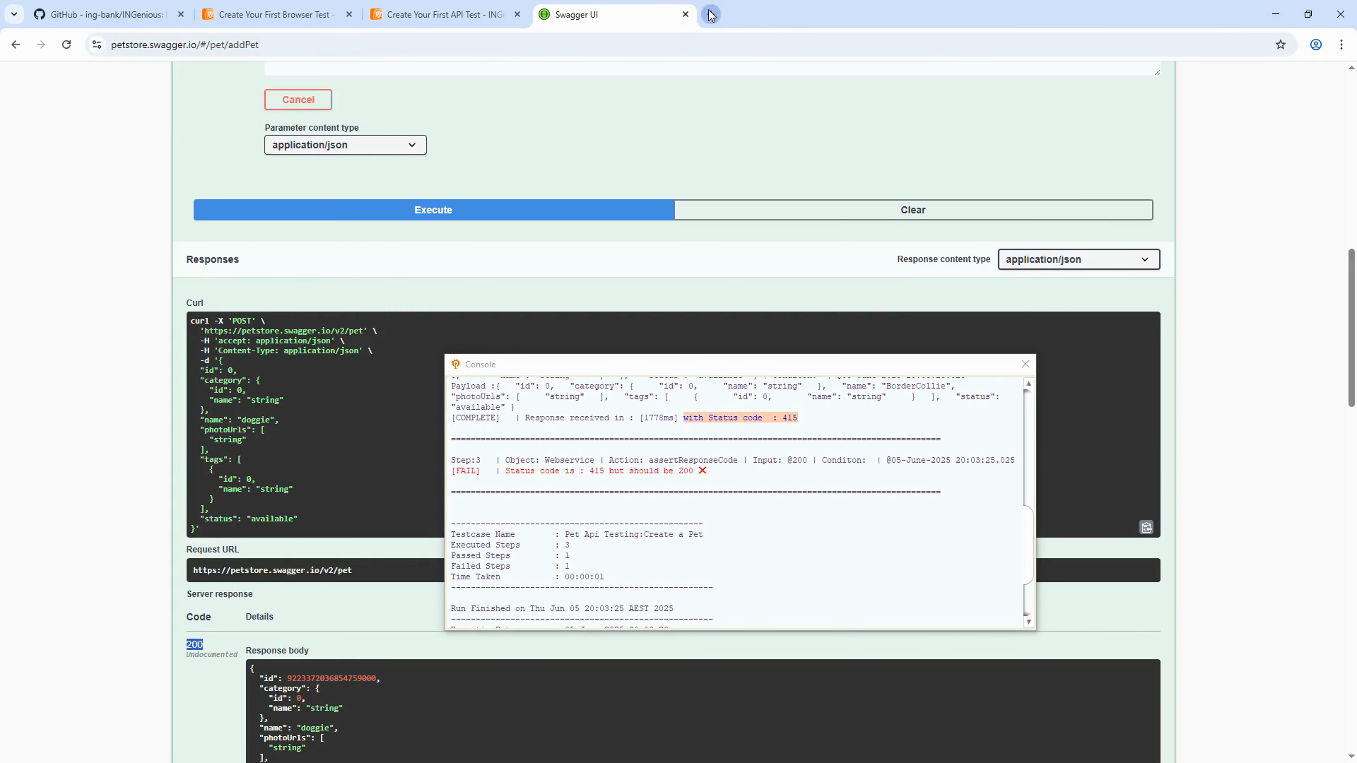
pyautogui.click(711, 14)
pyautogui.write('with Status code : 415')
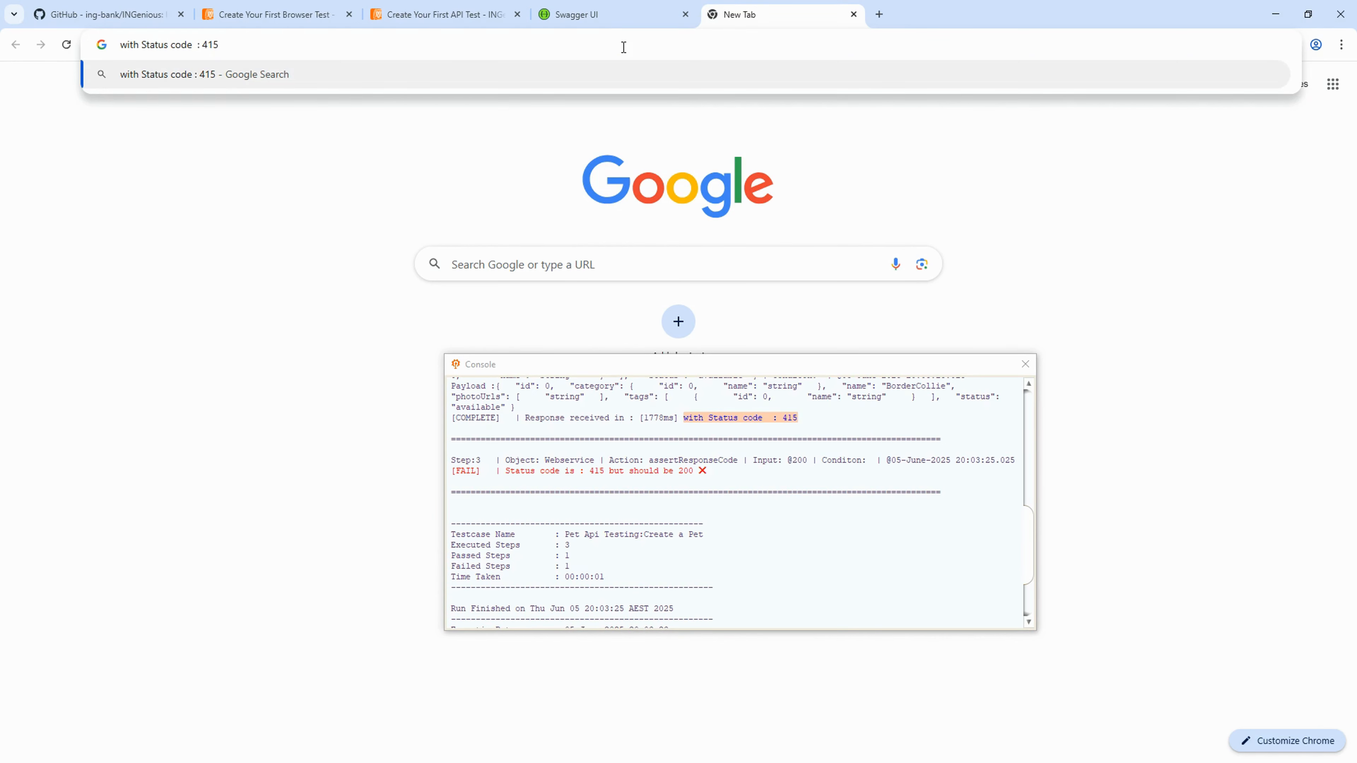
pyautogui.write('what is')
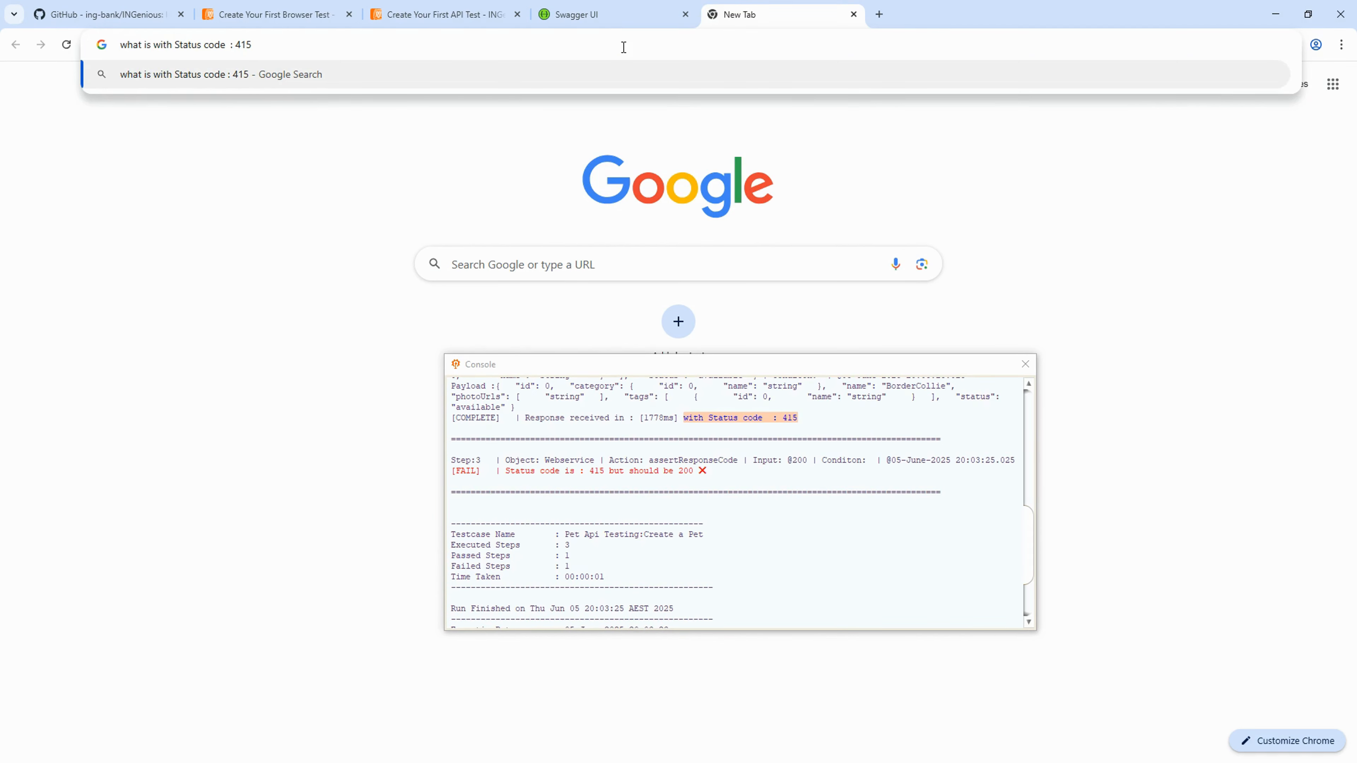
pyautogui.press('Return')
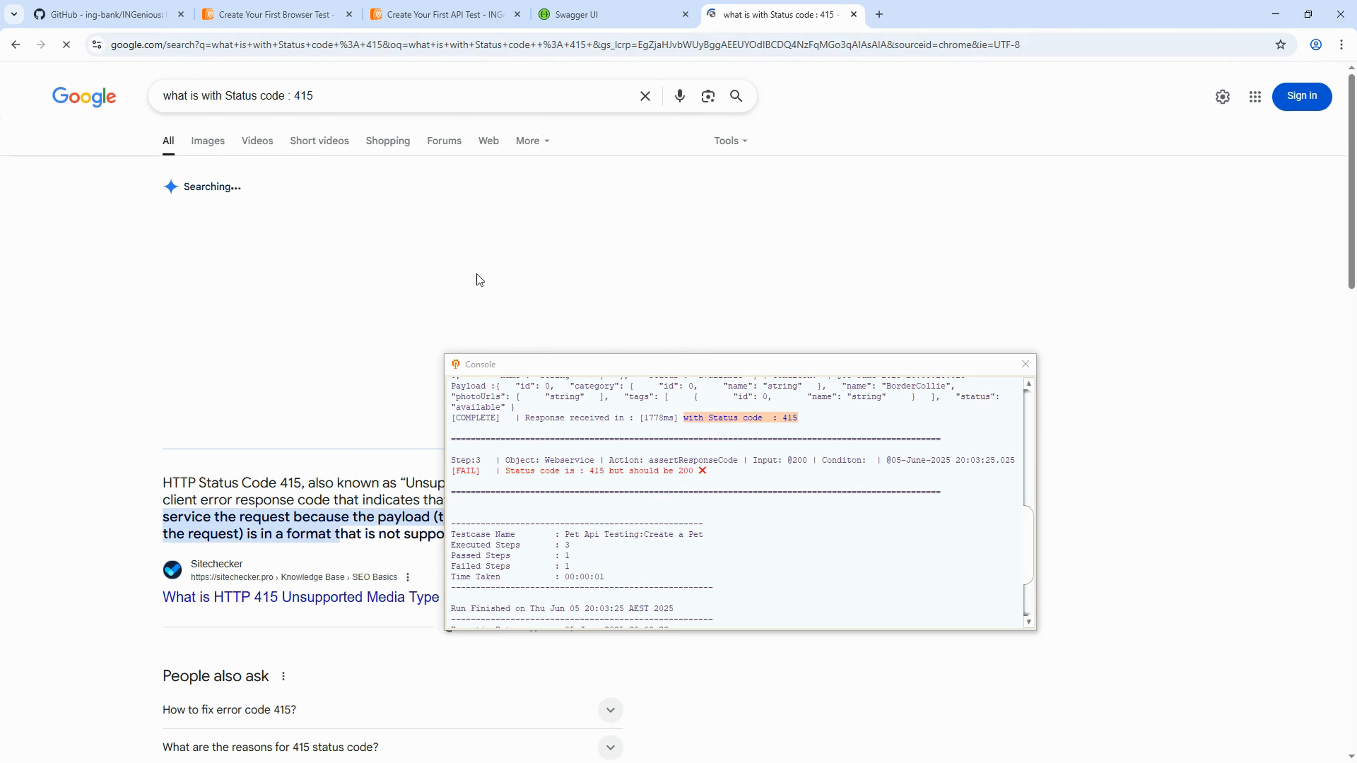
# - Close the console and read that 415 means Unsupported Media Type, a Content-Type mismatch
pyautogui.click(1026, 367)
pyautogui.doubleClick(330, 219)
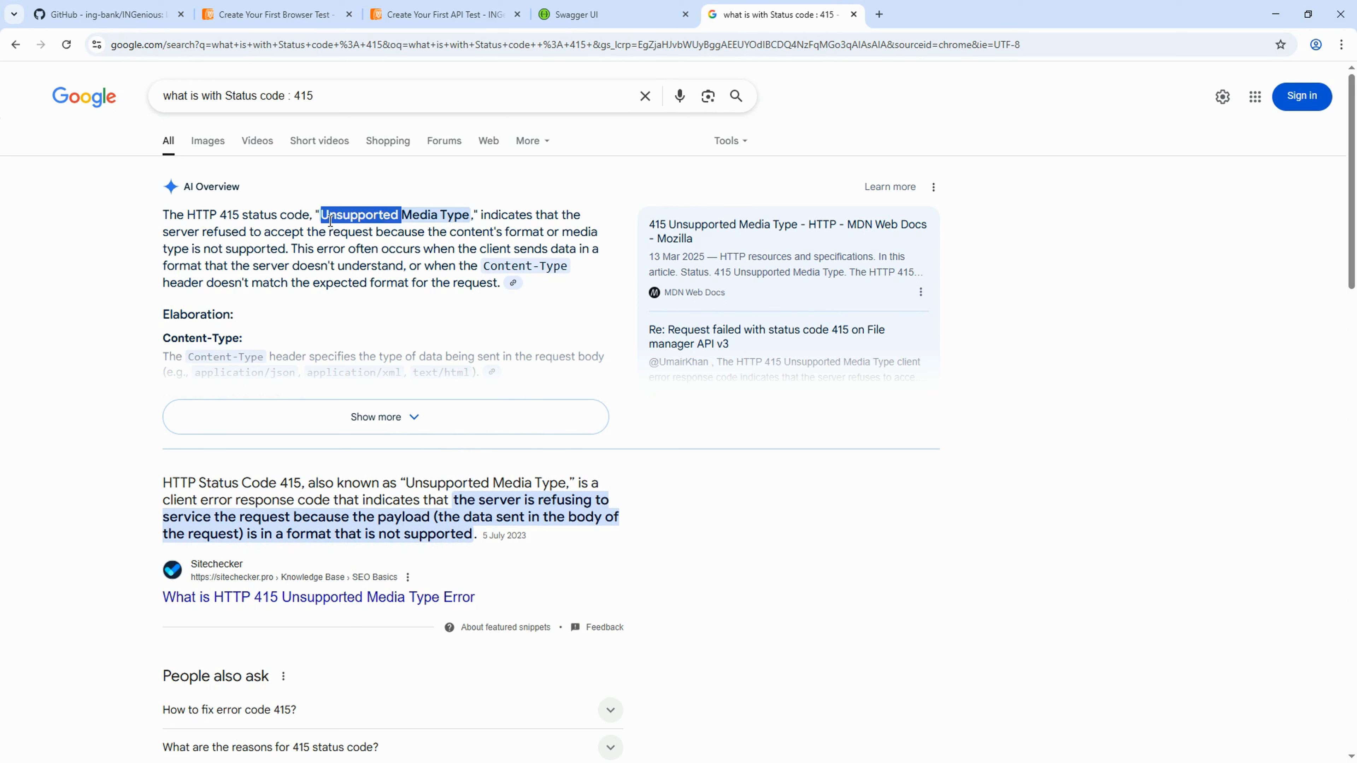
pyautogui.moveTo(322, 218); pyautogui.dragTo(469, 216)
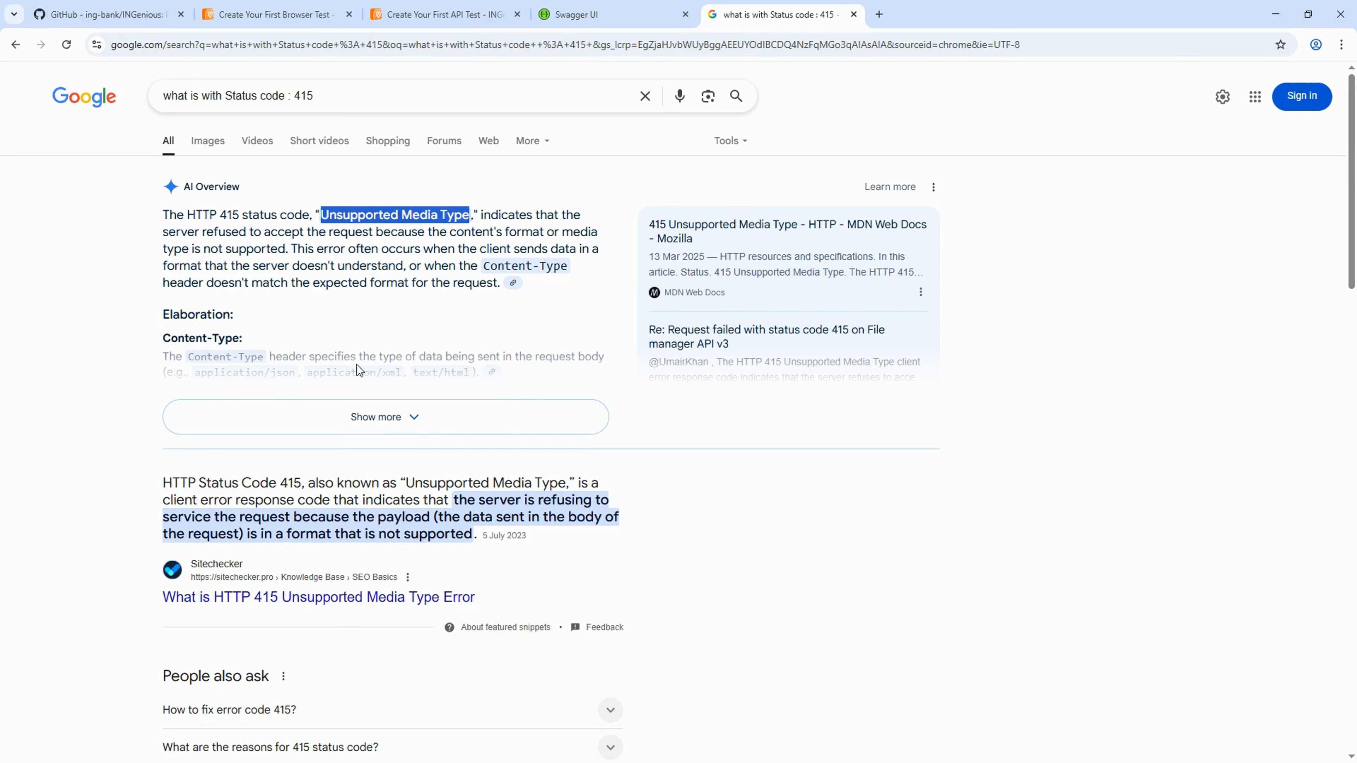
pyautogui.moveTo(483, 266); pyautogui.dragTo(567, 267)
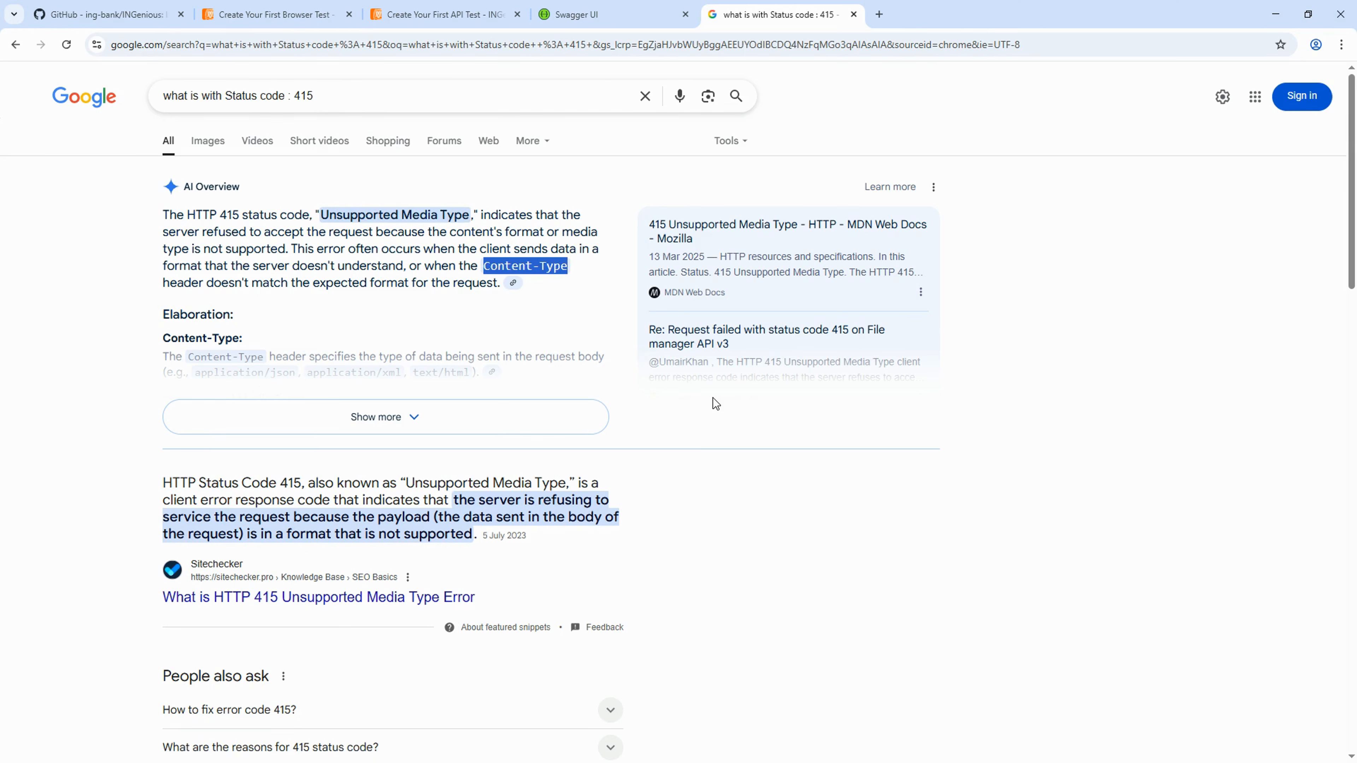
pyautogui.hotkey('alt', 'Tab')
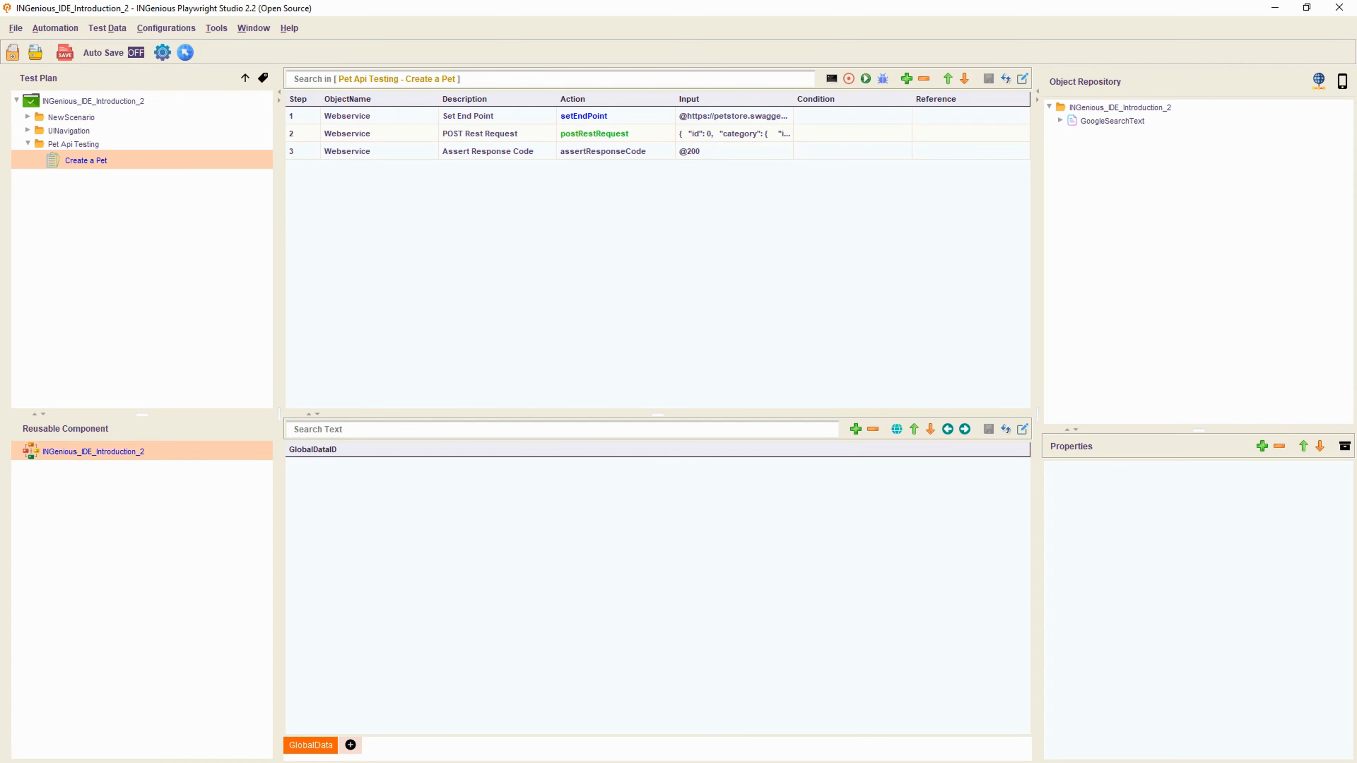
# - Verify the Swagger addPet curl command sends Content-Type: application/json, then return to the studio
pyautogui.hotkey('alt', 'Tab')
pyautogui.click(598, 14)
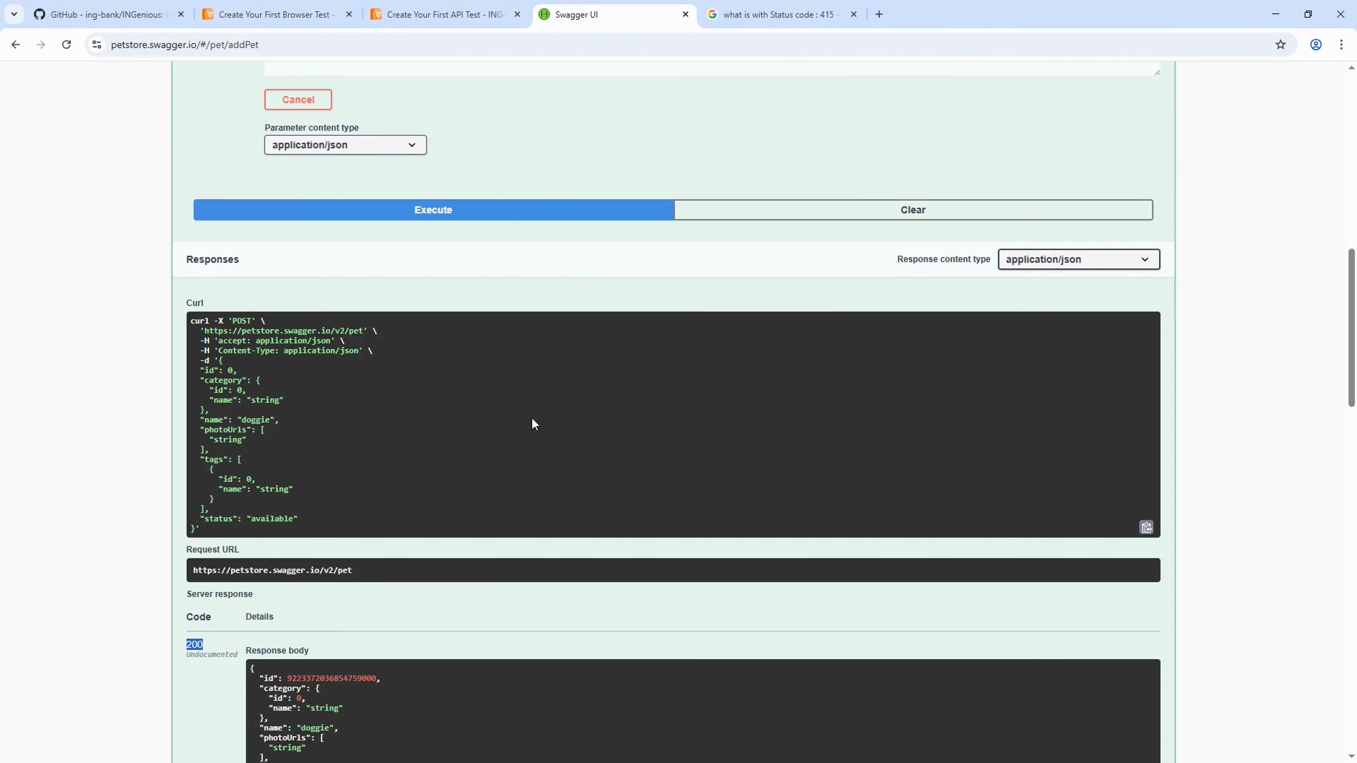
pyautogui.scroll(-9, 513, 443)
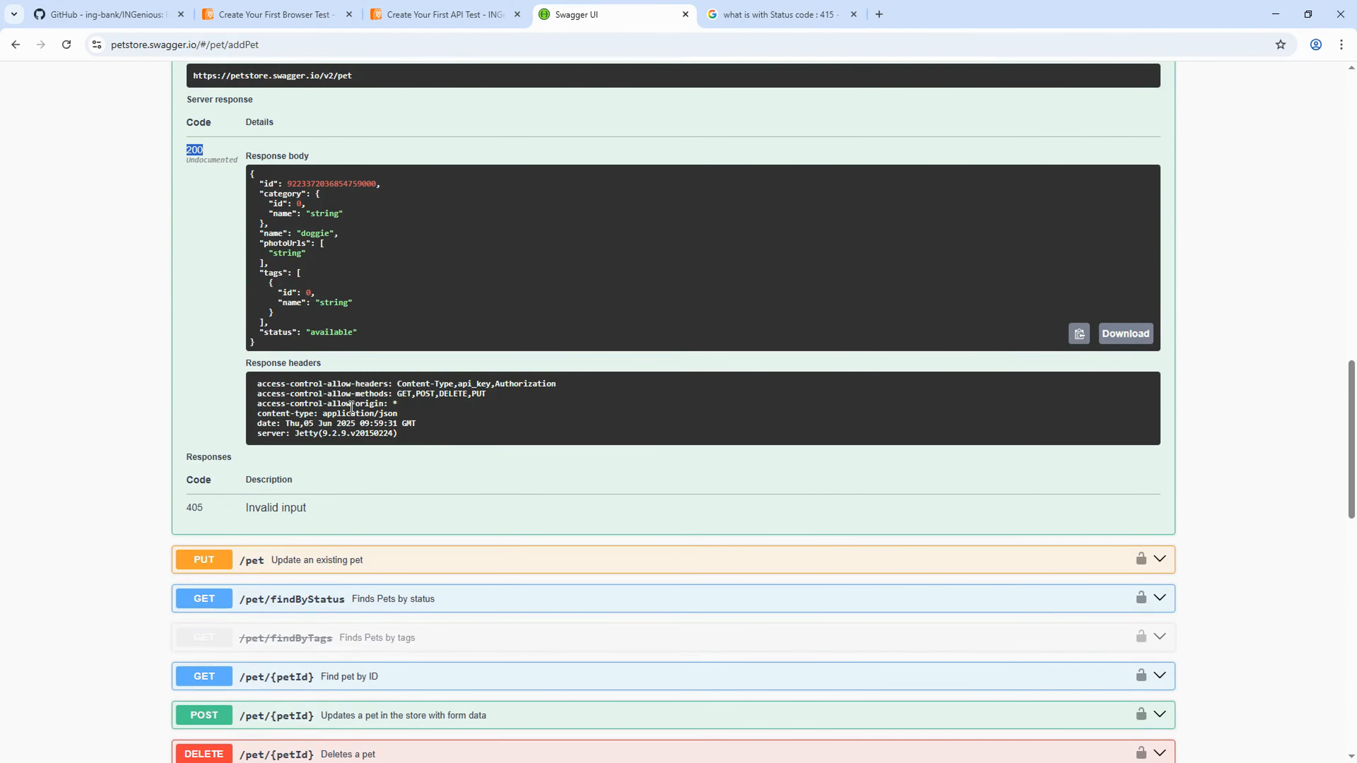
pyautogui.scroll(10, 352, 407)
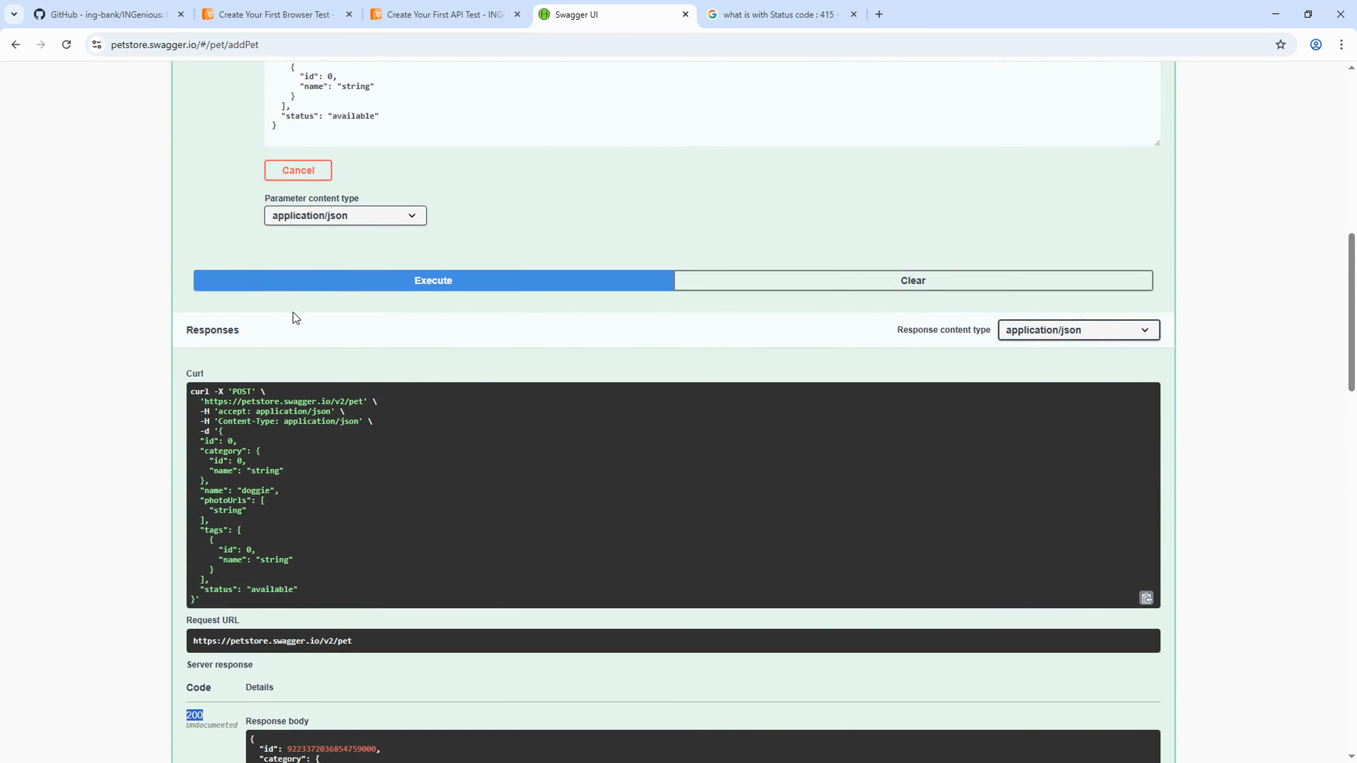
pyautogui.click(372, 198)
pyautogui.click(259, 412)
pyautogui.moveTo(258, 412); pyautogui.dragTo(364, 430)
pyautogui.click(354, 438)
pyautogui.moveTo(283, 422); pyautogui.dragTo(357, 420)
pyautogui.hotkey('alt', 'Tab')
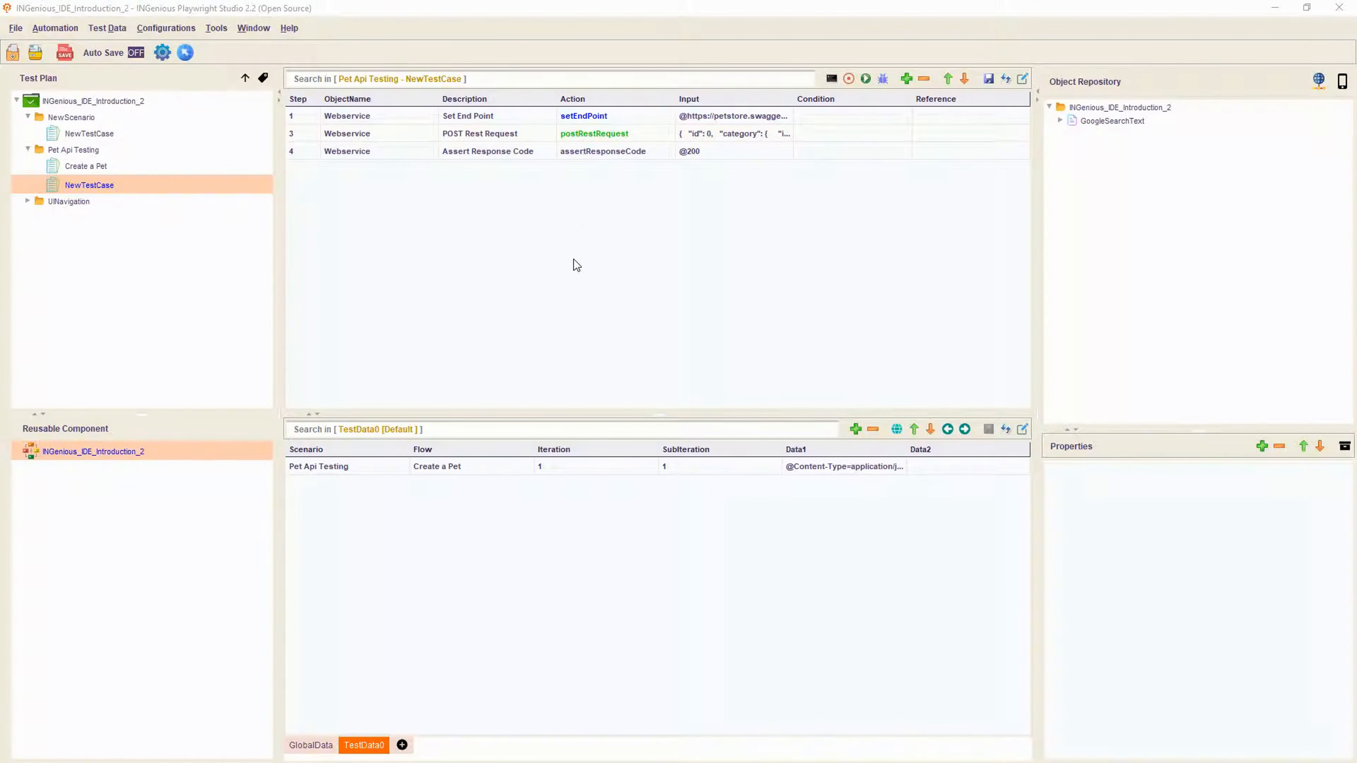
# - Insert a new step below step 1 and set its object to Webservice
pyautogui.click(747, 134)
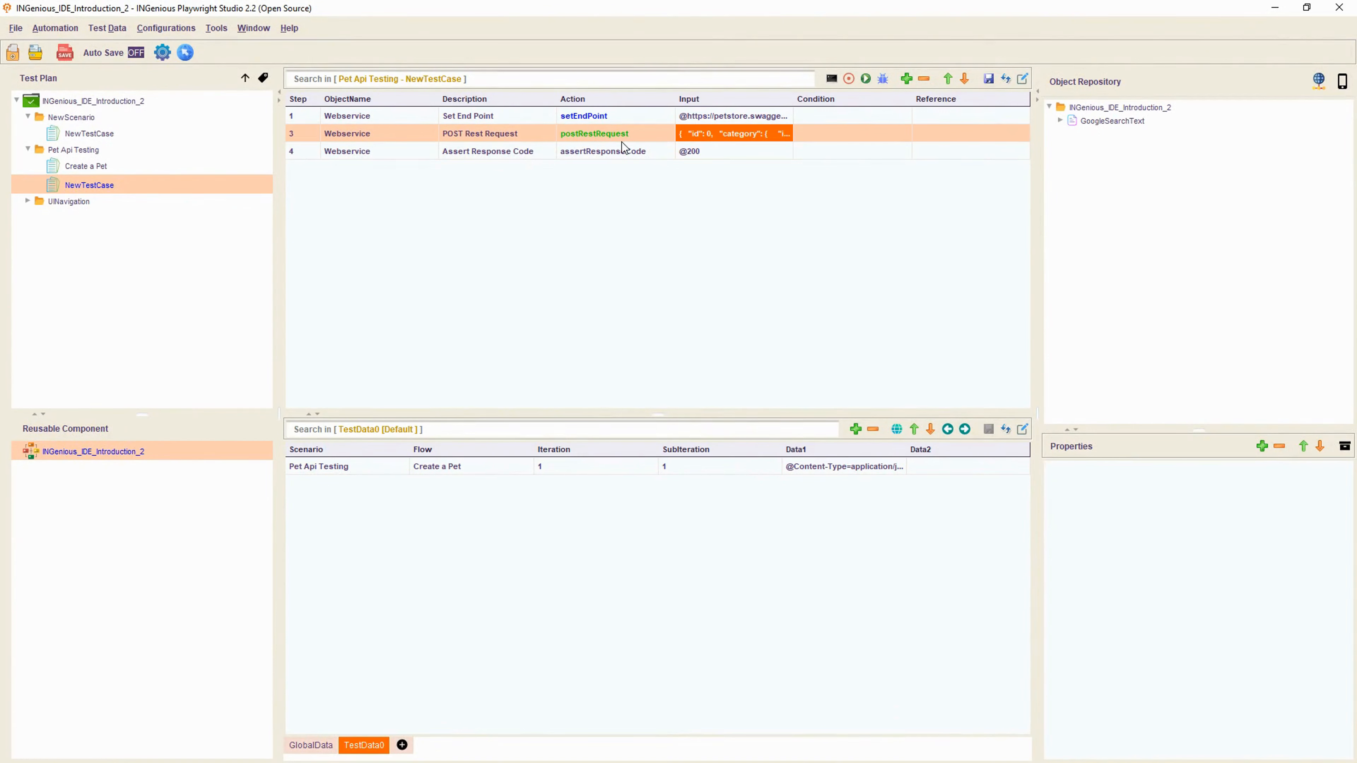
pyautogui.click(839, 116)
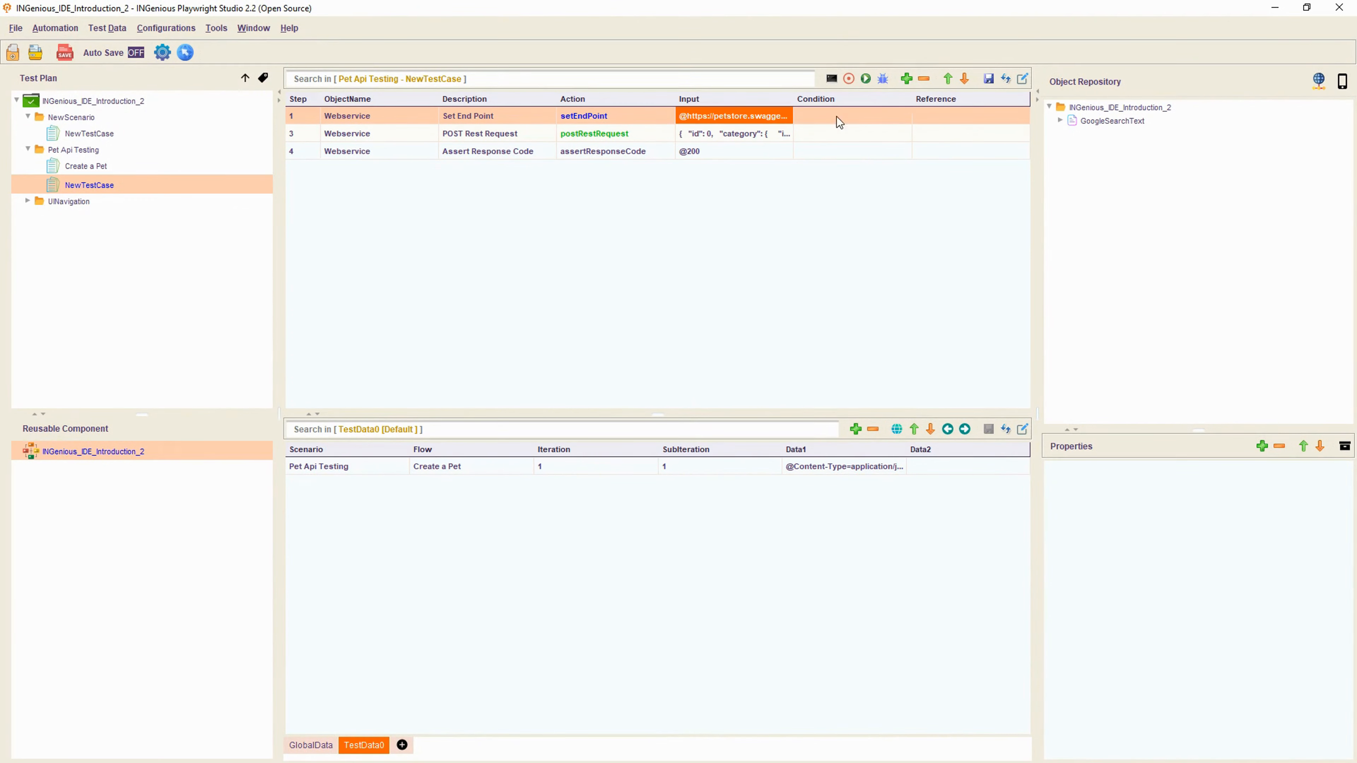
pyautogui.click(907, 79)
pyautogui.click(631, 132)
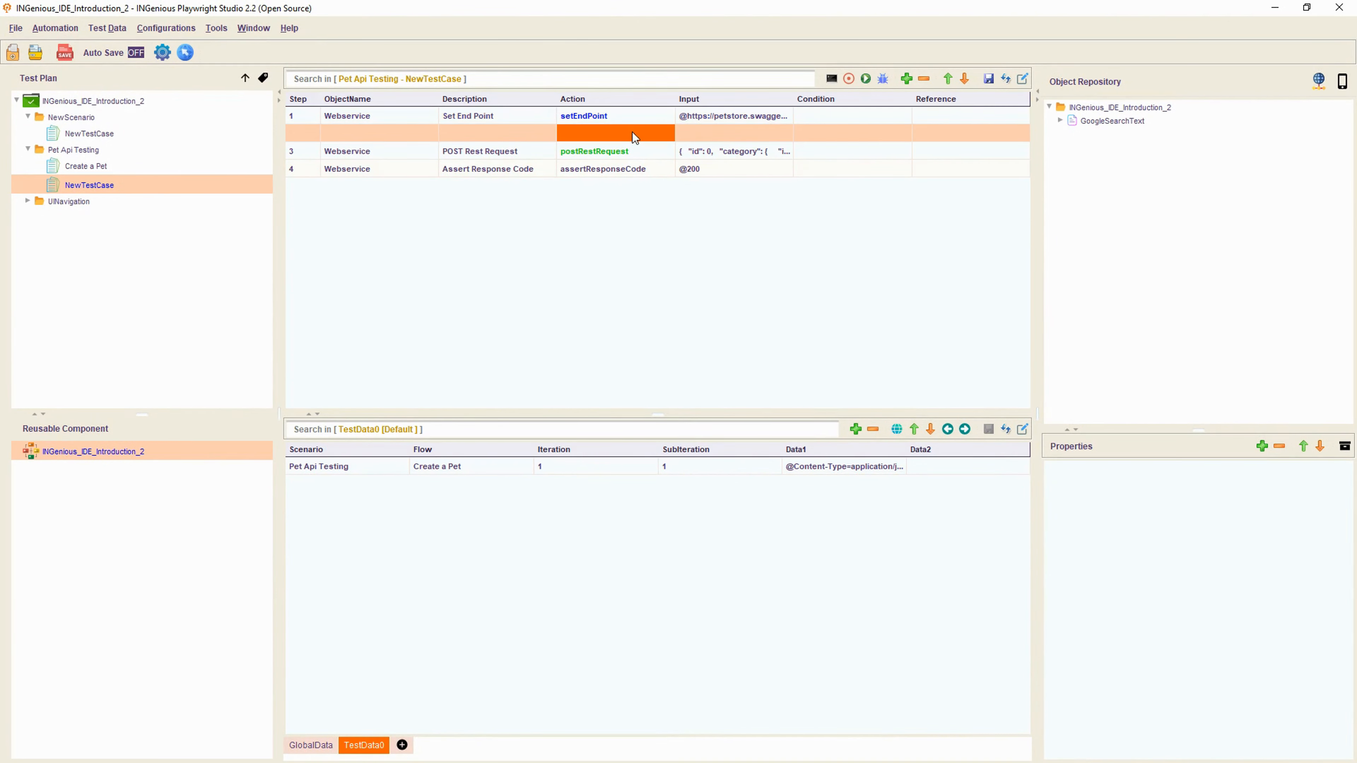
pyautogui.click(366, 134)
pyautogui.click(366, 133)
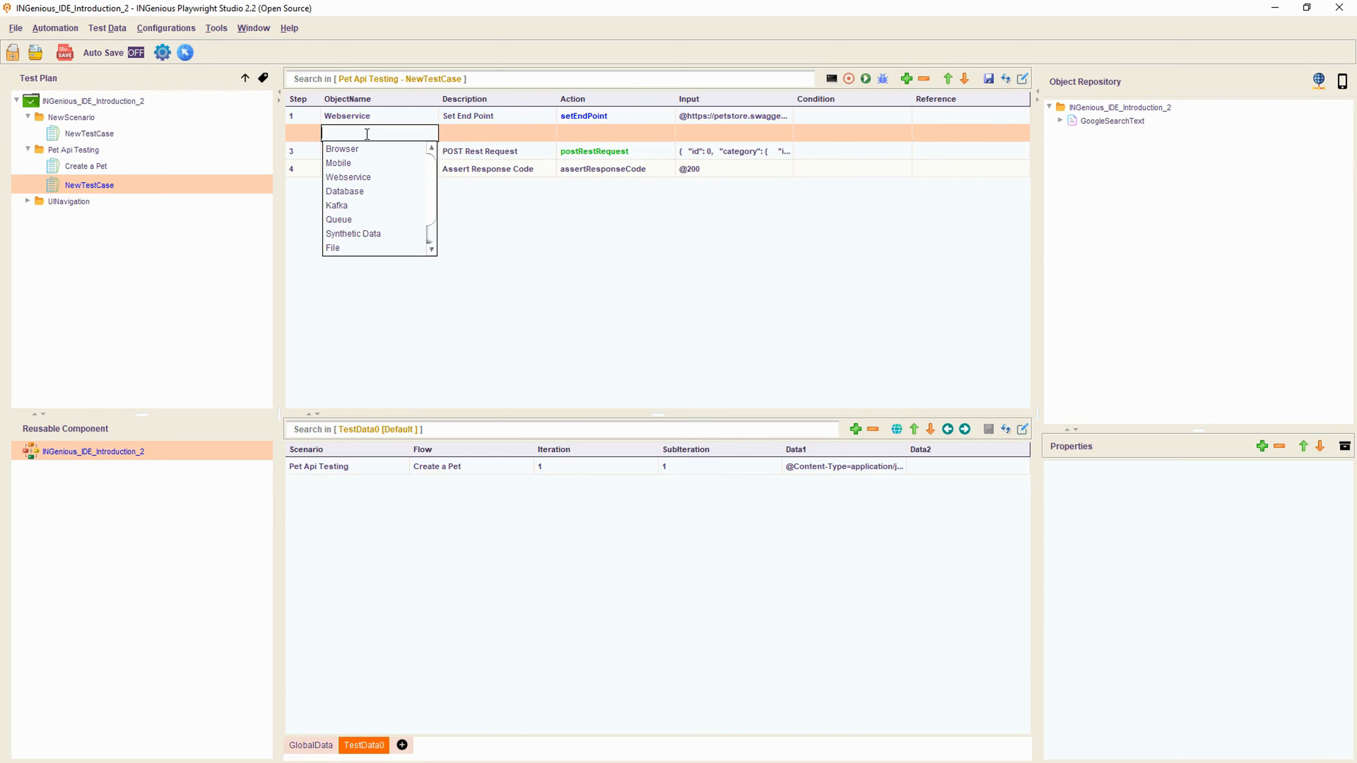
pyautogui.click(360, 178)
pyautogui.click(621, 134)
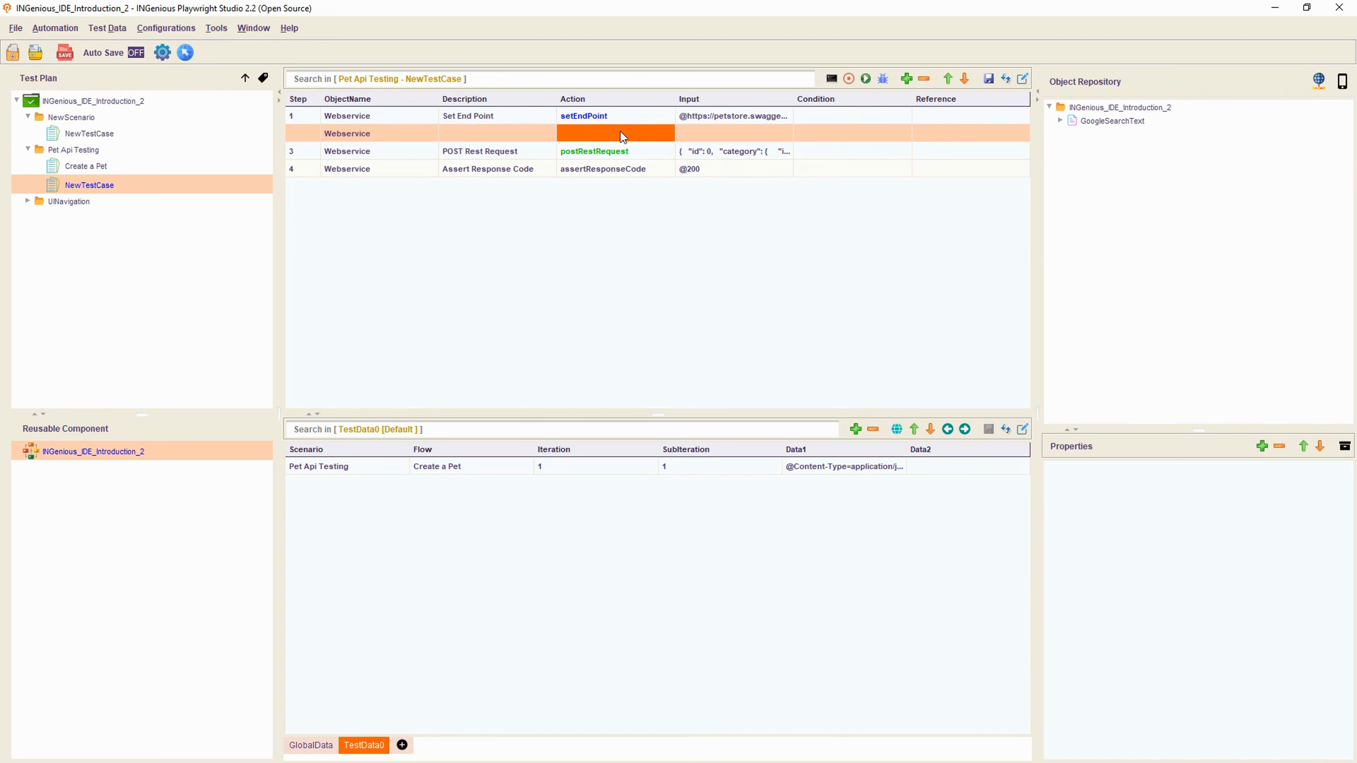
pyautogui.click(621, 132)
pyautogui.click(596, 150)
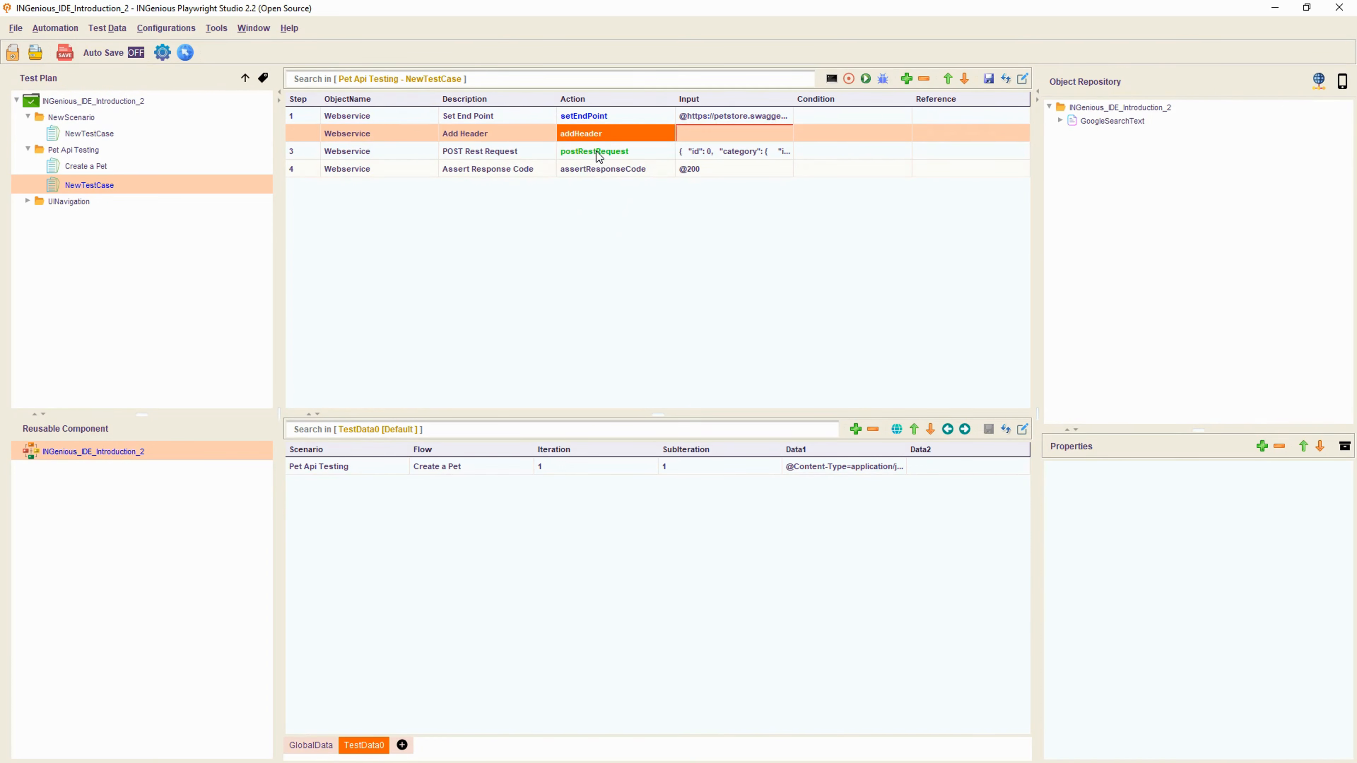
pyautogui.click(703, 134)
pyautogui.click(703, 133)
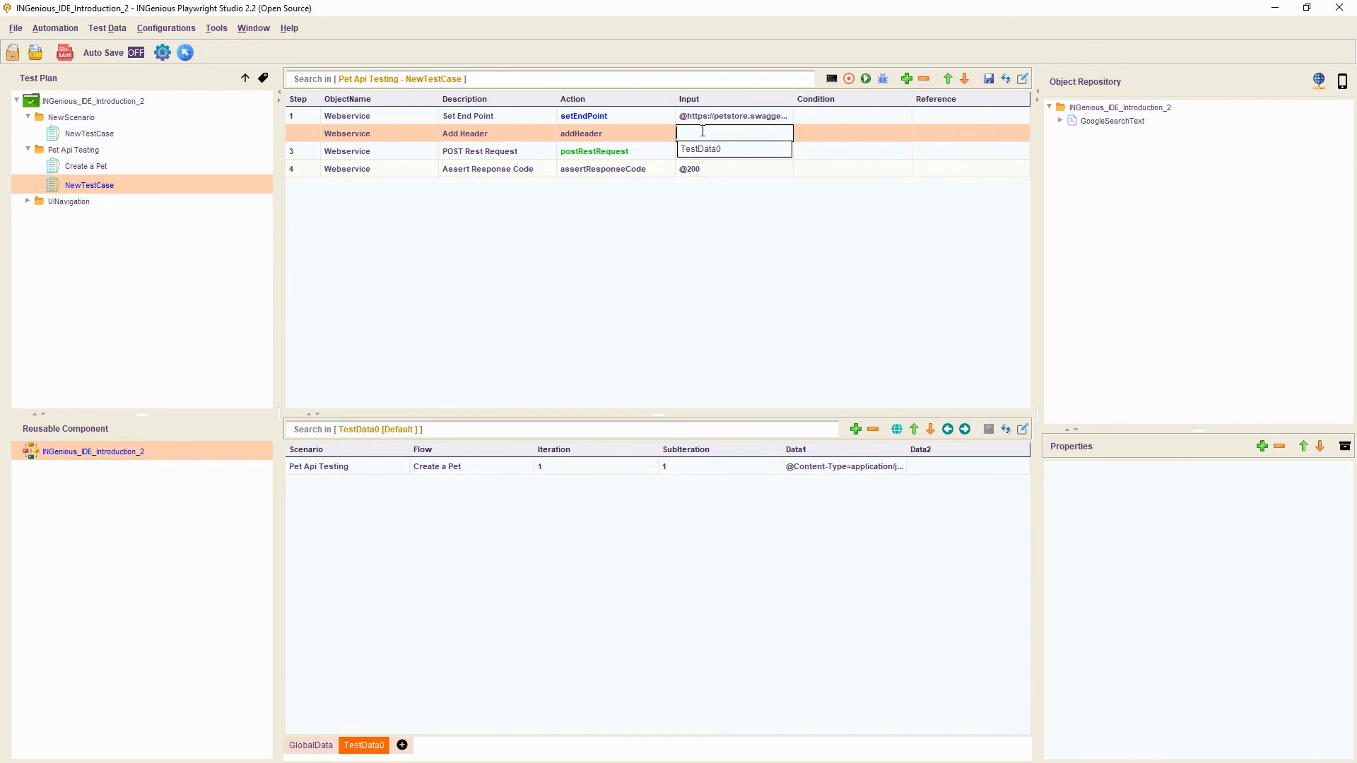
pyautogui.write('@Con')
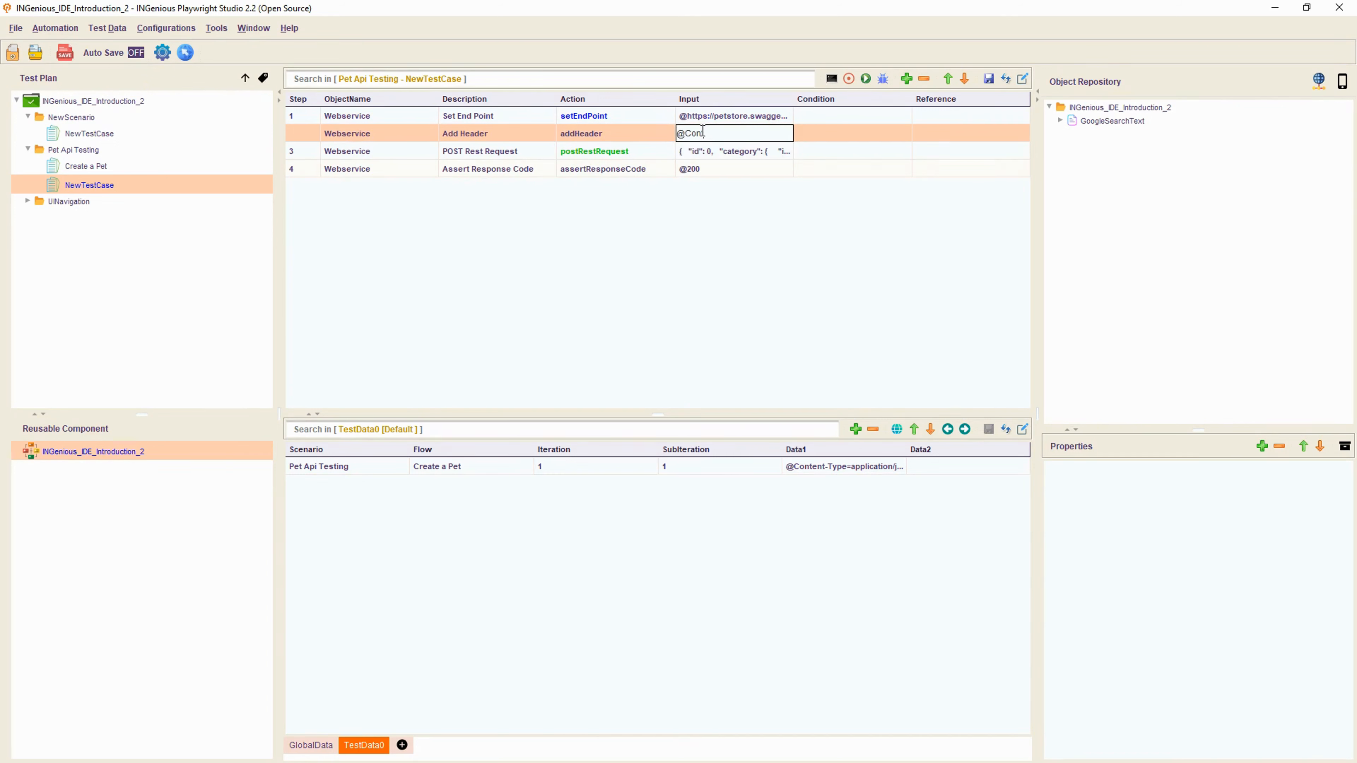
pyautogui.write('tent-Type=application/jo')
pyautogui.write('on')
pyautogui.click(819, 249)
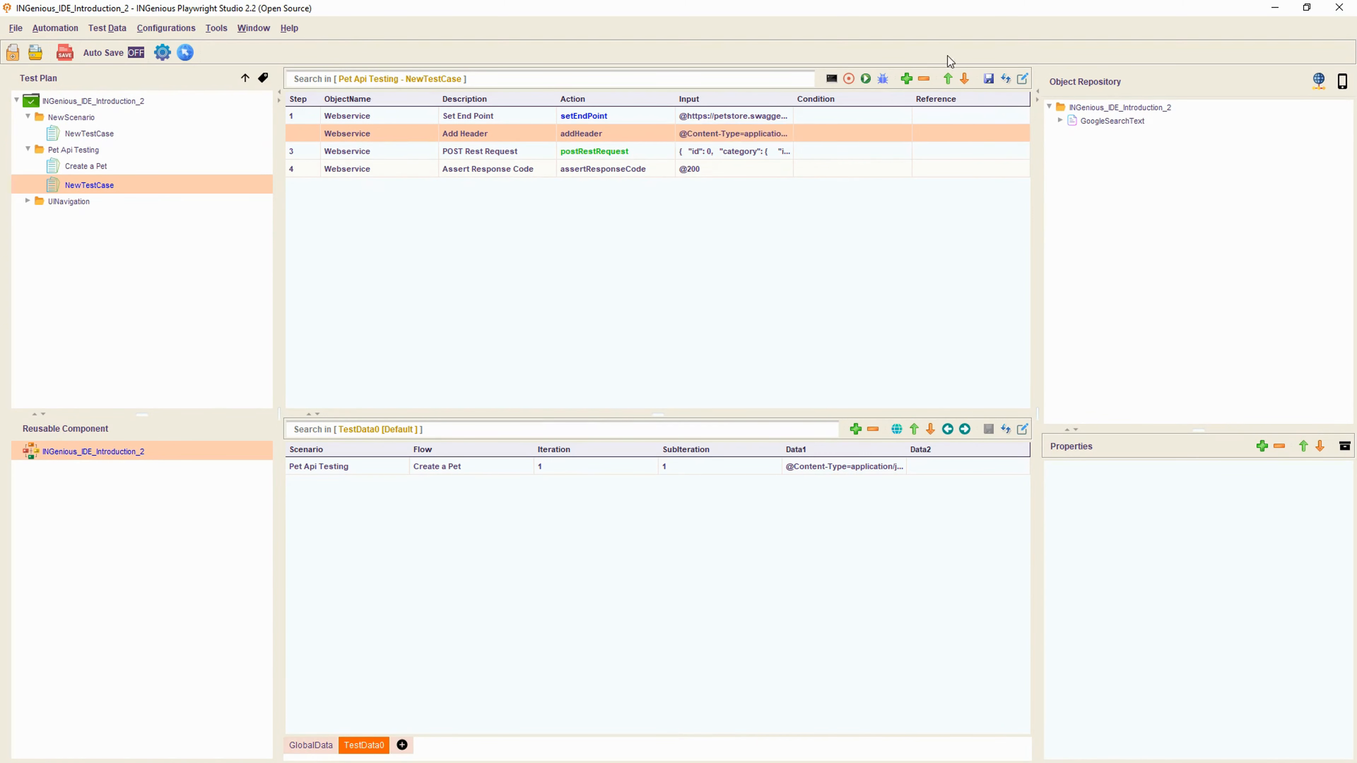
pyautogui.click(986, 82)
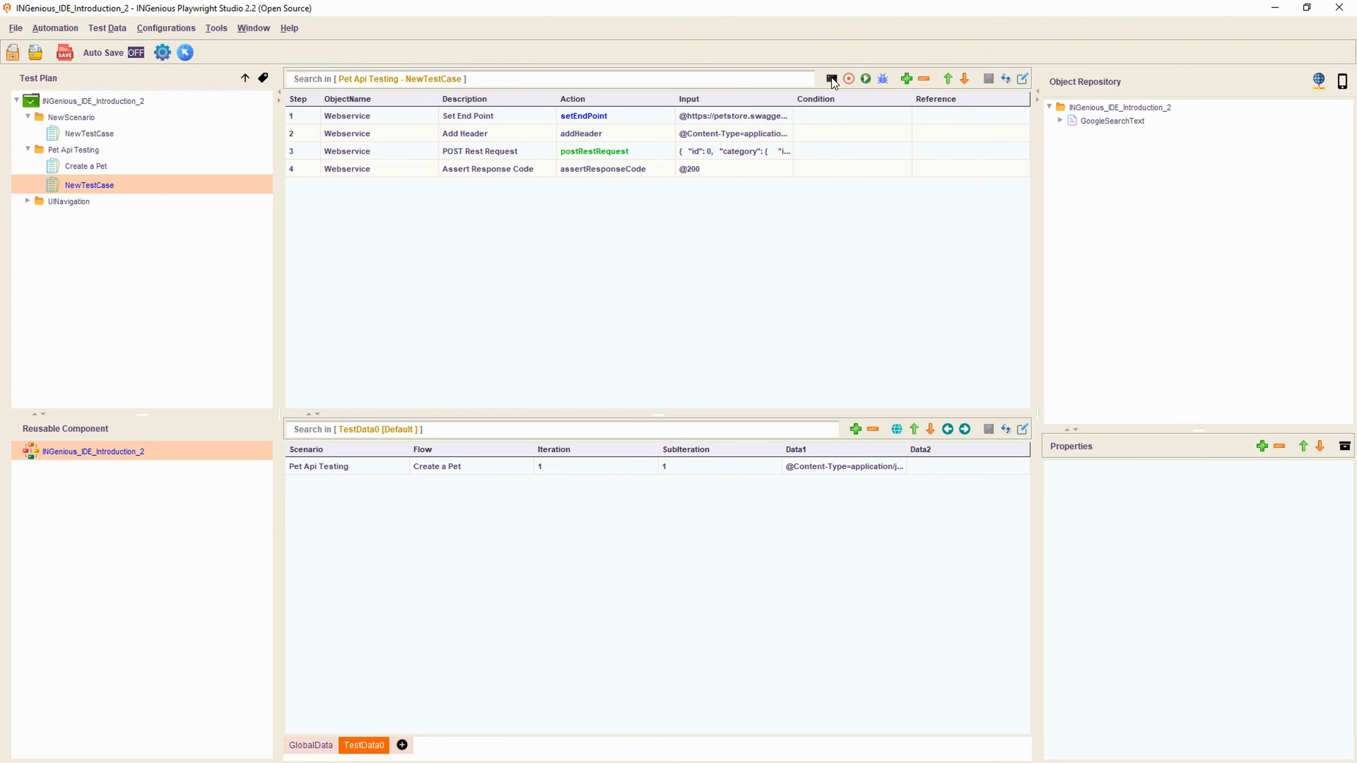
# - Run the Create a Pet test case with console output
pyautogui.click(832, 79)
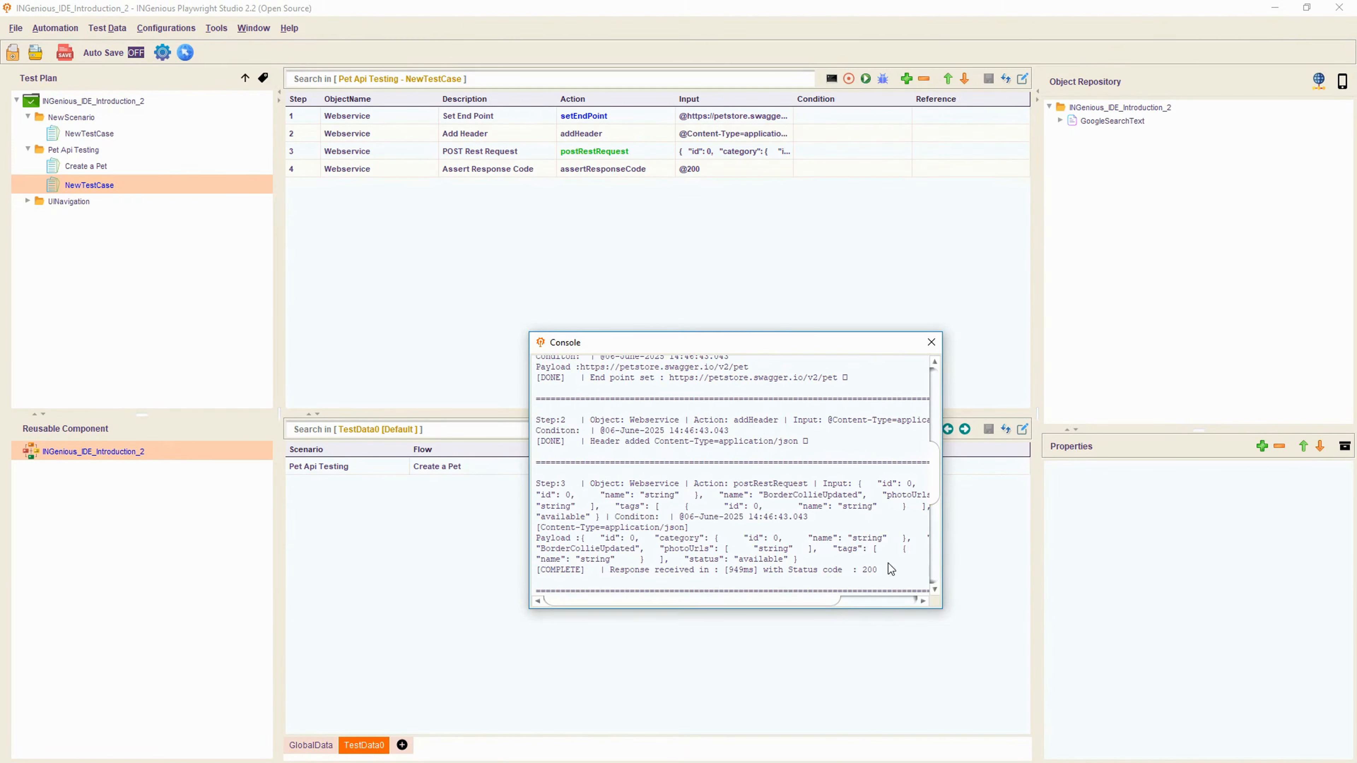
pyautogui.moveTo(944, 611); pyautogui.dragTo(1155, 700)
pyautogui.scroll(10, 748, 534)
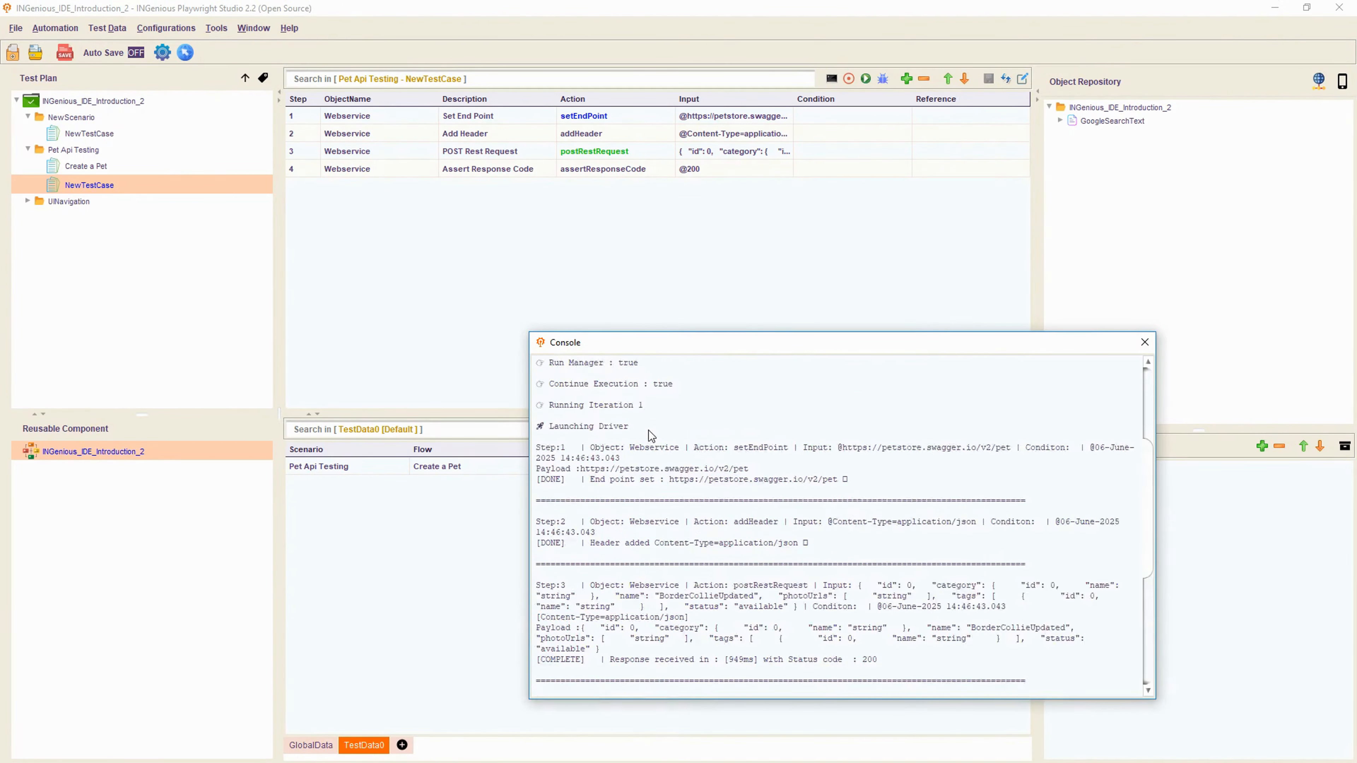
pyautogui.moveTo(538, 546); pyautogui.dragTo(873, 586)
pyautogui.scroll(-6, 871, 583)
pyautogui.scroll(-4, 872, 582)
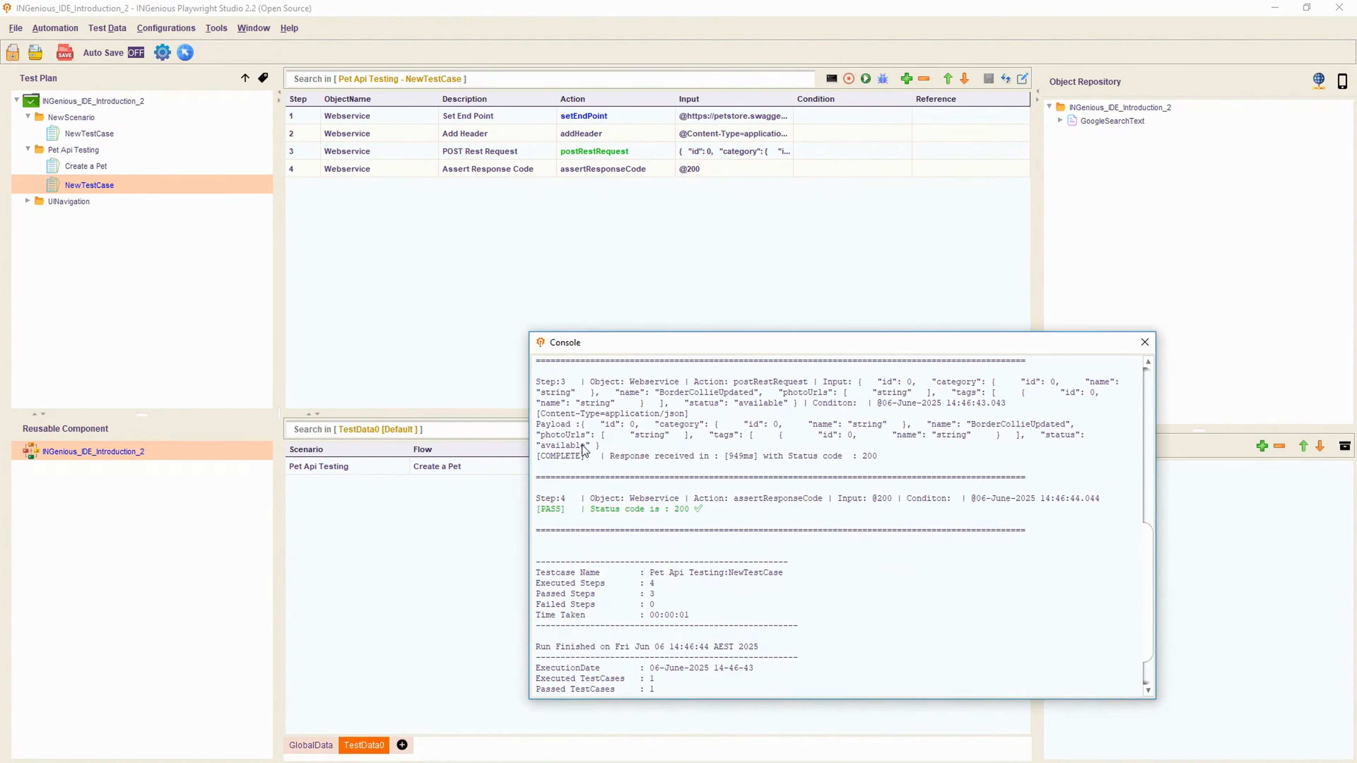
pyautogui.scroll(4, 584, 449)
# - Review the log: addHeader step, POST request, status code 200, and Step 4 passing
pyautogui.moveTo(539, 421); pyautogui.dragTo(820, 449)
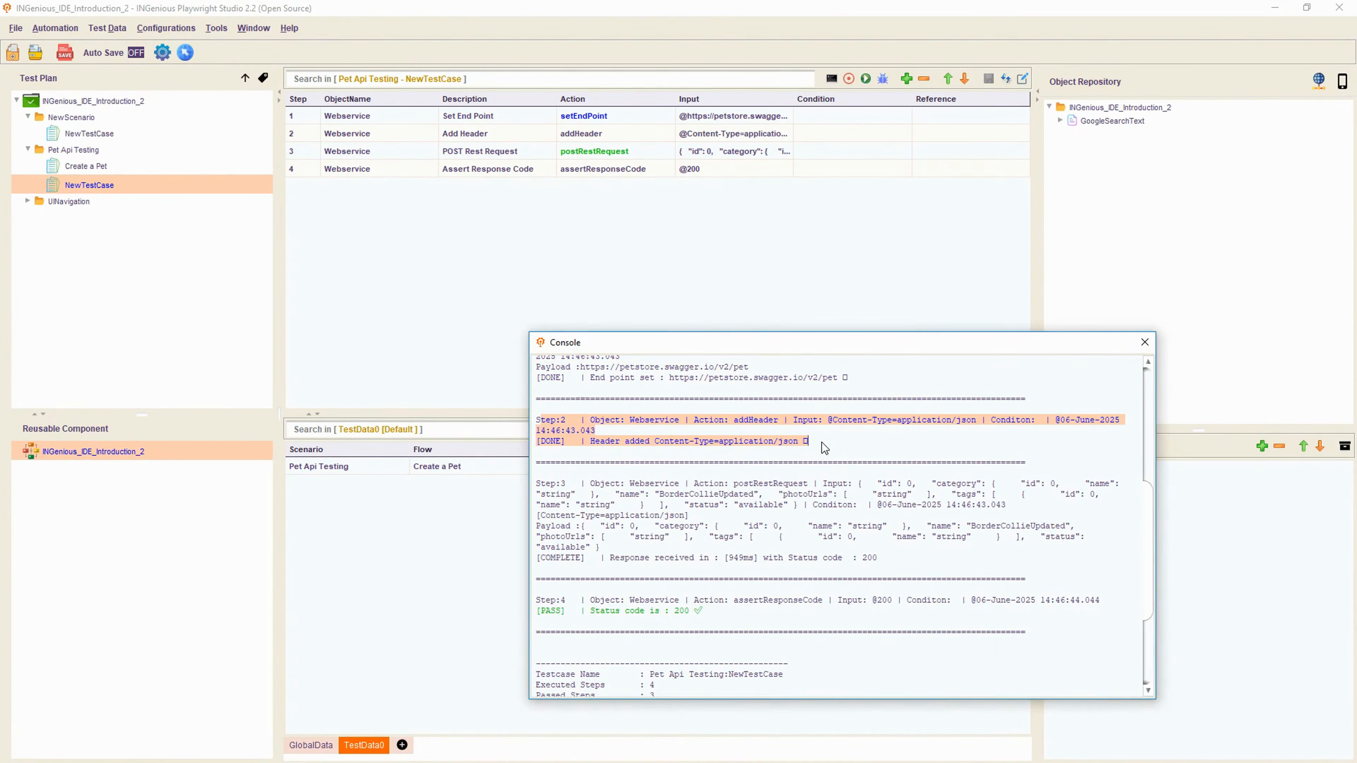
pyautogui.moveTo(540, 484); pyautogui.dragTo(902, 571)
pyautogui.click(898, 565)
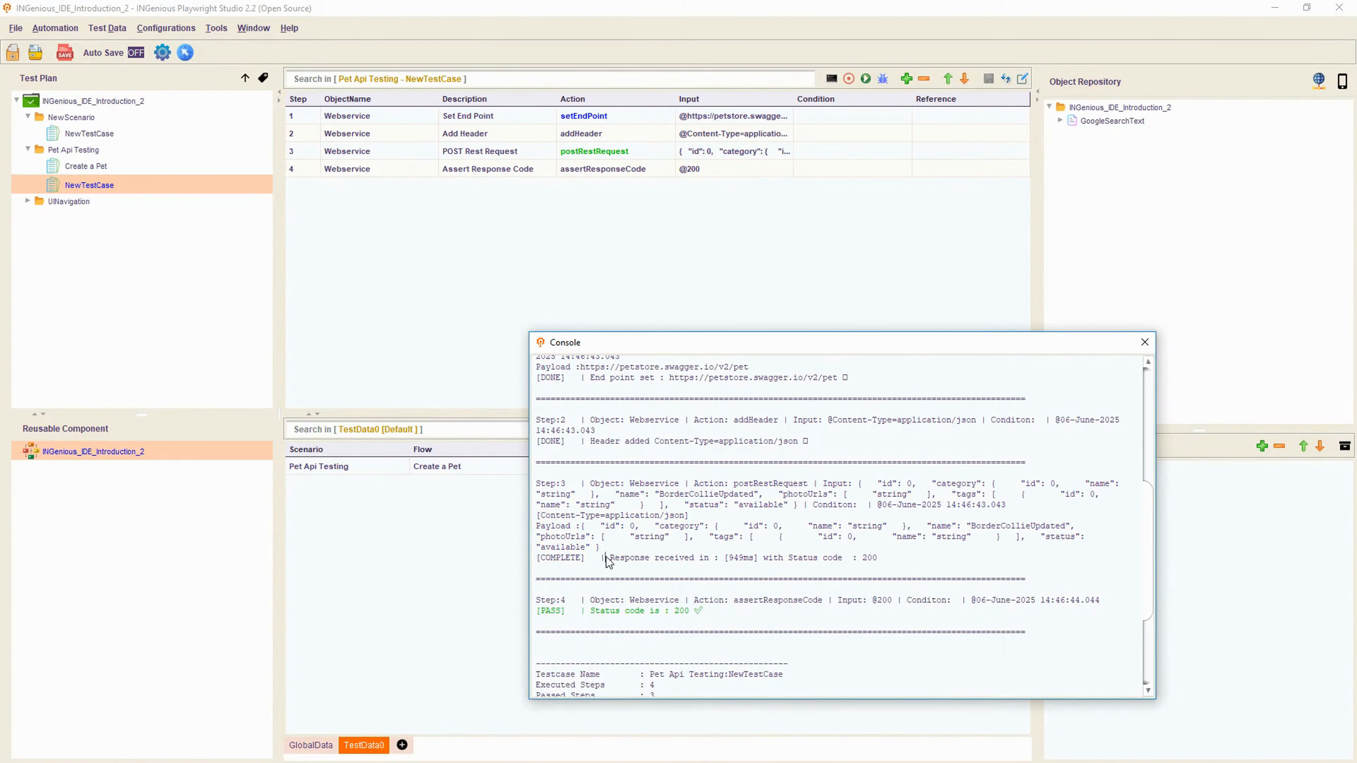
pyautogui.moveTo(606, 557); pyautogui.dragTo(858, 564)
pyautogui.scroll(-3, 890, 564)
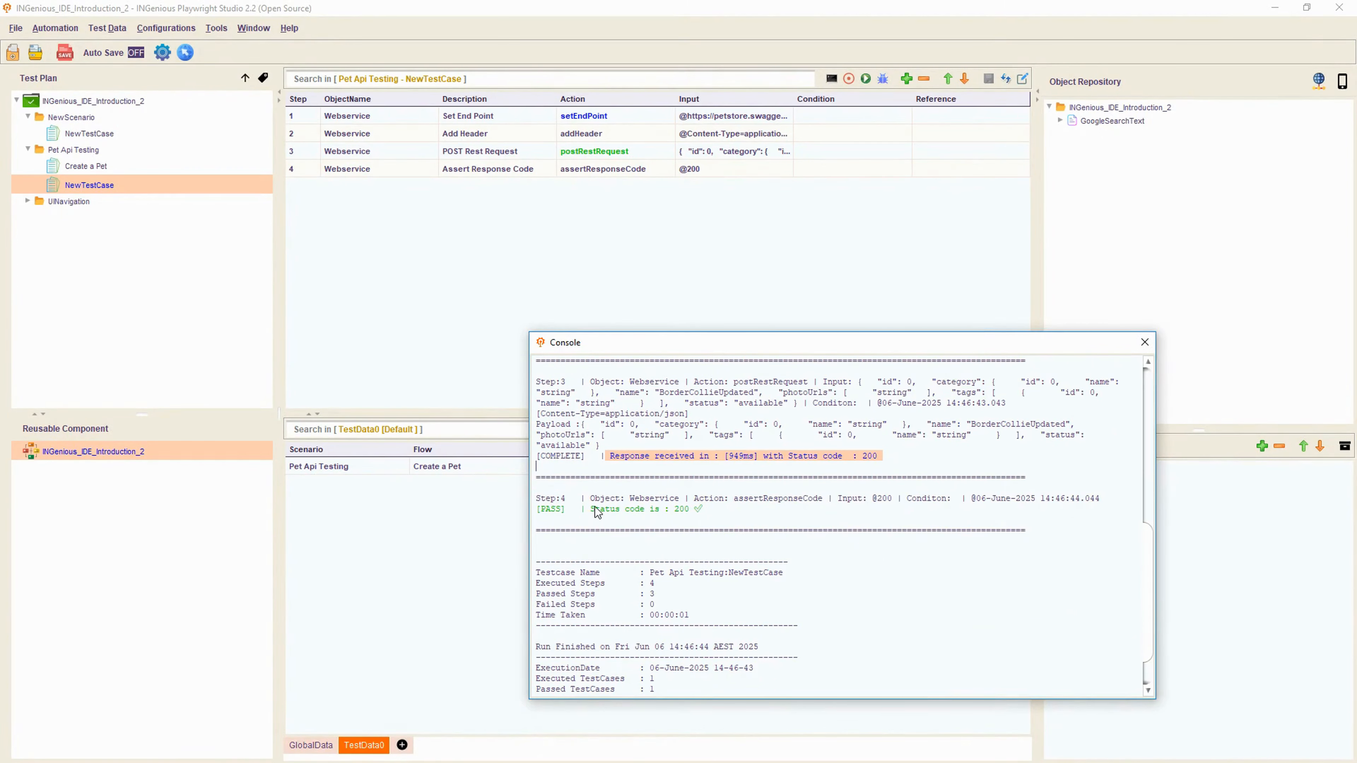
pyautogui.moveTo(594, 508); pyautogui.dragTo(516, 490)
pyautogui.click(693, 511)
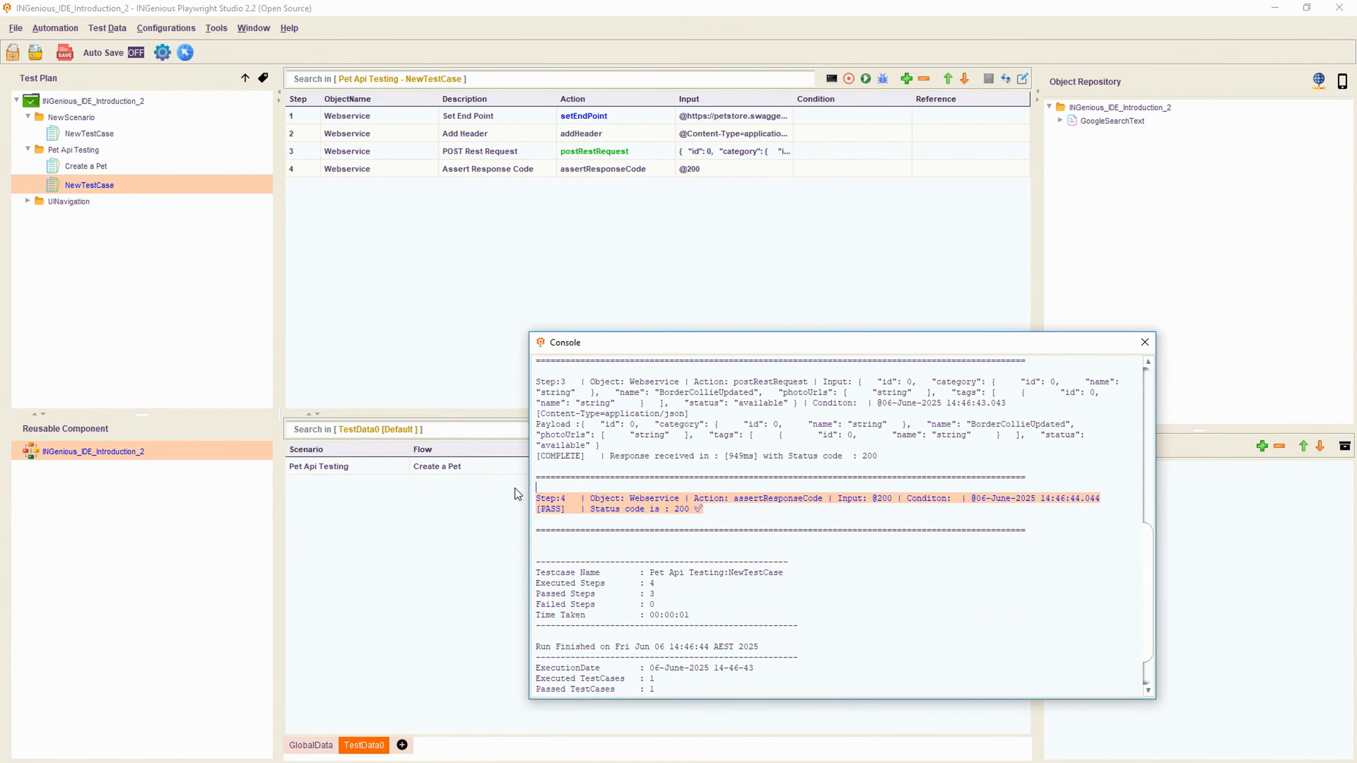
pyautogui.scroll(-2, 903, 633)
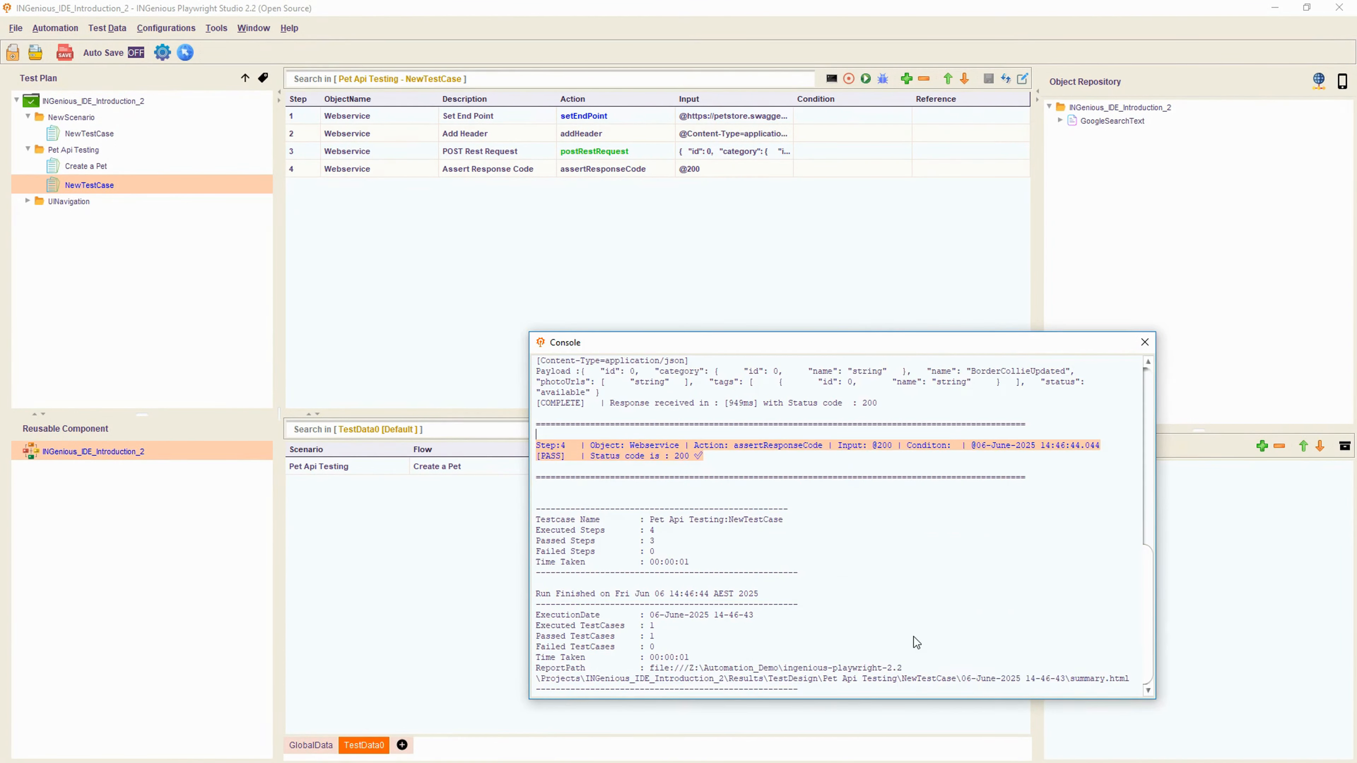
pyautogui.scroll(15, 914, 637)
pyautogui.scroll(-15, 914, 637)
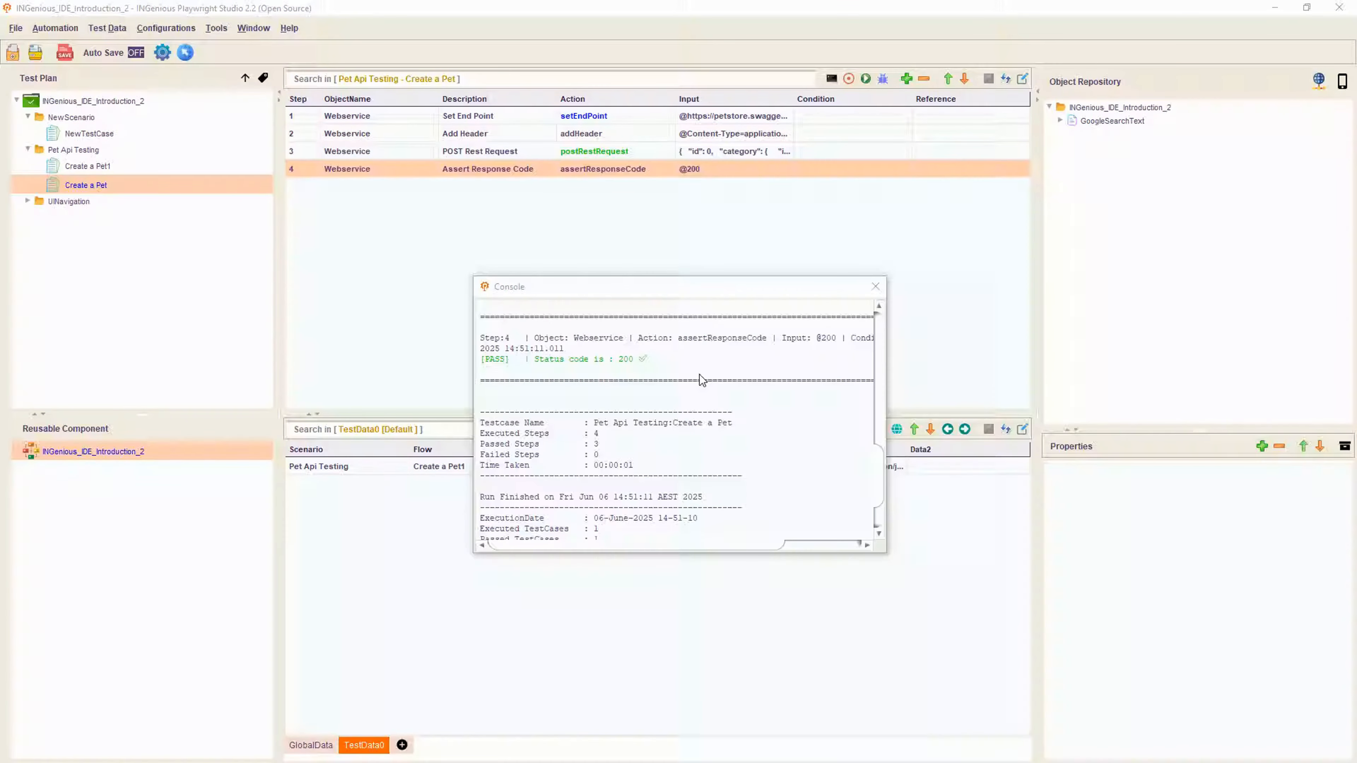
# - Copy the report file path from the run console
pyautogui.click(698, 374)
pyautogui.scroll(-2, 801, 415)
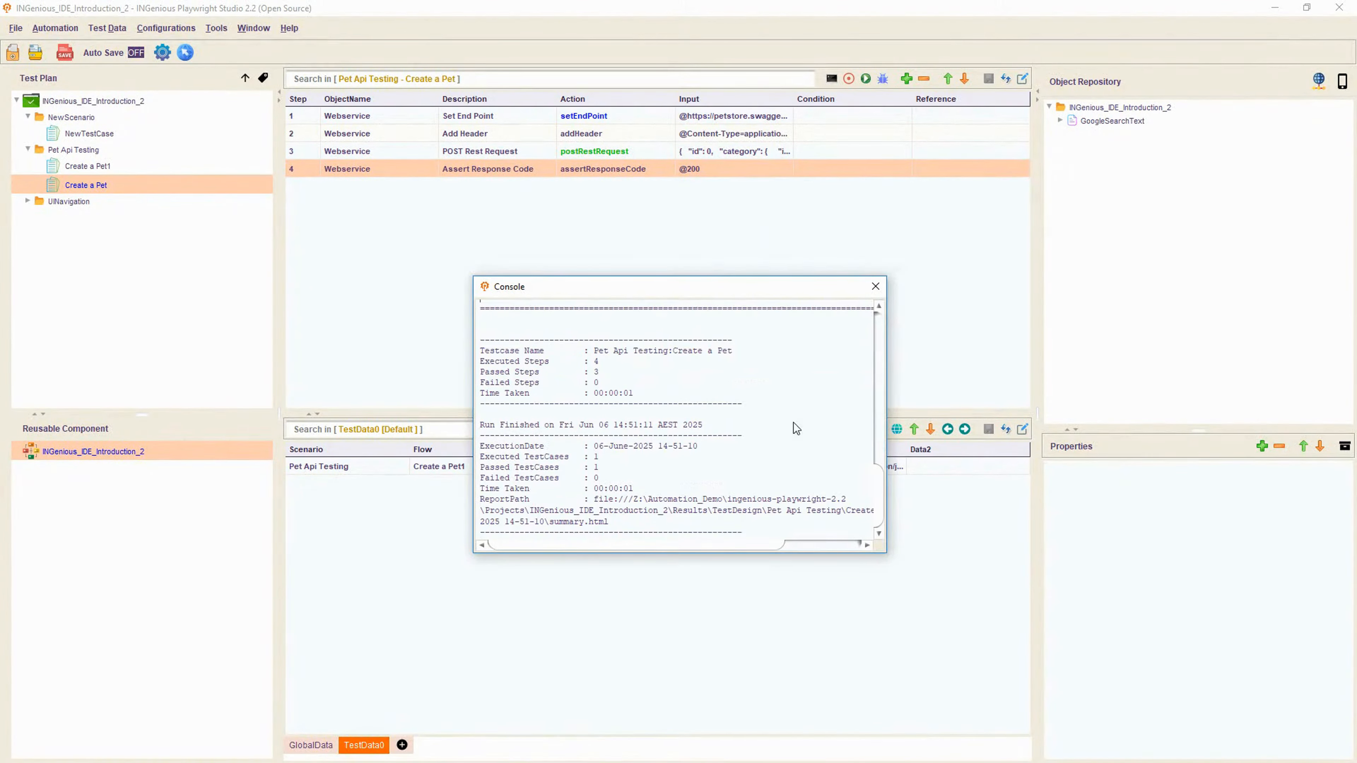
pyautogui.moveTo(594, 499); pyautogui.dragTo(609, 518)
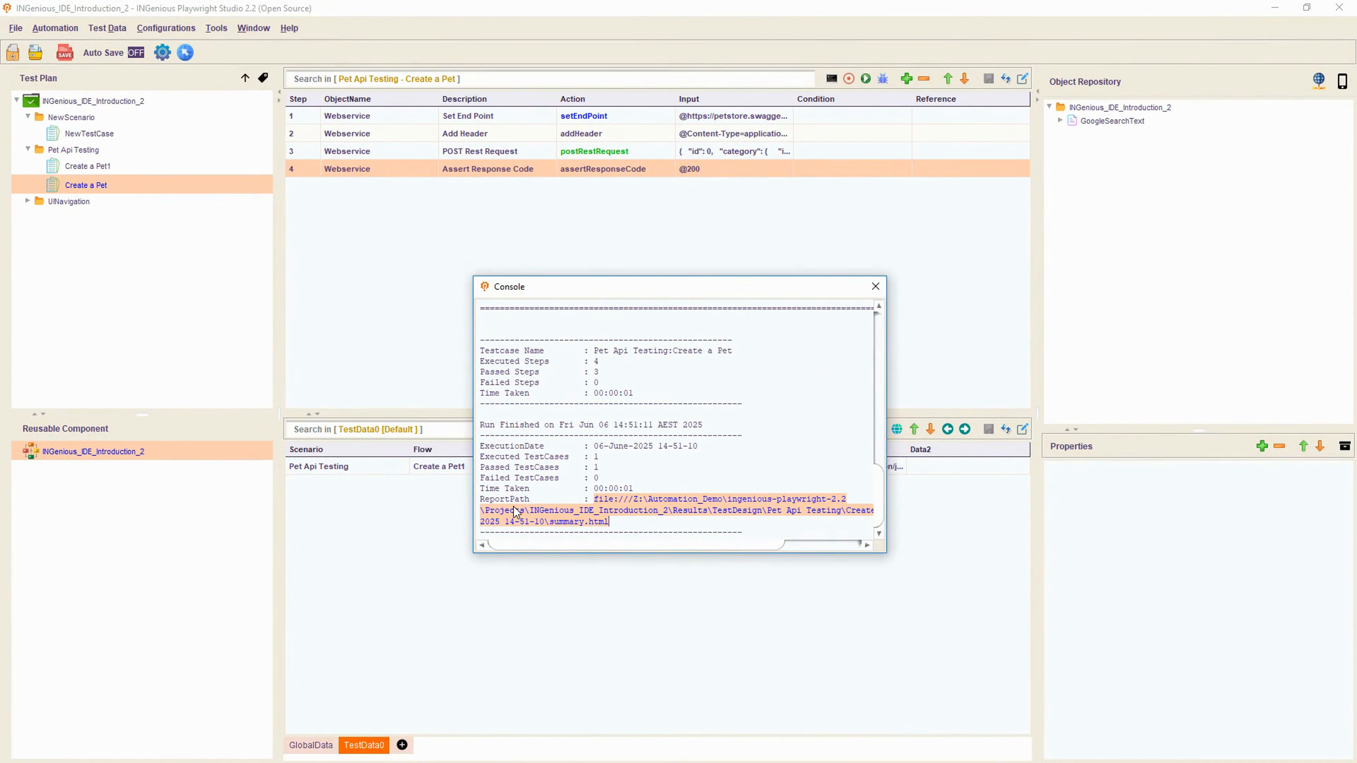
pyautogui.hotkey('alt', 'Tab')
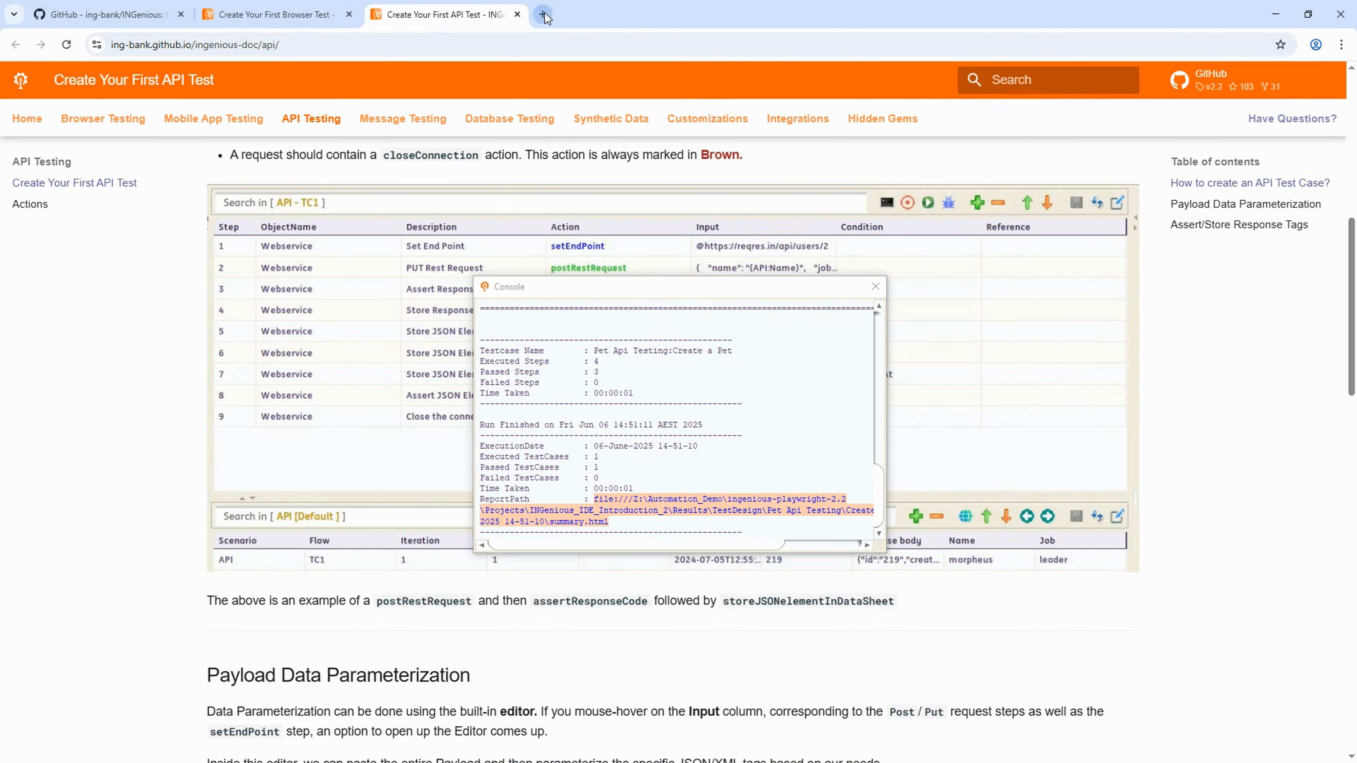
# - Load the copied report path in a new Chrome tab and open the Create a Pet detailed report
pyautogui.click(542, 15)
pyautogui.hotkey('ctrl', 'v')
pyautogui.press('Return')
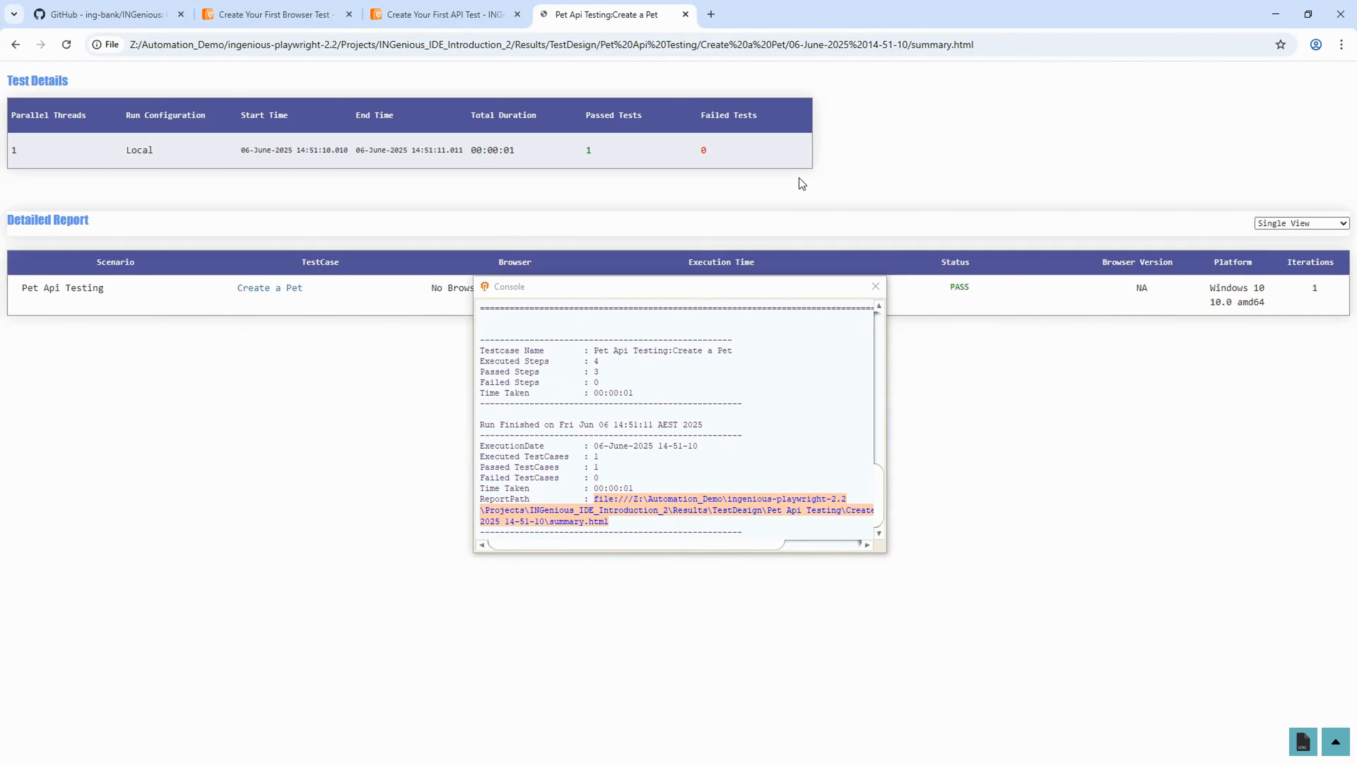
pyautogui.click(875, 287)
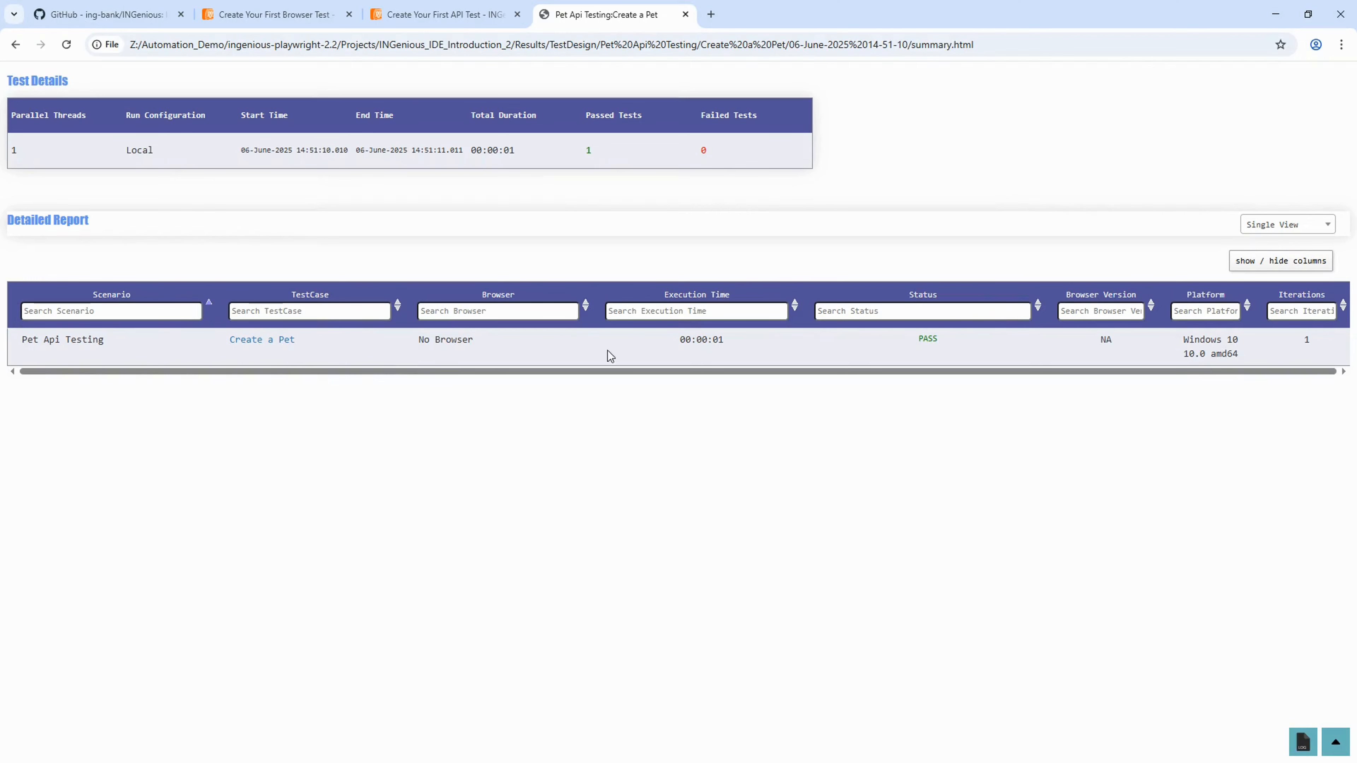
pyautogui.moveTo(916, 335); pyautogui.dragTo(899, 335)
pyautogui.click(266, 342)
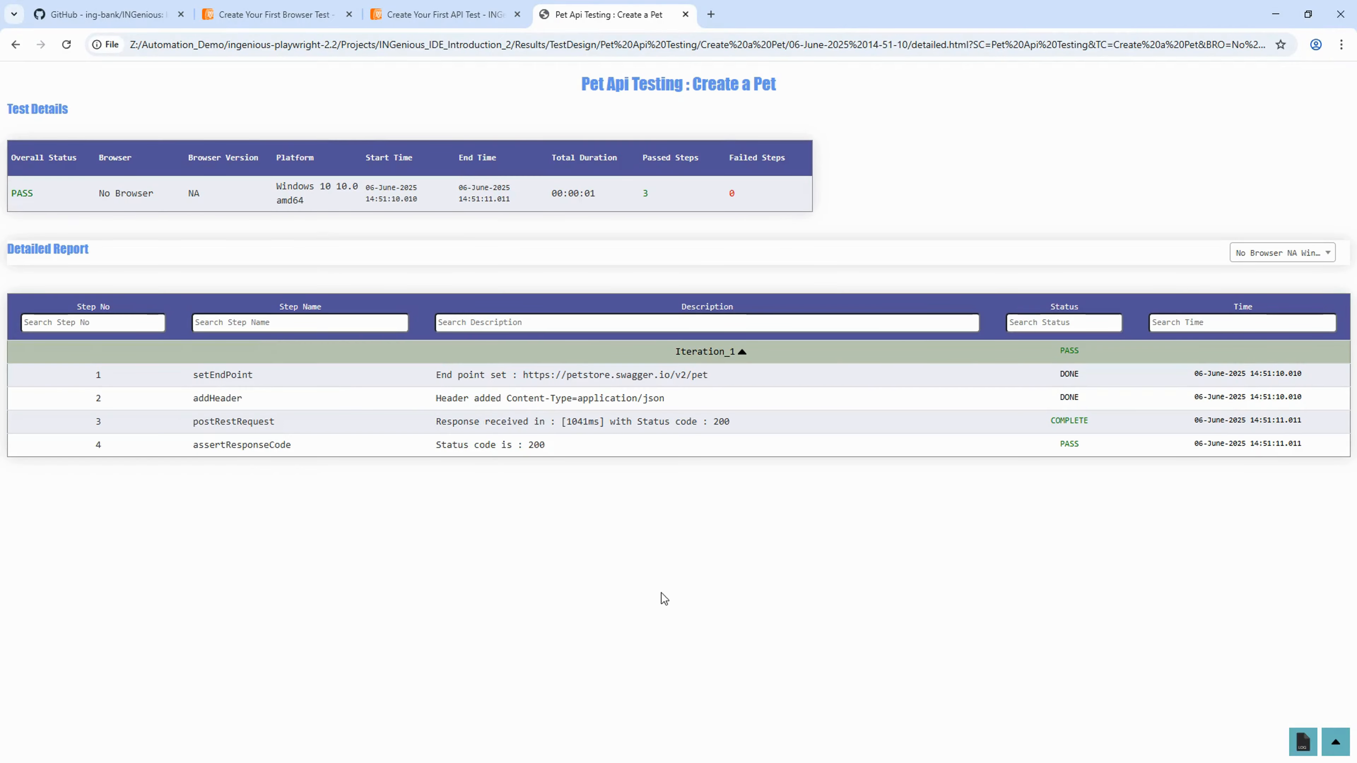
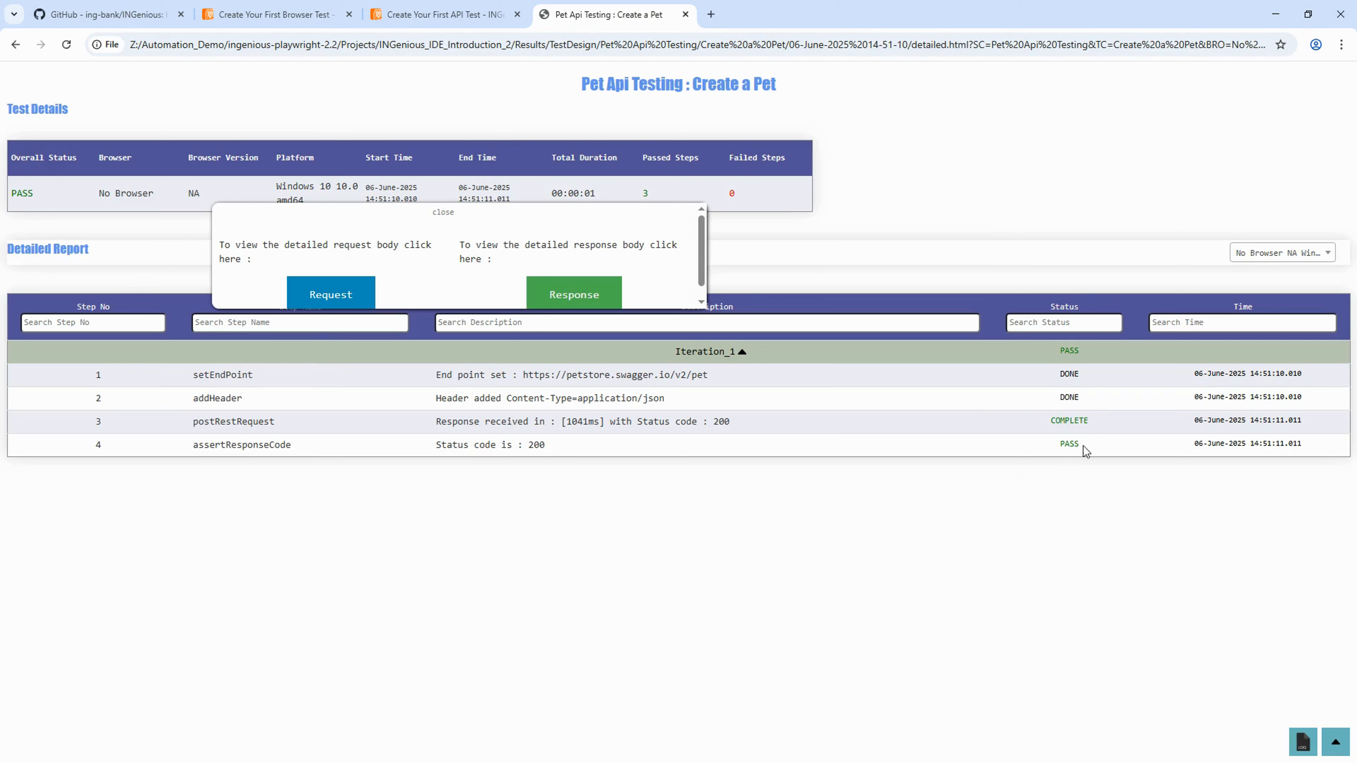
# - Scroll through the Create a Pet report's passing status-200 steps, then return to INGenious
pyautogui.moveTo(1079, 446); pyautogui.dragTo(497, 422)
pyautogui.click(731, 502)
pyautogui.scroll(-1, 625, 257)
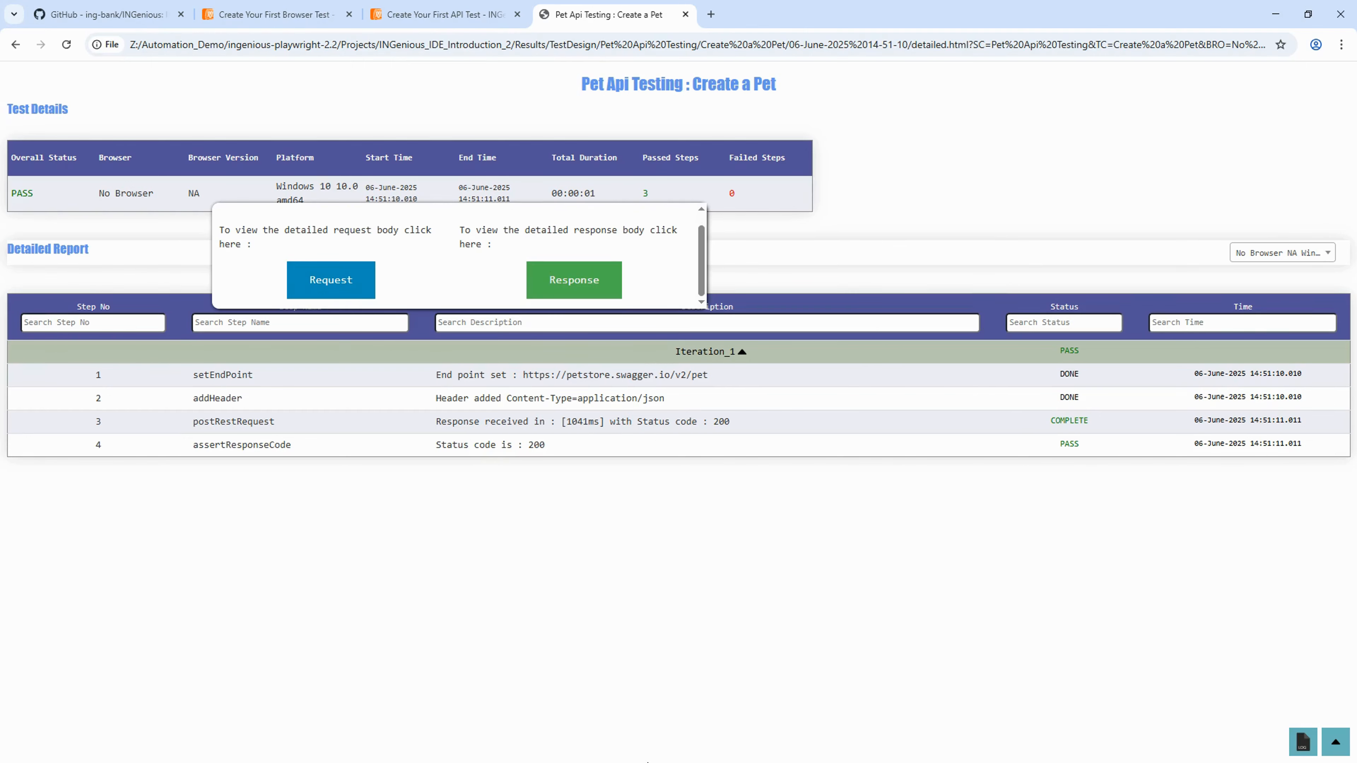
pyautogui.hotkey('alt', 'Tab')
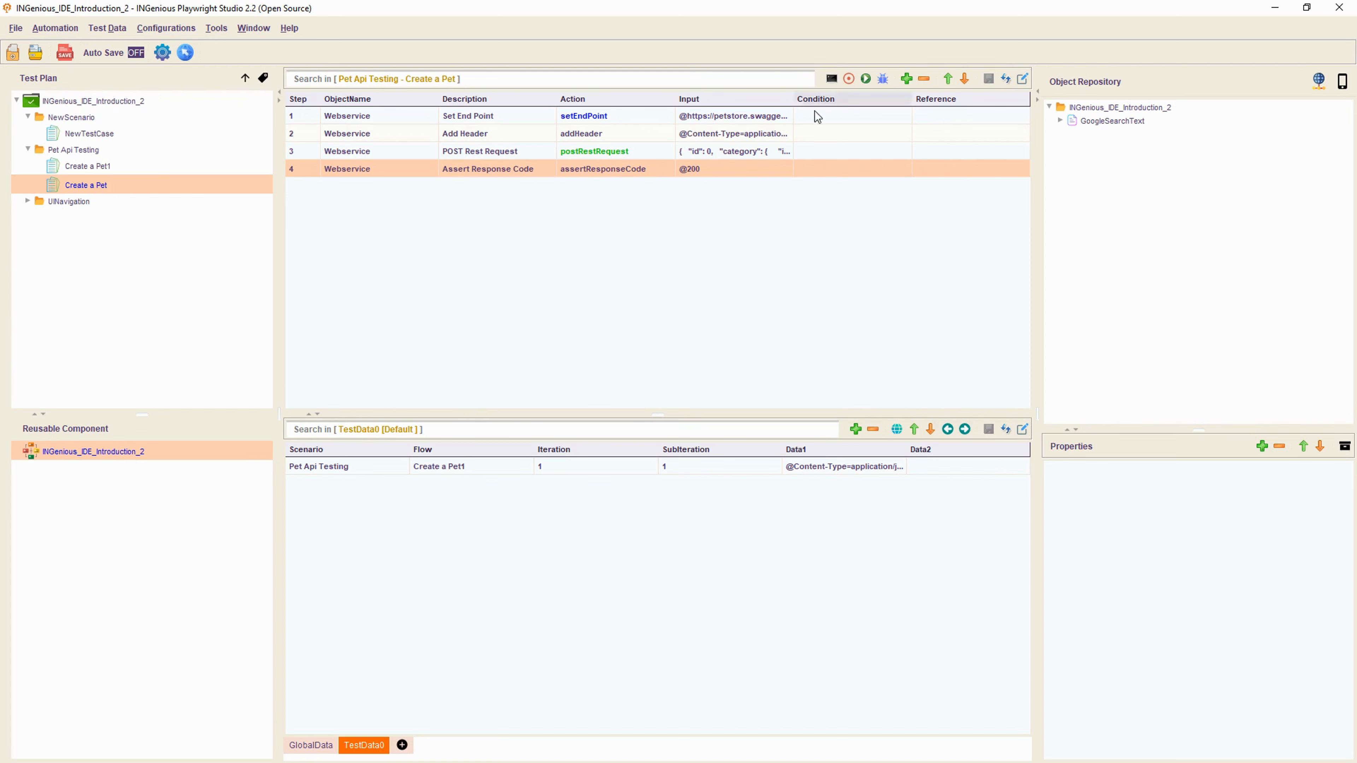
pyautogui.doubleClick(728, 171)
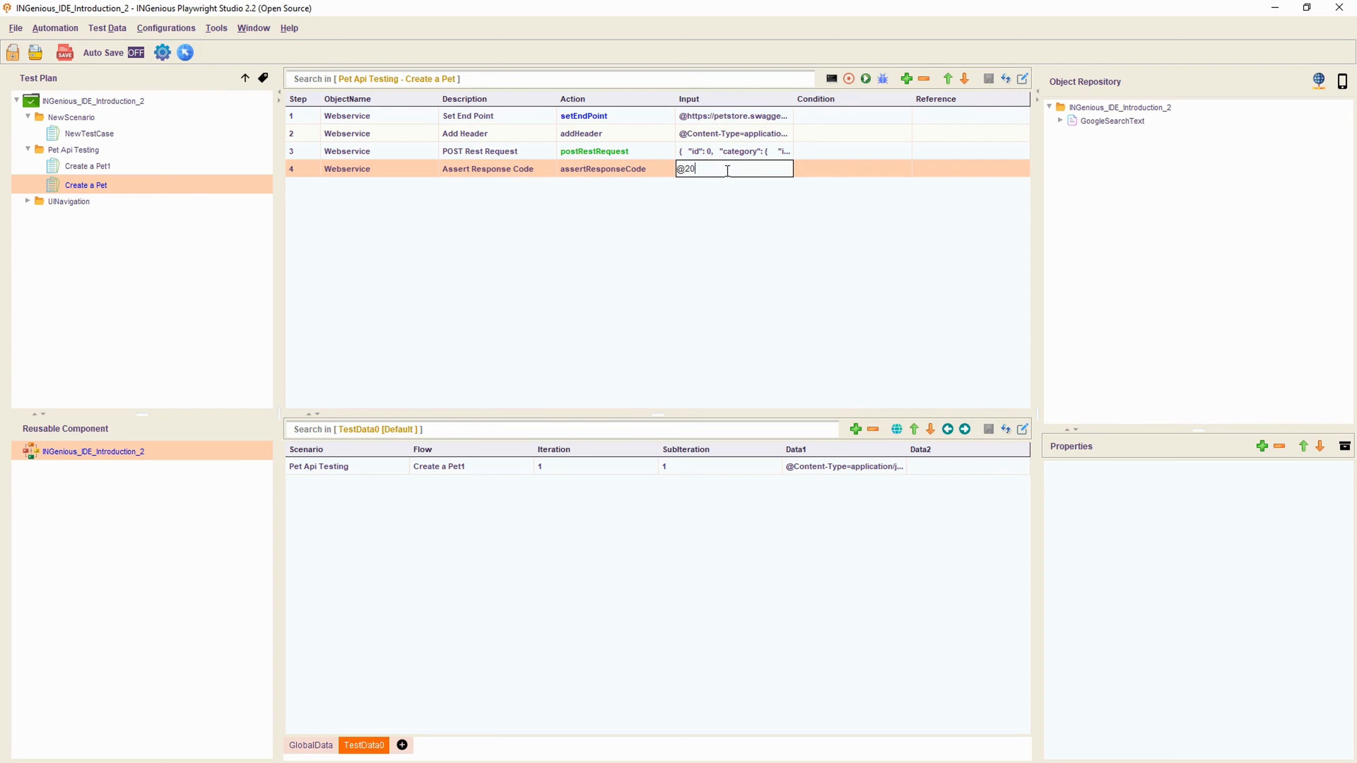
pyautogui.write('1')
pyautogui.click(826, 256)
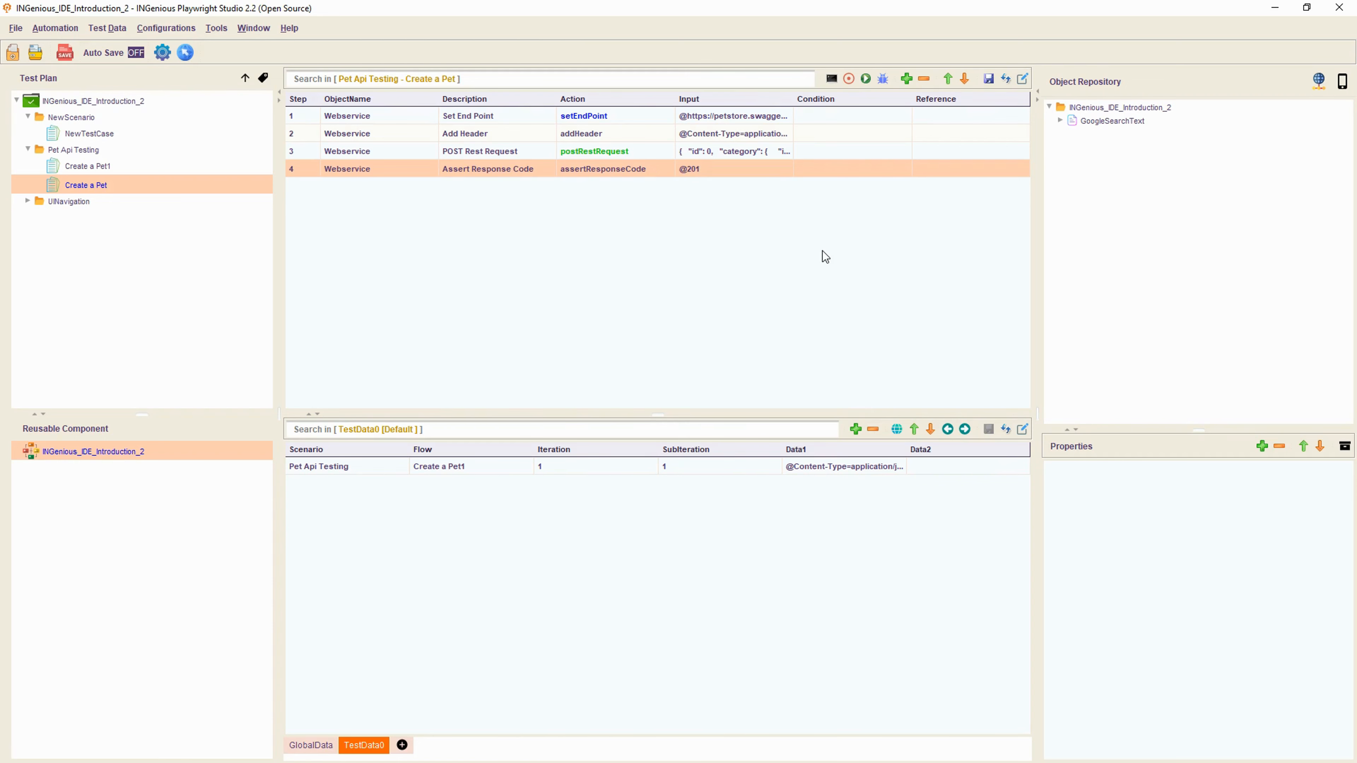
# - Run Create a Pet, confirm it fails with actual status 200, then open Create a Pet1
pyautogui.click(866, 80)
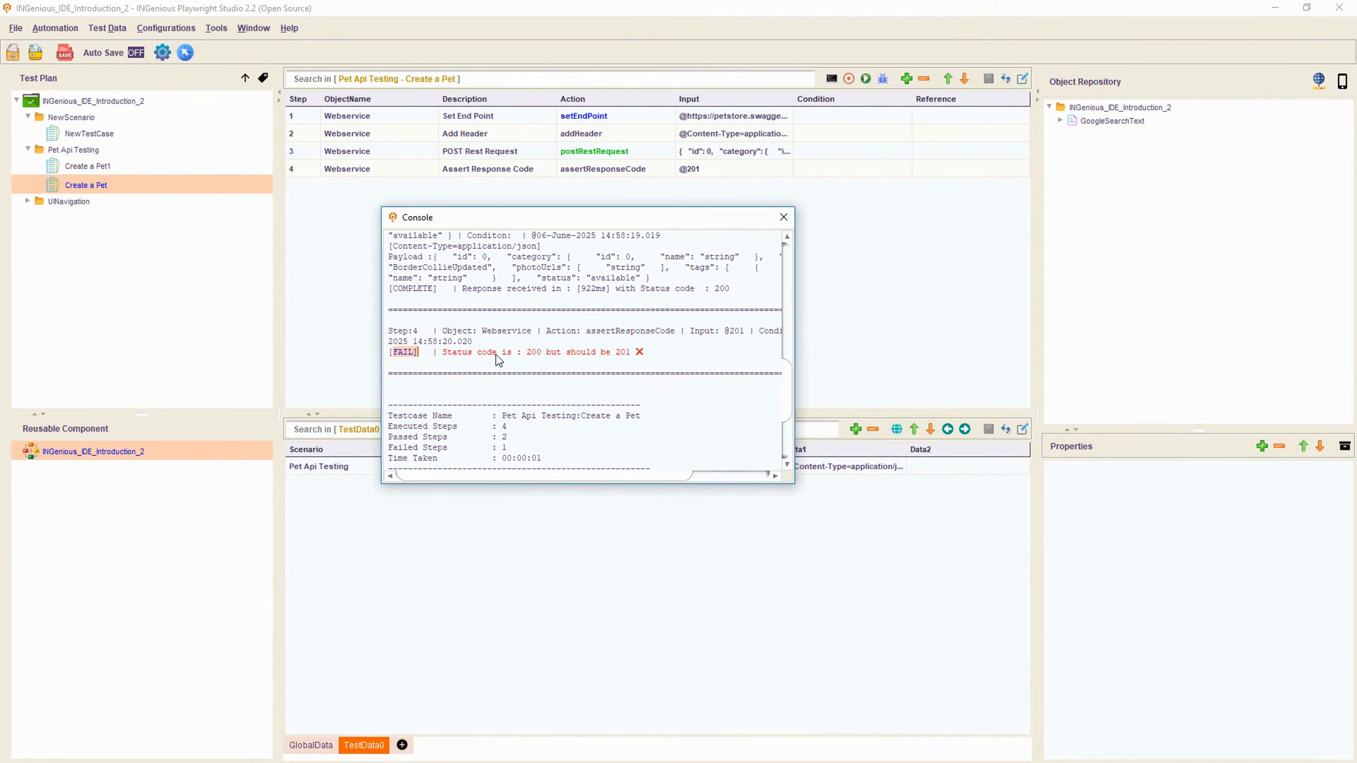
pyautogui.doubleClick(532, 352)
pyautogui.click(783, 220)
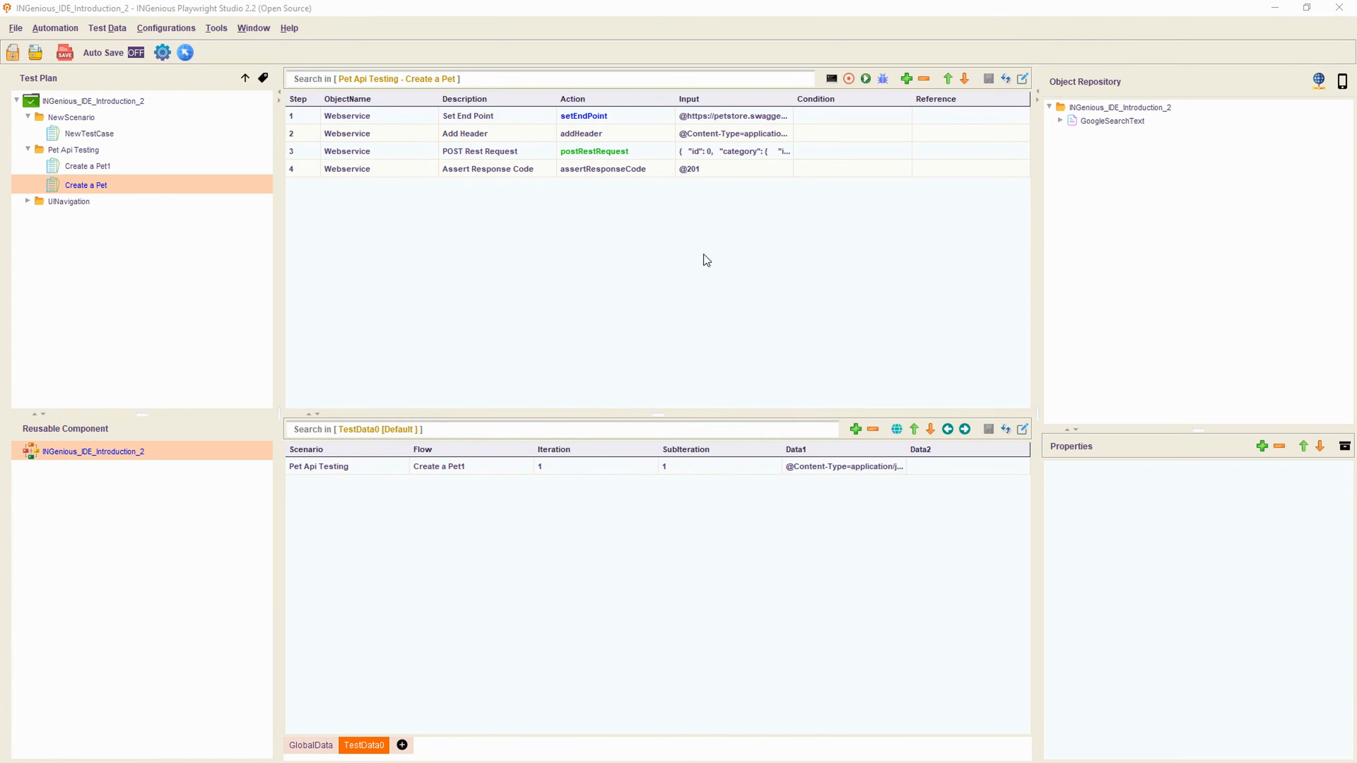
pyautogui.click(732, 170)
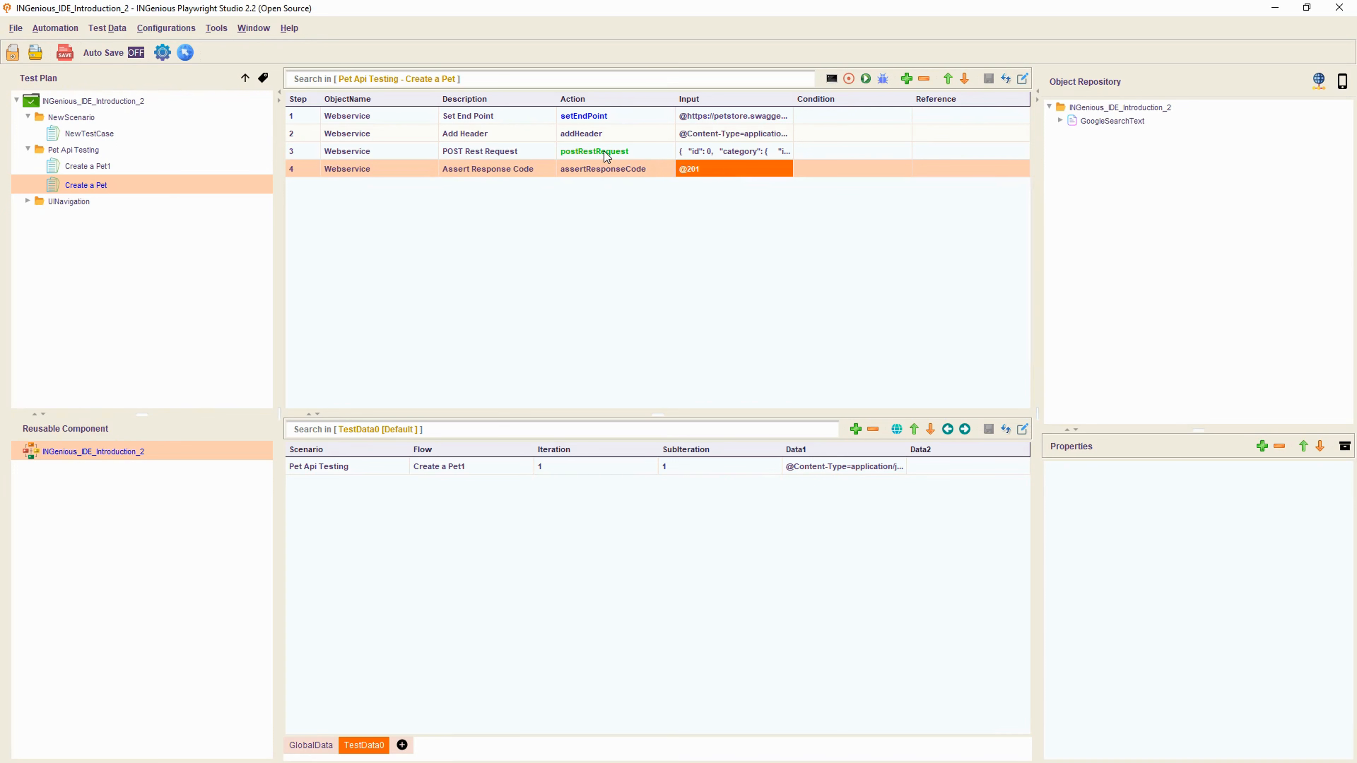
pyautogui.click(104, 168)
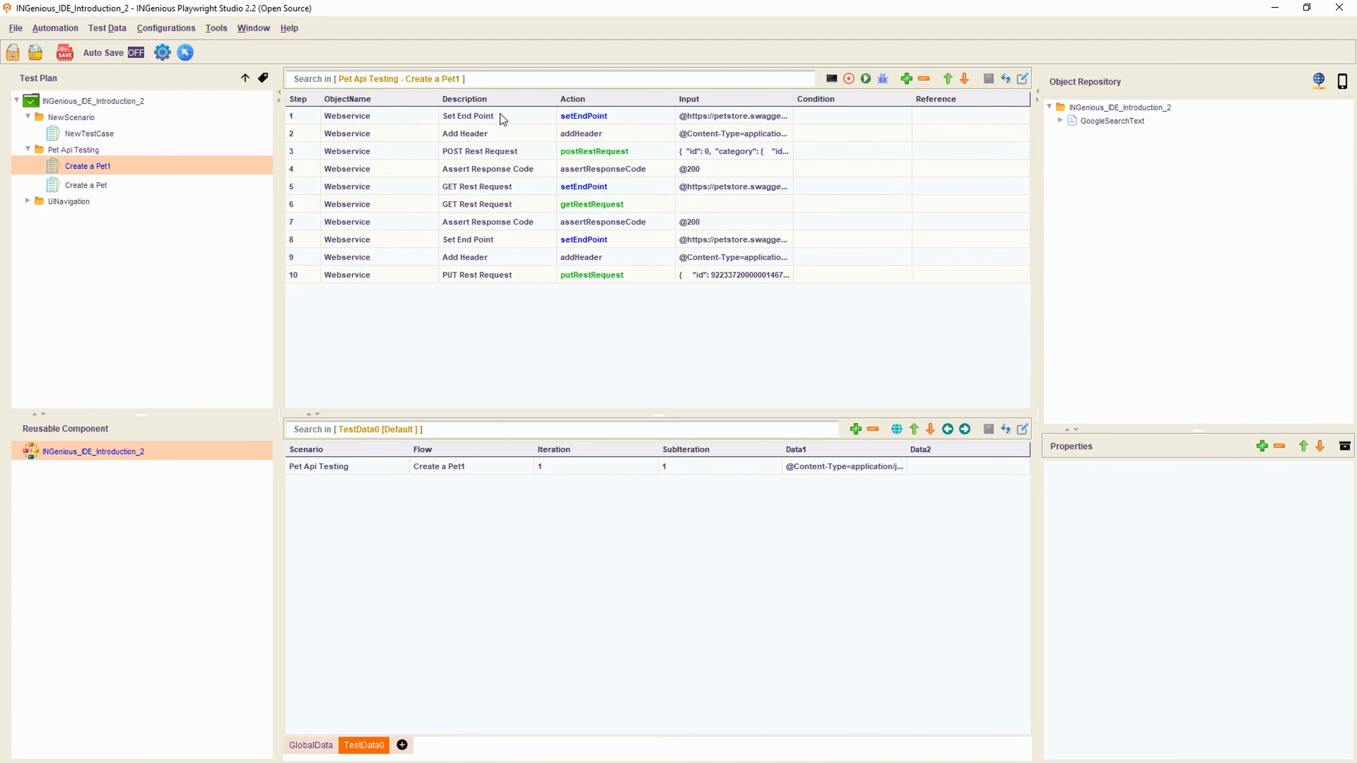
# - Widen the Input column and review steps 1–6: headers, POST request and GET requests
pyautogui.moveTo(497, 119); pyautogui.dragTo(509, 168)
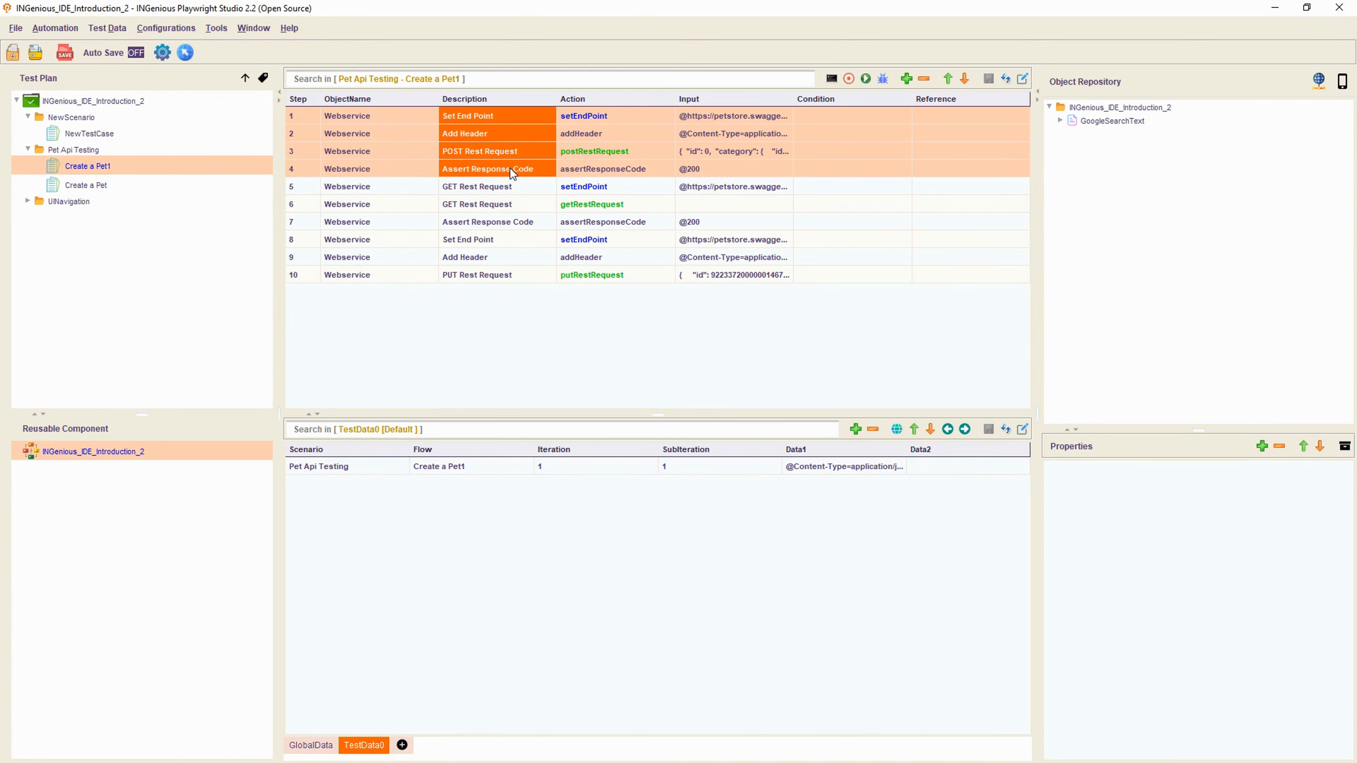
pyautogui.click(512, 188)
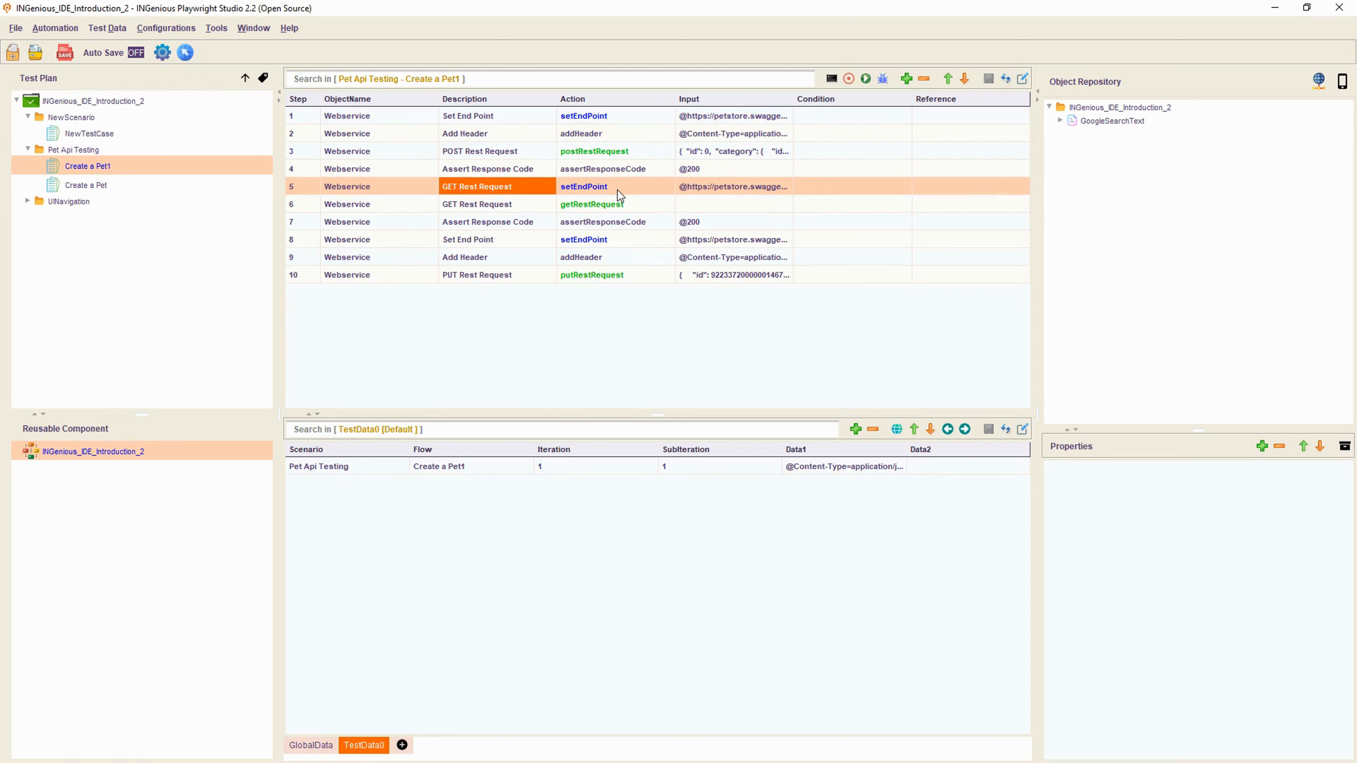
pyautogui.moveTo(793, 100); pyautogui.dragTo(968, 103)
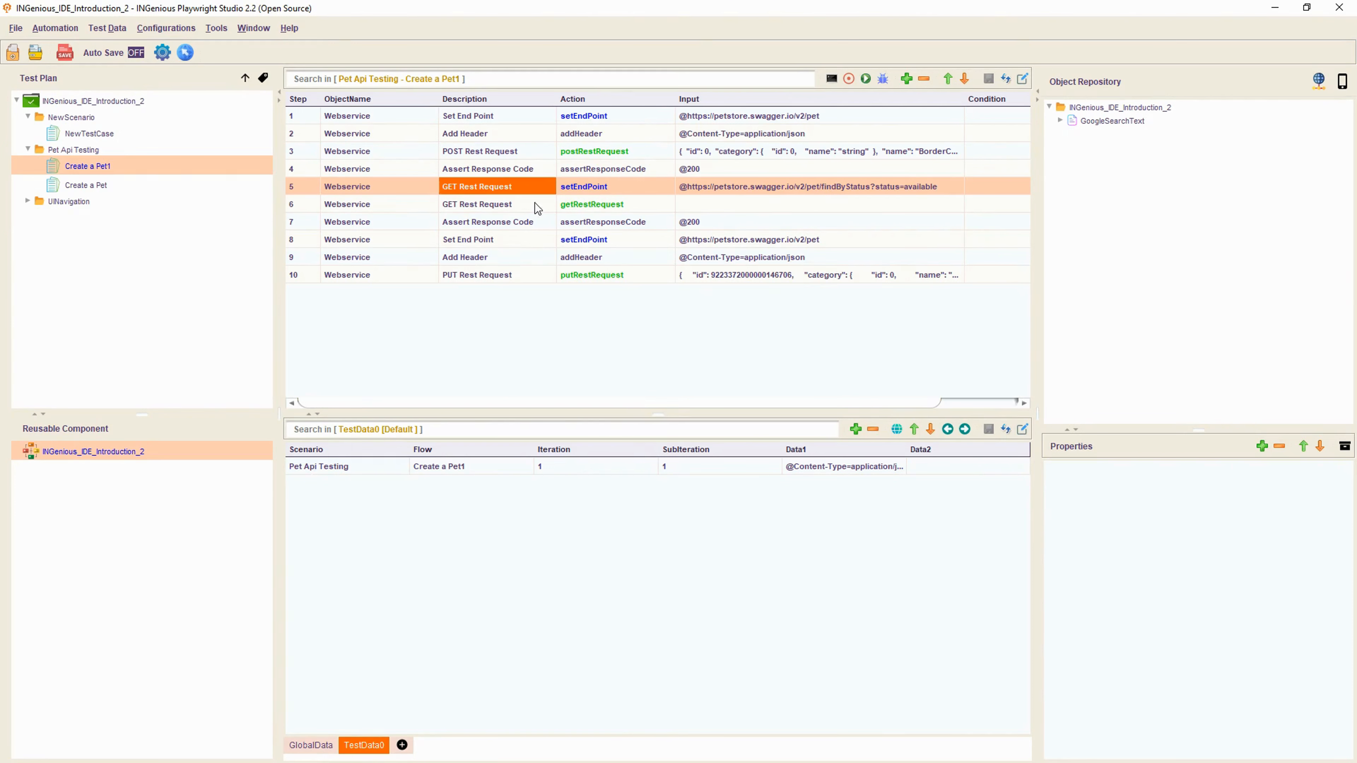
pyautogui.click(505, 207)
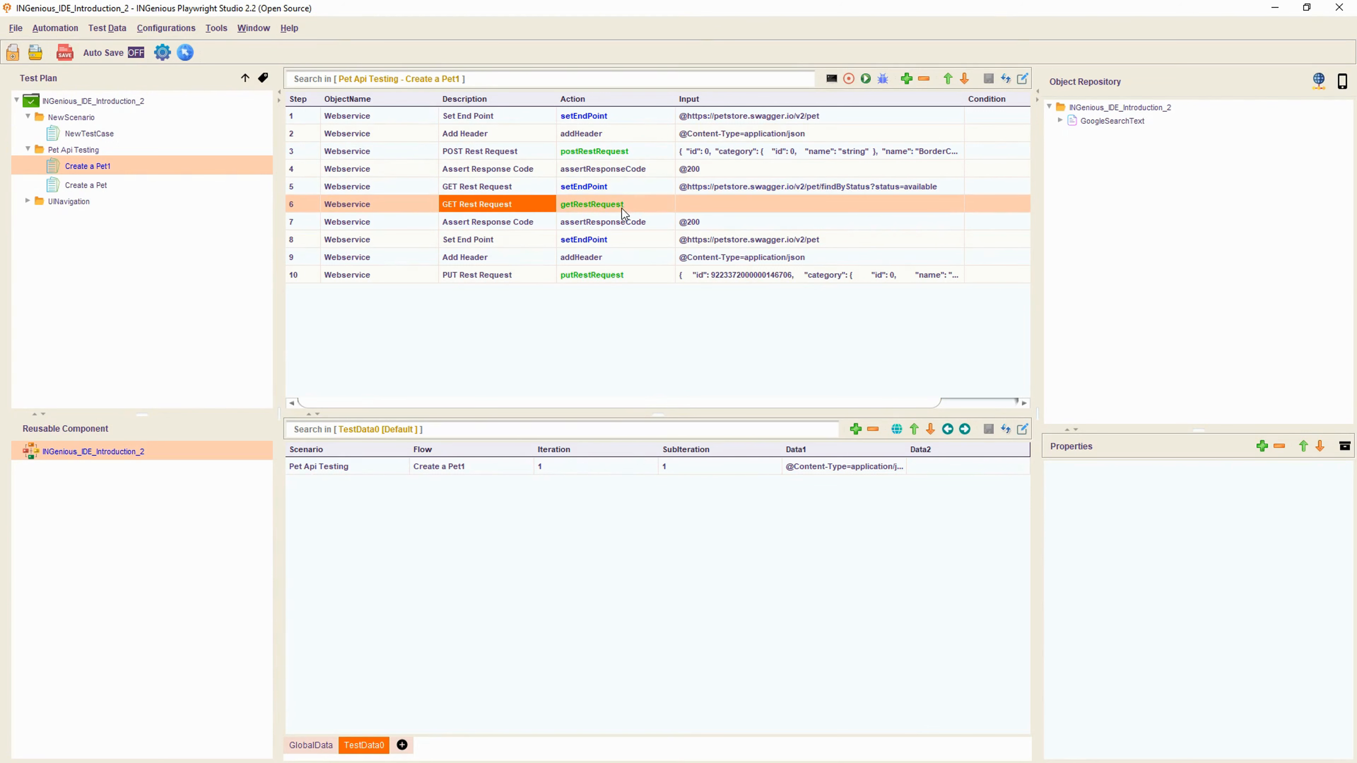
pyautogui.click(620, 199)
pyautogui.click(624, 188)
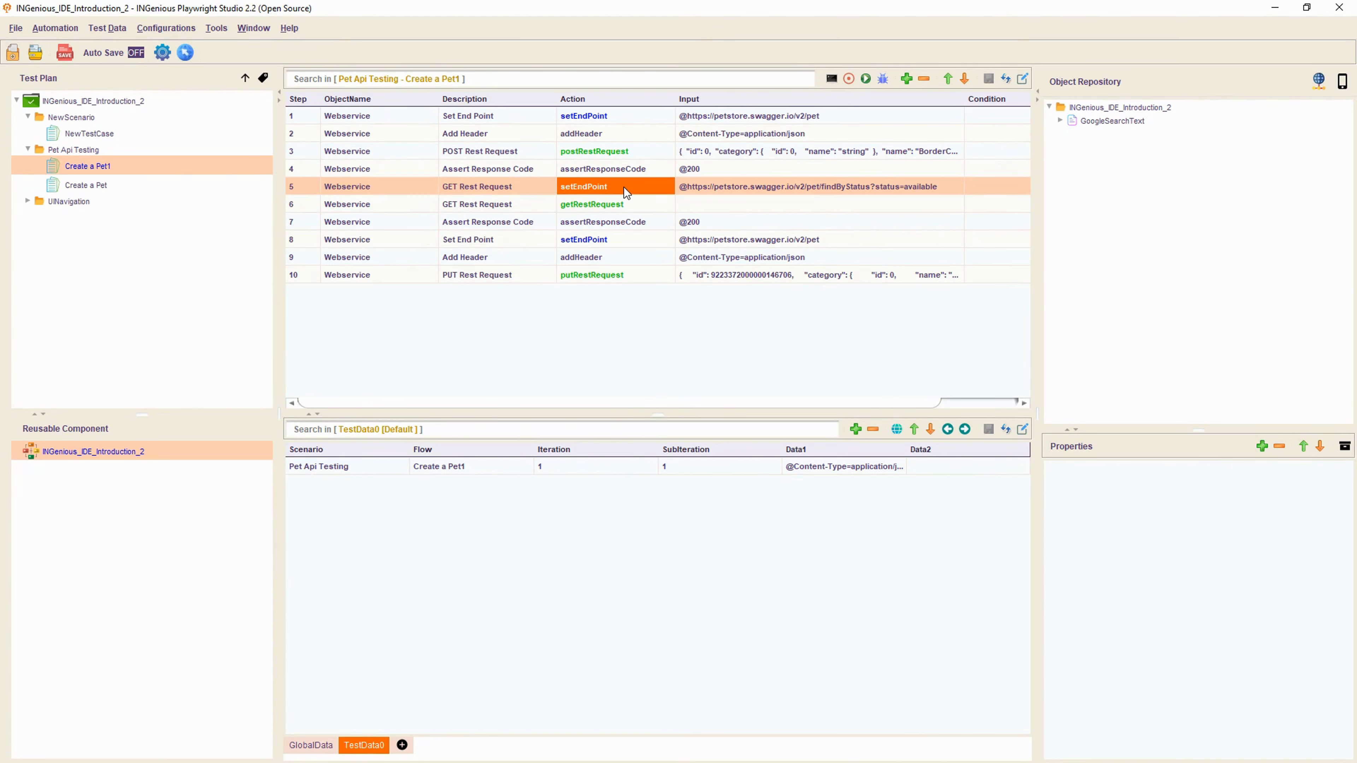
pyautogui.click(630, 206)
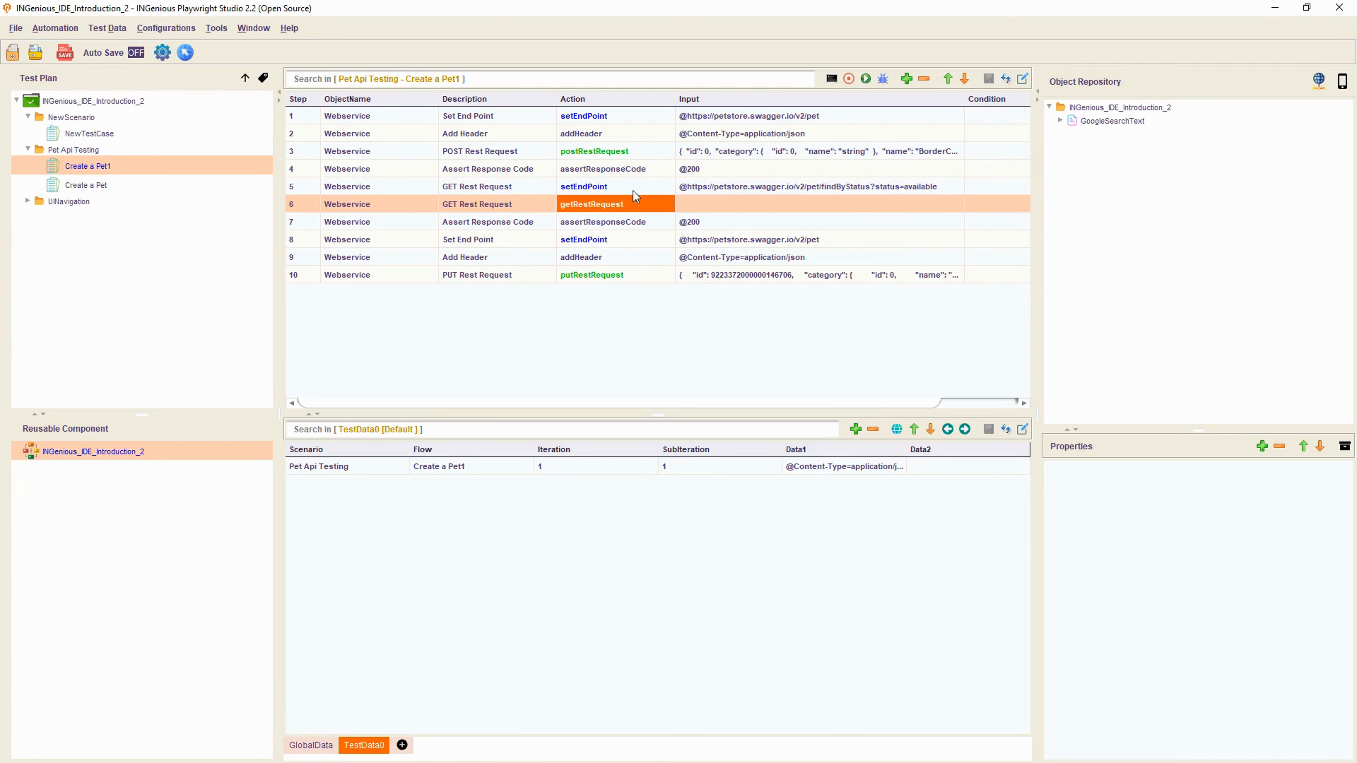
pyautogui.click(579, 145)
pyautogui.click(586, 134)
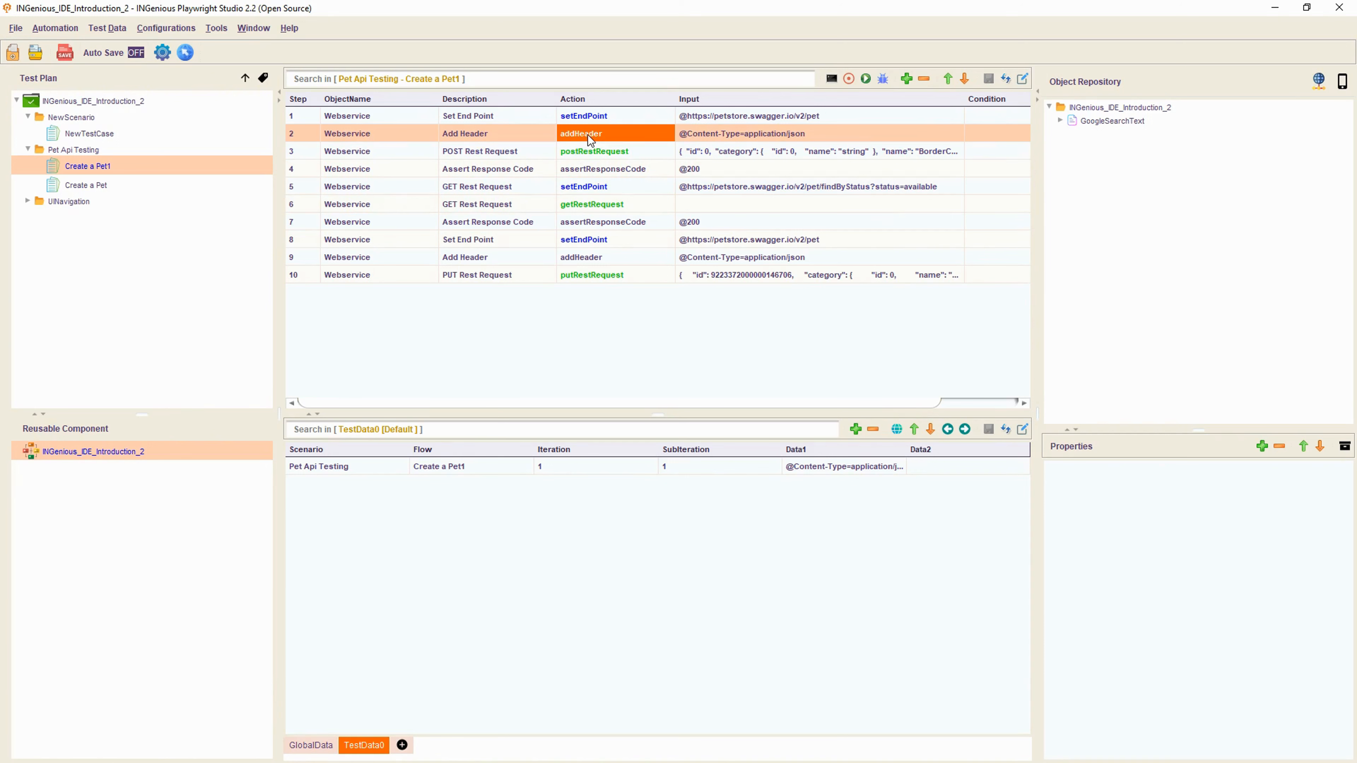
# - Review steps 7–10, including the response-code assertion and the POST and PUT request bodies
pyautogui.click(633, 224)
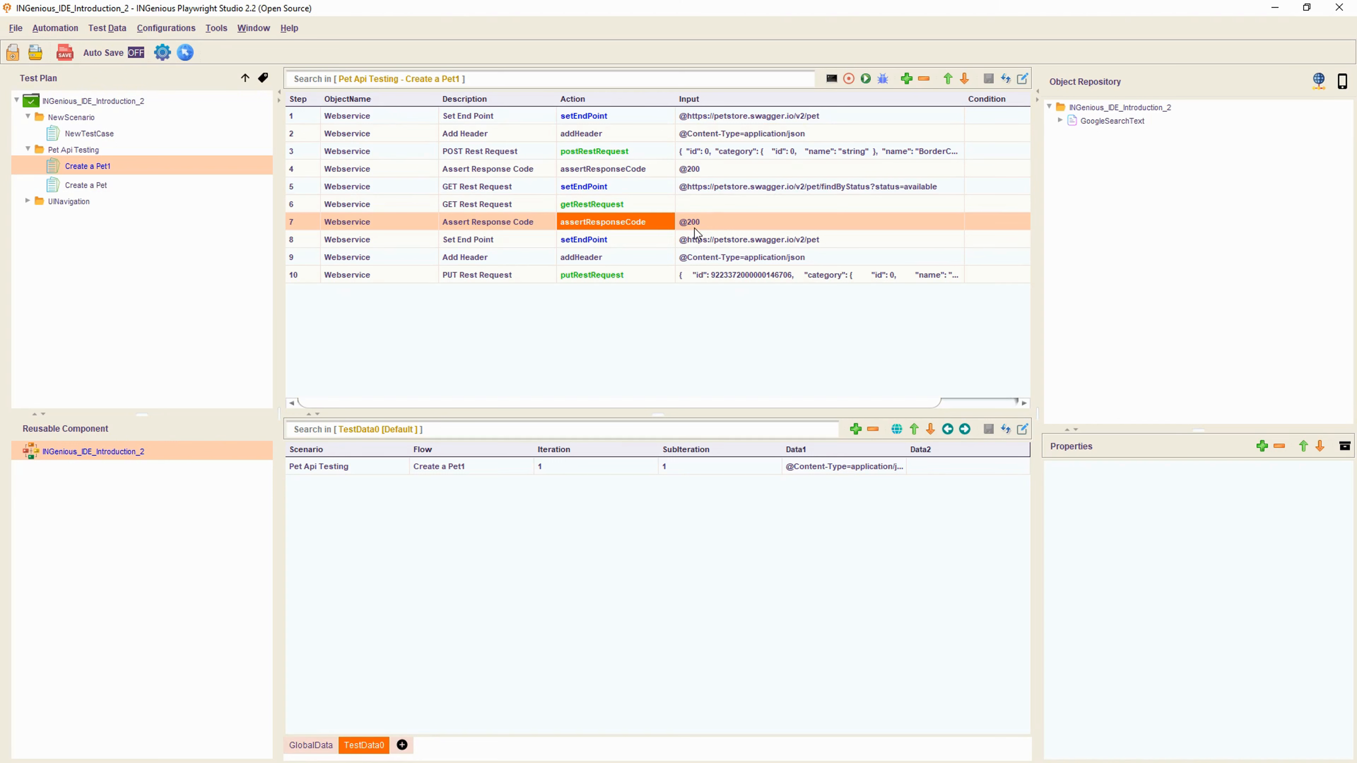
pyautogui.click(705, 243)
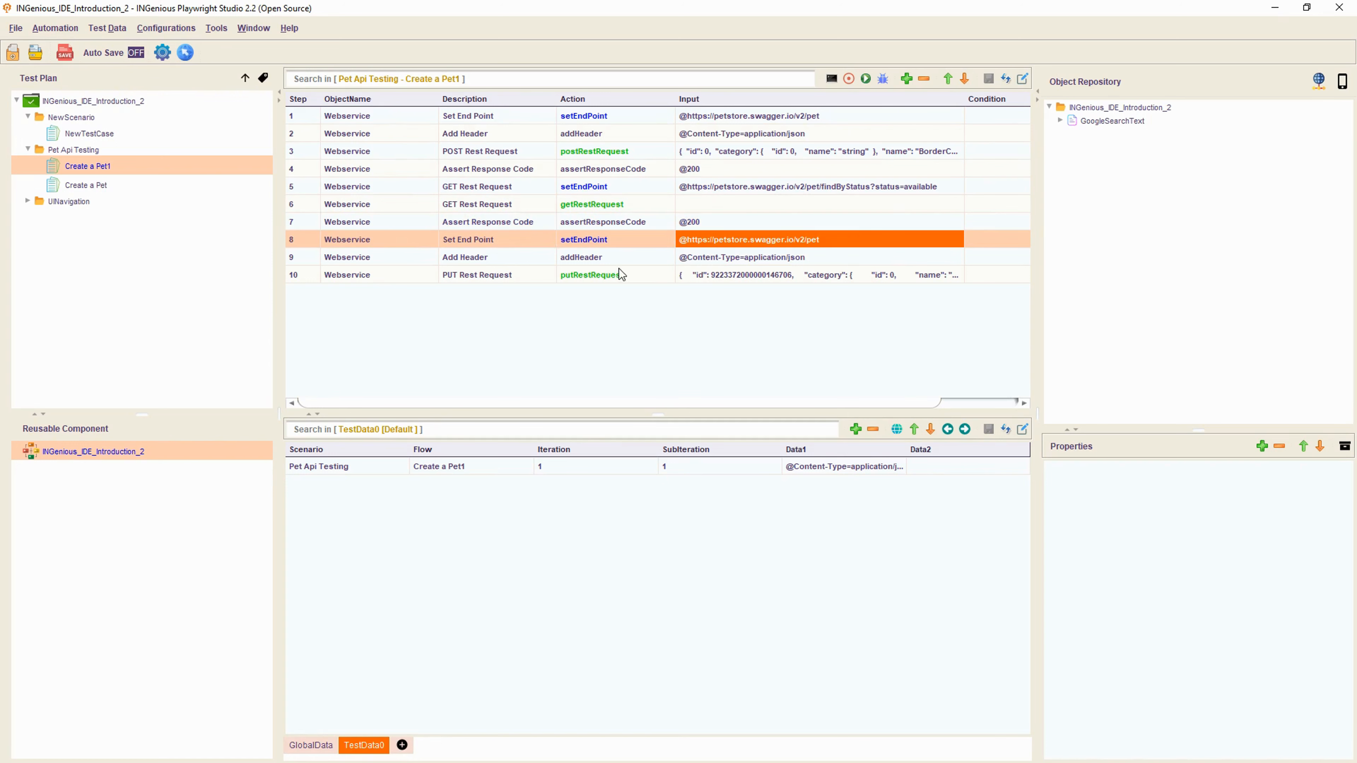
pyautogui.click(616, 259)
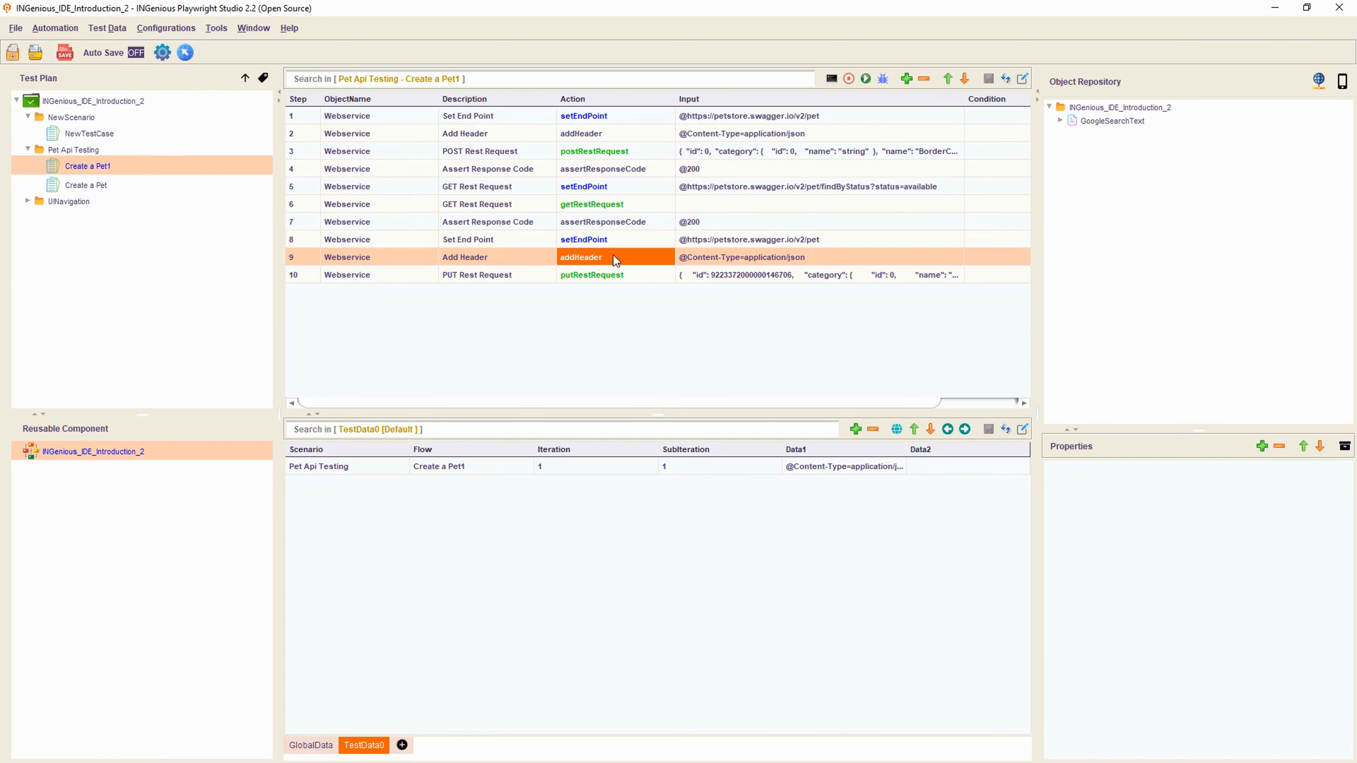
pyautogui.click(646, 277)
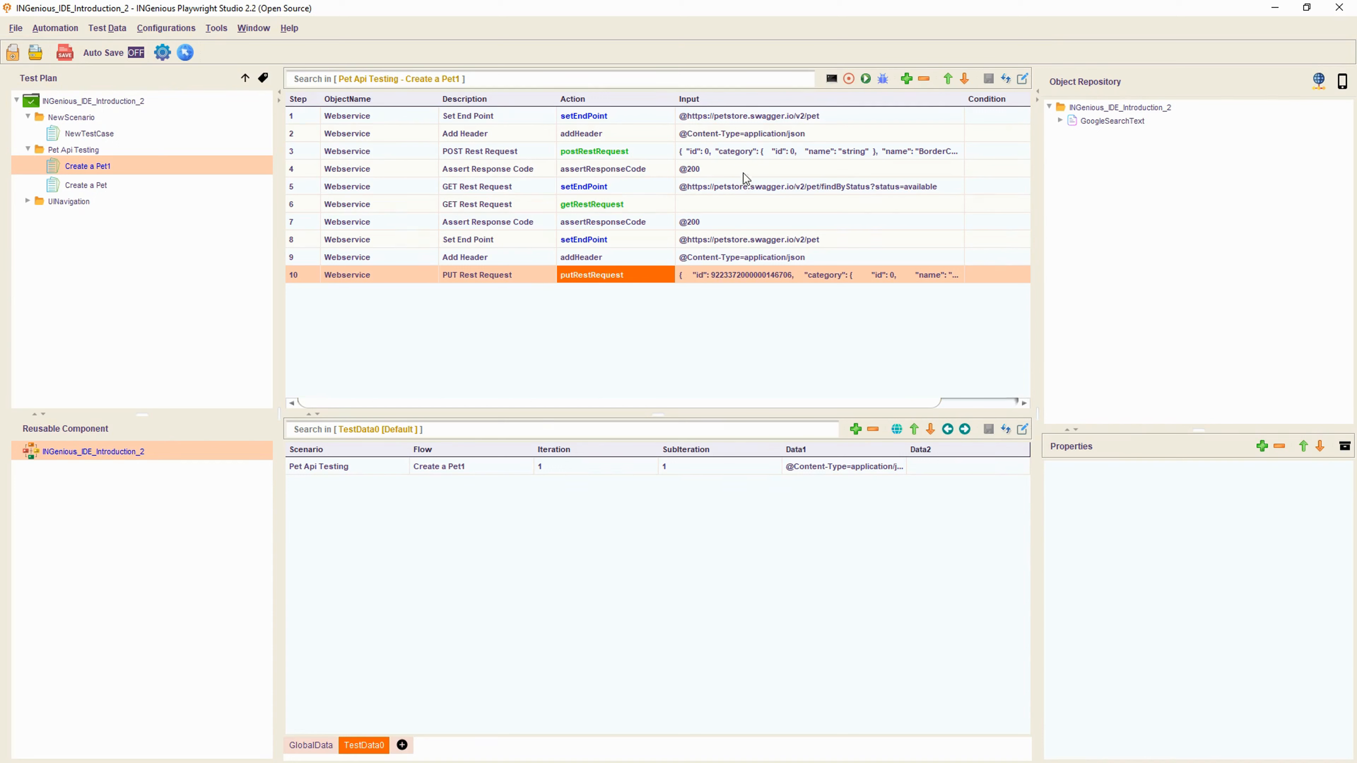
pyautogui.click(744, 153)
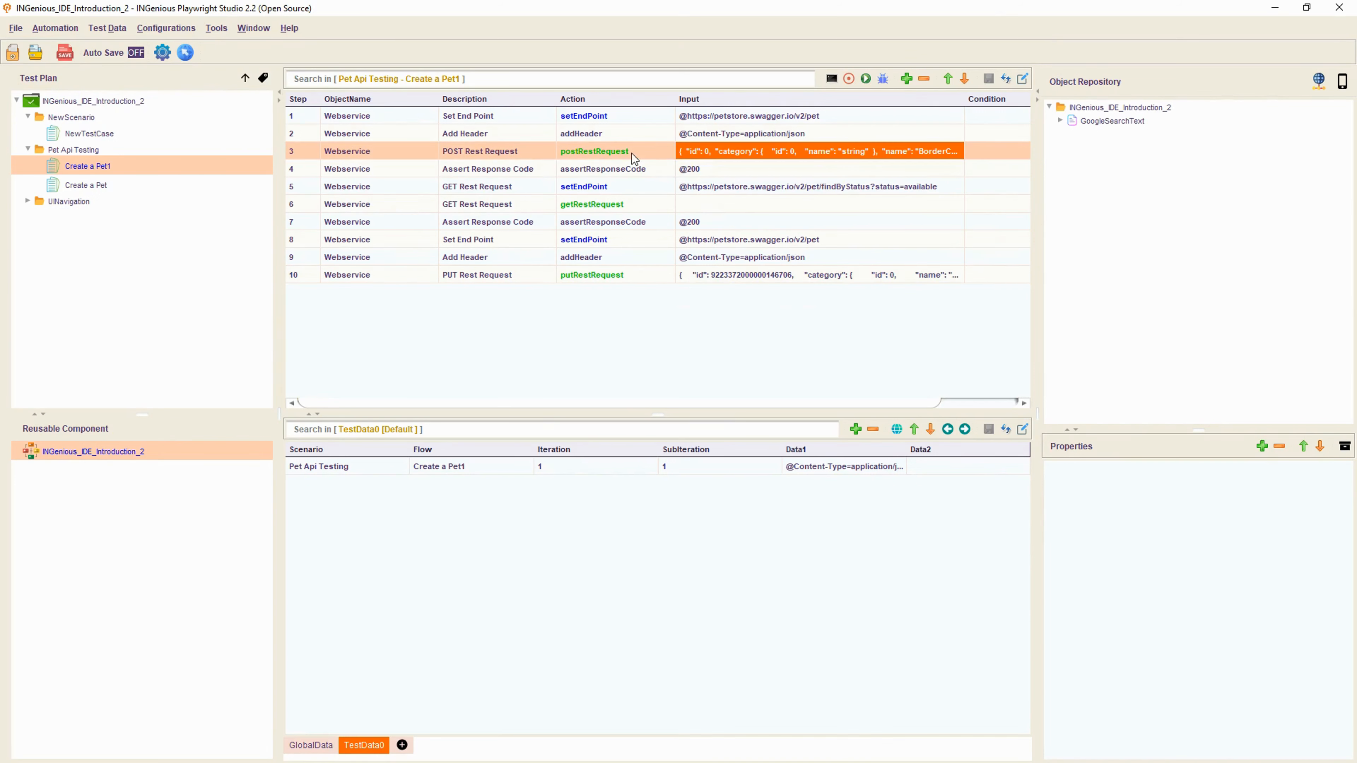
pyautogui.click(705, 276)
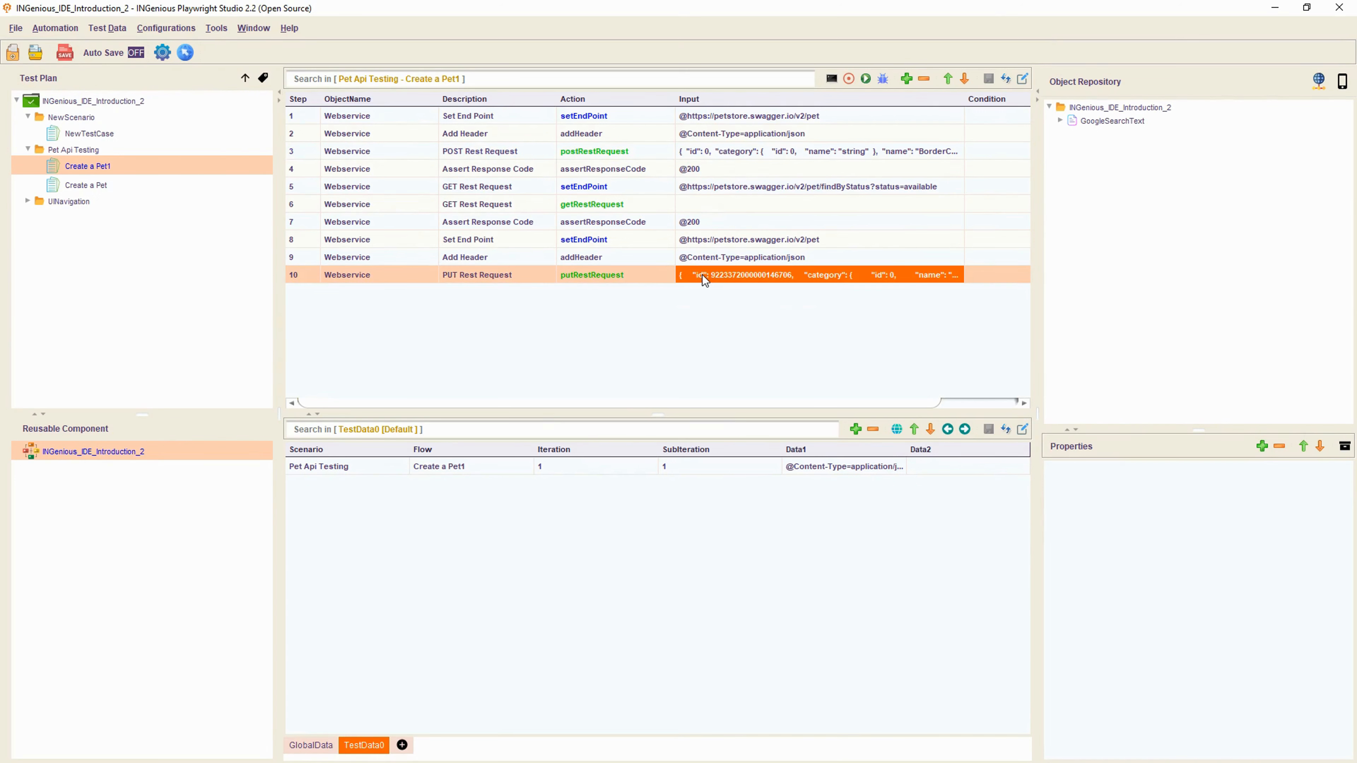
# - Append 345 to BorderCollie in step 10's PUT request body, making it BorderCollie345
pyautogui.doubleClick(784, 278)
pyautogui.moveTo(881, 276); pyautogui.dragTo(983, 272)
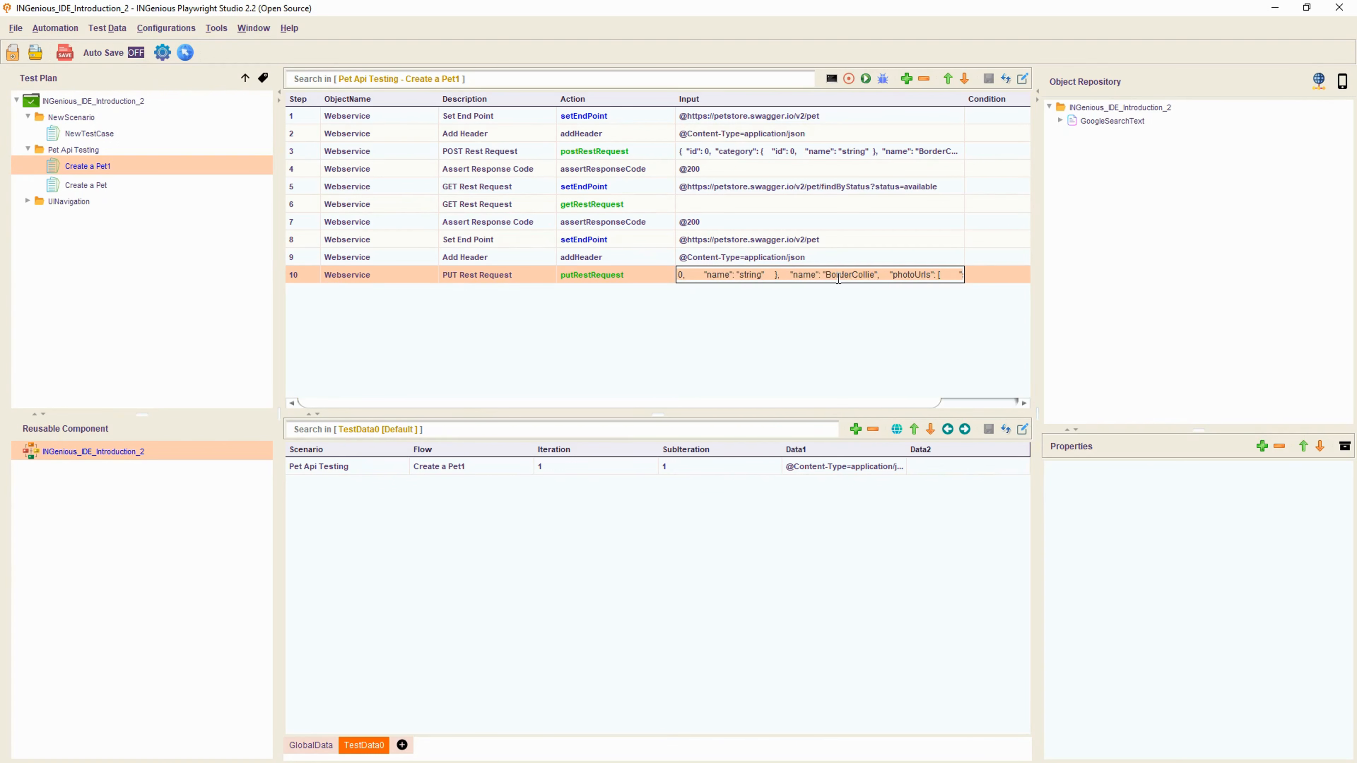
pyautogui.doubleClick(849, 274)
pyautogui.click(874, 274)
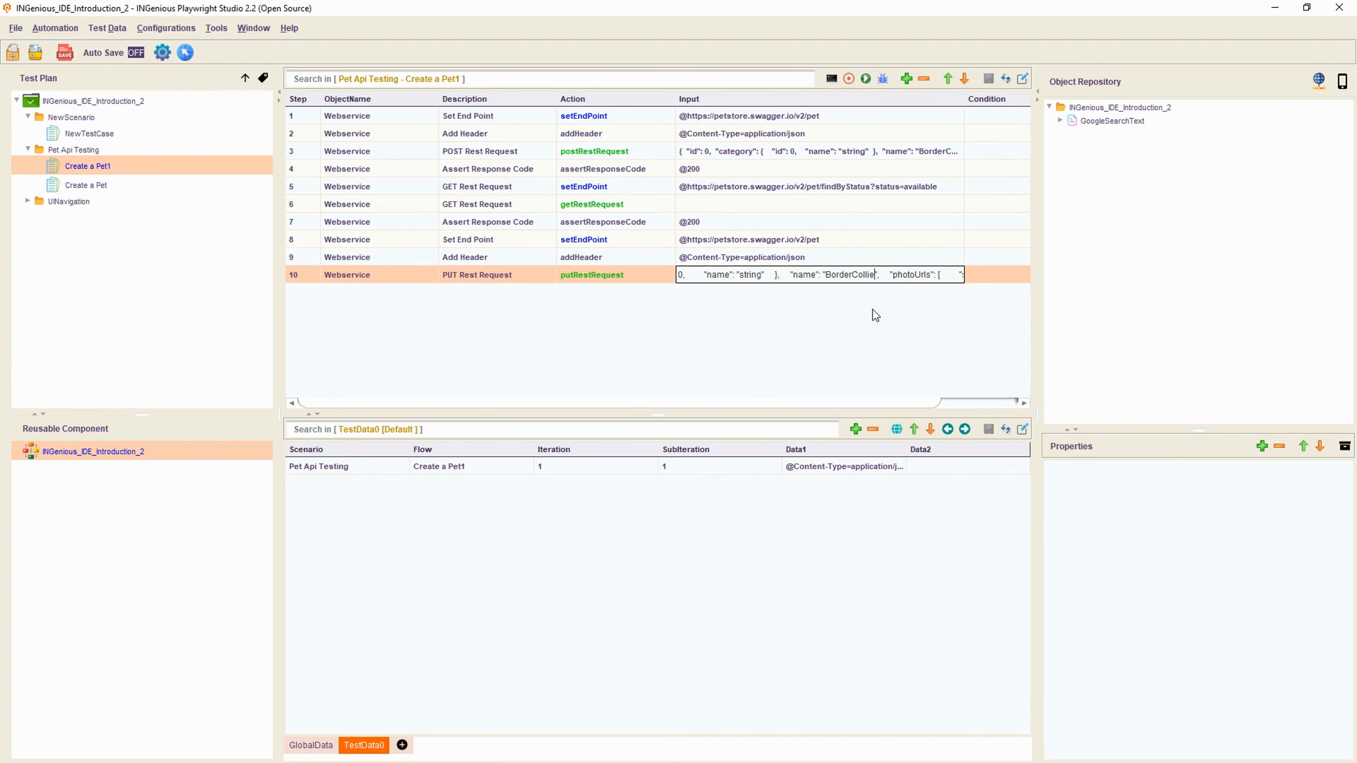
pyautogui.write('345')
pyautogui.press('Return')
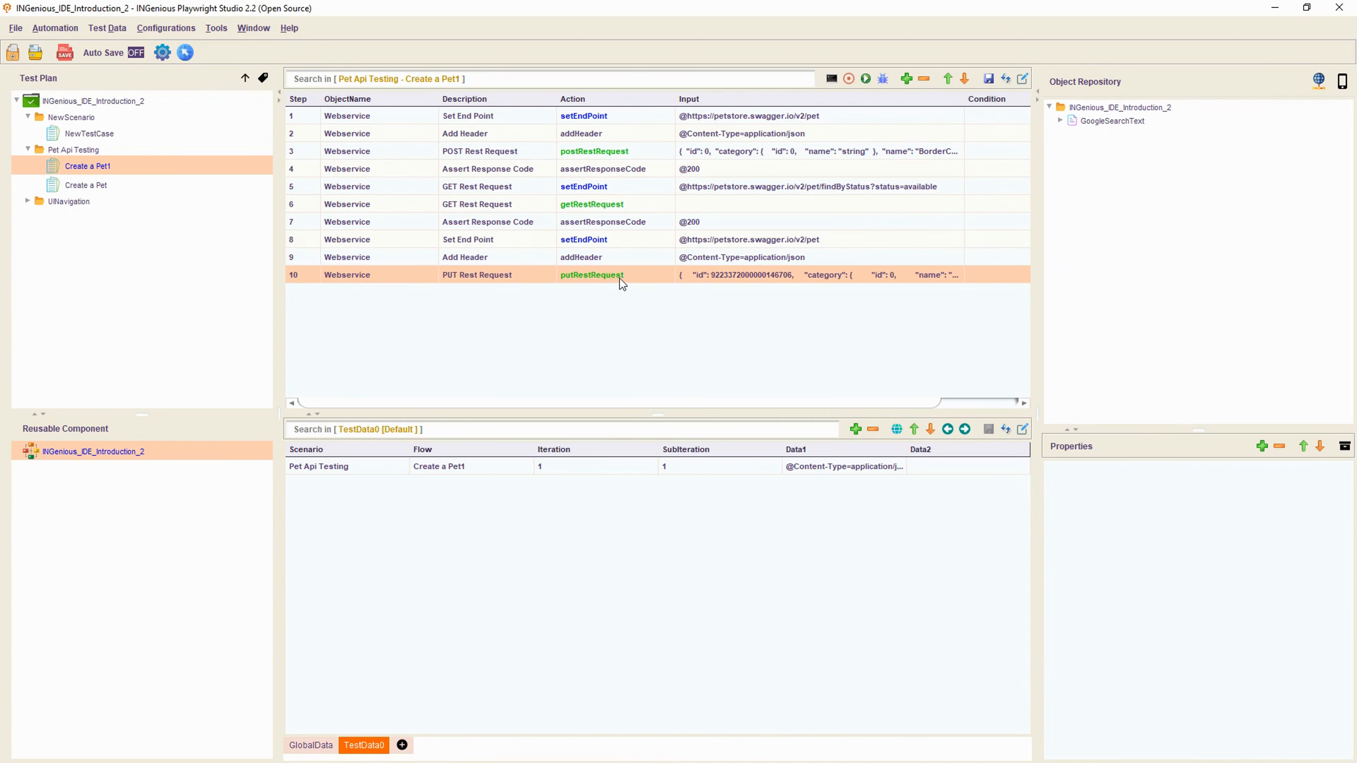
pyautogui.click(907, 78)
pyautogui.click(368, 293)
pyautogui.click(369, 290)
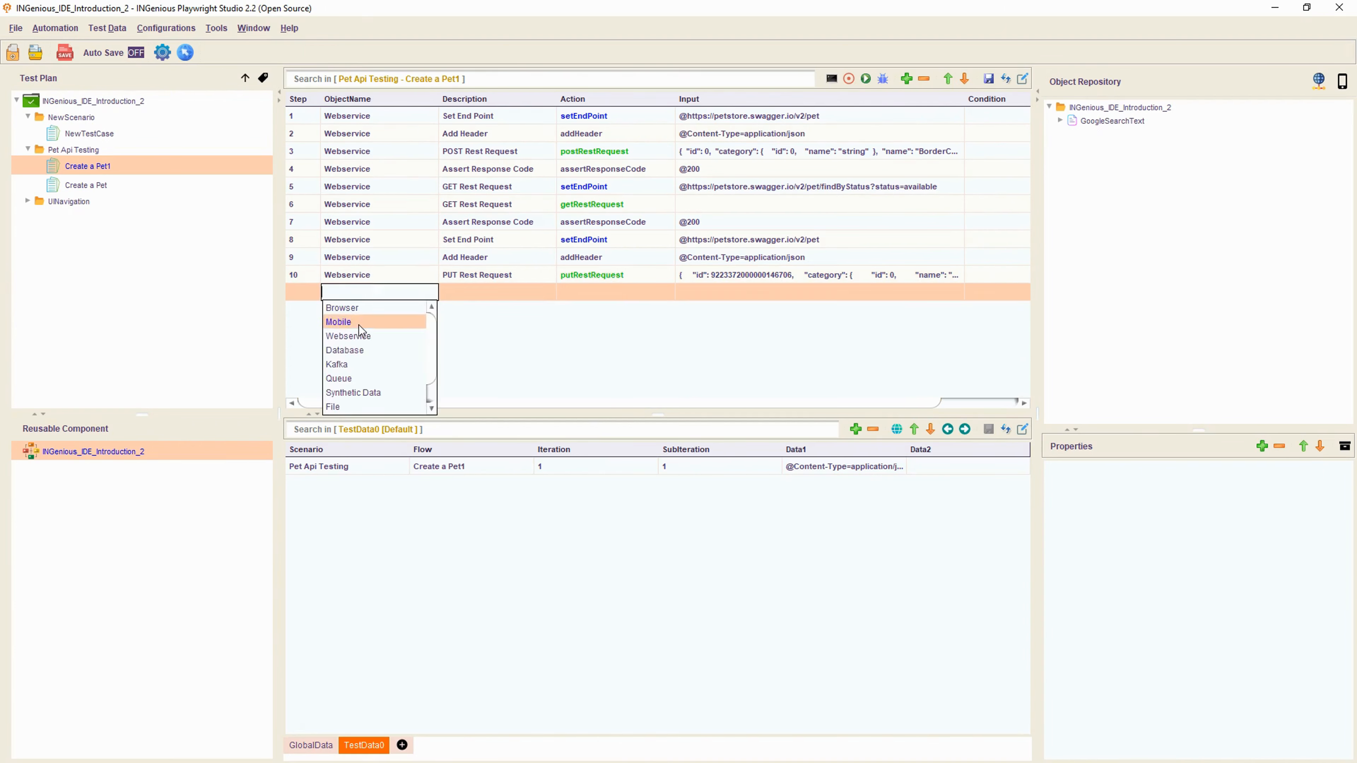
pyautogui.click(358, 334)
pyautogui.click(602, 293)
pyautogui.click(602, 293)
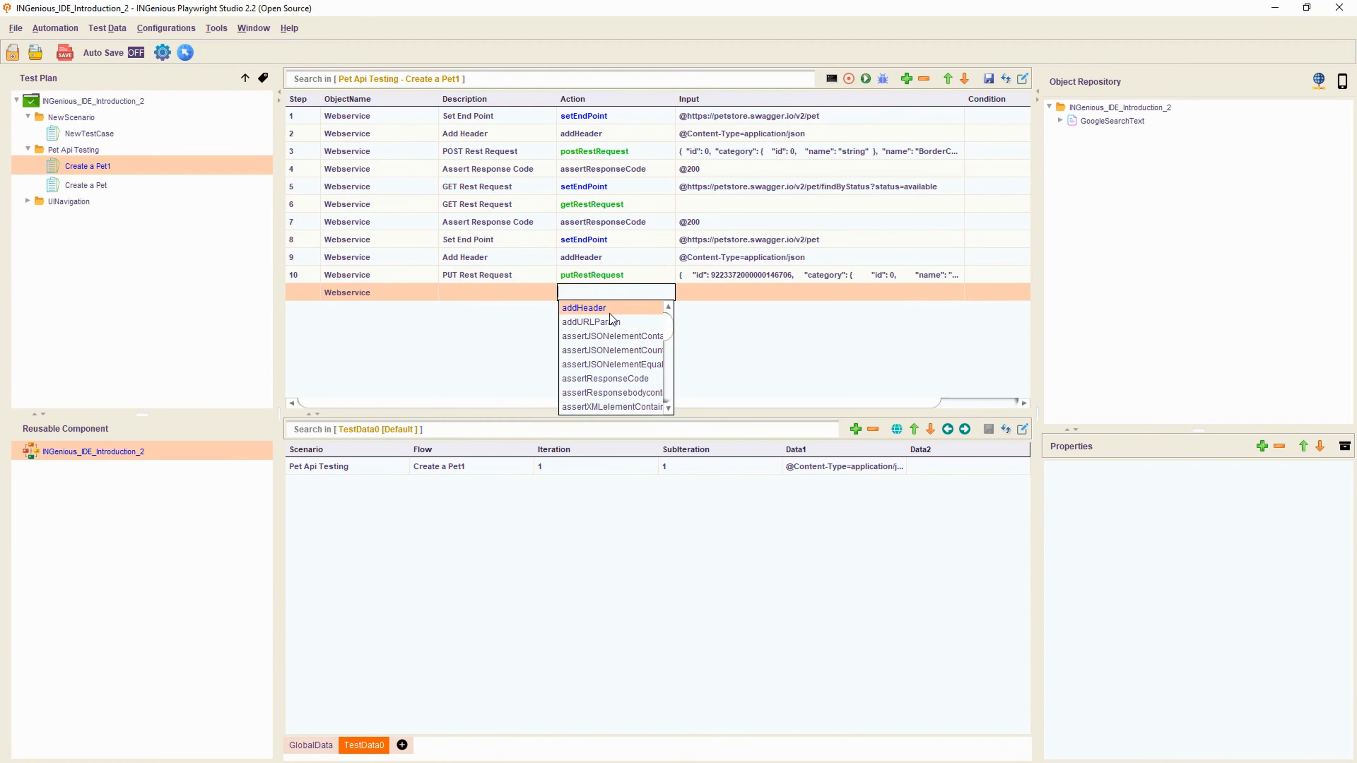
pyautogui.write('asser')
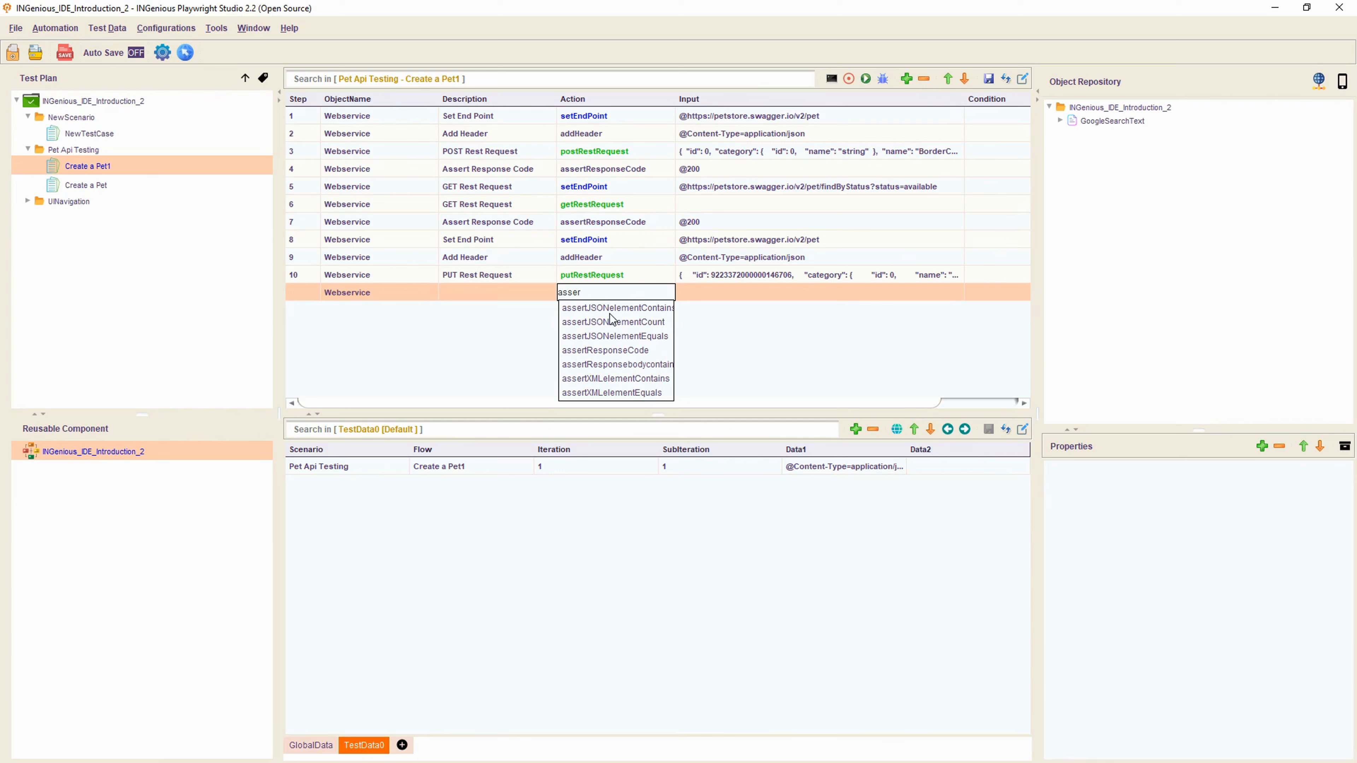
pyautogui.click(648, 351)
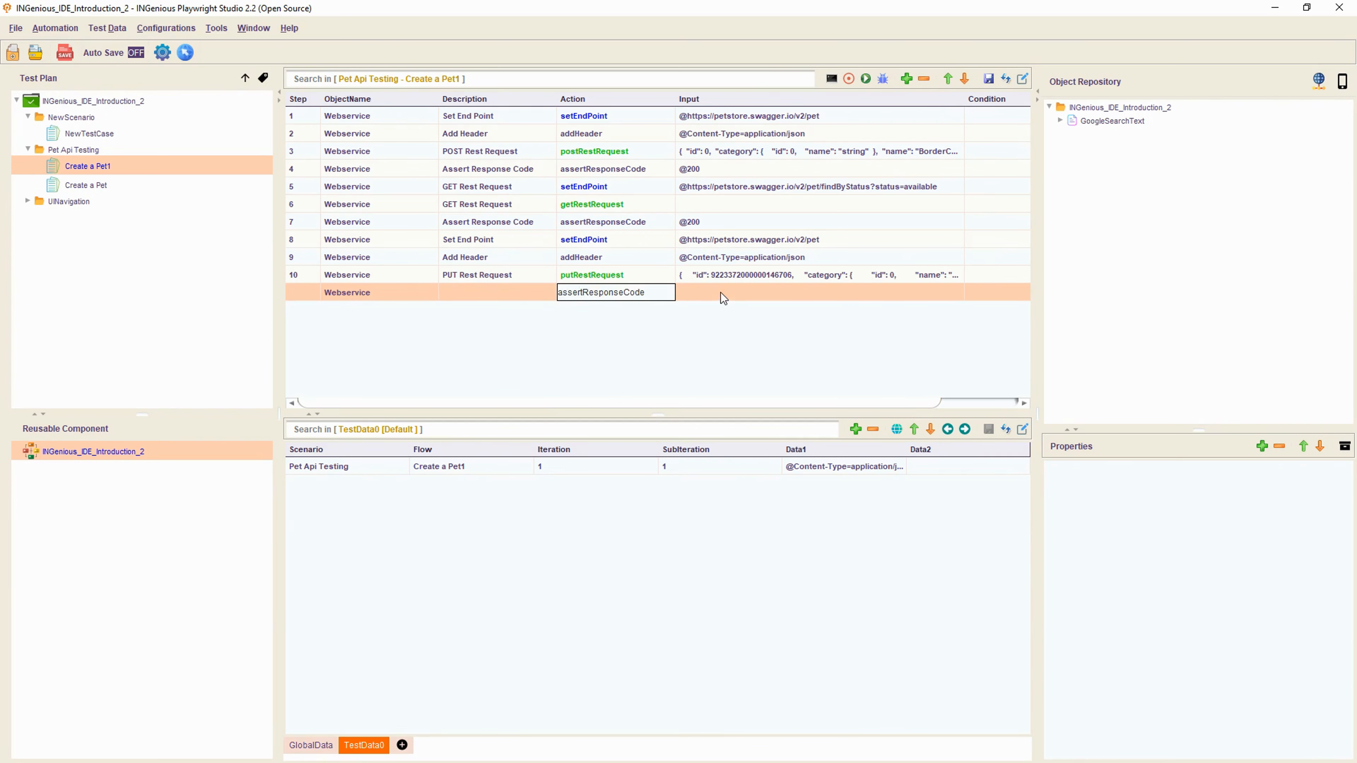
pyautogui.click(721, 293)
pyautogui.write('@200')
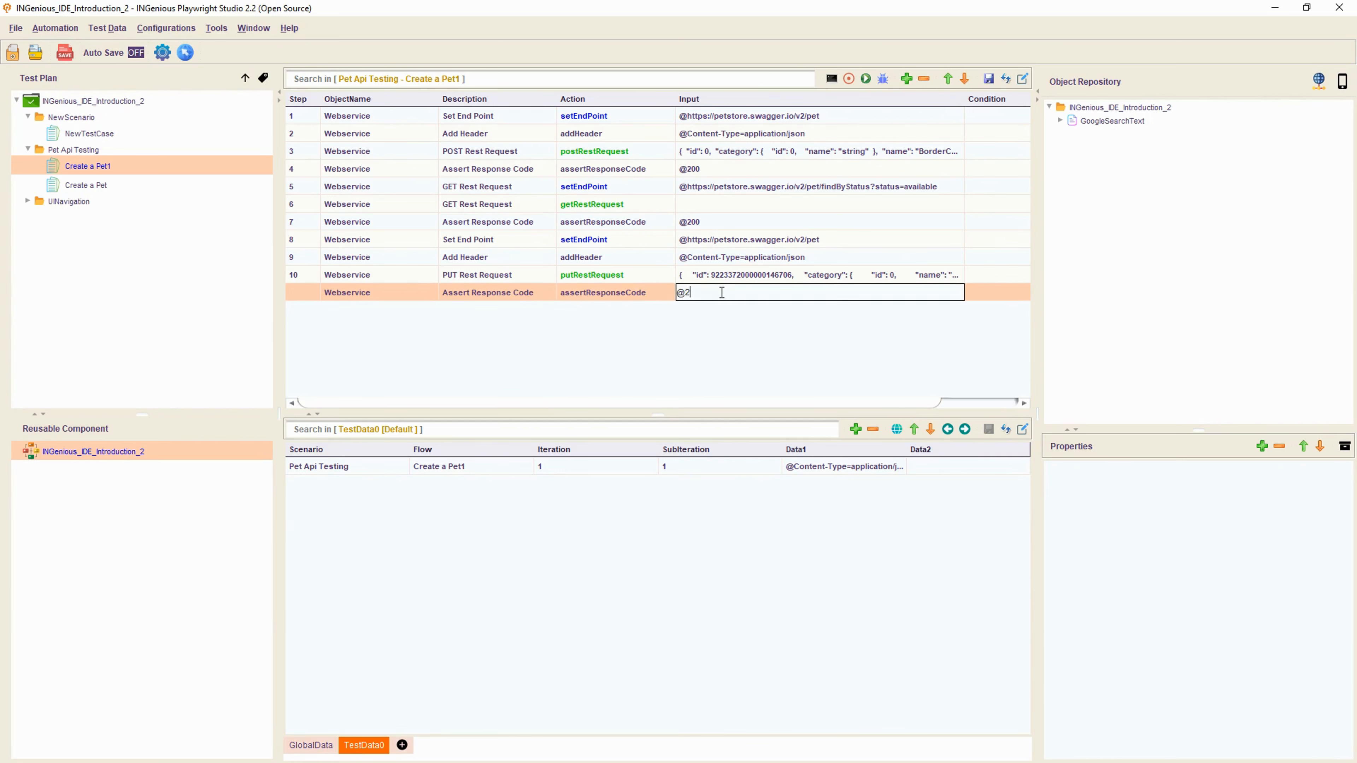
pyautogui.click(748, 346)
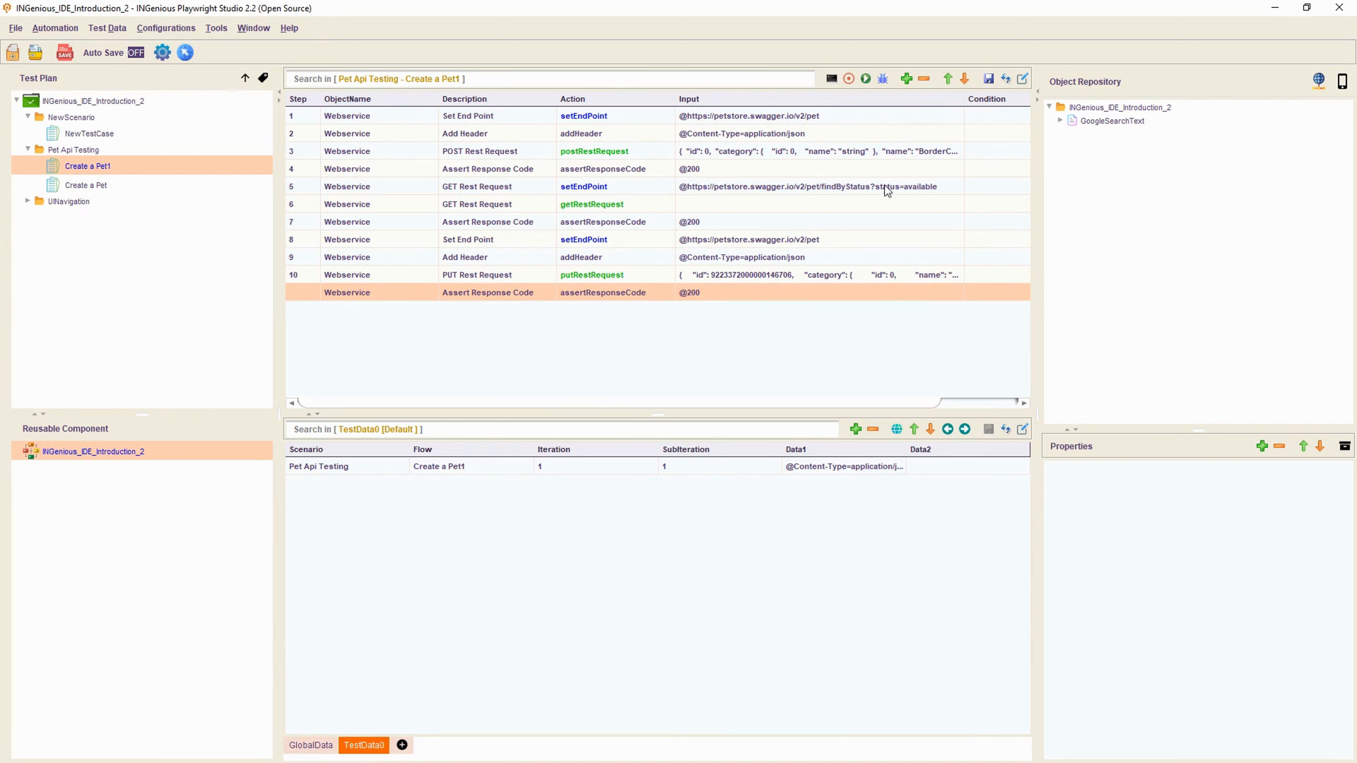
# - Add an extra empty step row, then delete it again
pyautogui.click(907, 79)
pyautogui.click(746, 275)
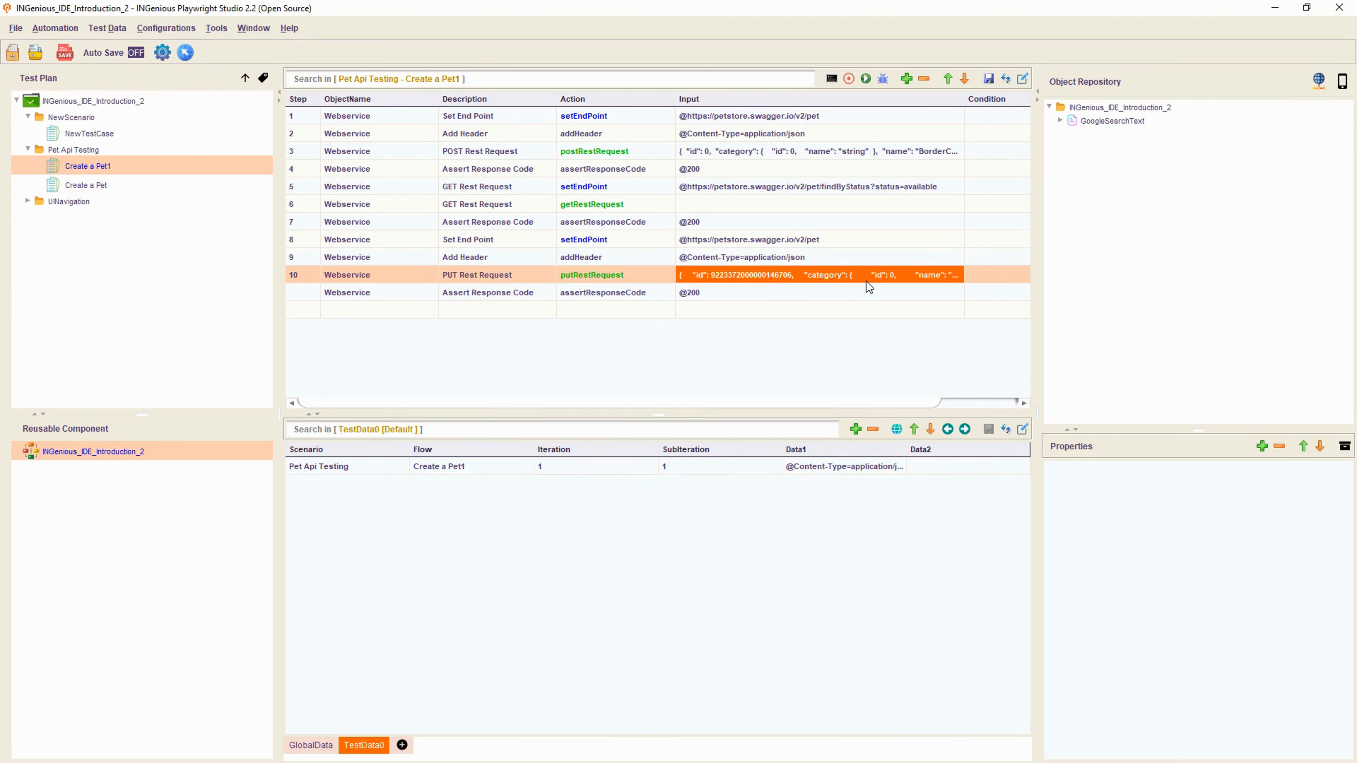
pyautogui.click(639, 316)
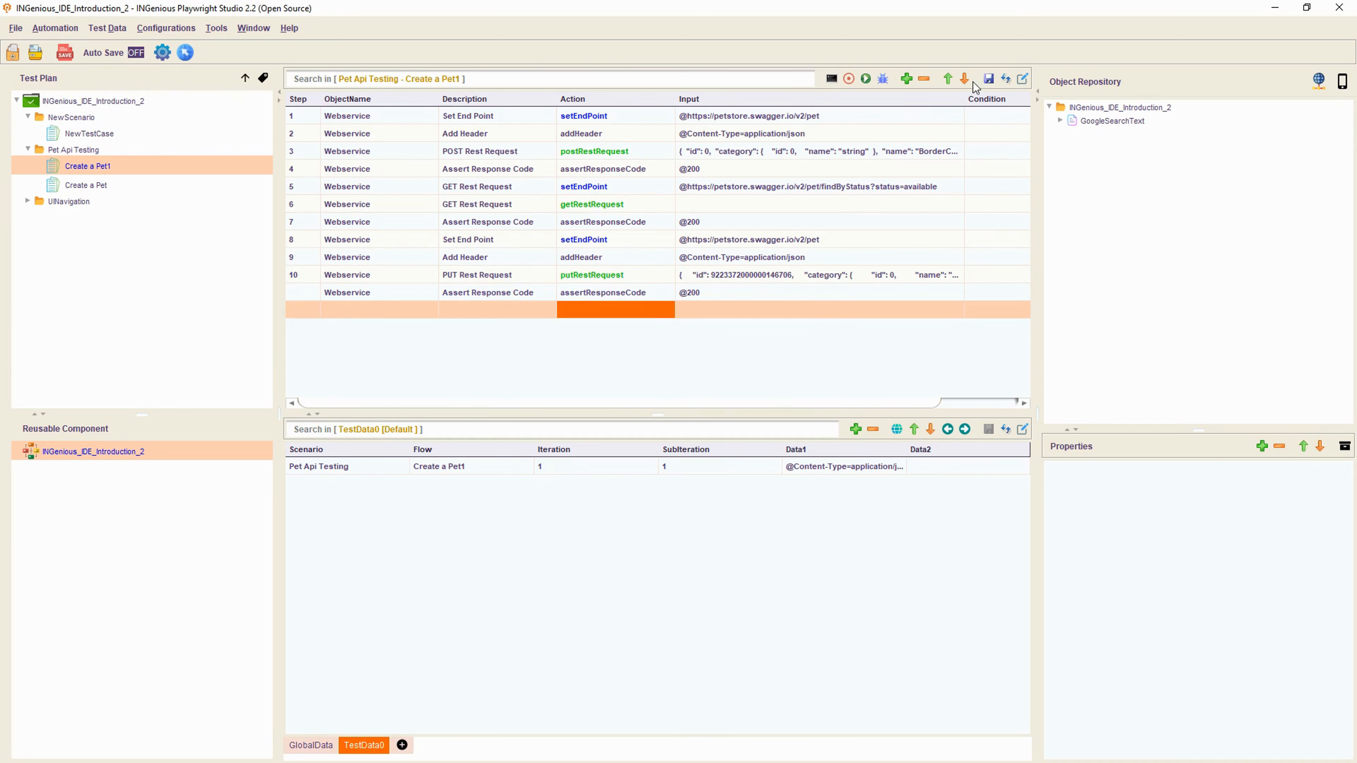
pyautogui.click(864, 81)
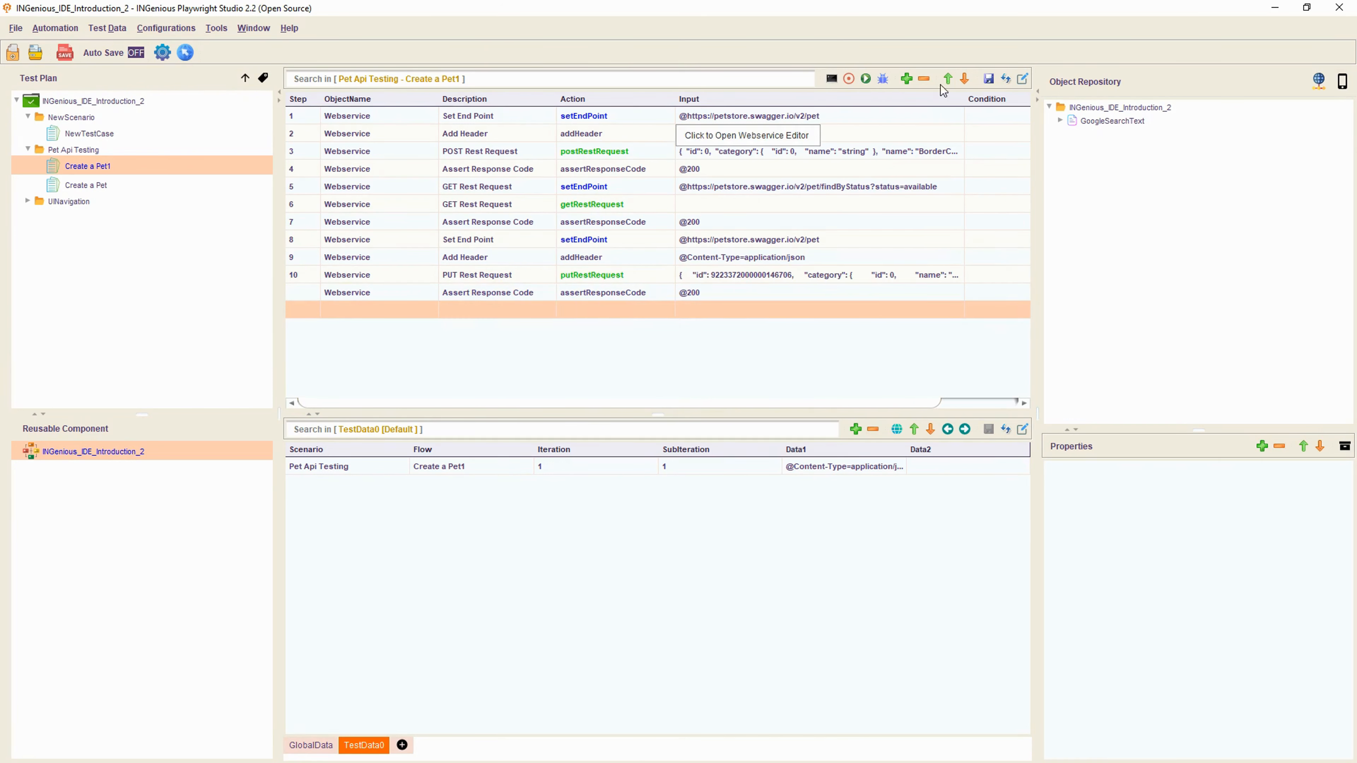
pyautogui.click(921, 79)
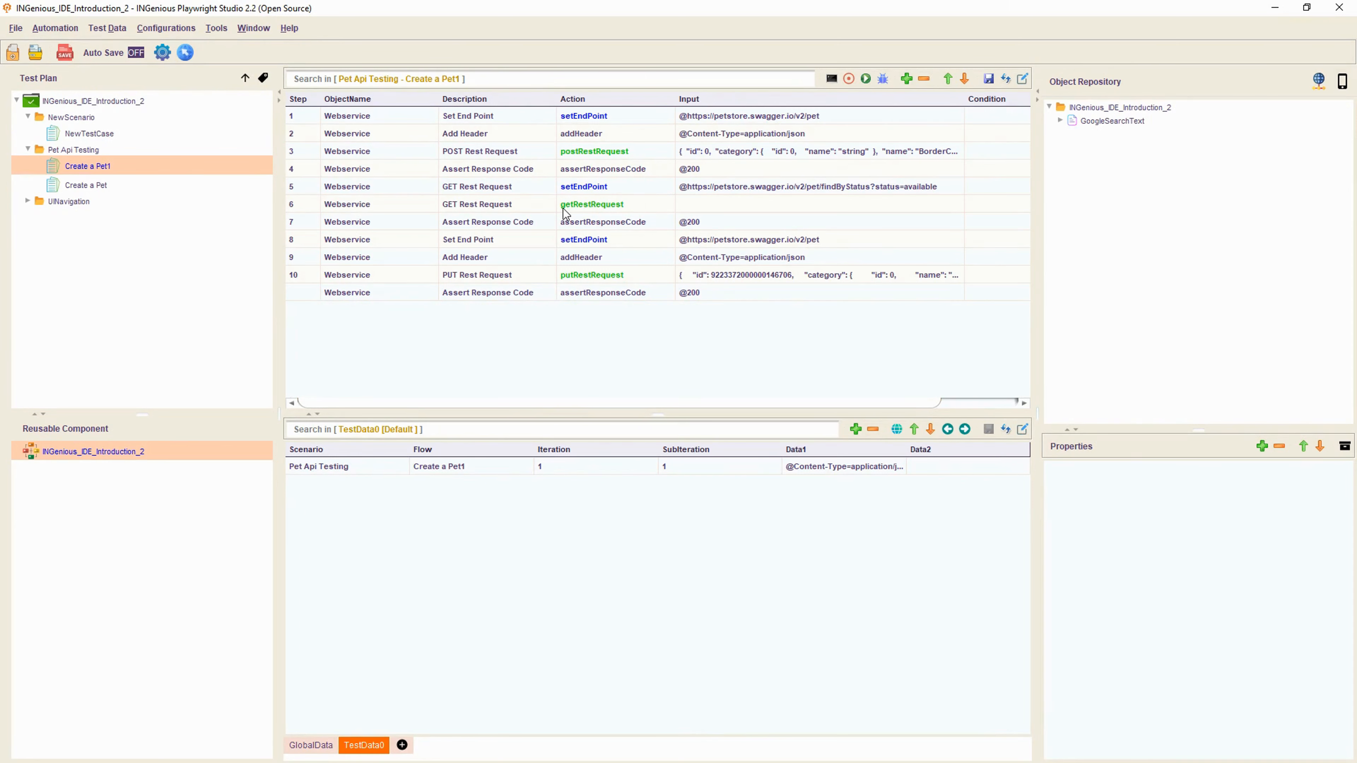
# - Review steps 6, 7, 10 and 11, checking the edited PUT request body
pyautogui.click(604, 210)
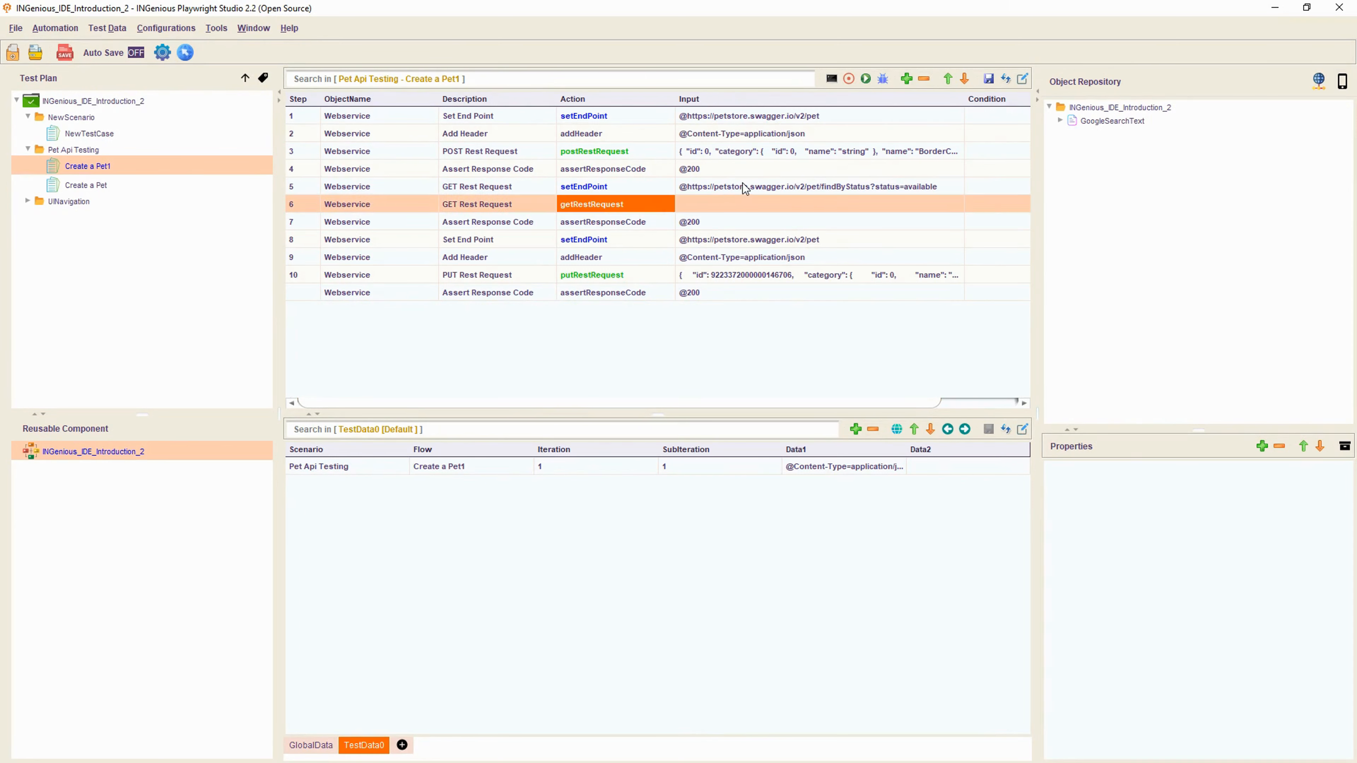
pyautogui.click(629, 221)
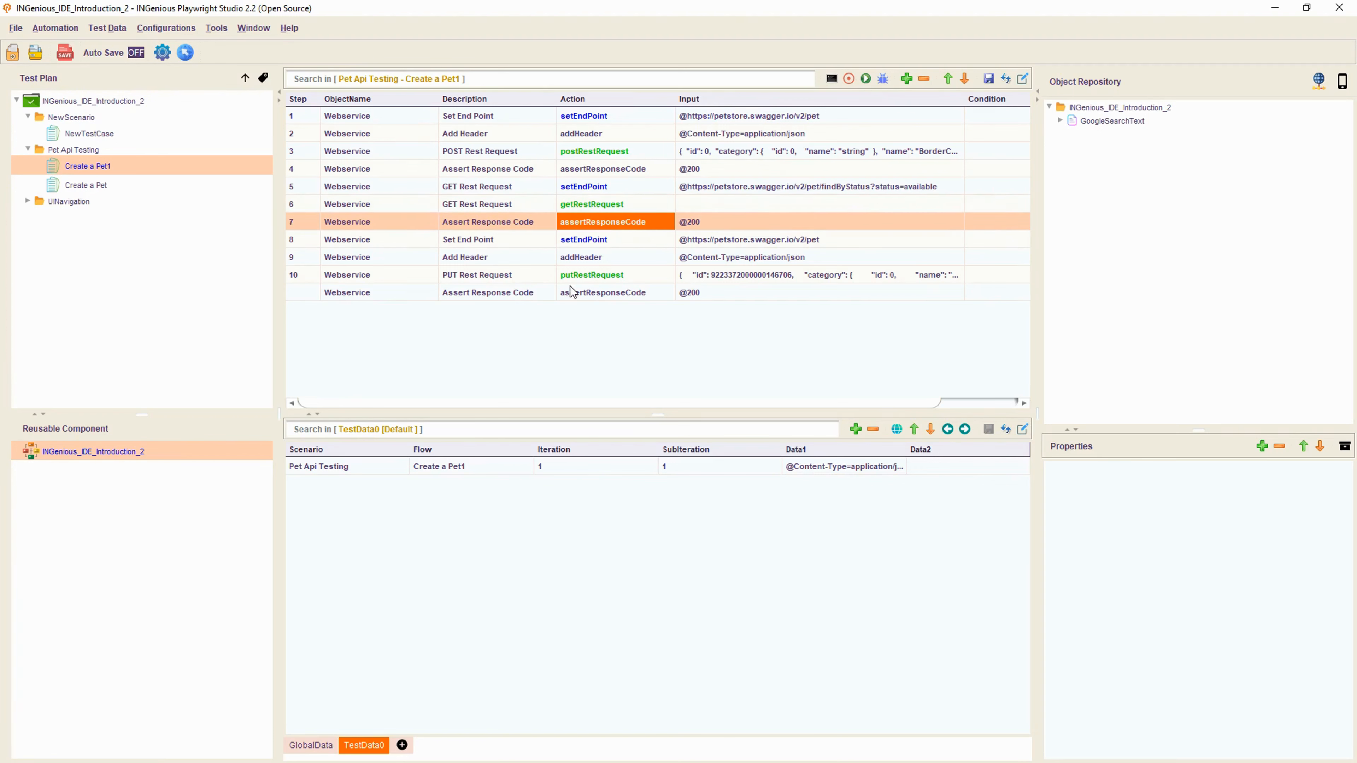
pyautogui.click(618, 276)
pyautogui.click(629, 295)
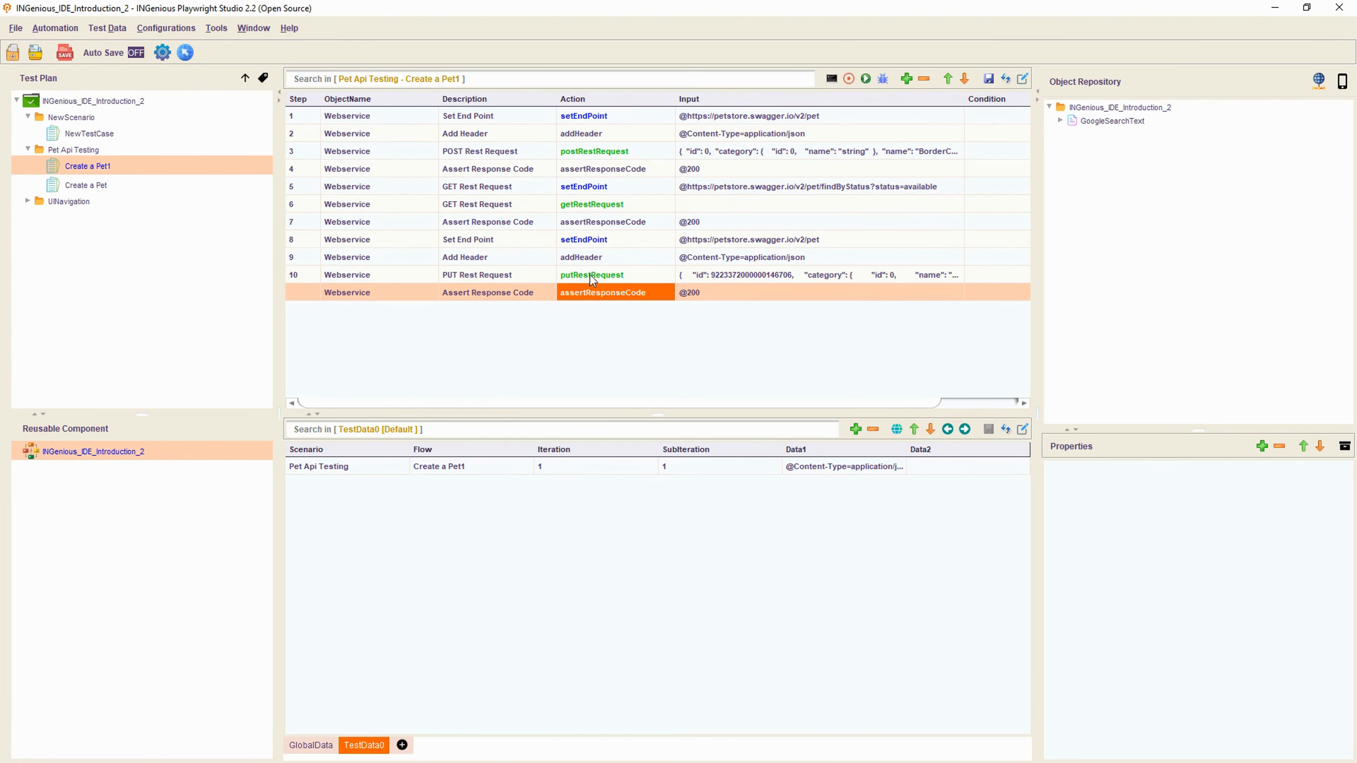
pyautogui.click(789, 276)
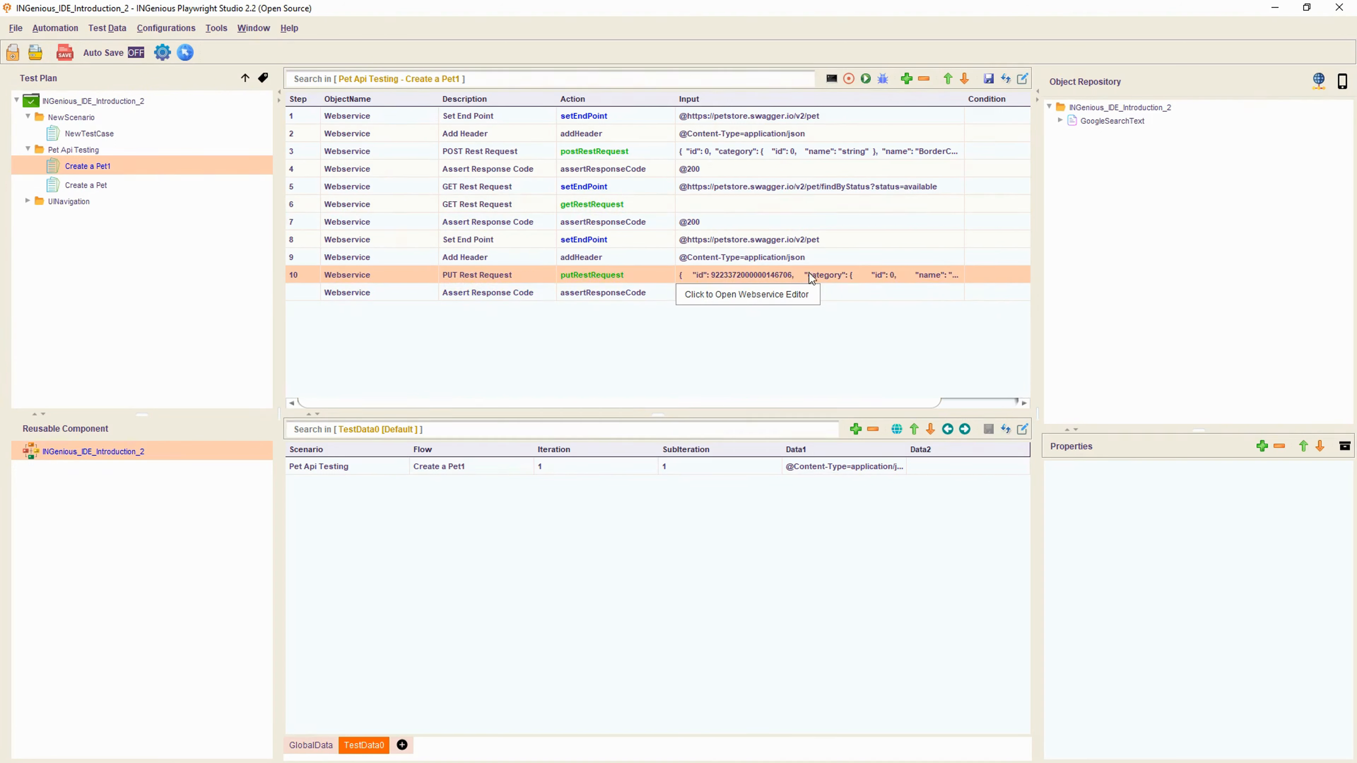
pyautogui.click(856, 275)
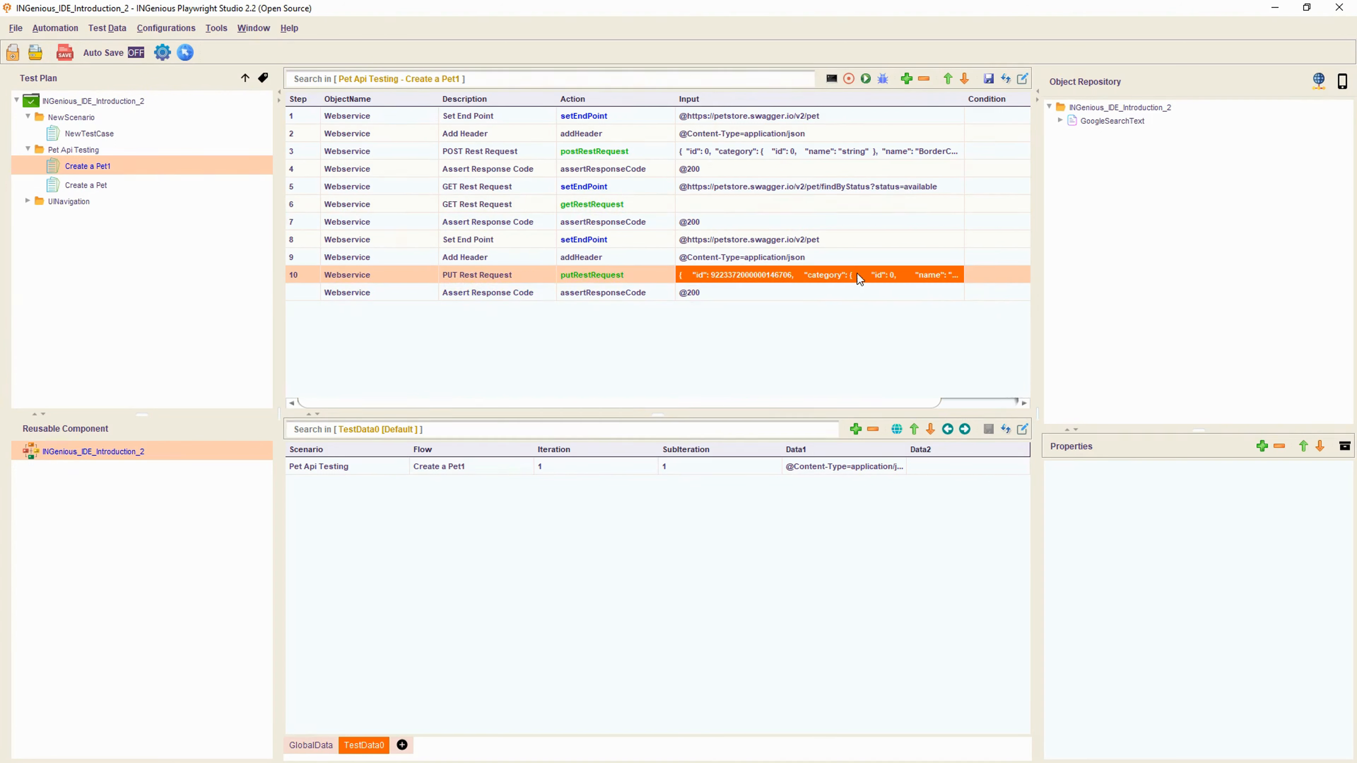
pyautogui.click(929, 277)
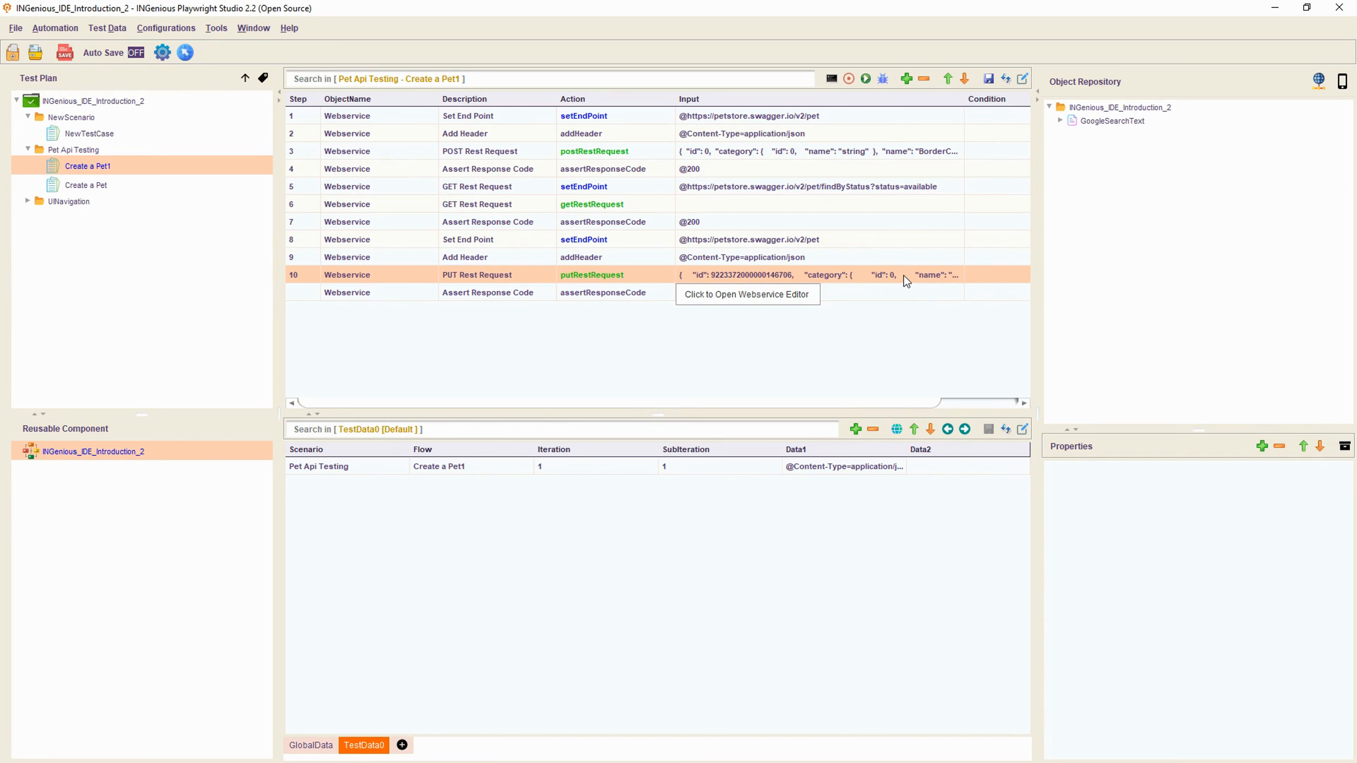
pyautogui.click(865, 273)
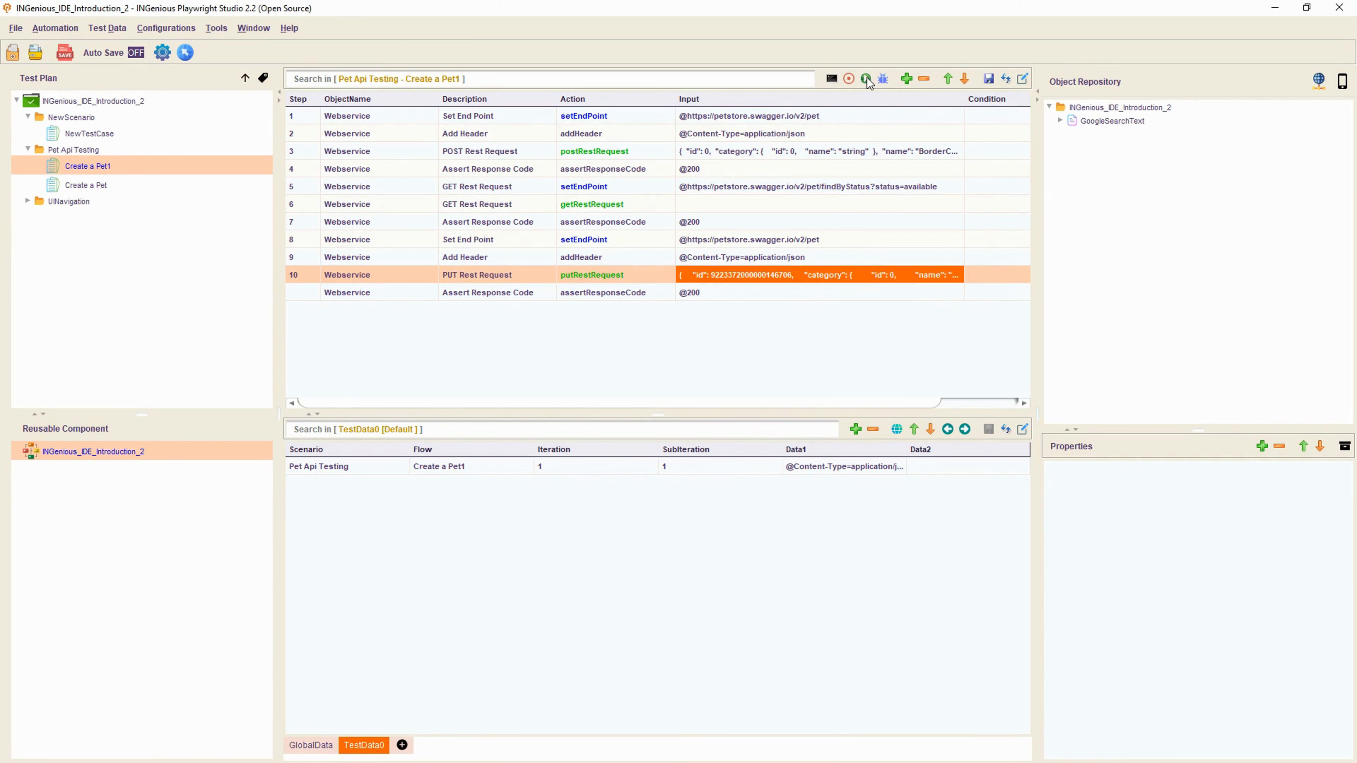
# - Save and run Create a Pet1, then open and enlarge its console log
pyautogui.click(993, 79)
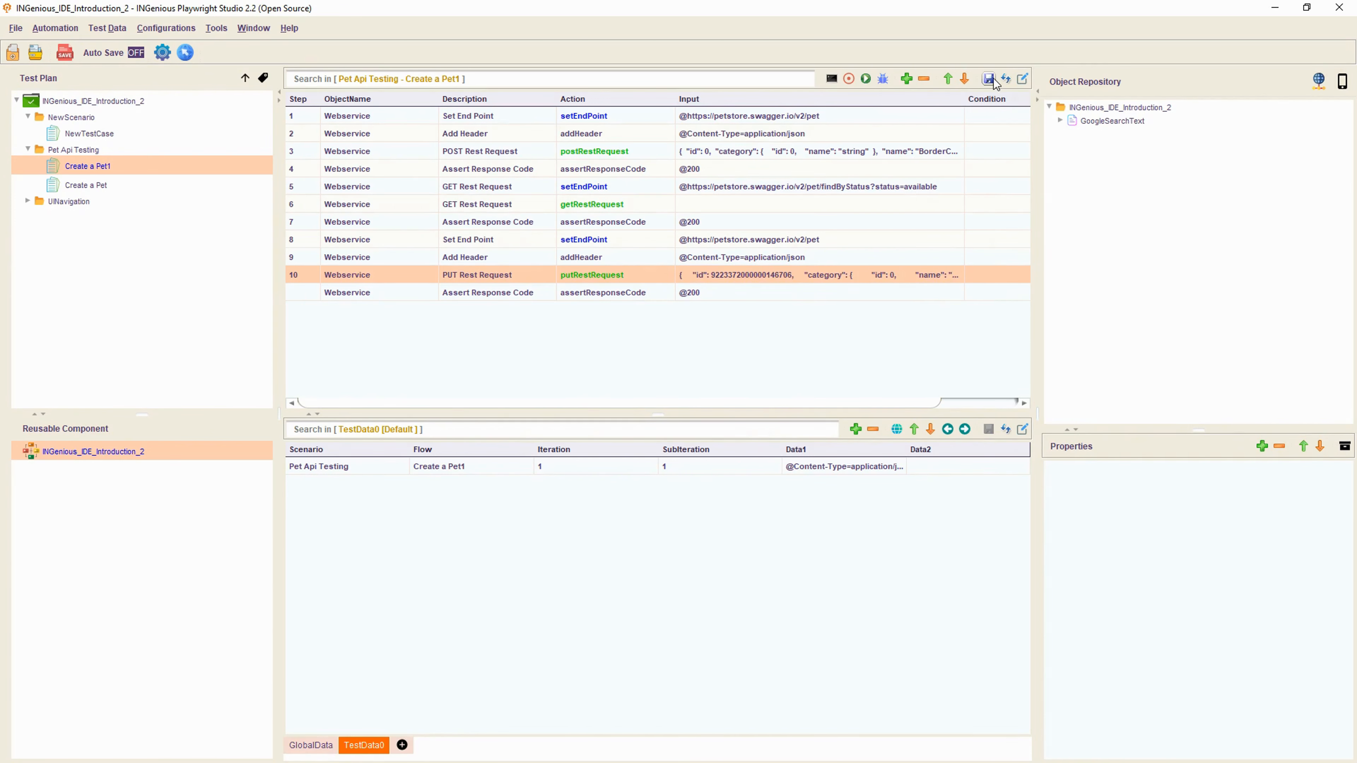
pyautogui.click(866, 79)
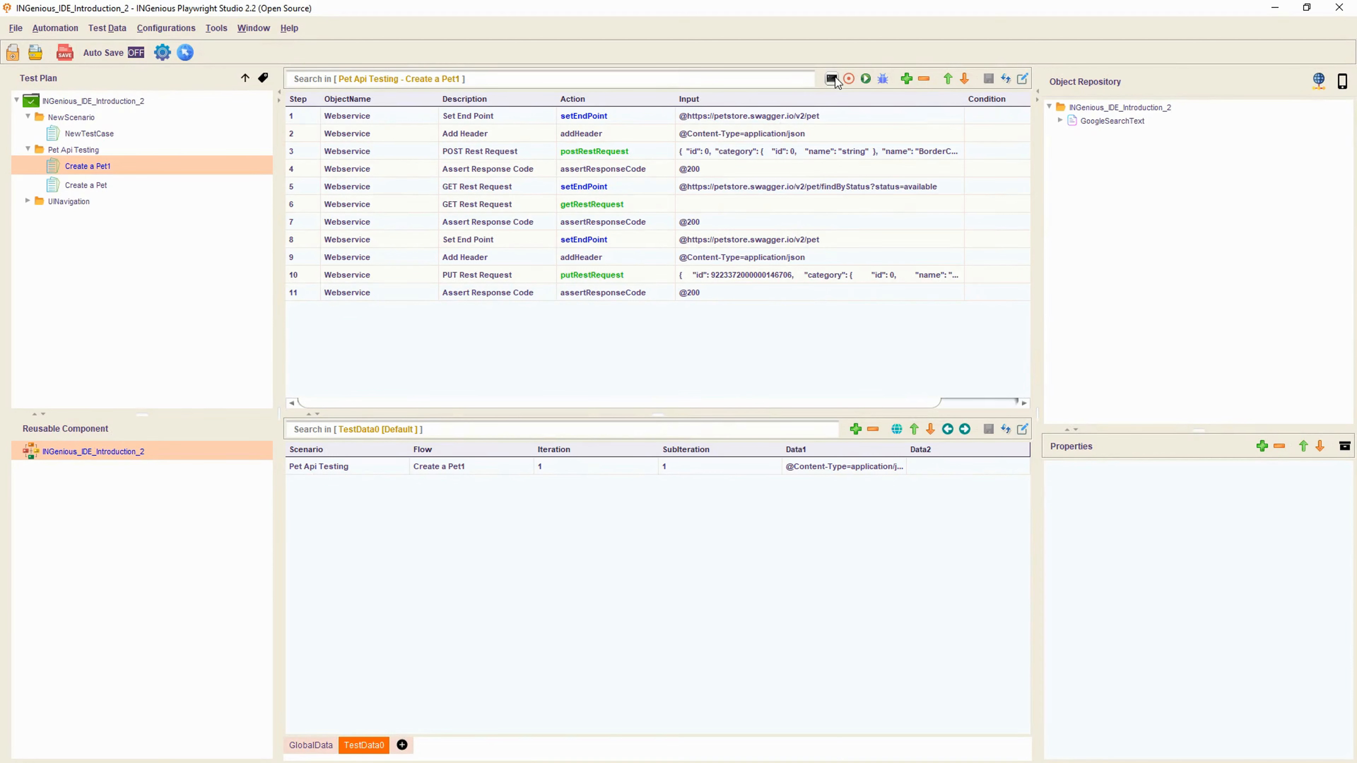
pyautogui.click(834, 79)
pyautogui.moveTo(506, 294); pyautogui.dragTo(548, 194)
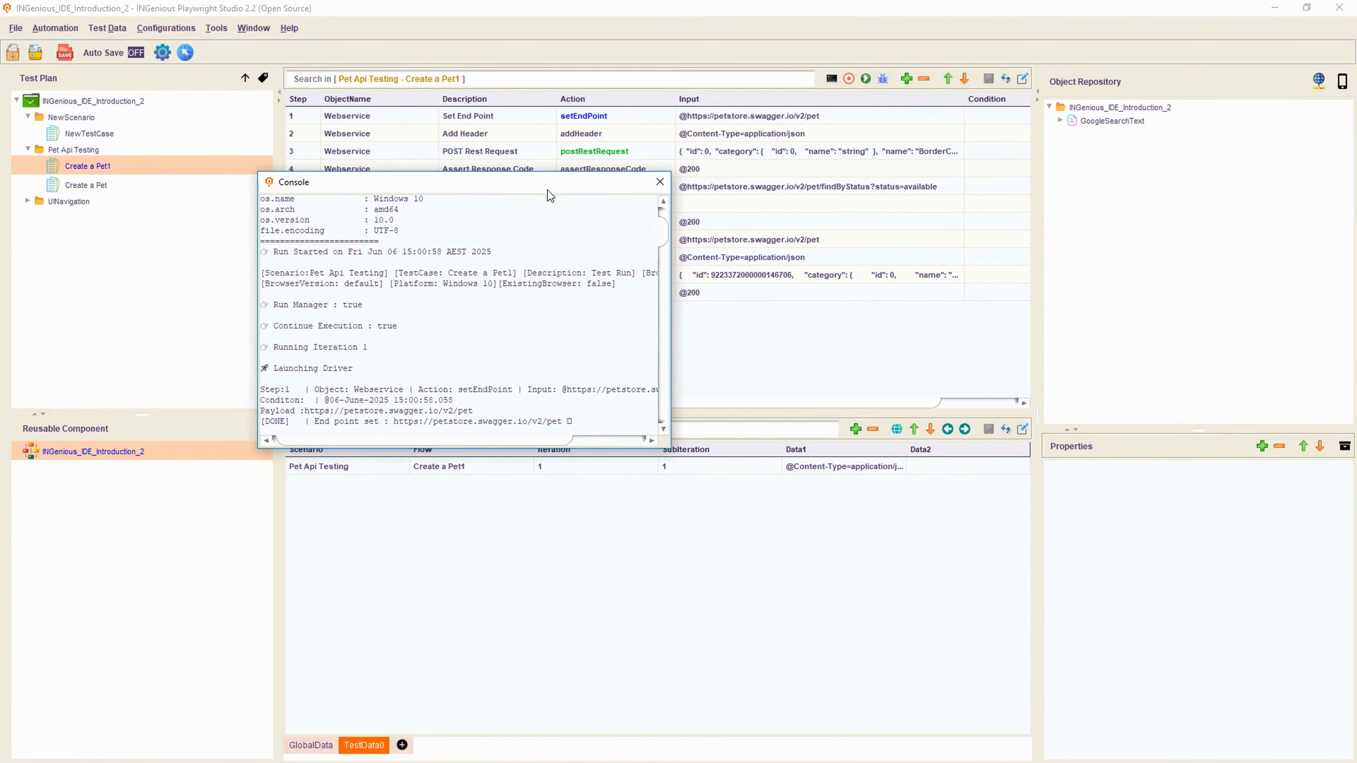
pyautogui.moveTo(663, 452); pyautogui.dragTo(1088, 650)
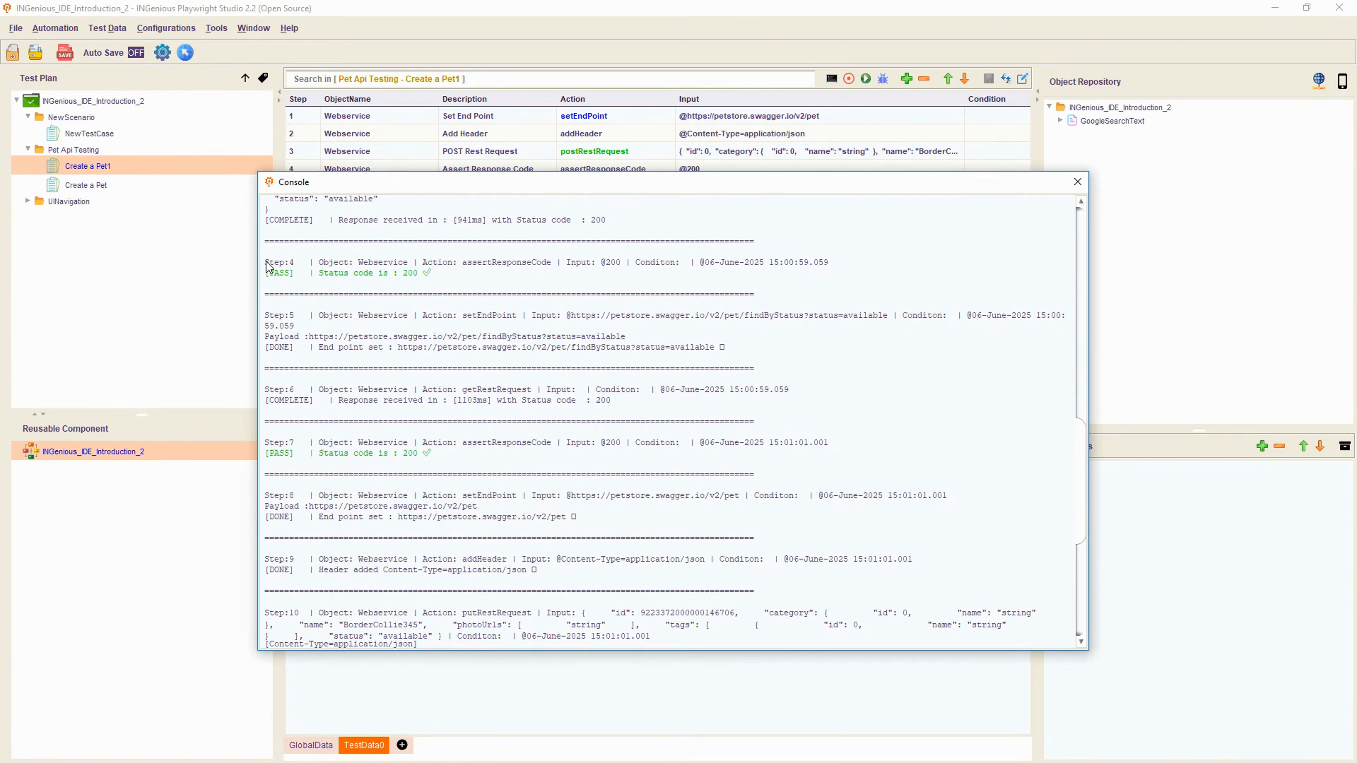
# - Check the log: Step 4 passes, step 6 returns 200, and the PUT returns 200
pyautogui.moveTo(266, 262); pyautogui.dragTo(440, 281)
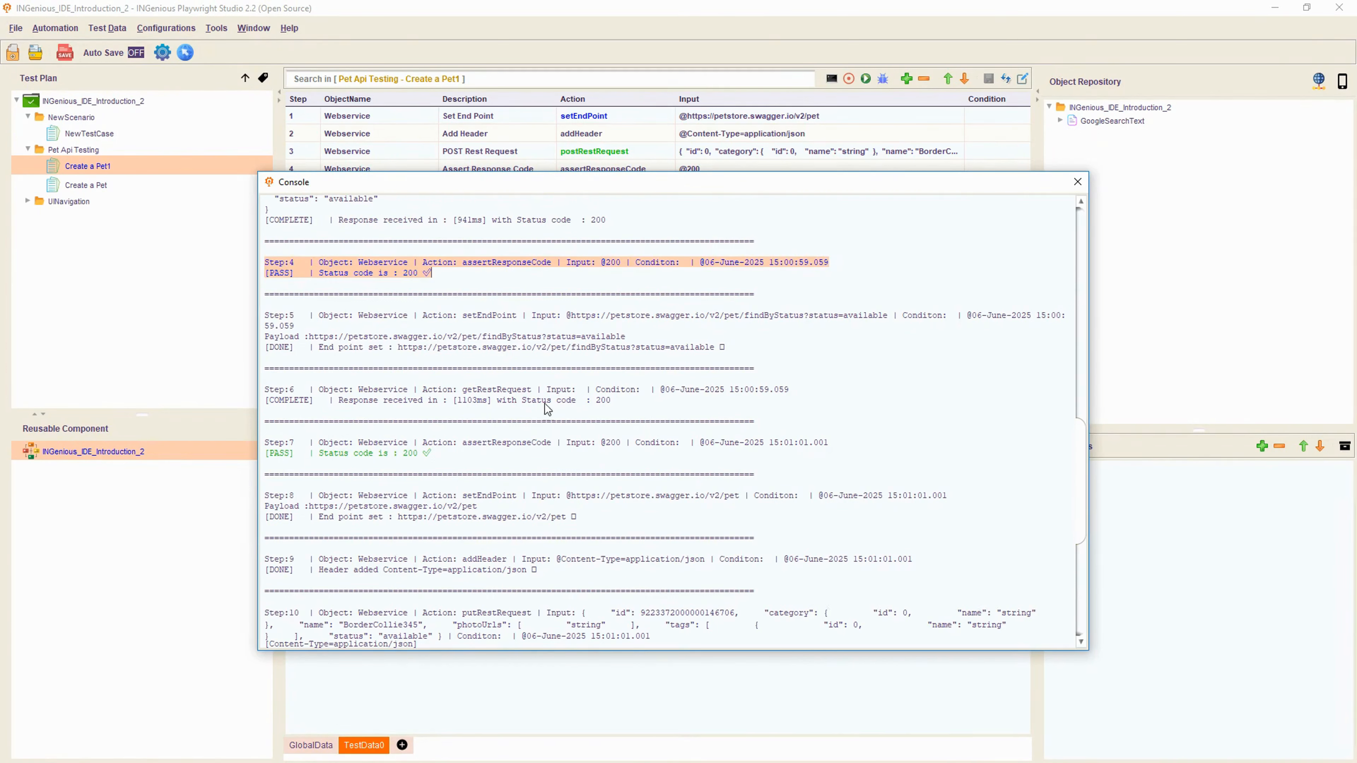
pyautogui.moveTo(615, 400); pyautogui.dragTo(268, 404)
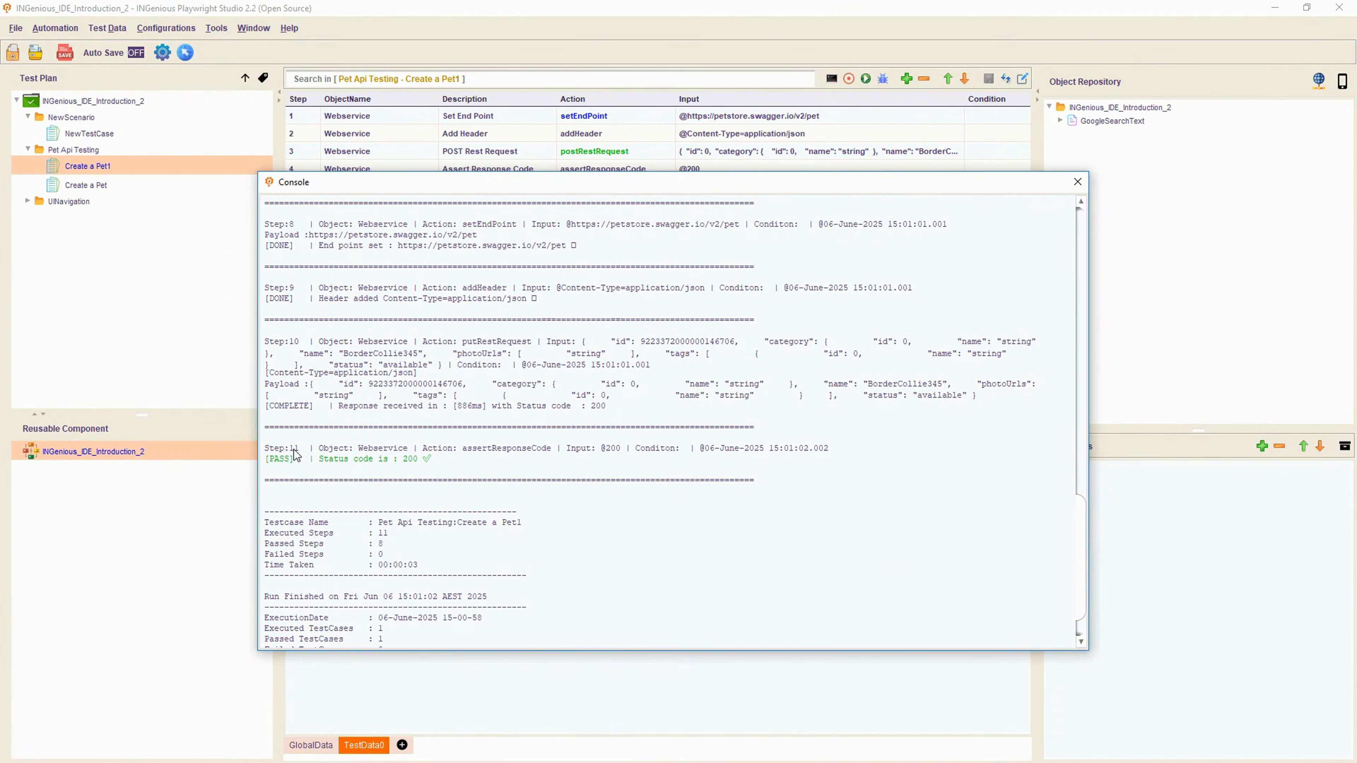
pyautogui.moveTo(330, 410); pyautogui.dragTo(638, 417)
# - Check the PUT payload names BorderCollie345 and step 11's status 200 assertion passed
pyautogui.click(509, 406)
pyautogui.moveTo(607, 406); pyautogui.dragTo(592, 407)
pyautogui.moveTo(987, 397); pyautogui.dragTo(289, 354)
pyautogui.click(849, 387)
pyautogui.doubleClick(911, 386)
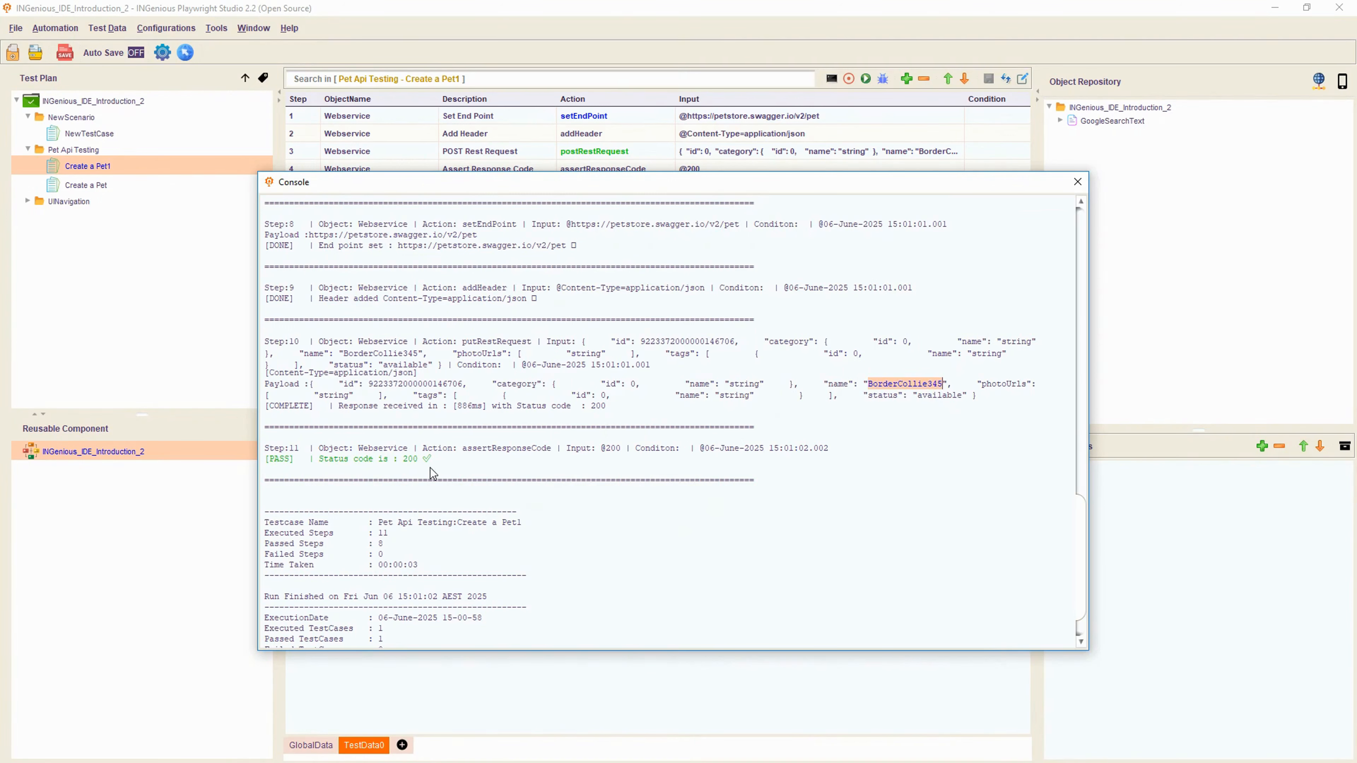
pyautogui.moveTo(434, 459); pyautogui.dragTo(315, 462)
pyautogui.click(495, 470)
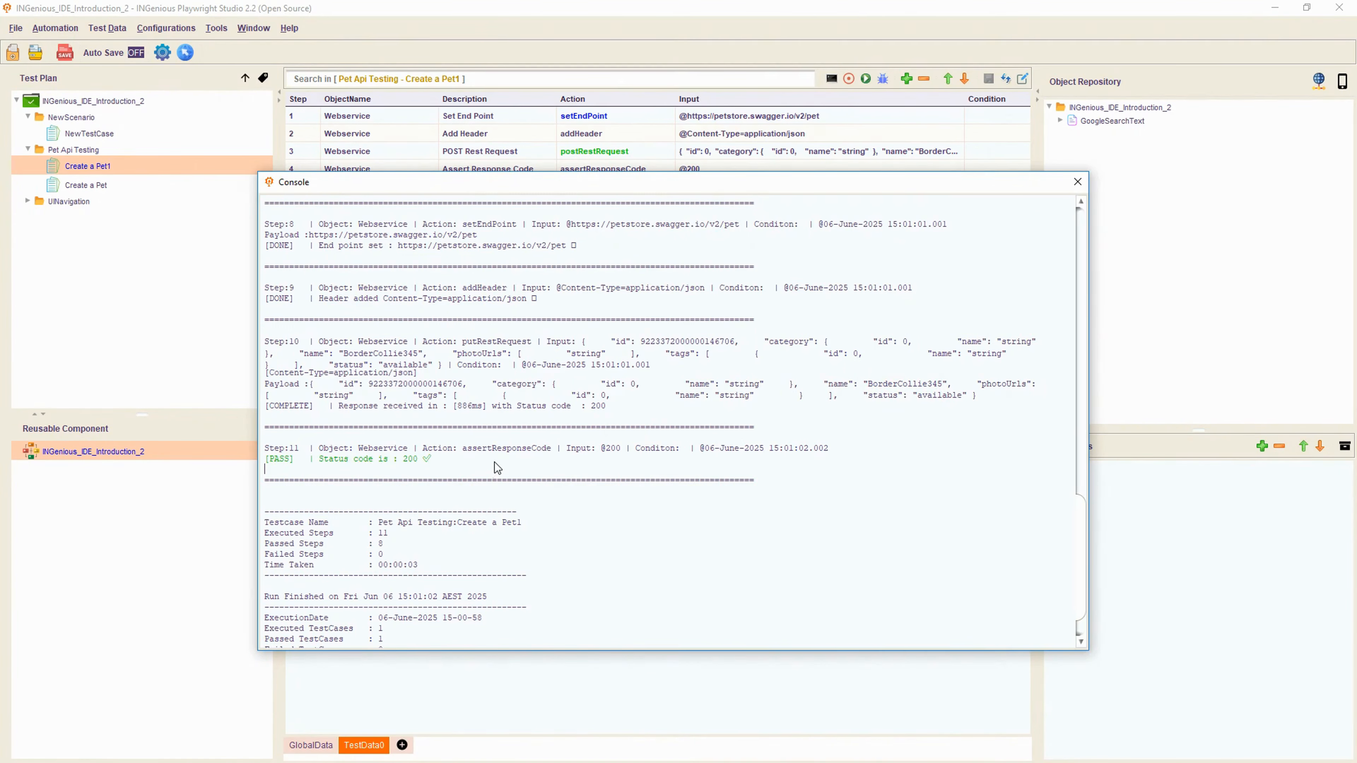
# - Recheck the payload's pet name and id, then select the summary.html report path
pyautogui.scroll(-2, 496, 464)
pyautogui.moveTo(459, 631); pyautogui.dragTo(380, 621)
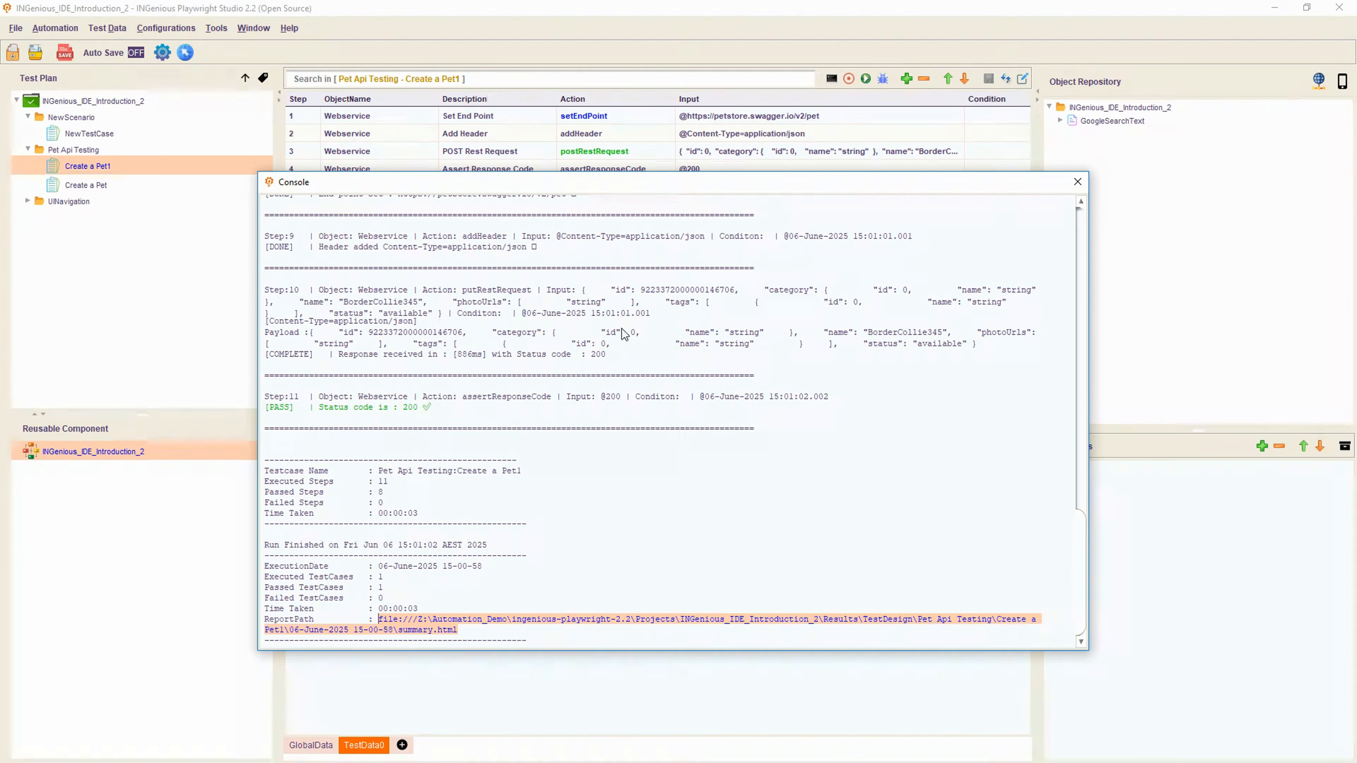
pyautogui.doubleClick(909, 332)
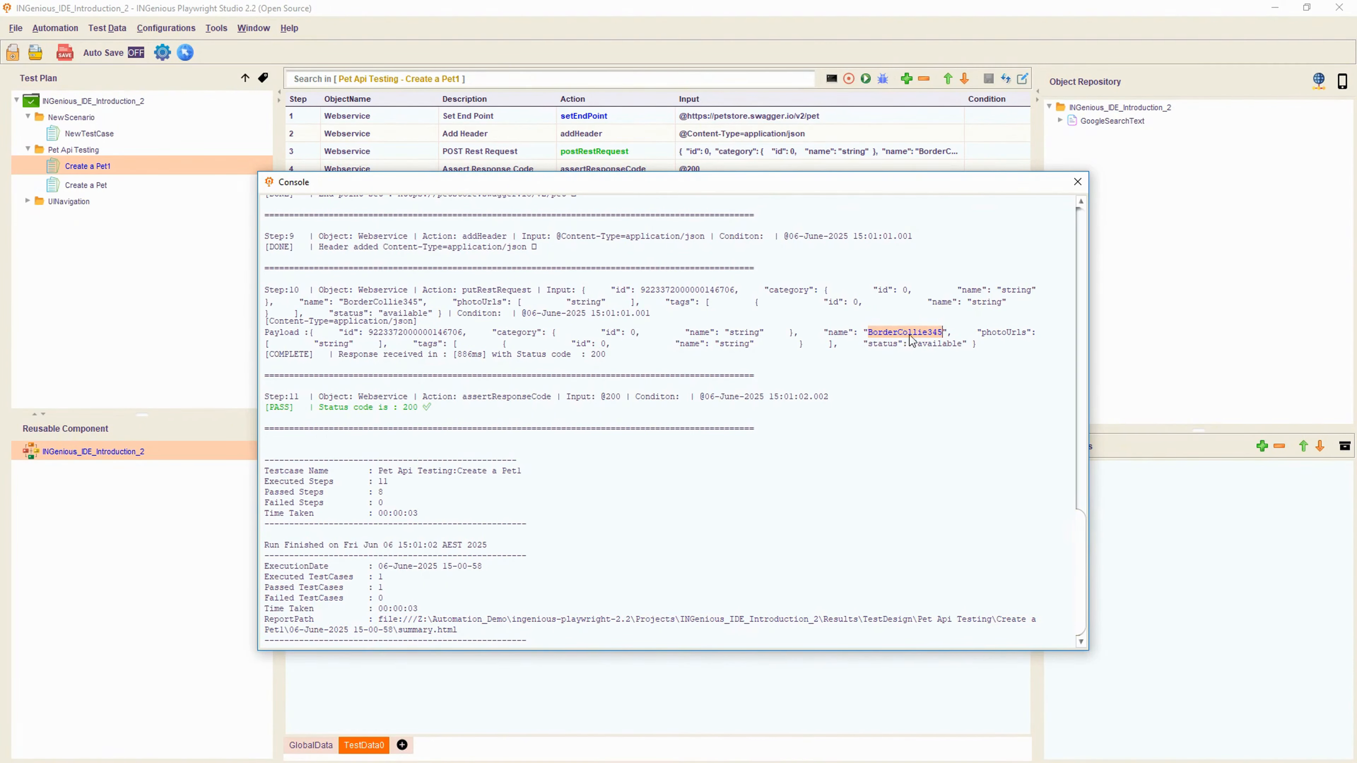
pyautogui.doubleClick(408, 332)
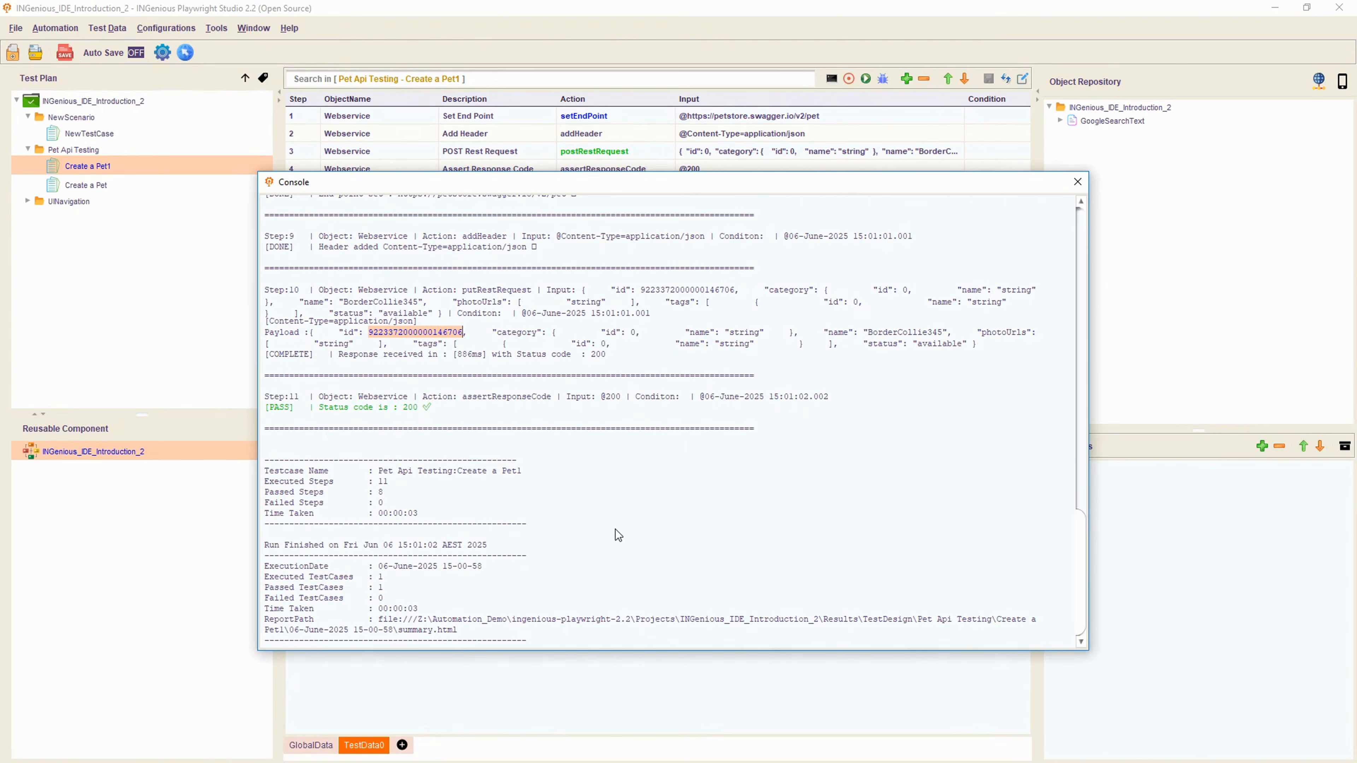
pyautogui.tripleClick(462, 630)
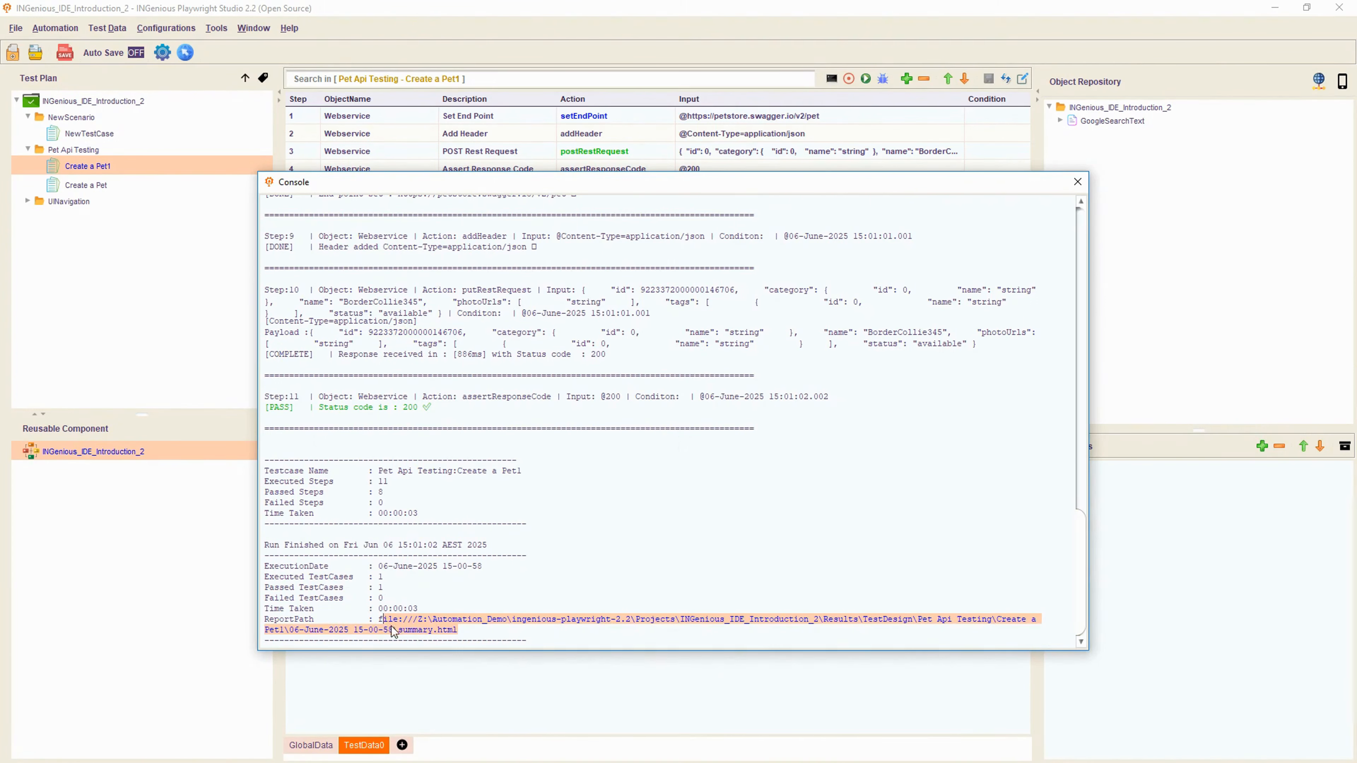
pyautogui.click(380, 620)
pyautogui.moveTo(382, 625); pyautogui.dragTo(458, 631)
pyautogui.hotkey('ctrl', 'c')
# - Load the copied report path in a new Chrome tab and open the Create a Pet1 detailed report
pyautogui.hotkey('alt', 'Tab')
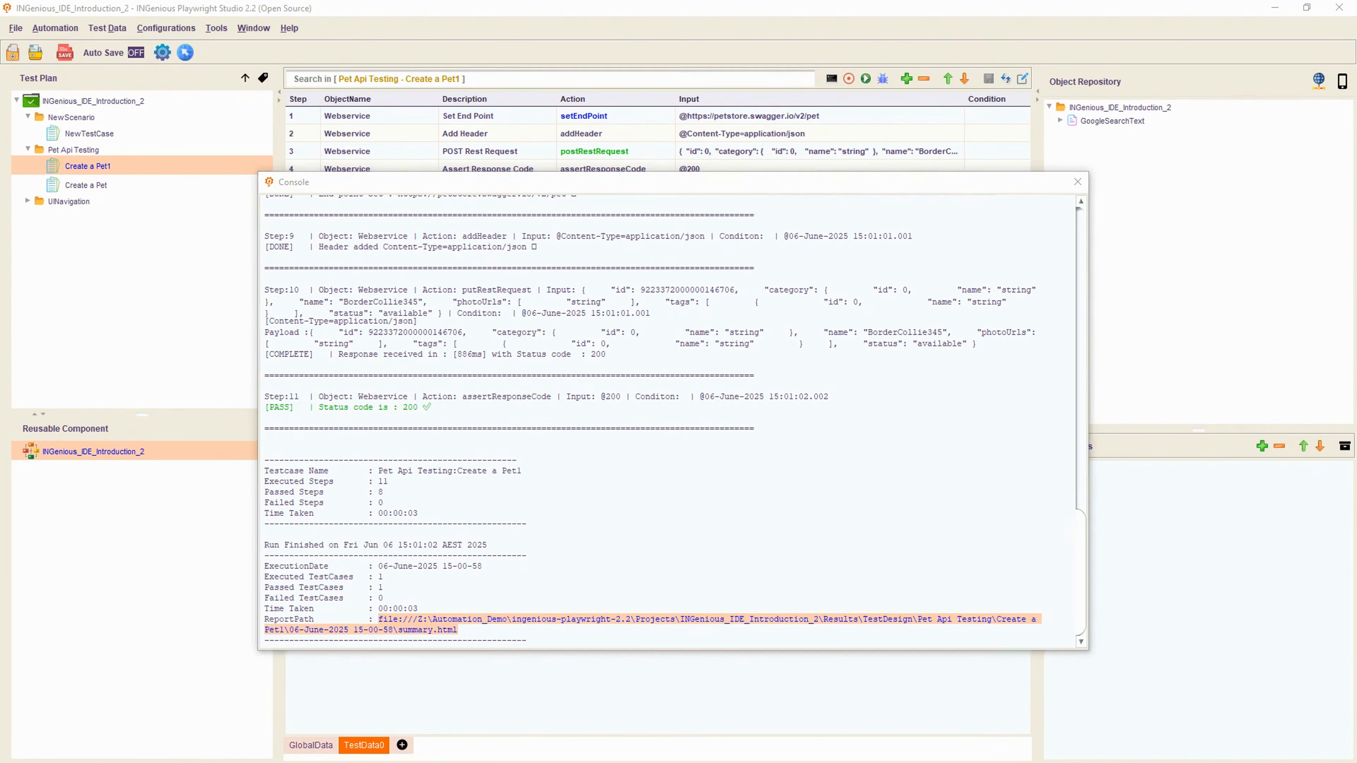
pyautogui.click(710, 14)
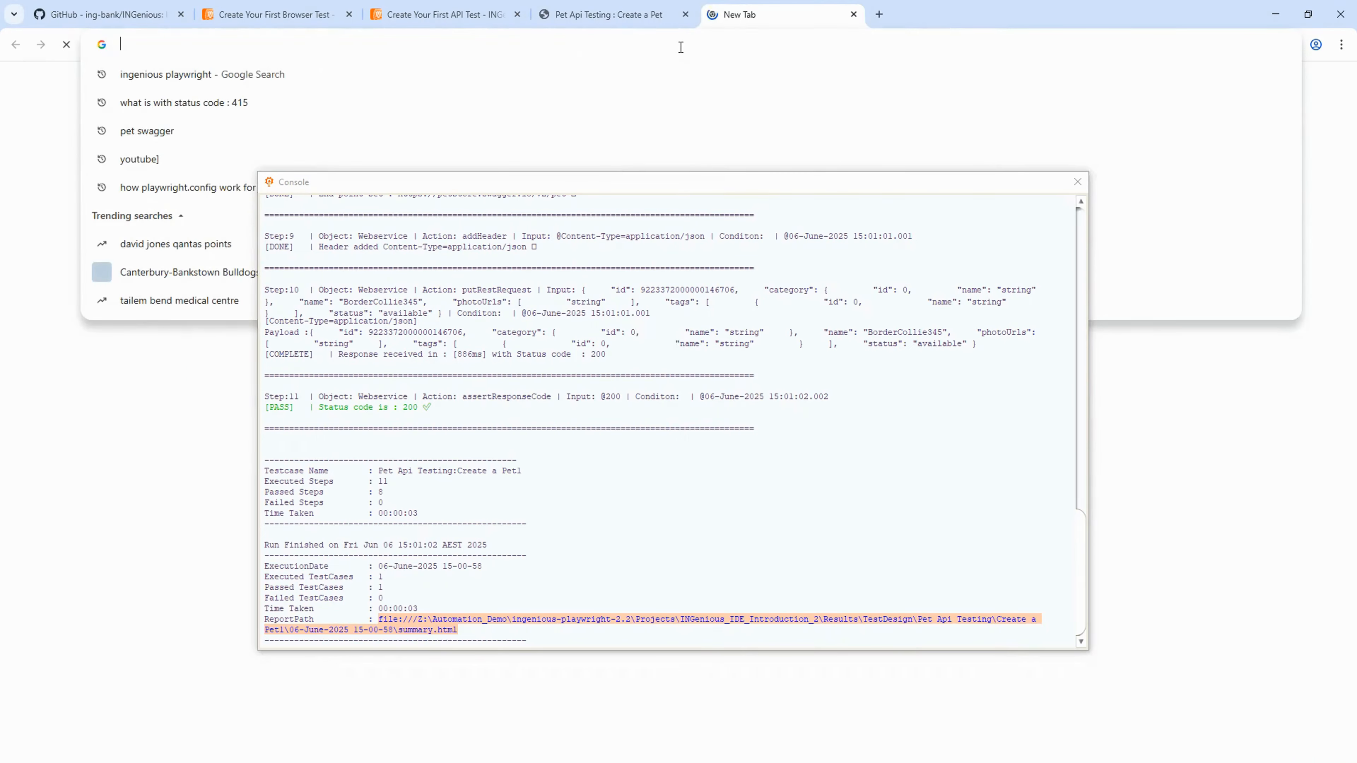
pyautogui.hotkey('ctrl', 'v')
pyautogui.press('Return')
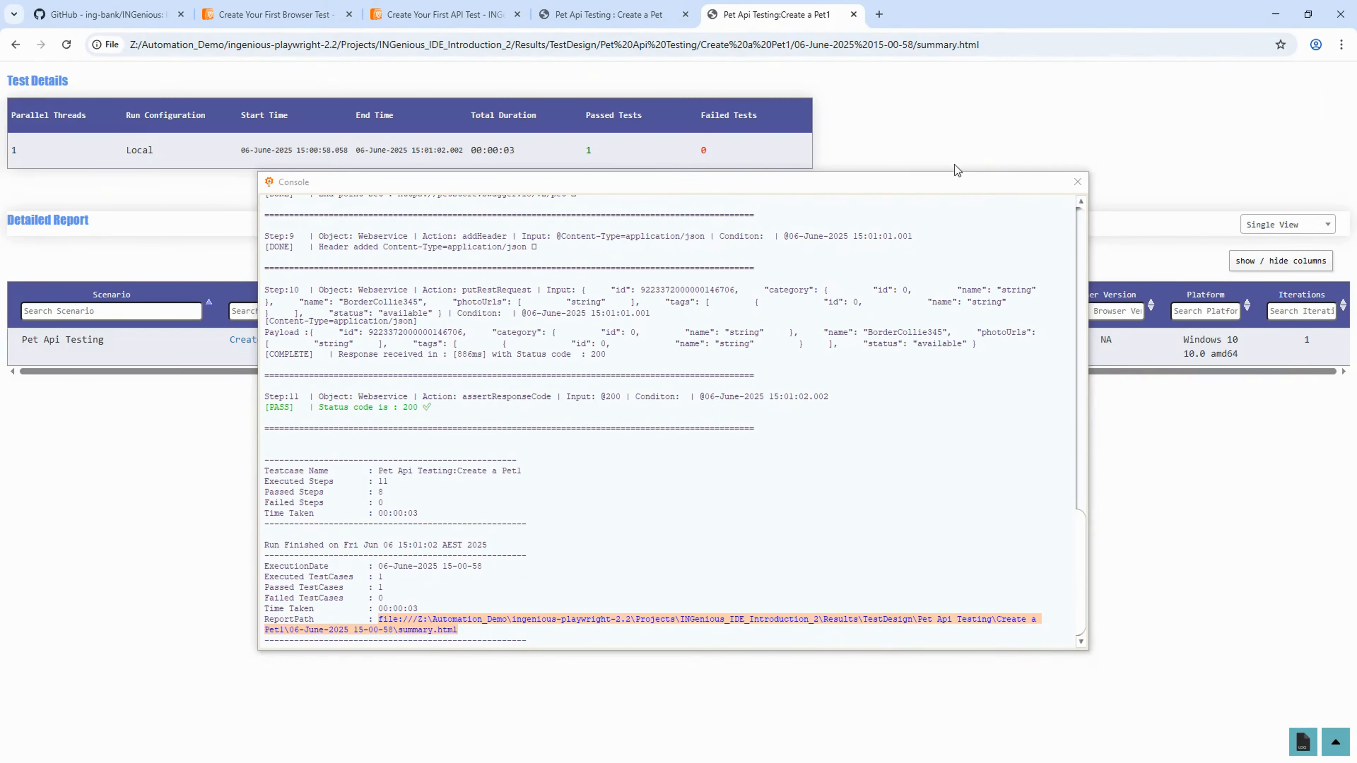
pyautogui.click(1076, 183)
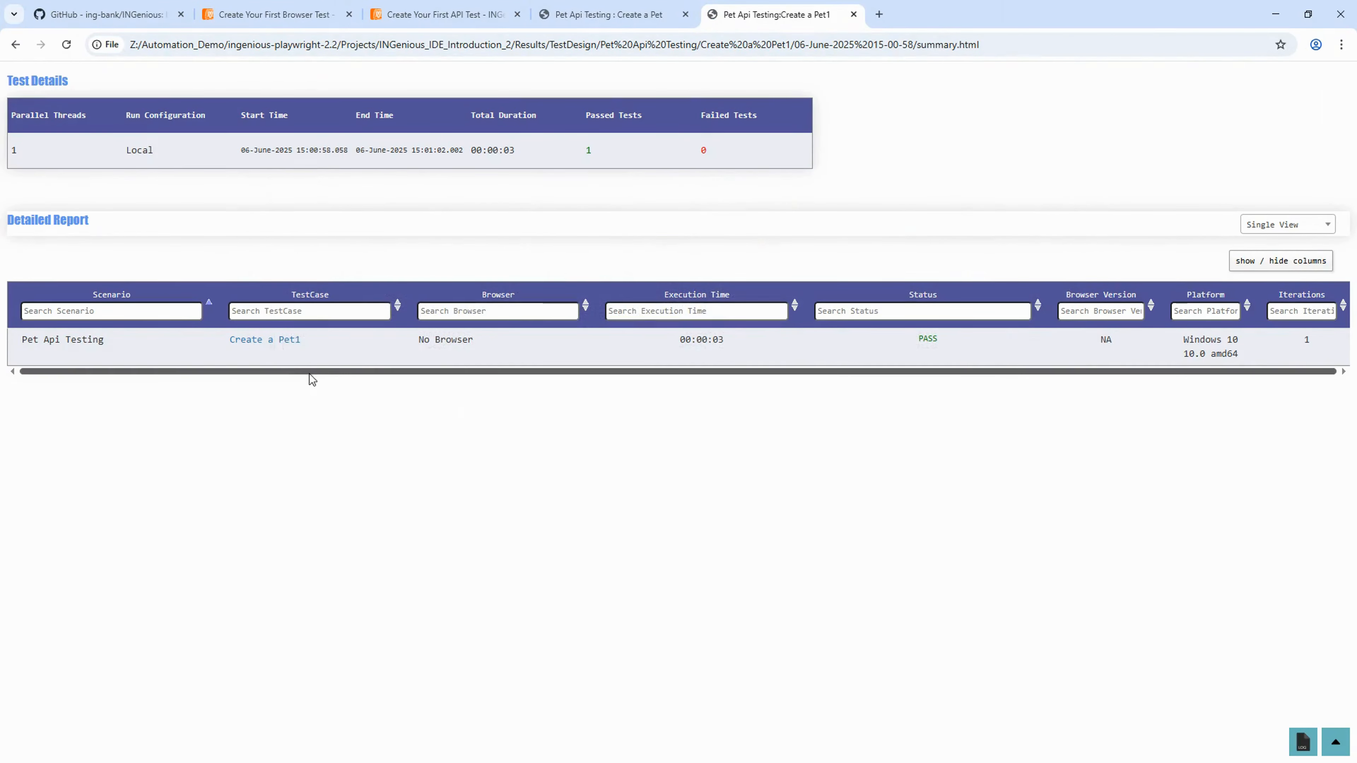
pyautogui.click(278, 346)
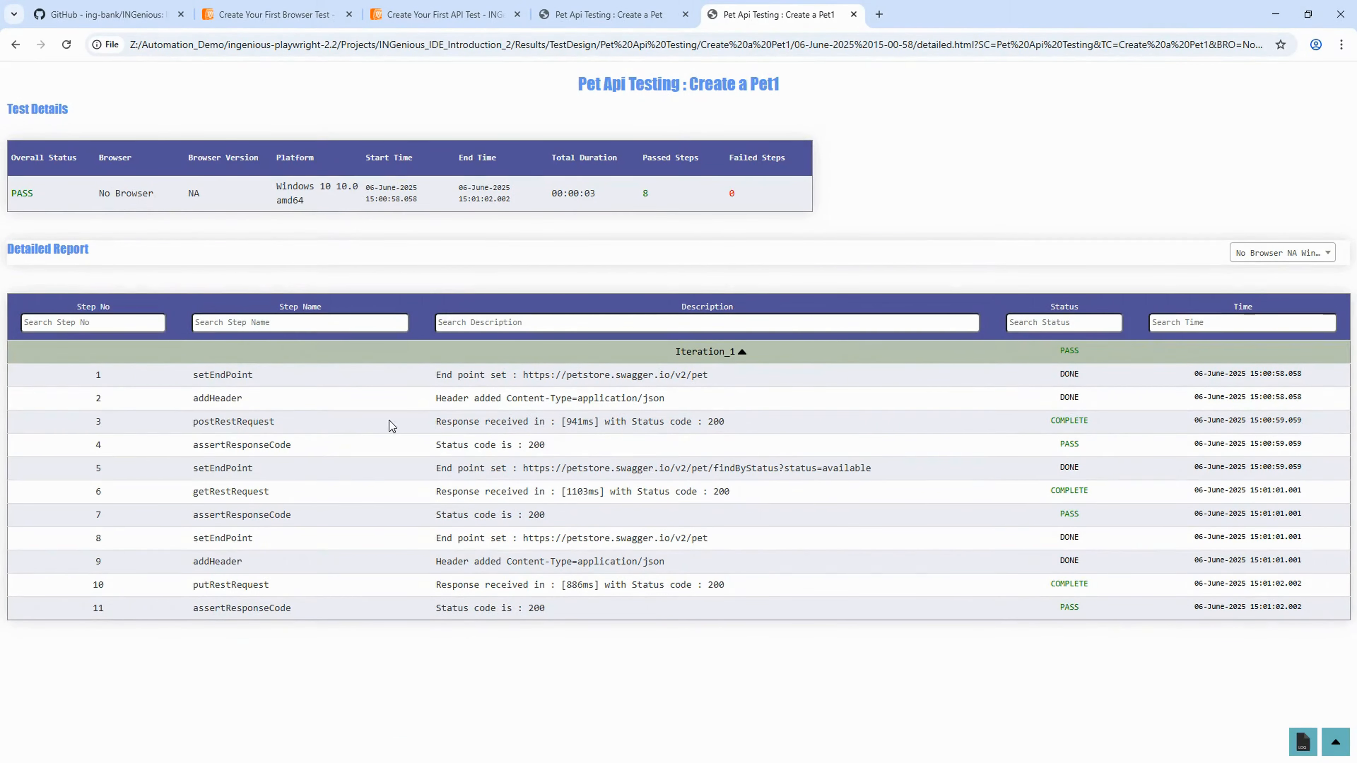
# - Review the POST, GET and PUT response descriptions, then open step 10's body options
pyautogui.moveTo(434, 422); pyautogui.dragTo(768, 431)
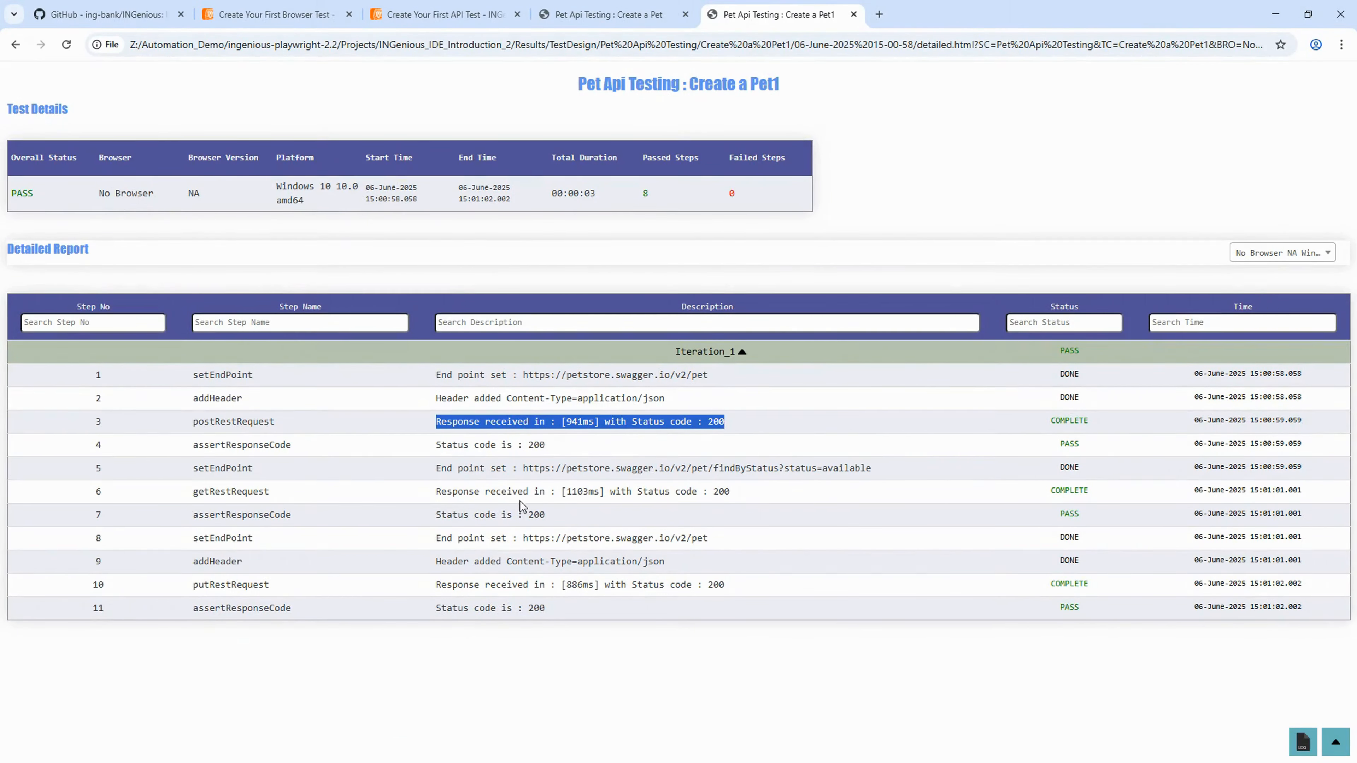
pyautogui.moveTo(440, 492); pyautogui.dragTo(770, 503)
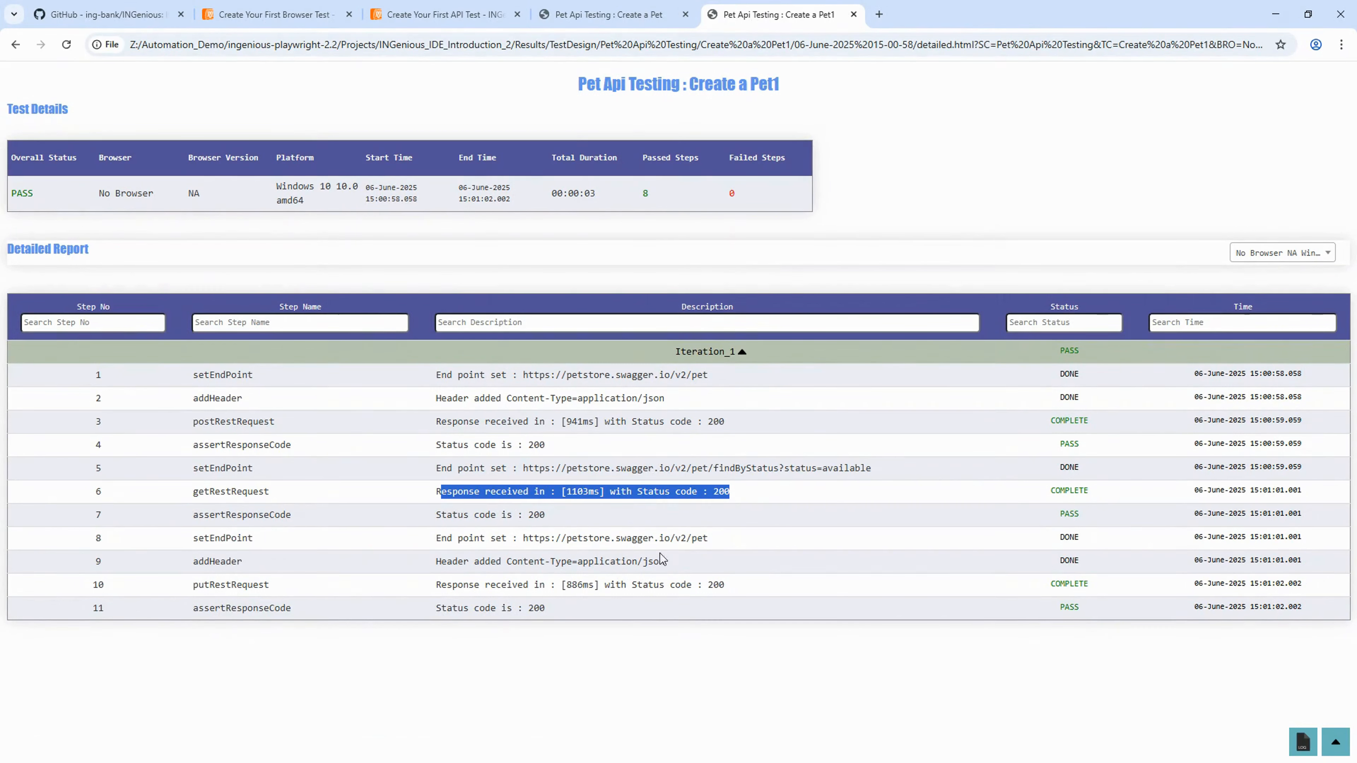
pyautogui.moveTo(435, 584); pyautogui.dragTo(792, 595)
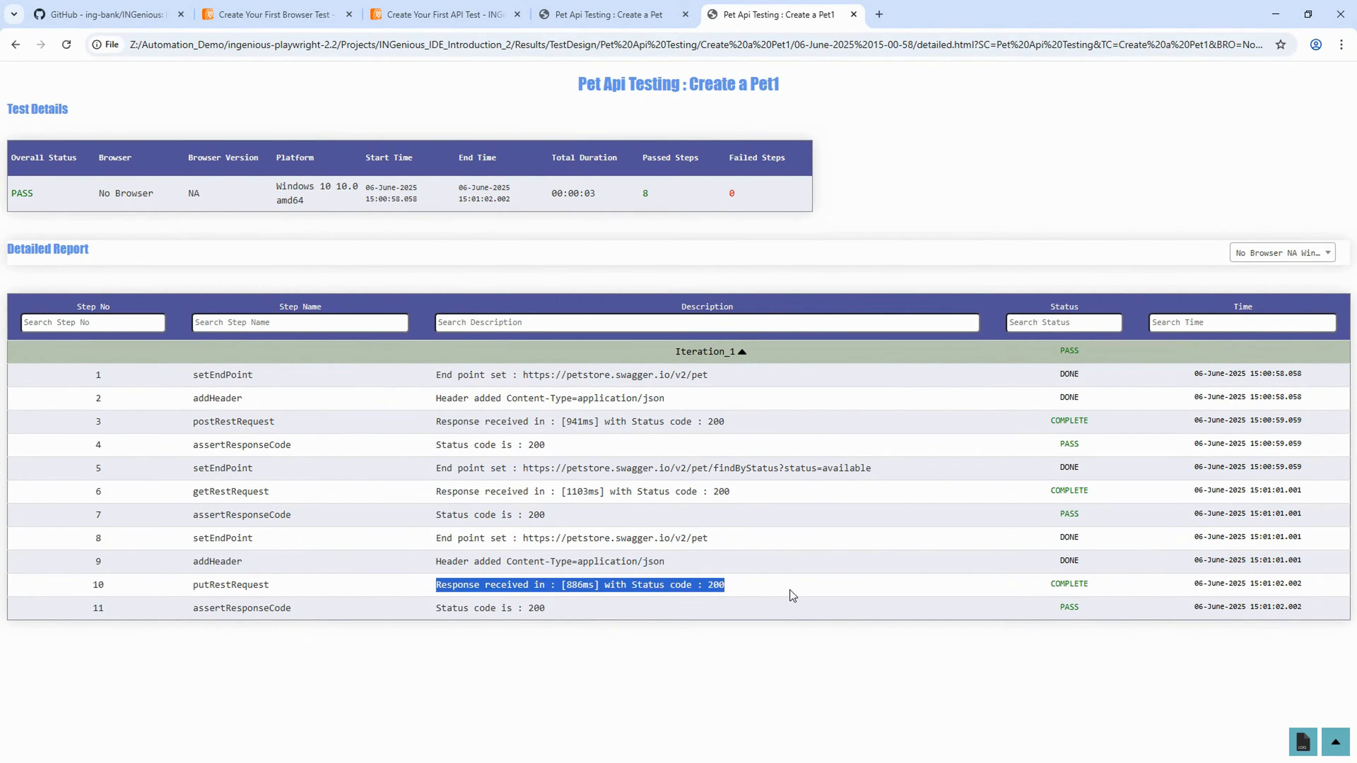
pyautogui.click(956, 644)
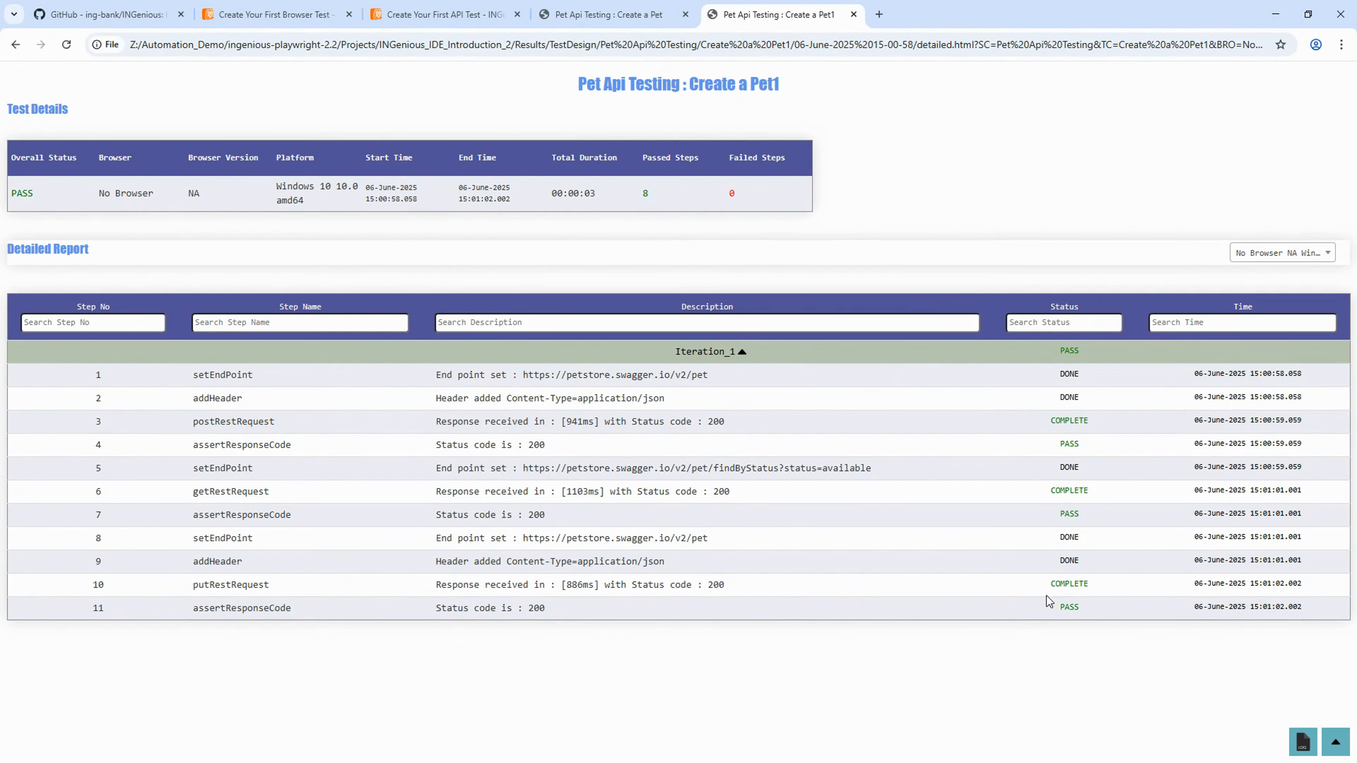
pyautogui.click(1066, 584)
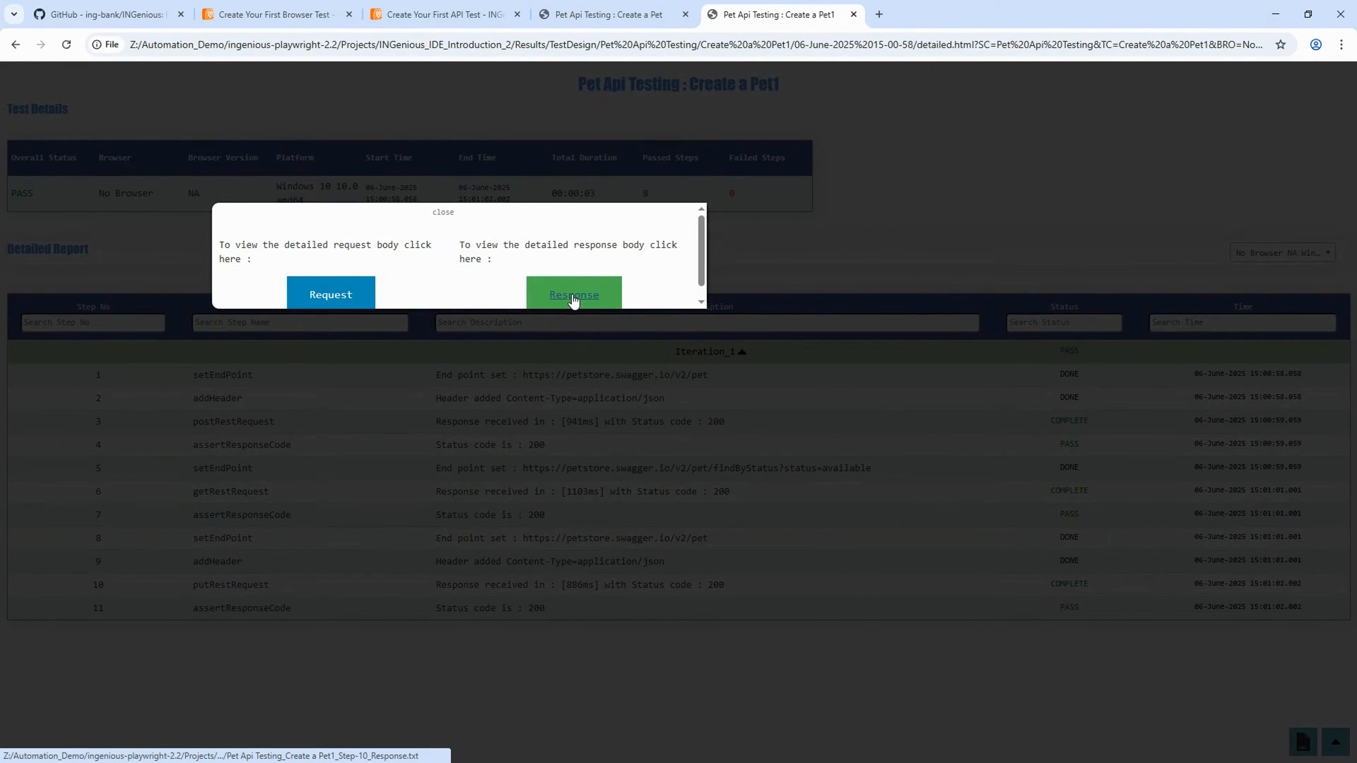
# - Open step 10's request and response bodies and confirm both name BorderCollie345
pyautogui.click(363, 297)
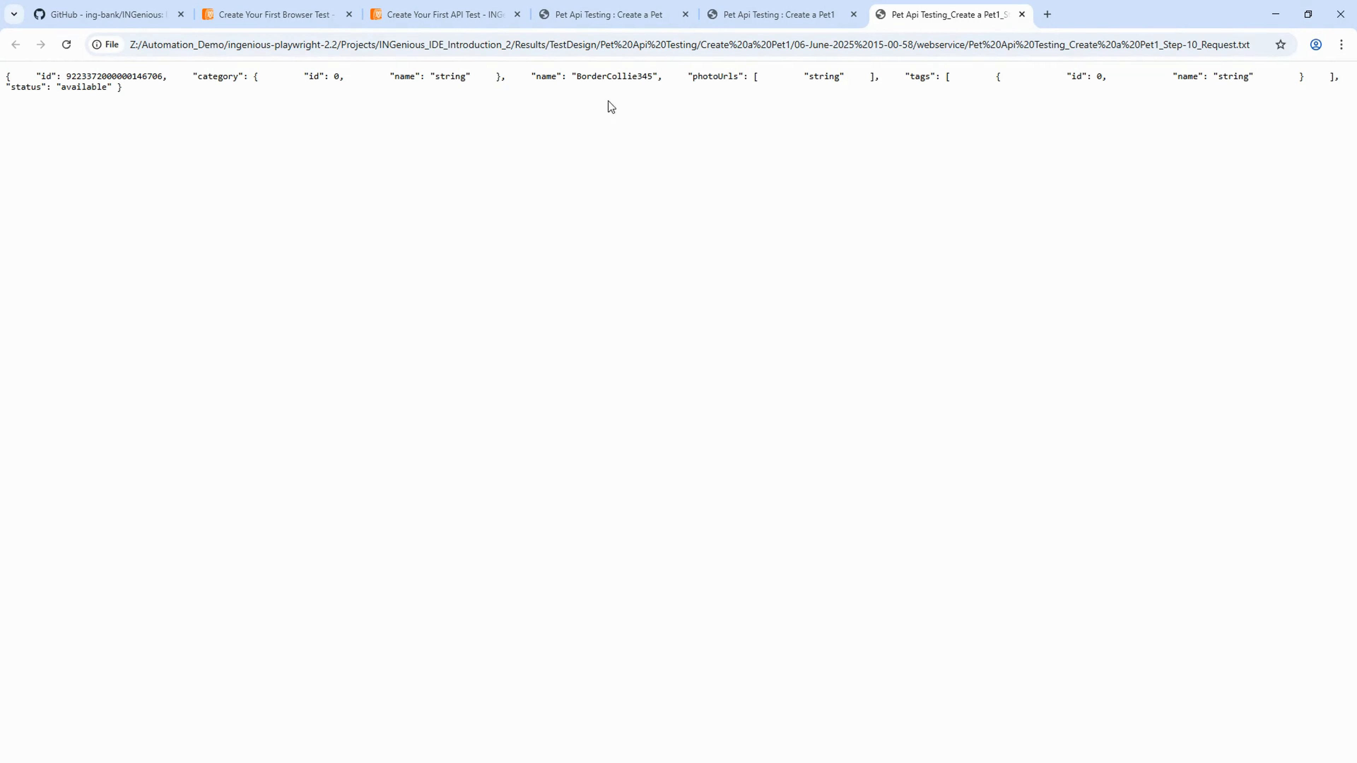
pyautogui.doubleClick(624, 77)
pyautogui.click(779, 15)
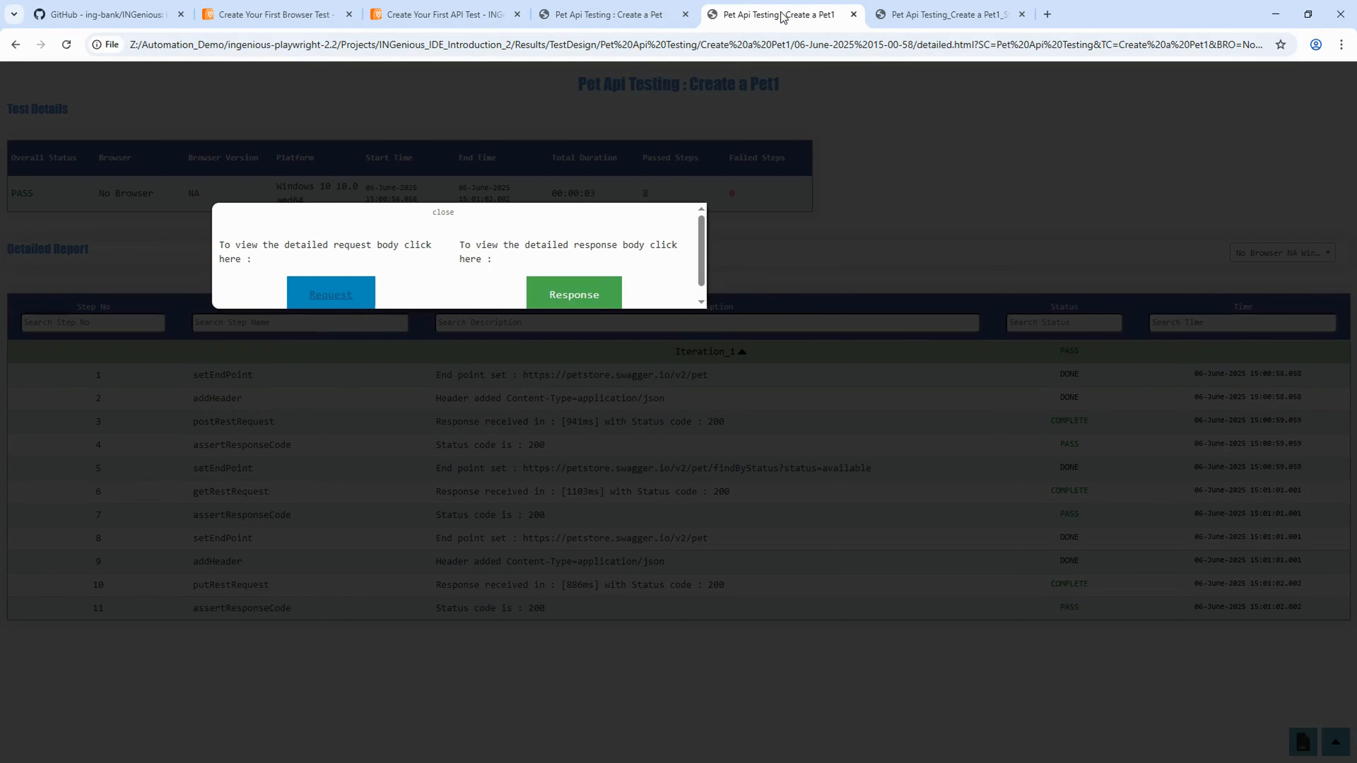
pyautogui.click(588, 297)
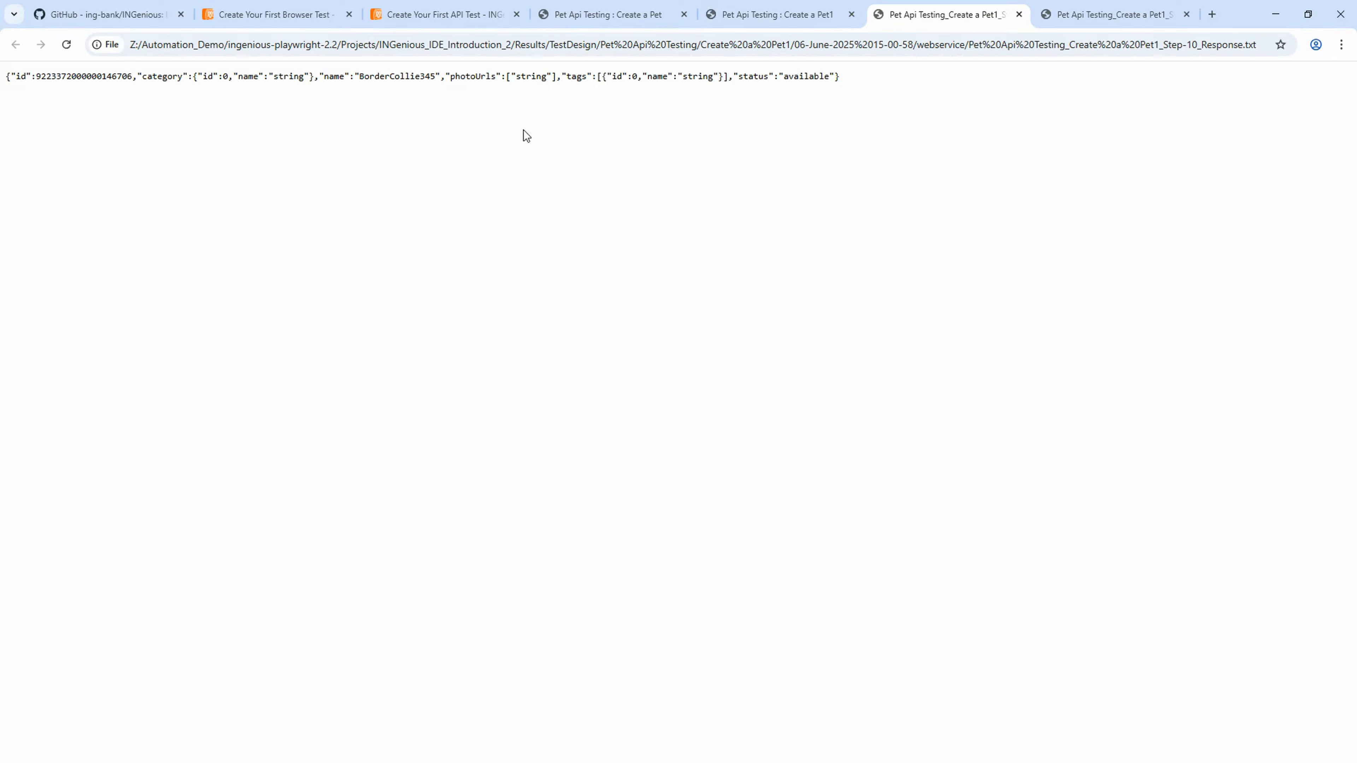
pyautogui.doubleClick(402, 75)
pyautogui.click(815, 24)
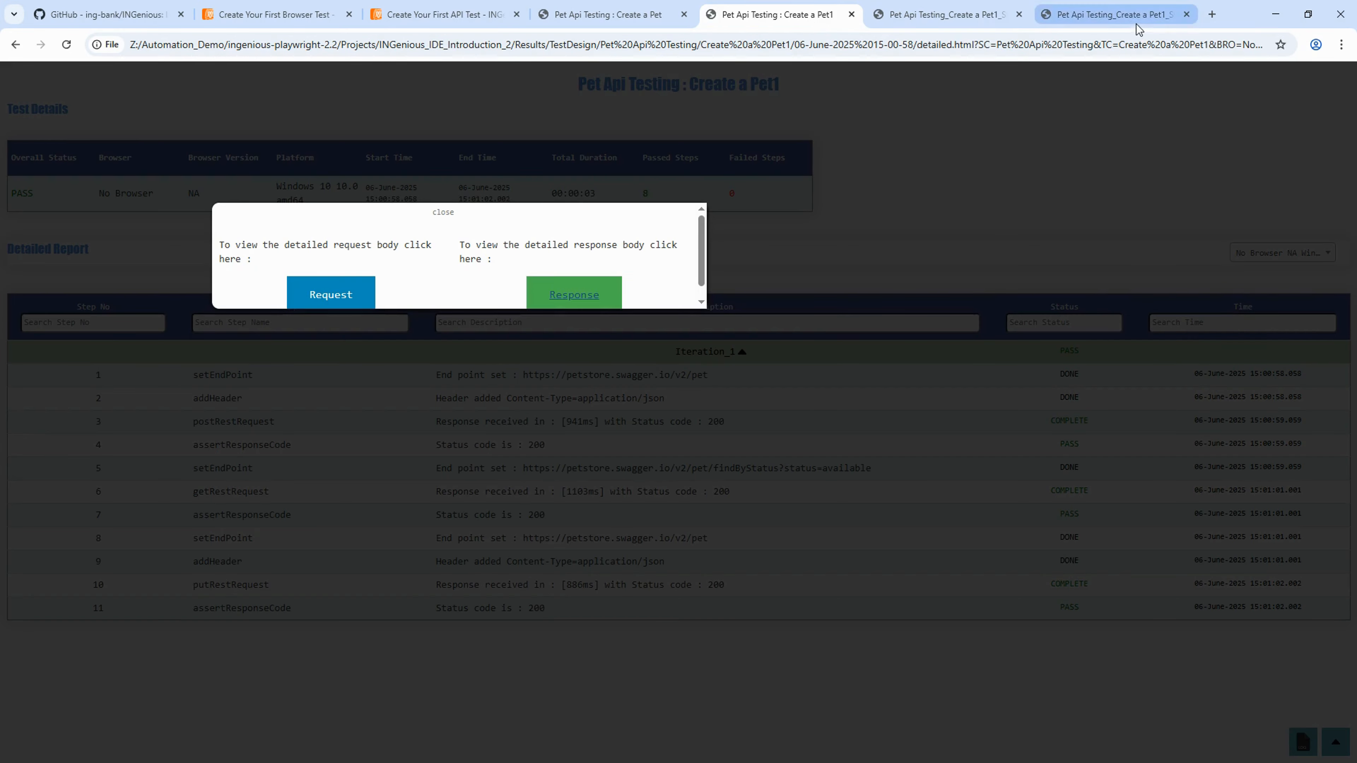
# - Compare the request and response body tabs, checking the pet id and name match
pyautogui.click(1124, 23)
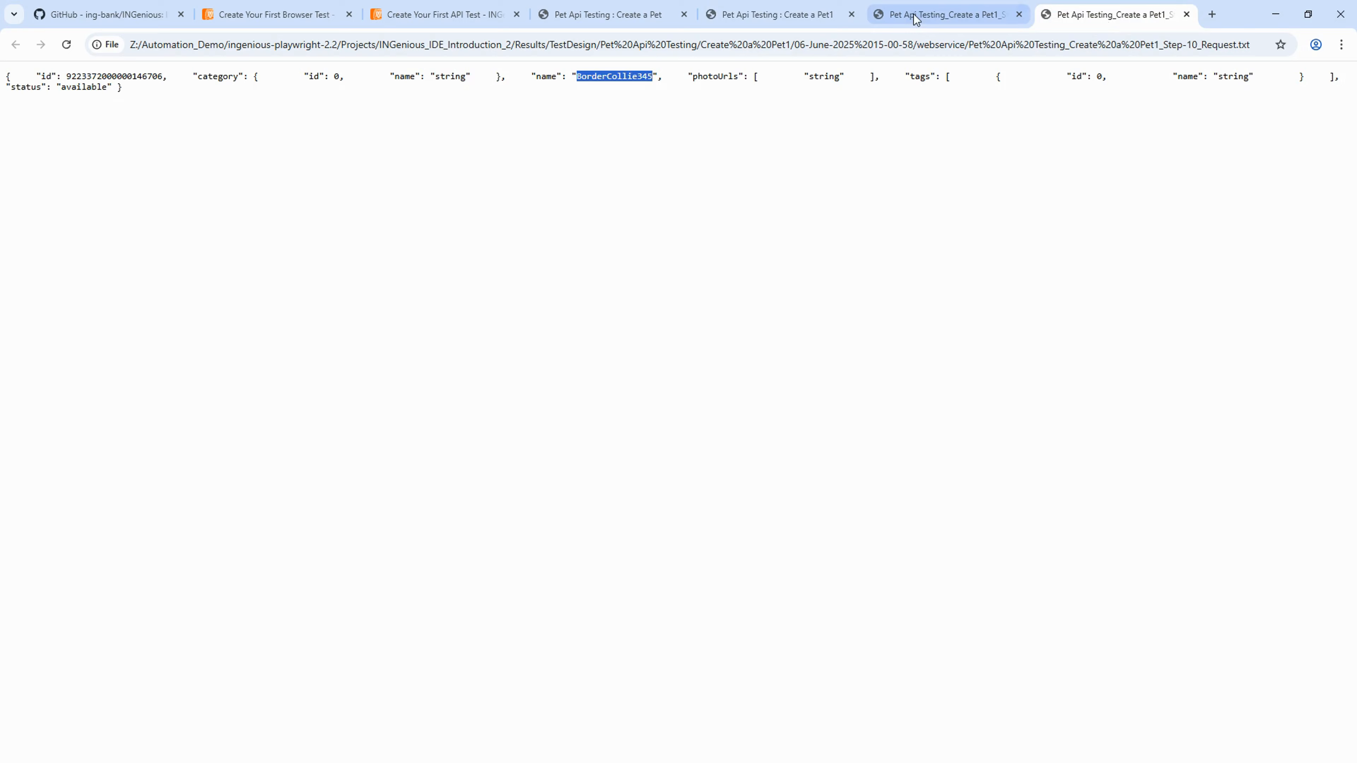
pyautogui.click(945, 16)
pyautogui.doubleClick(118, 75)
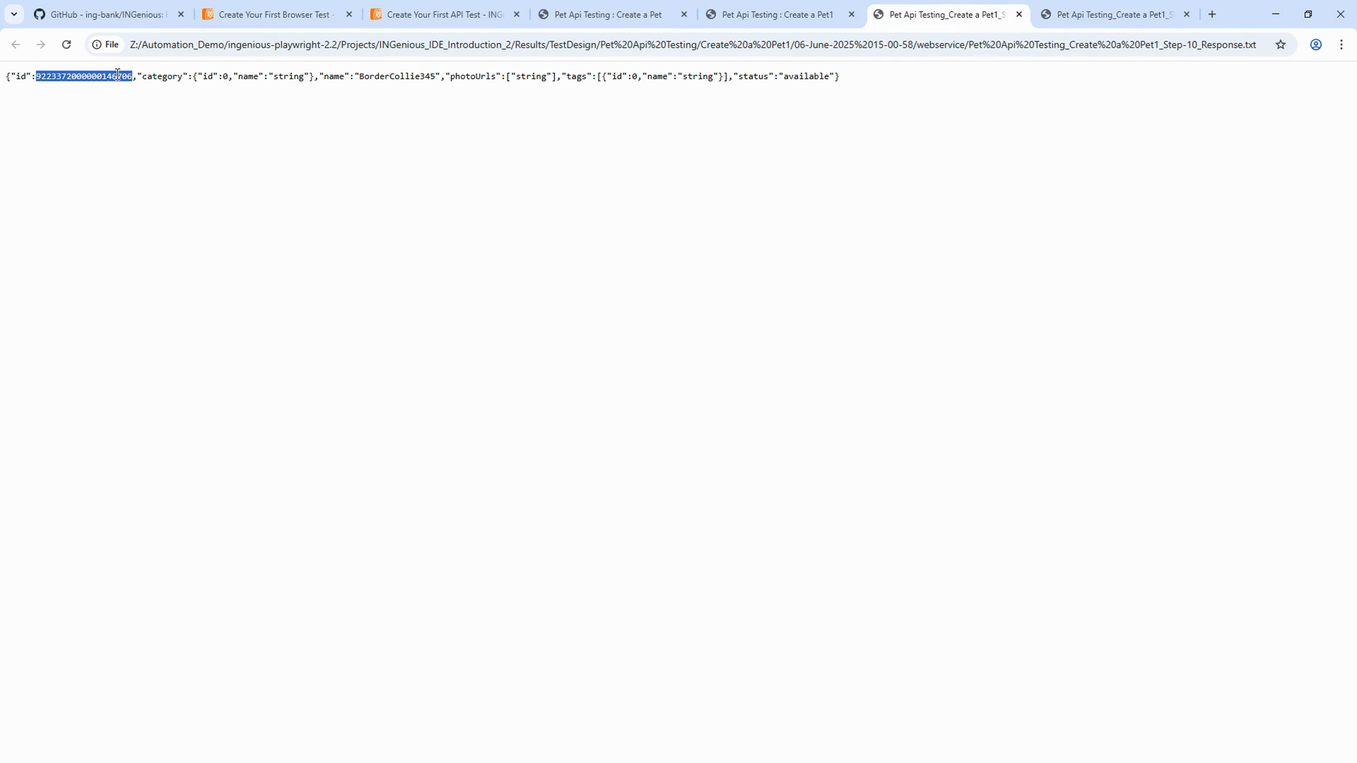
pyautogui.doubleClick(423, 75)
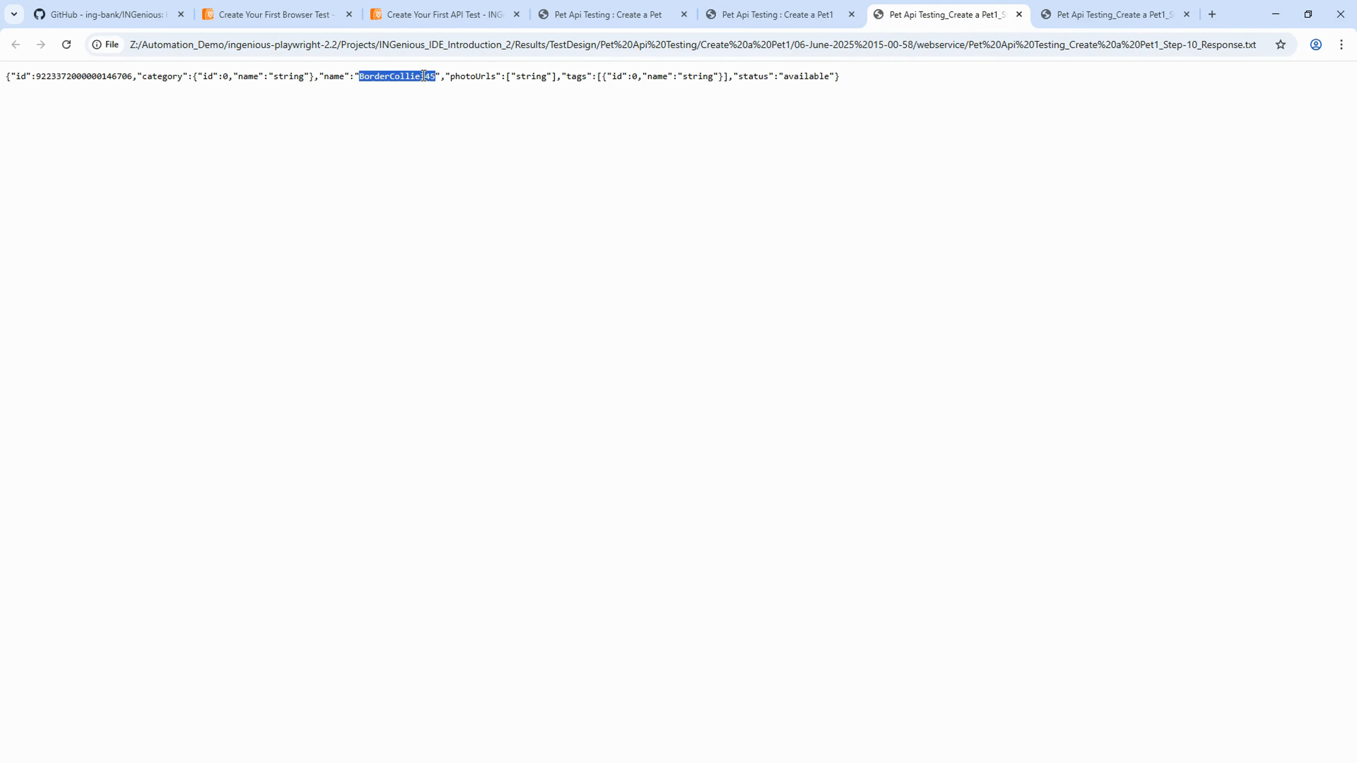
pyautogui.click(1095, 15)
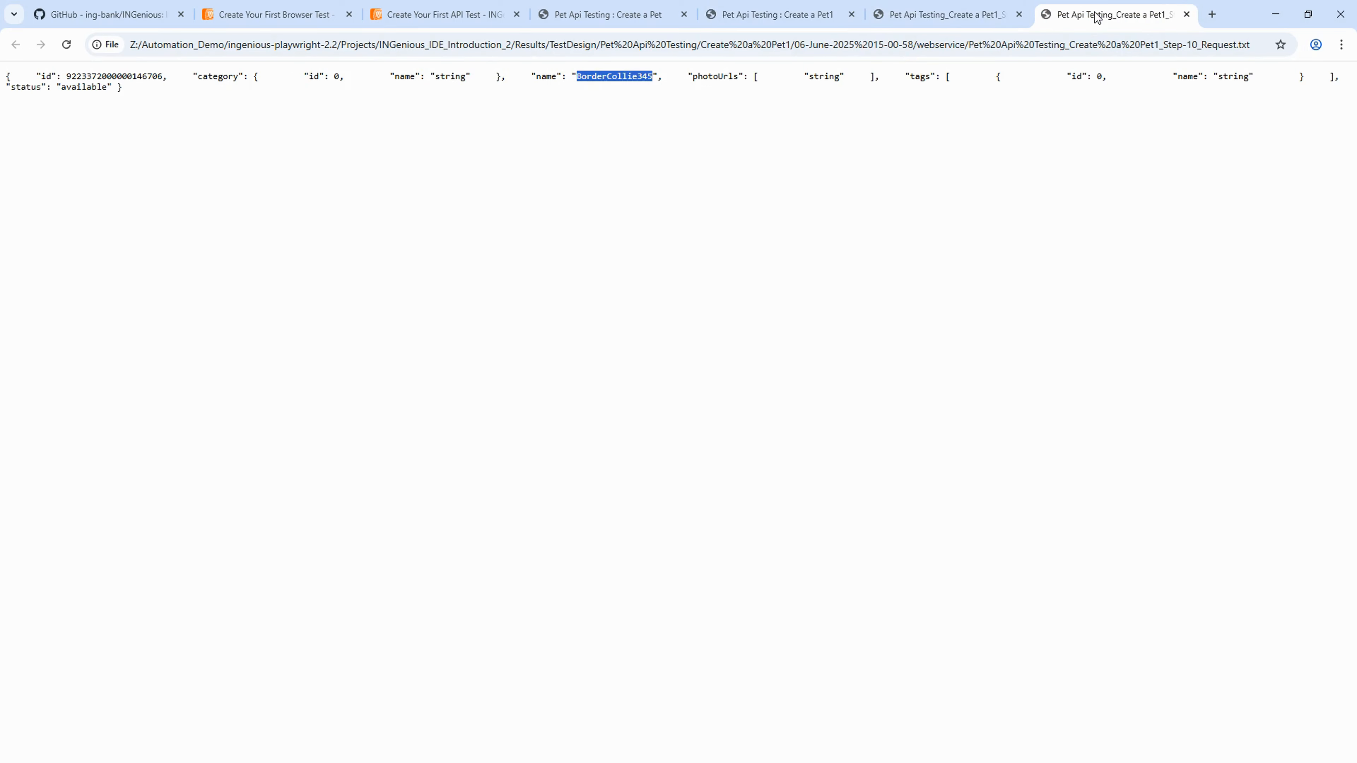
pyautogui.click(976, 16)
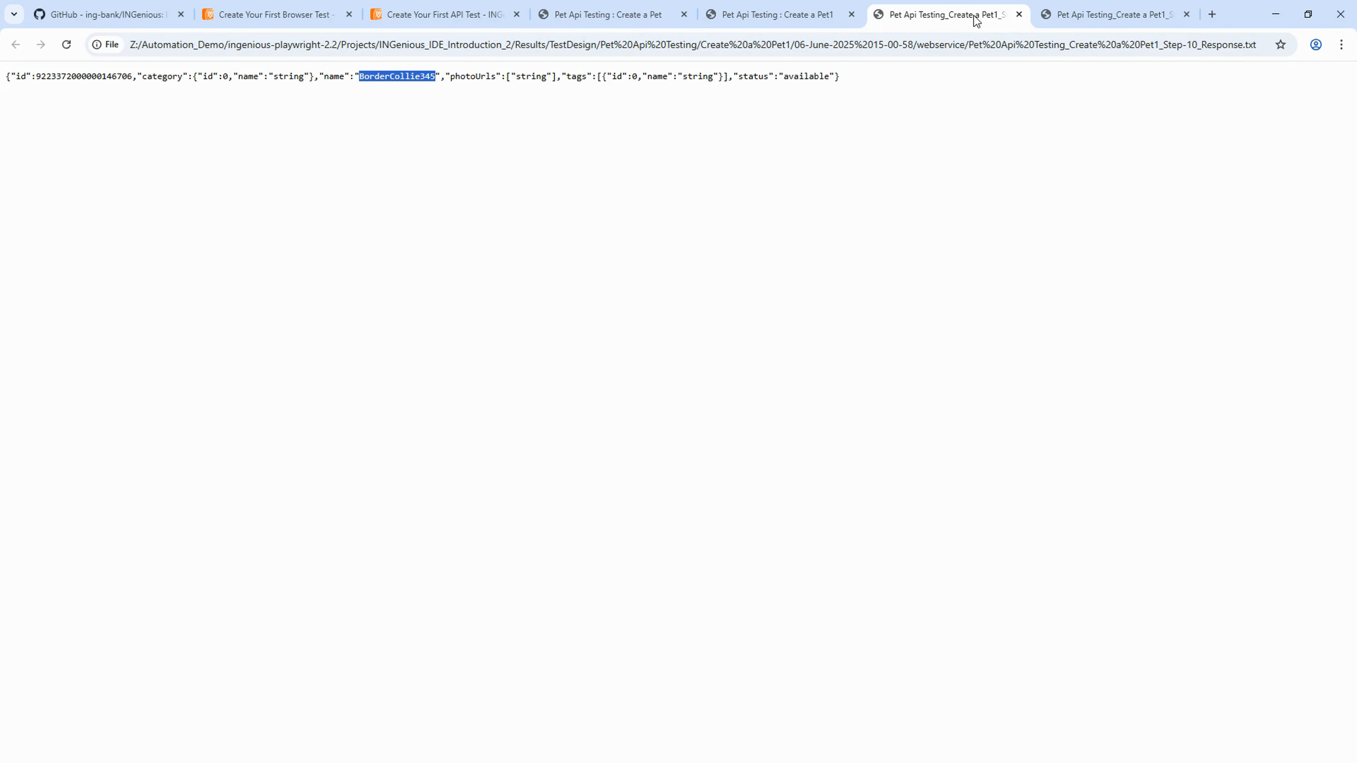
pyautogui.click(1110, 17)
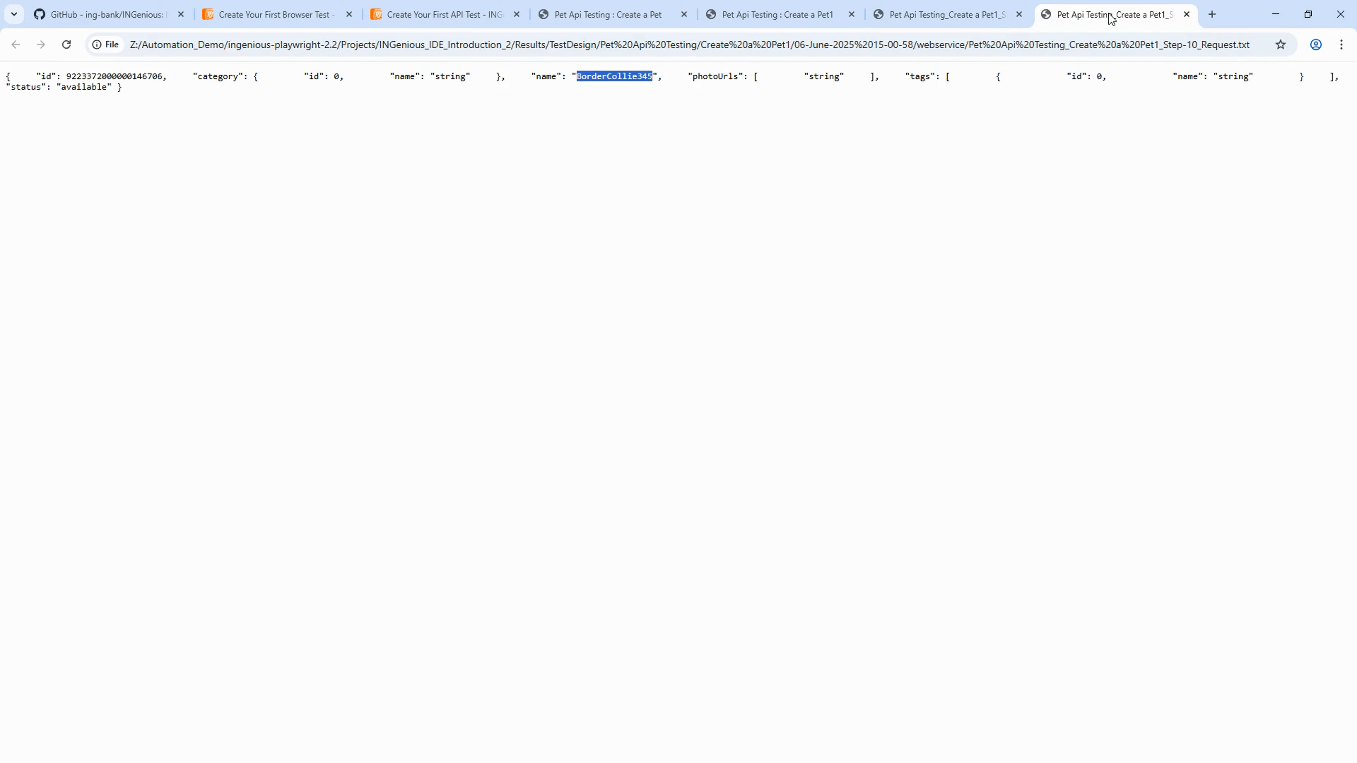
pyautogui.click(972, 17)
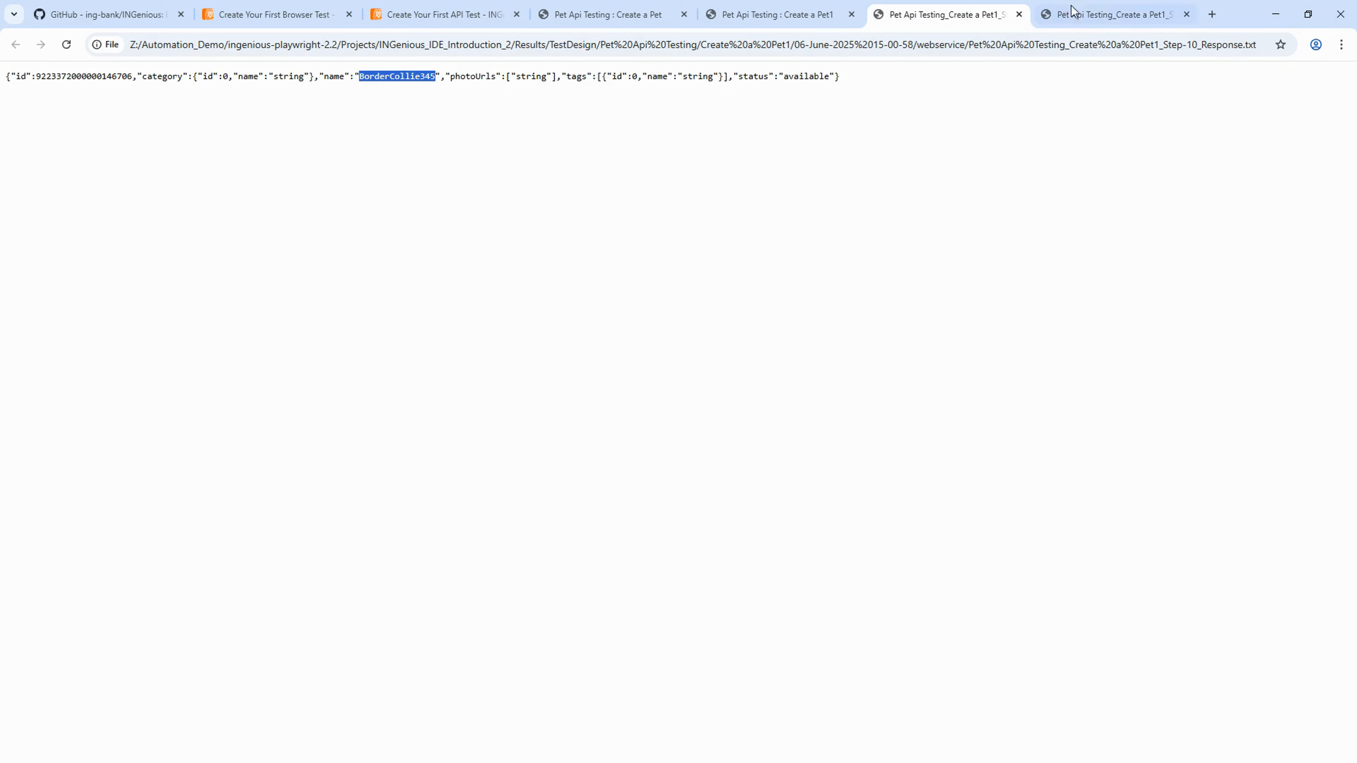
pyautogui.click(1117, 15)
pyautogui.doubleClick(1213, 46)
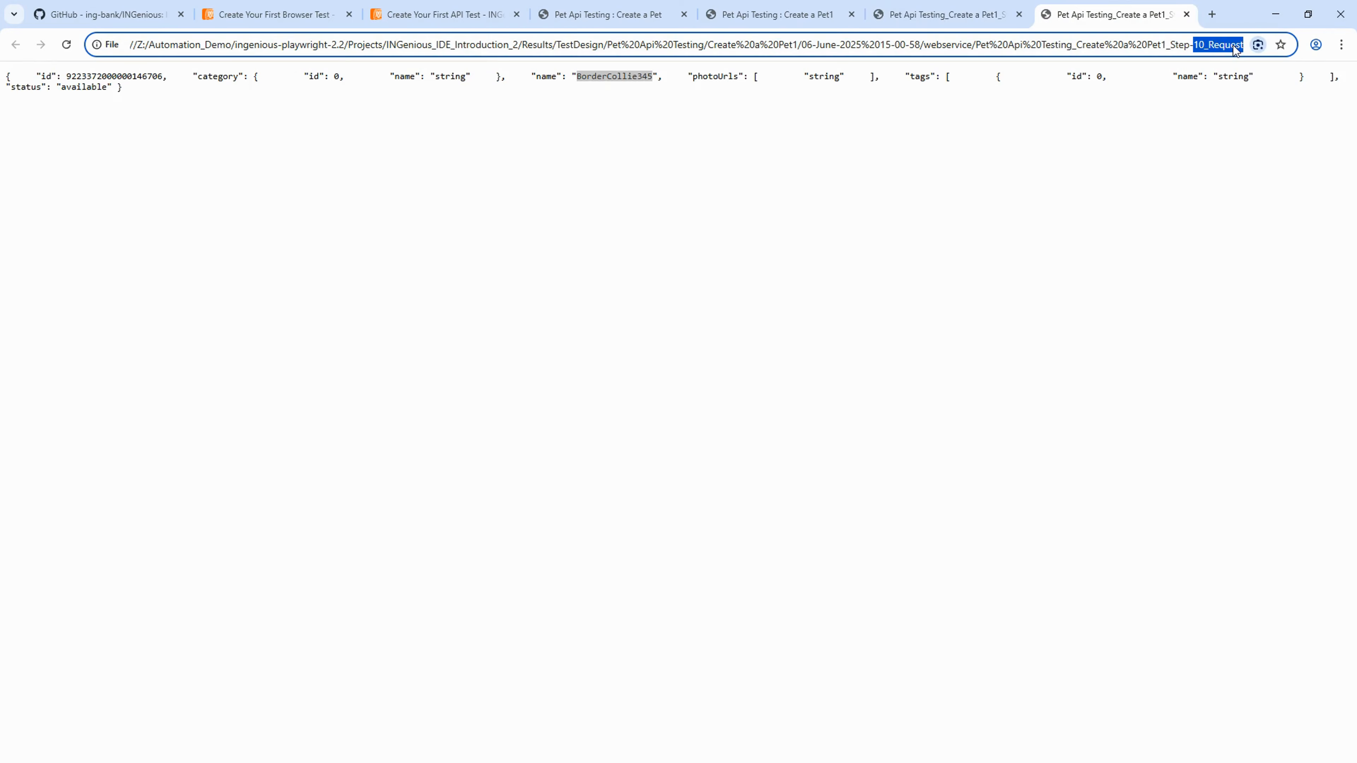
pyautogui.click(1004, 16)
# - Close the report and body tabs and return to INGenious Studio
pyautogui.click(846, 18)
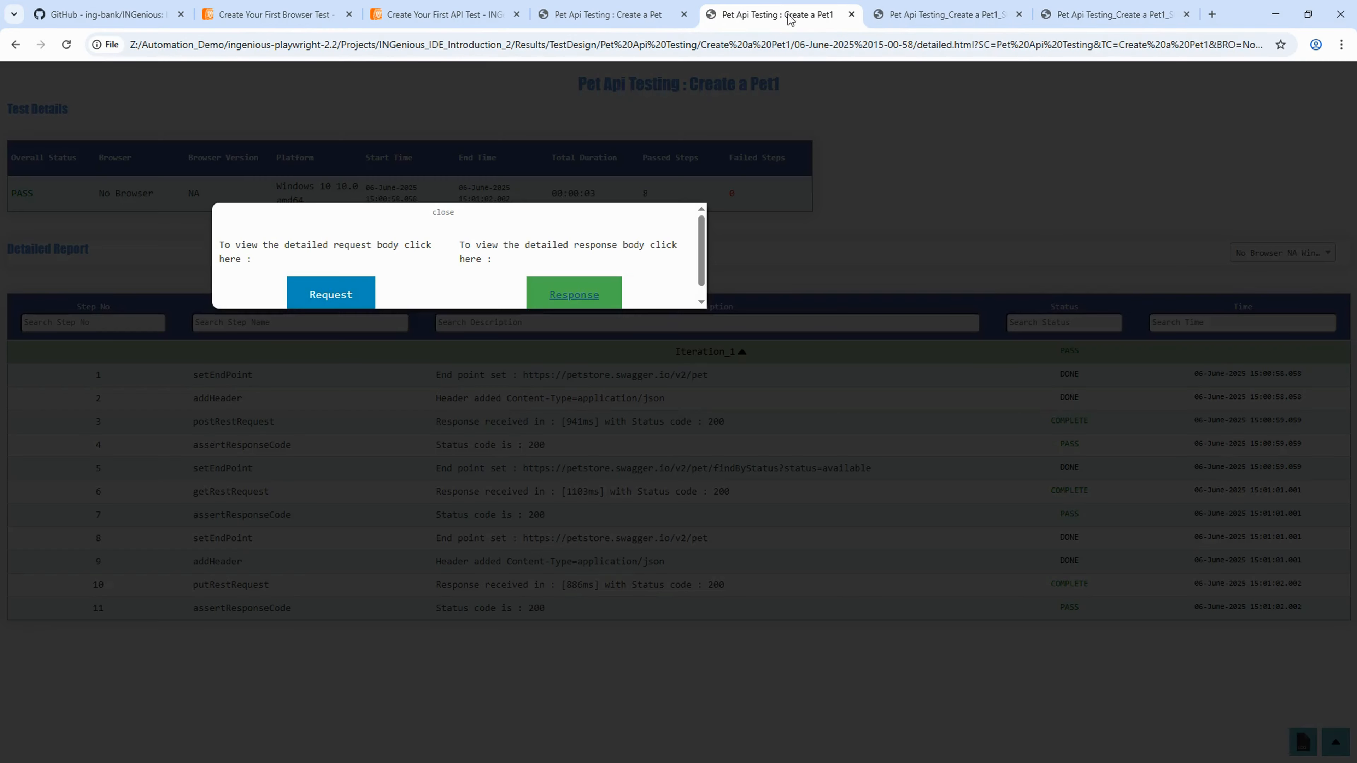
pyautogui.click(850, 15)
pyautogui.click(851, 15)
pyautogui.click(851, 15)
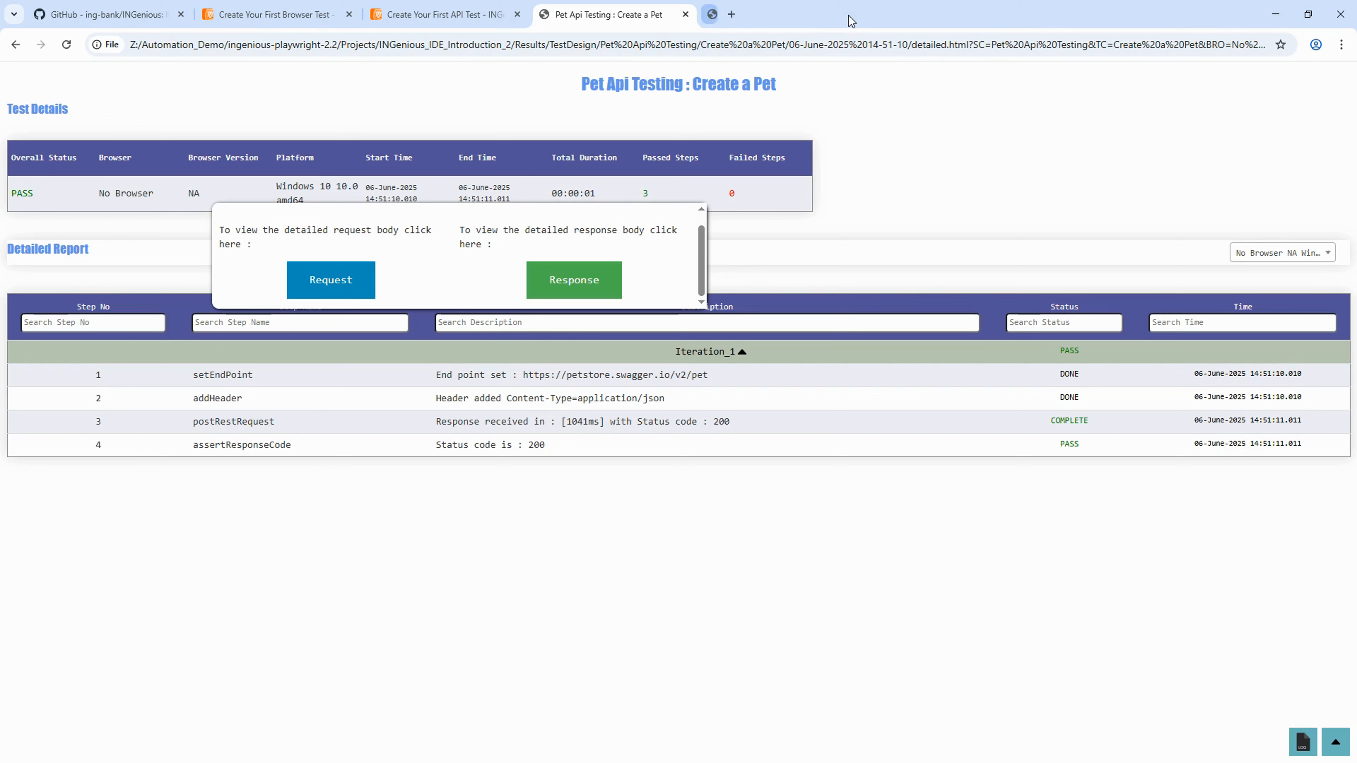
pyautogui.click(685, 15)
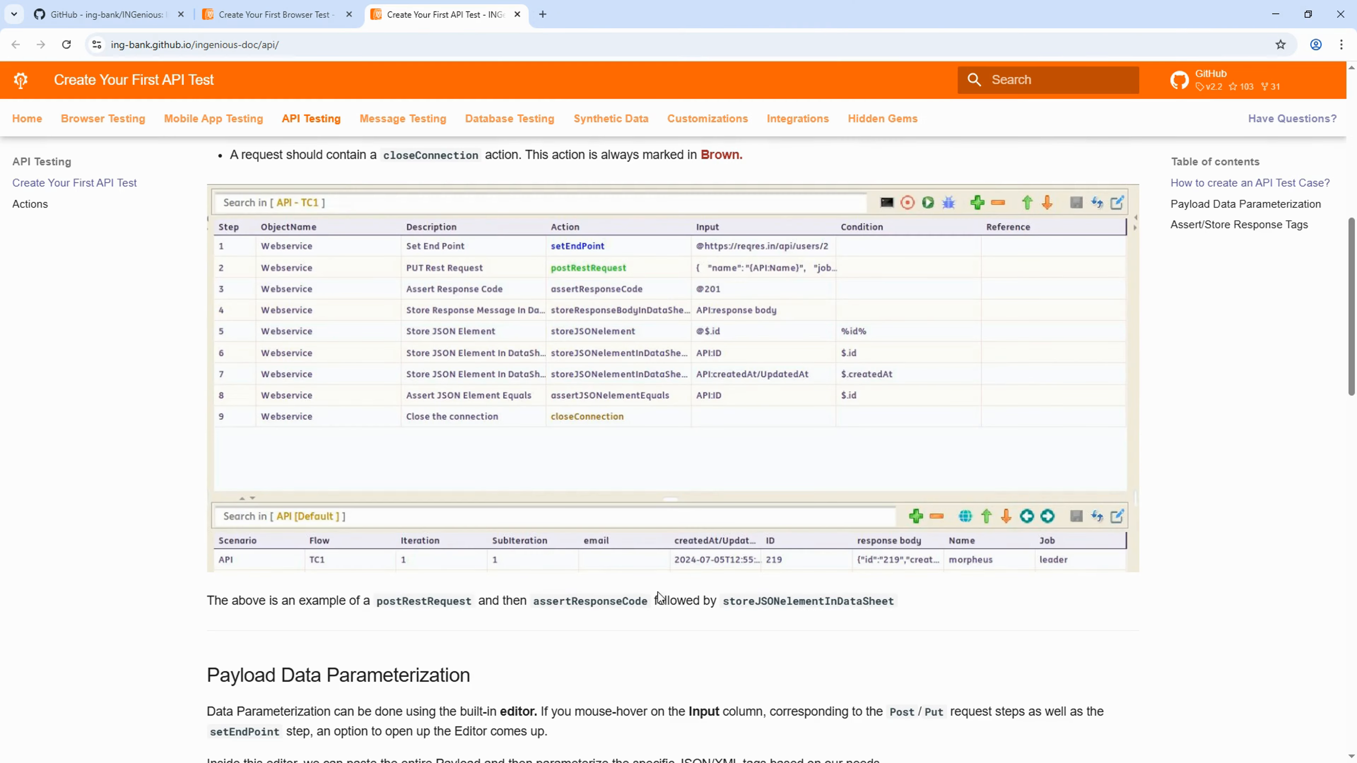
pyautogui.hotkey('alt', 'Tab')
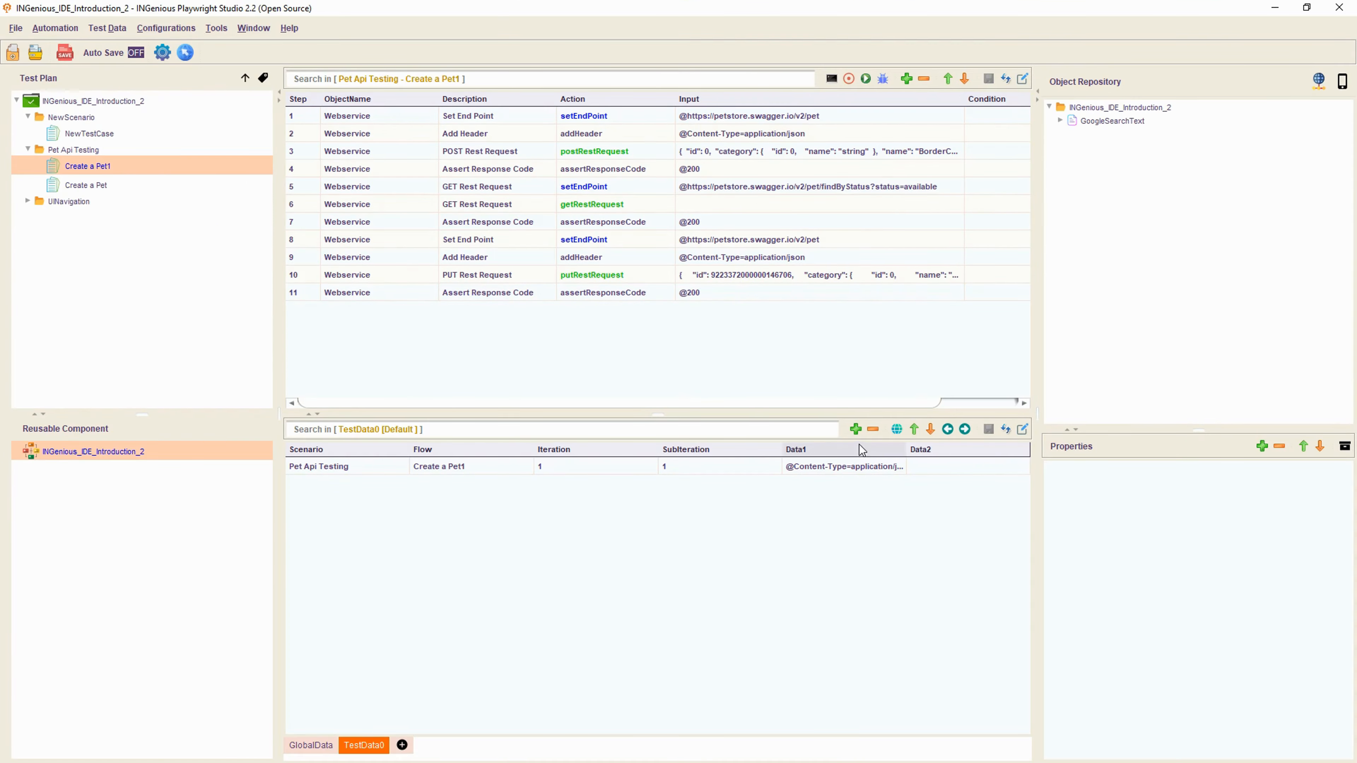
# - Load the Swagger Petstore page in a new Chrome tab
pyautogui.click(719, 297)
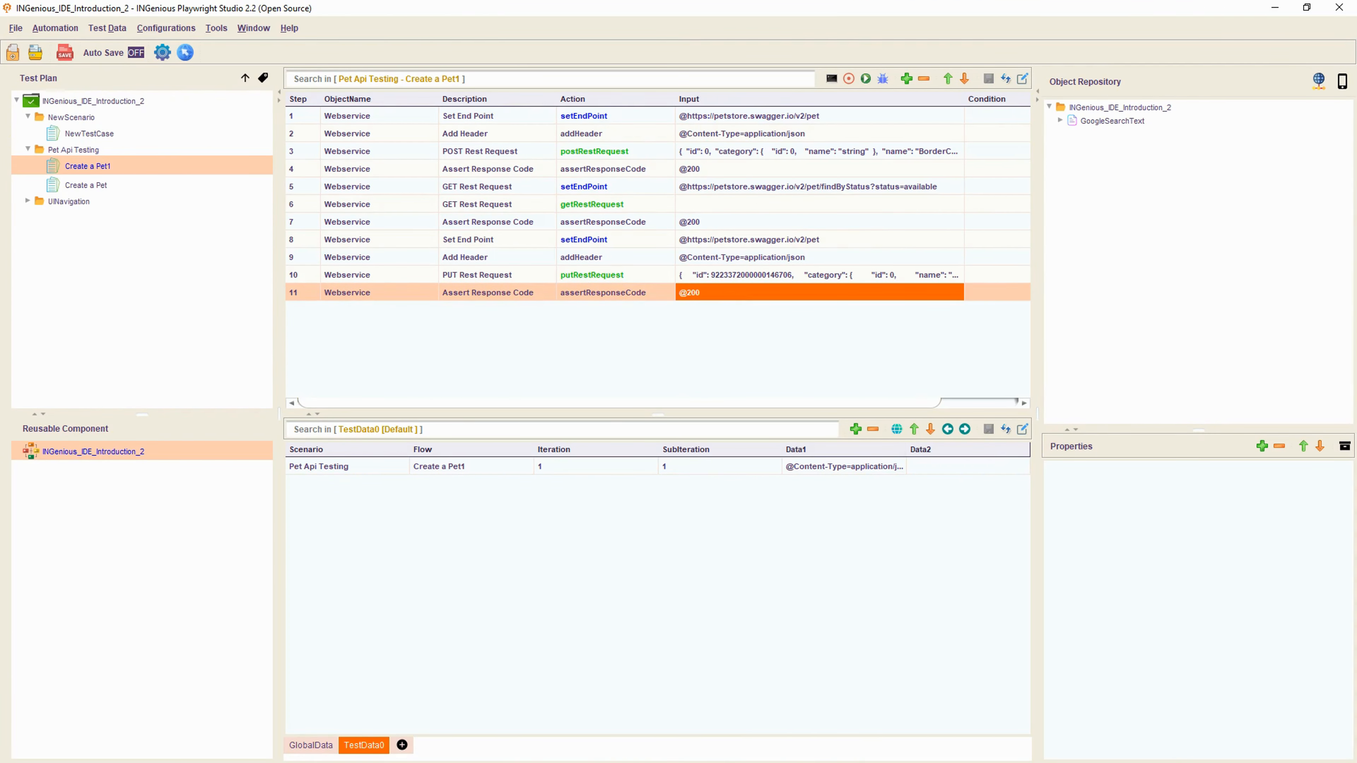
pyautogui.hotkey('alt', 'Tab')
pyautogui.click(542, 15)
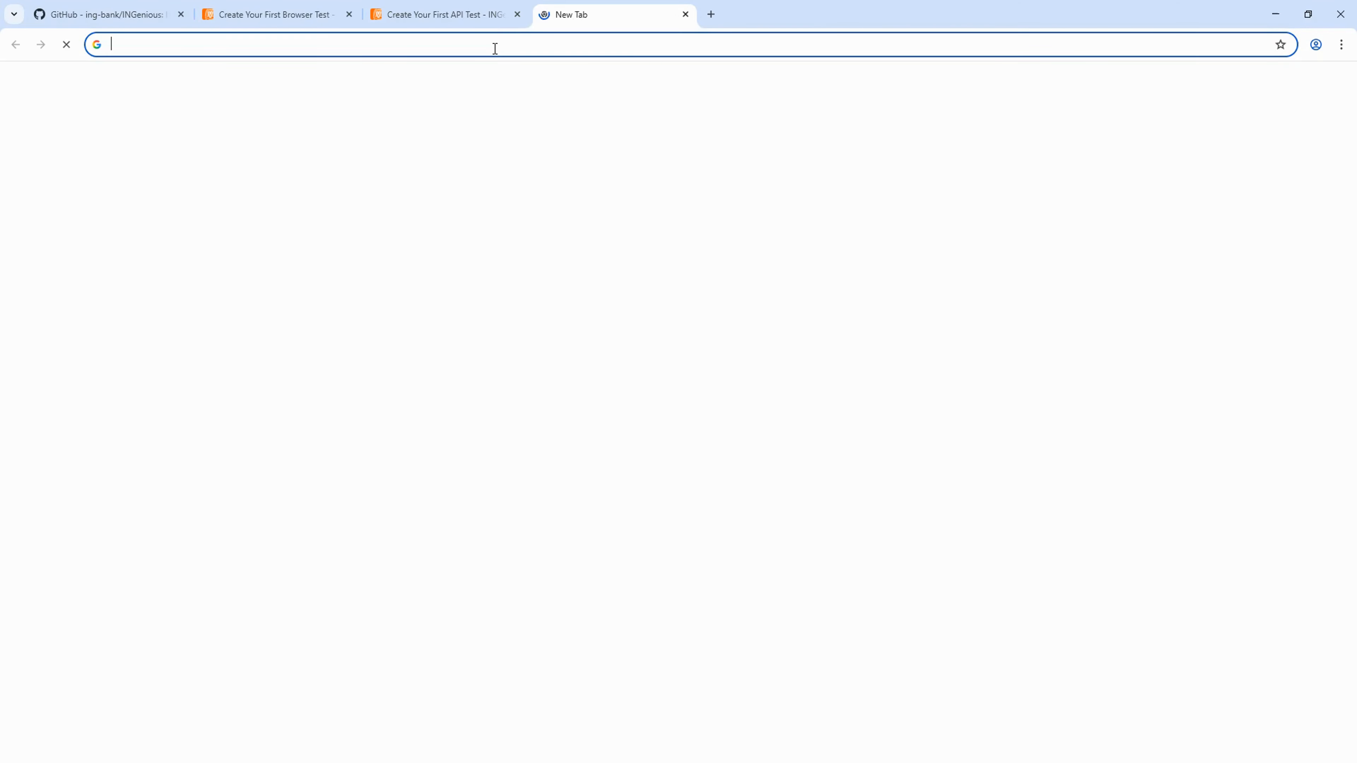
pyautogui.write('p')
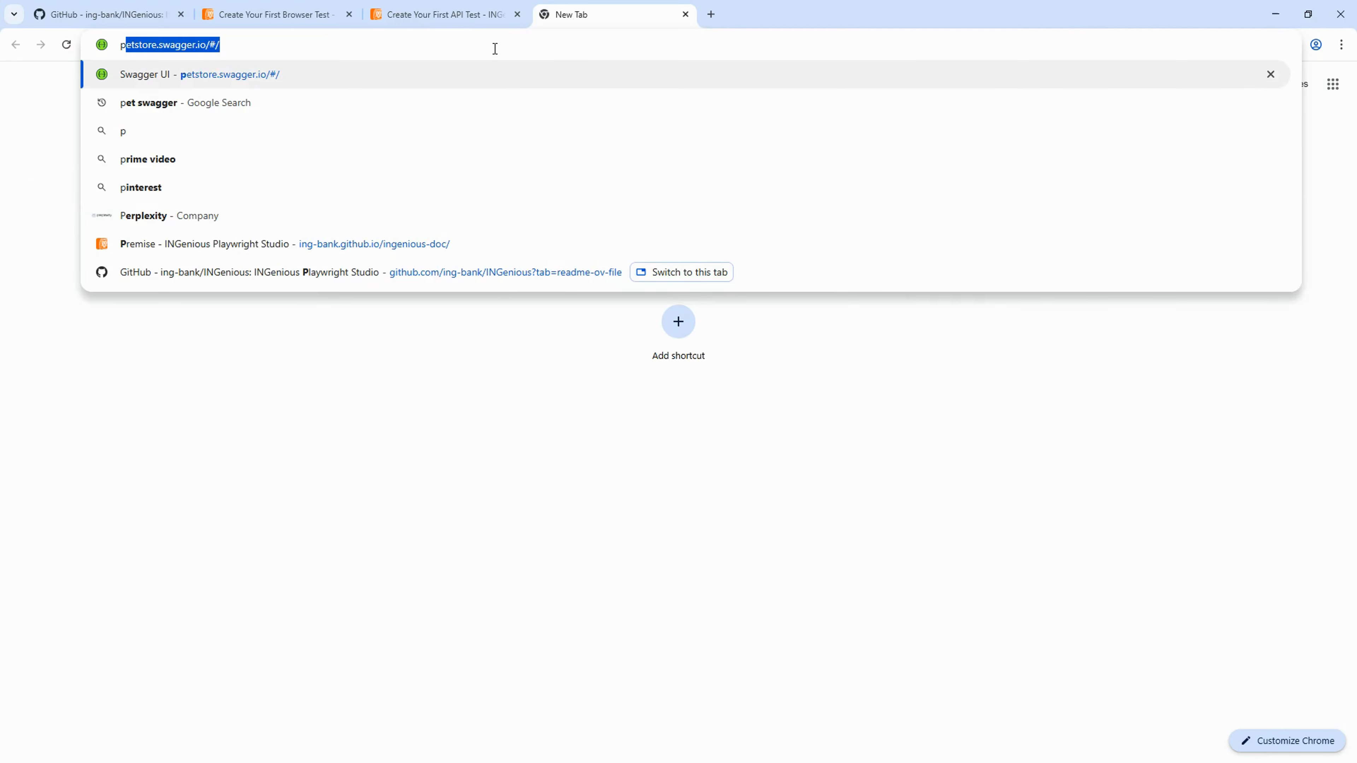
pyautogui.press('Return')
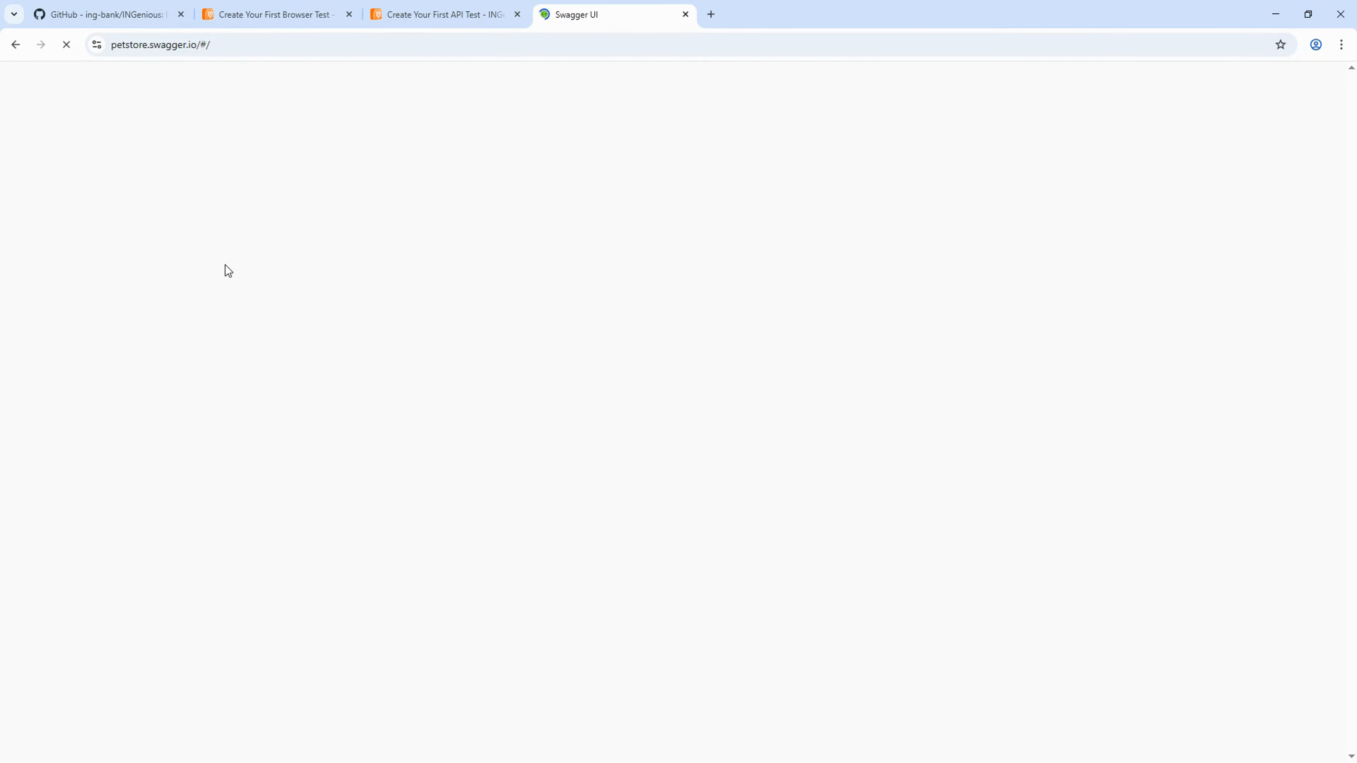
# - Expand GET /pet/{petId} Find pet by ID, enable Try it out, and return to INGenious
pyautogui.scroll(-3, 512, 315)
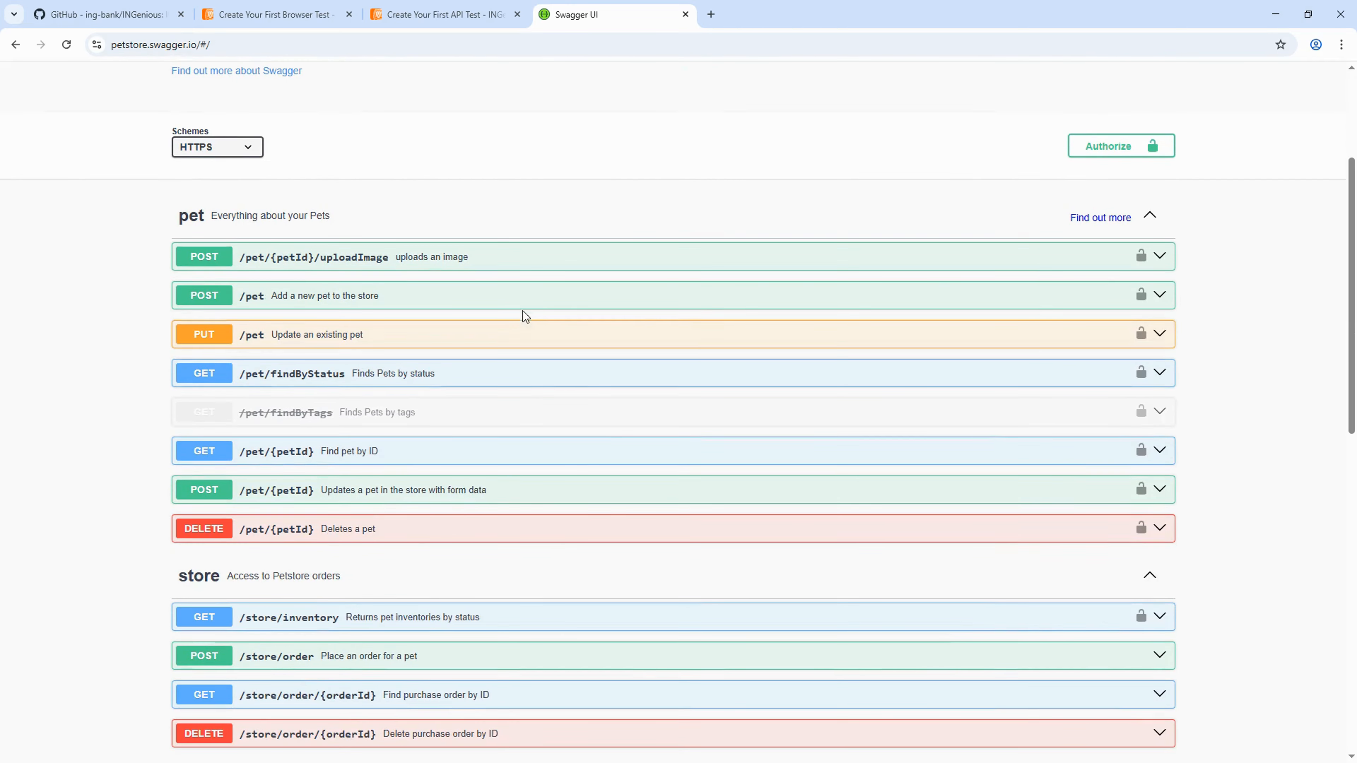
pyautogui.click(377, 460)
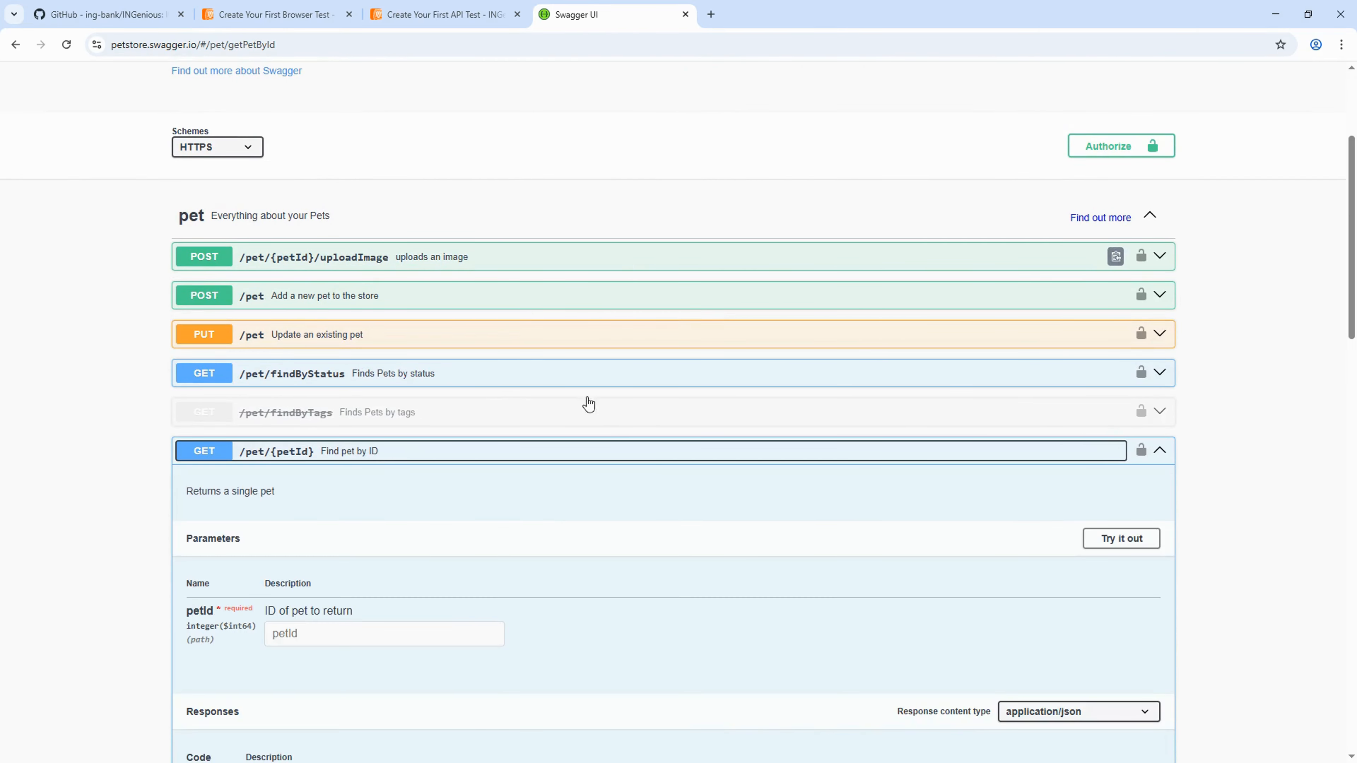
pyautogui.scroll(-2, 563, 543)
pyautogui.click(1109, 397)
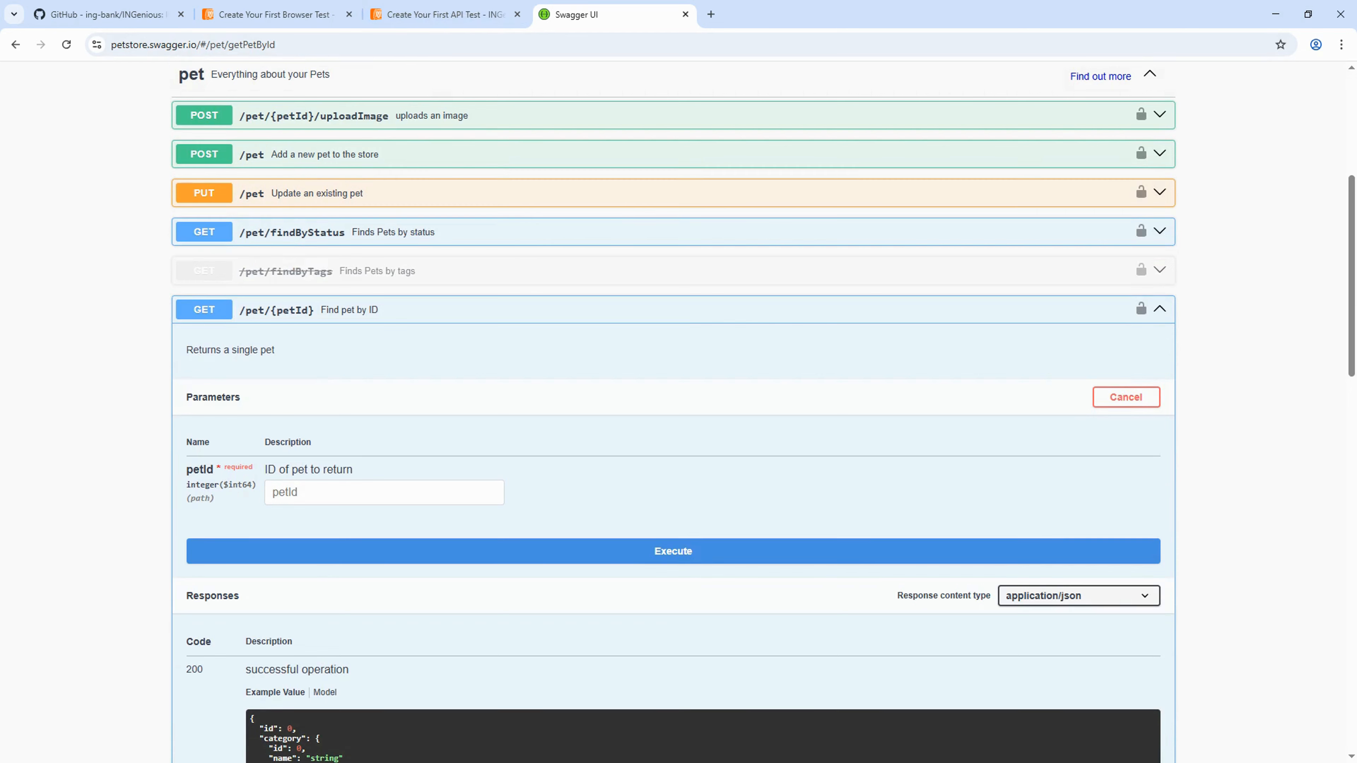
pyautogui.hotkey('alt', 'Tab')
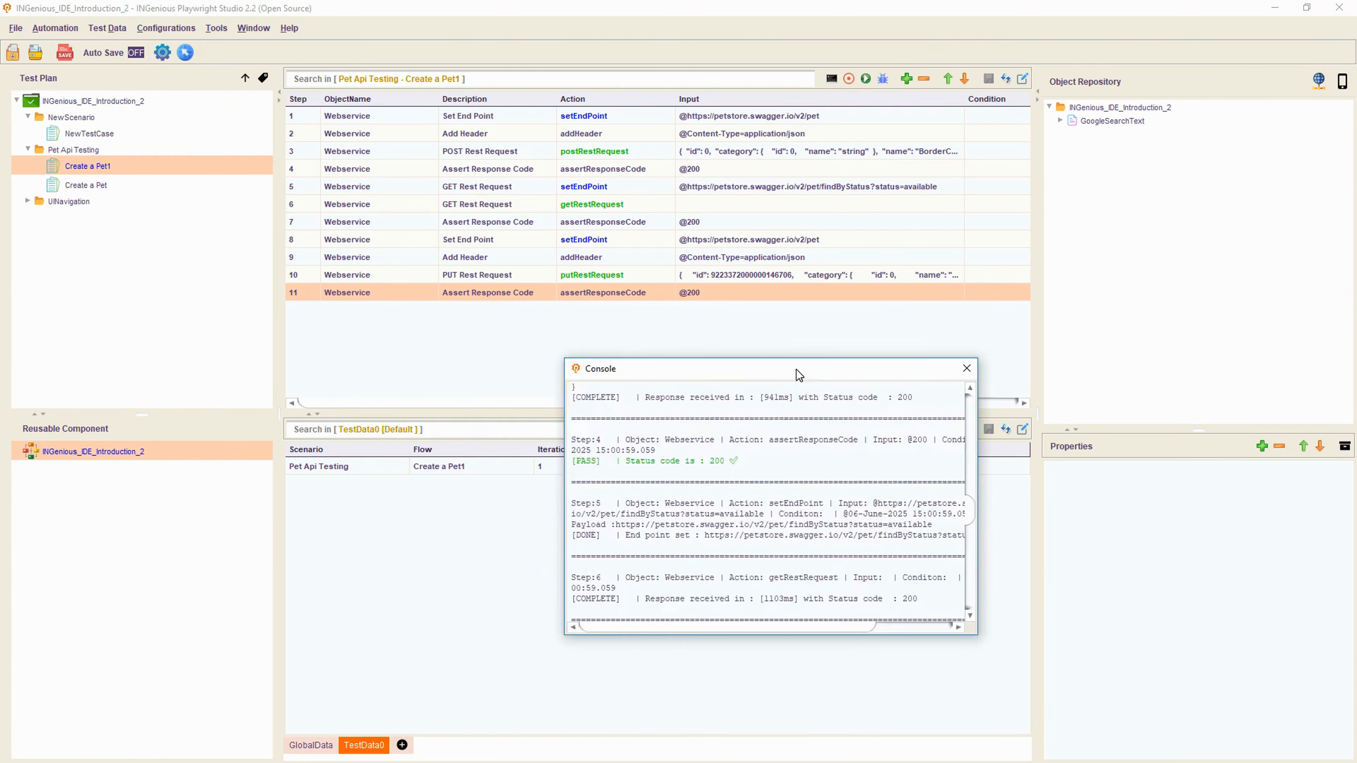
# - Enlarge the run console, copy the pet id from the PUT payload, and move the console aside
pyautogui.moveTo(796, 369); pyautogui.dragTo(614, 309)
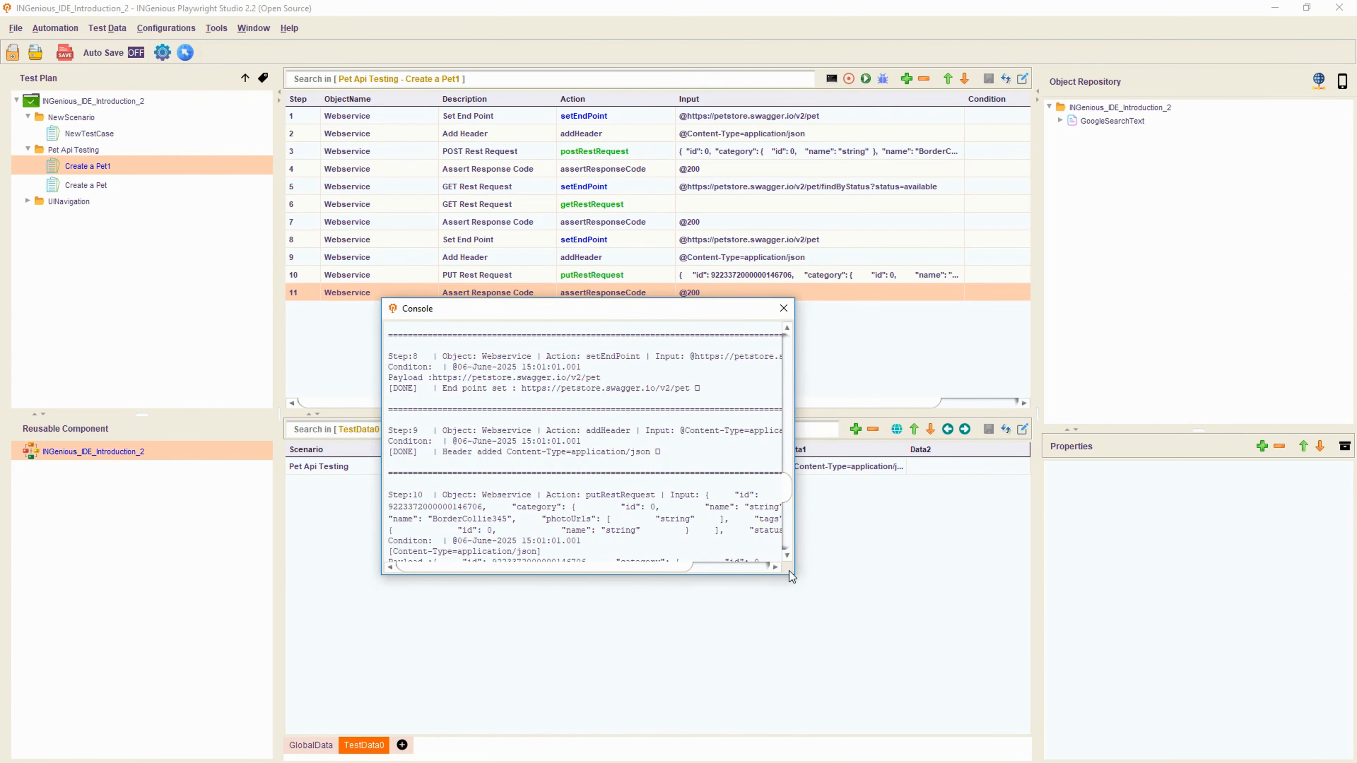
pyautogui.moveTo(793, 574); pyautogui.dragTo(939, 636)
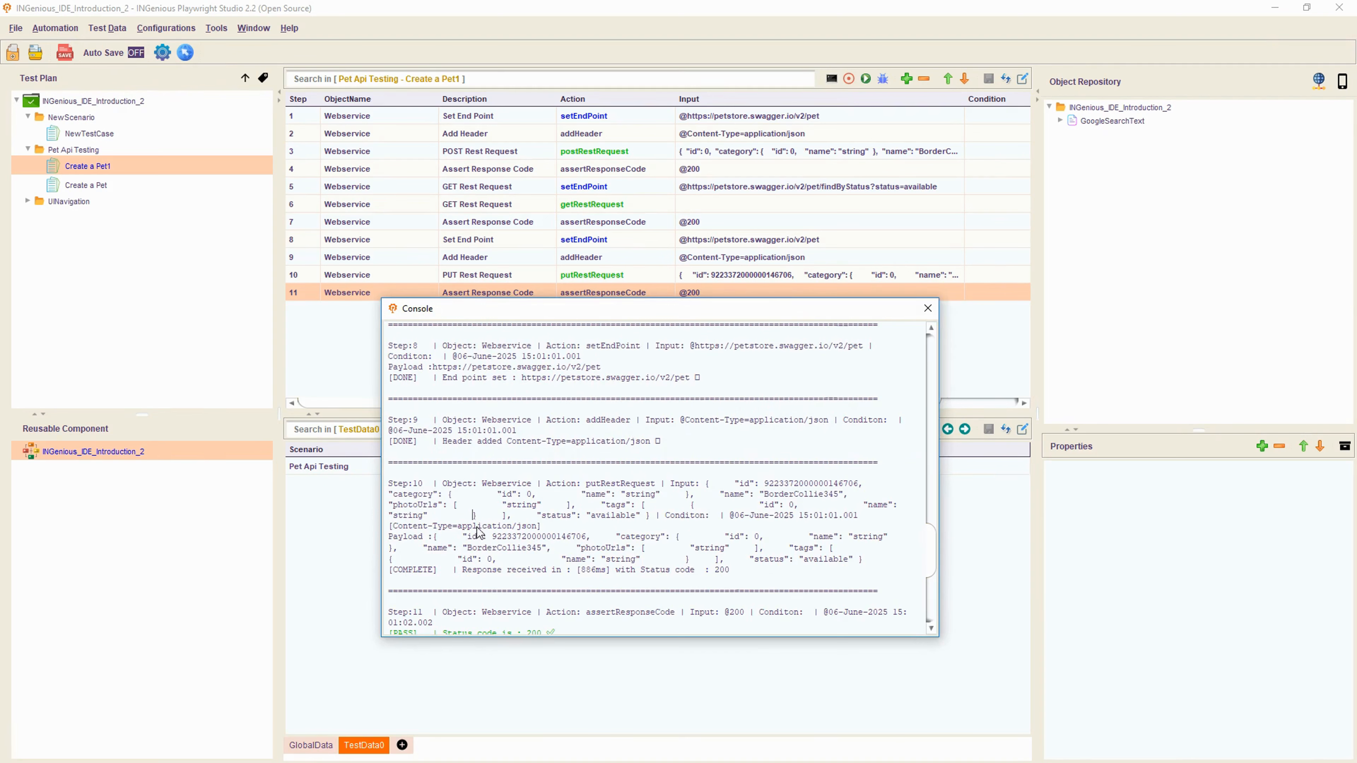
pyautogui.doubleClick(545, 537)
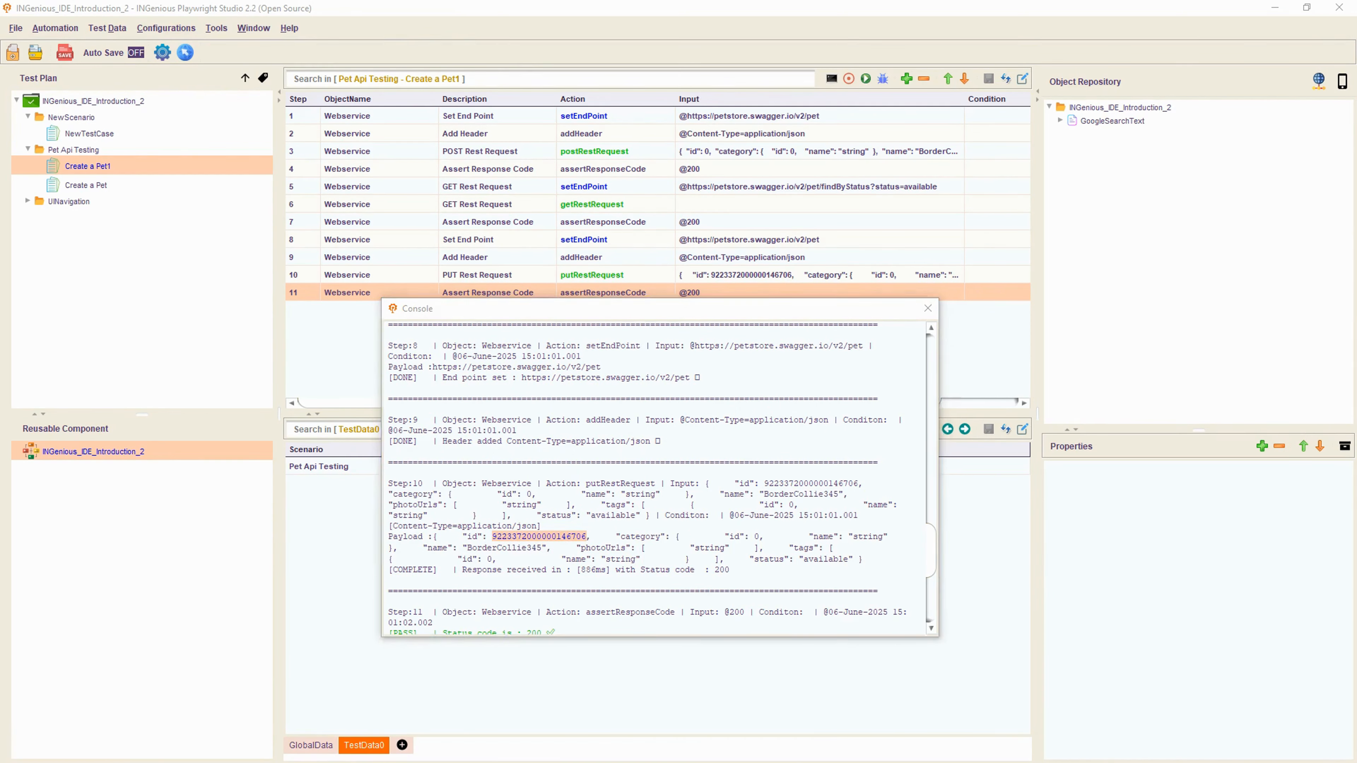
pyautogui.hotkey('alt', 'Tab')
pyautogui.click(930, 317)
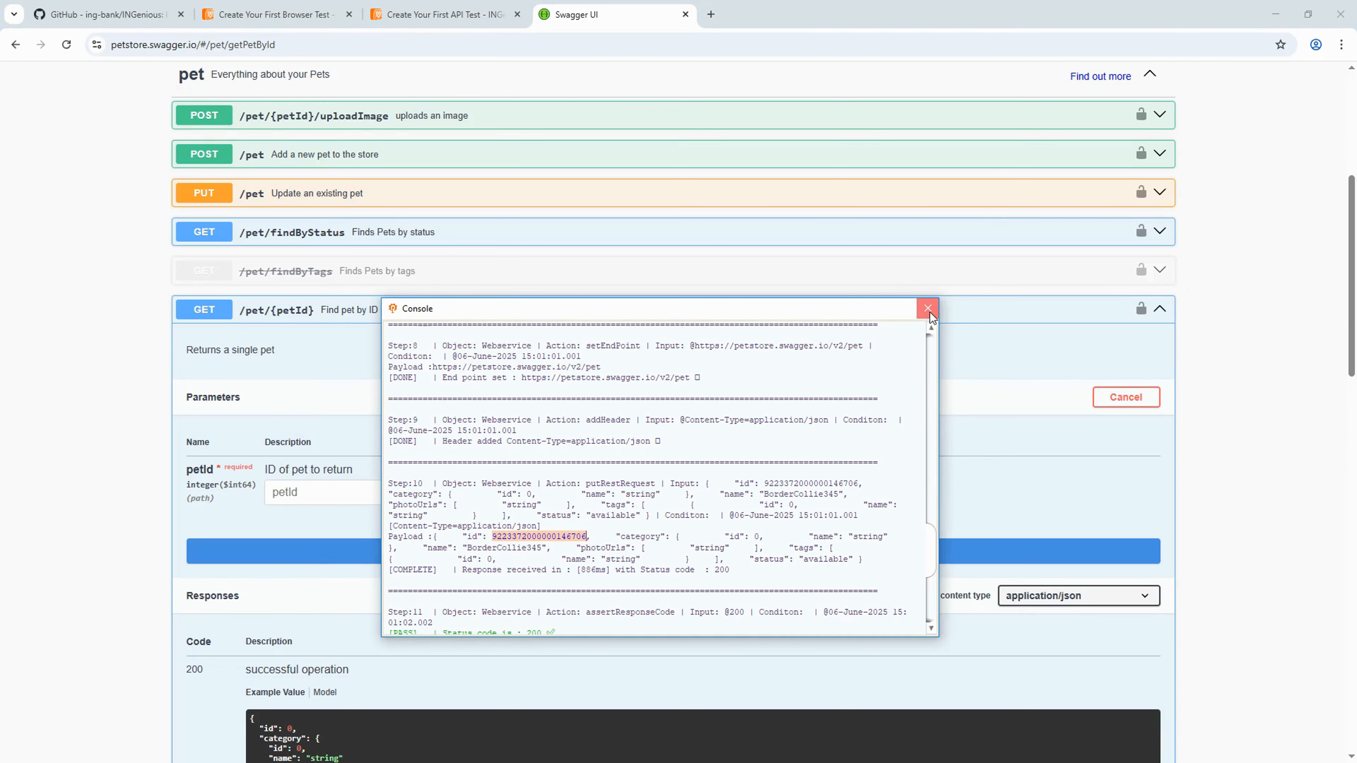
pyautogui.moveTo(839, 308); pyautogui.dragTo(158, 332)
pyautogui.click(83, 362)
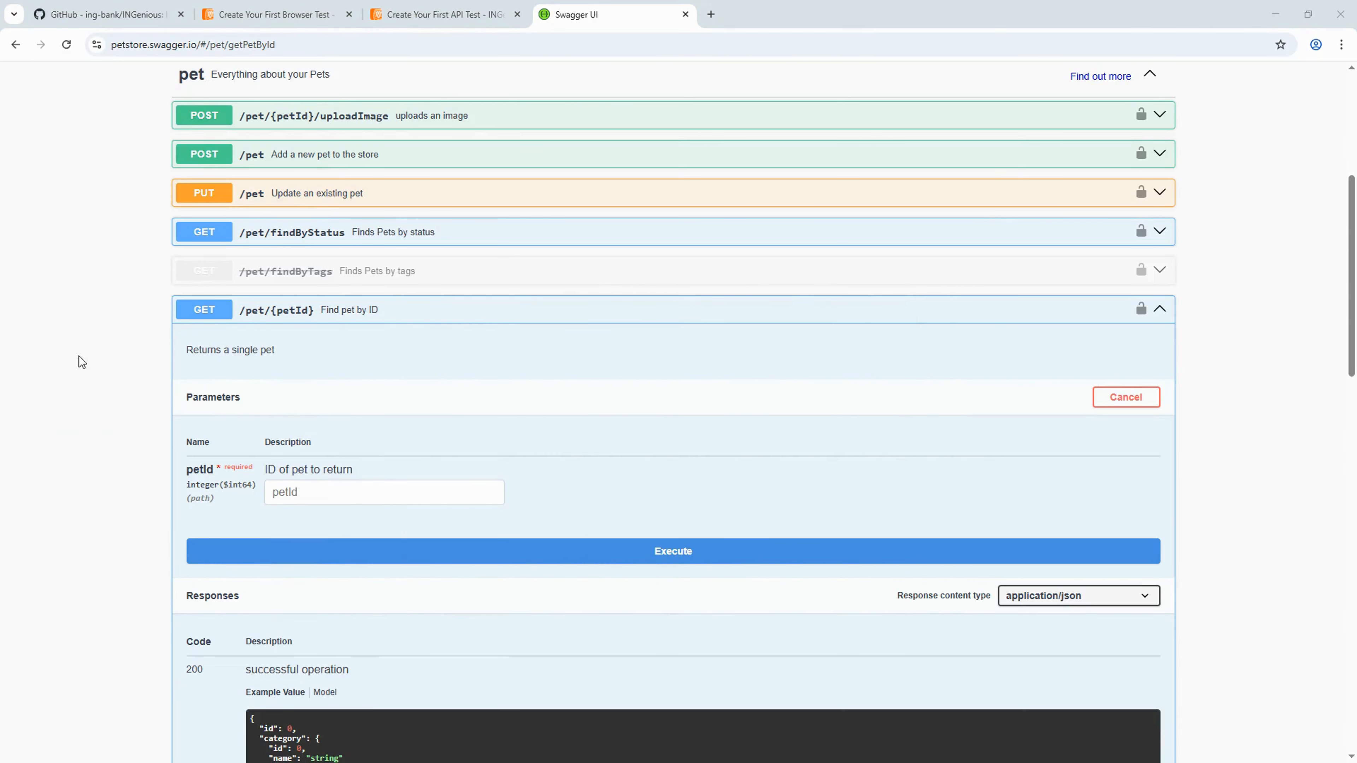
pyautogui.click(322, 490)
pyautogui.hotkey('ctrl', 'v')
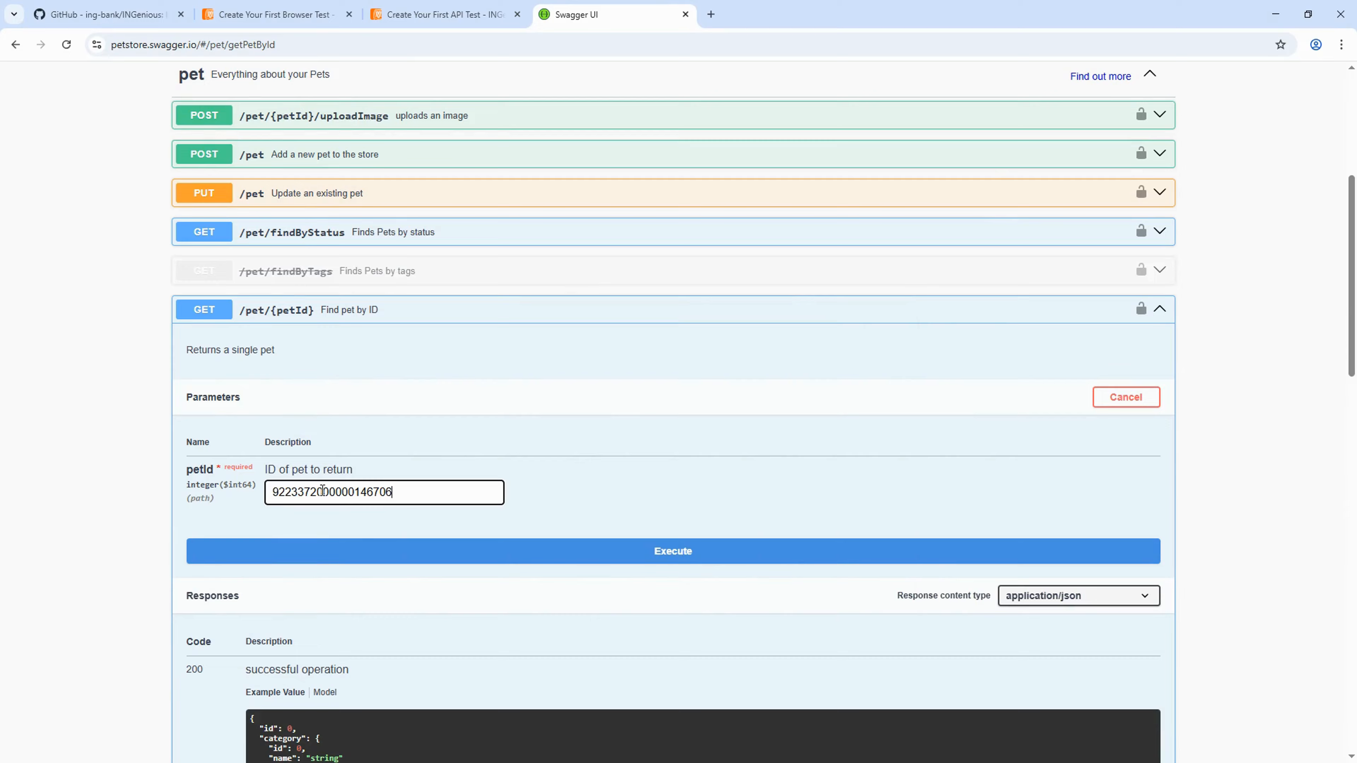
pyautogui.click(689, 556)
pyautogui.scroll(-4, 689, 481)
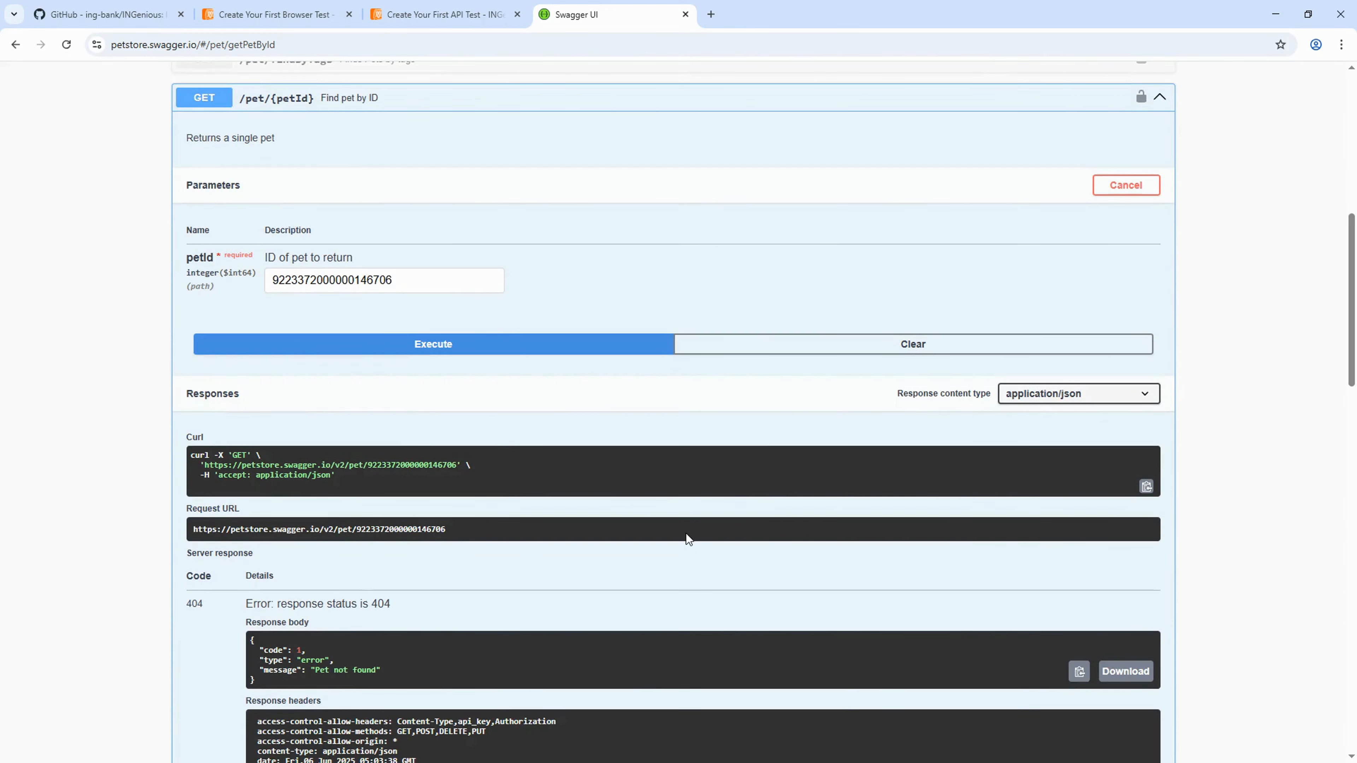
pyautogui.scroll(-3, 657, 522)
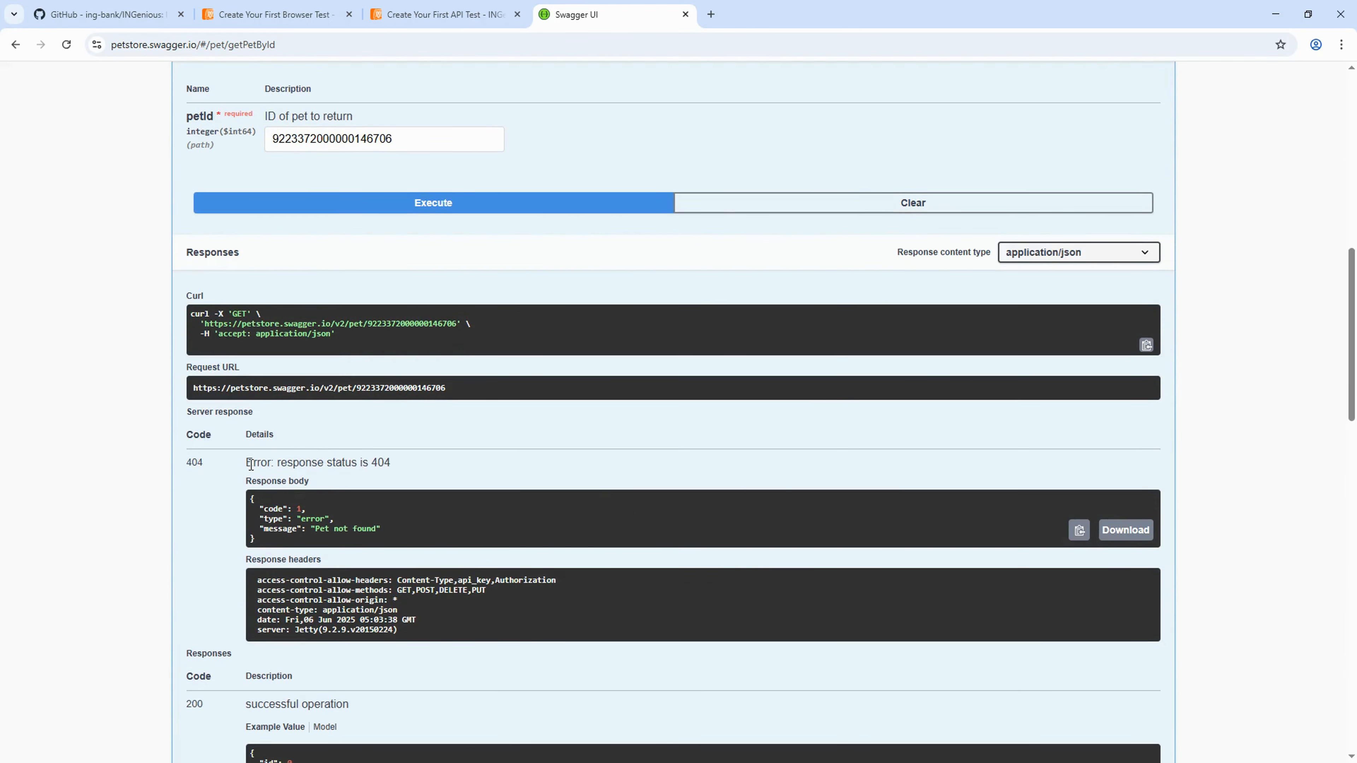
# - Highlight the 404 Pet not found response, then collapse the Find pet by ID operation
pyautogui.moveTo(251, 464); pyautogui.dragTo(387, 466)
pyautogui.click(503, 460)
pyautogui.scroll(2, 502, 459)
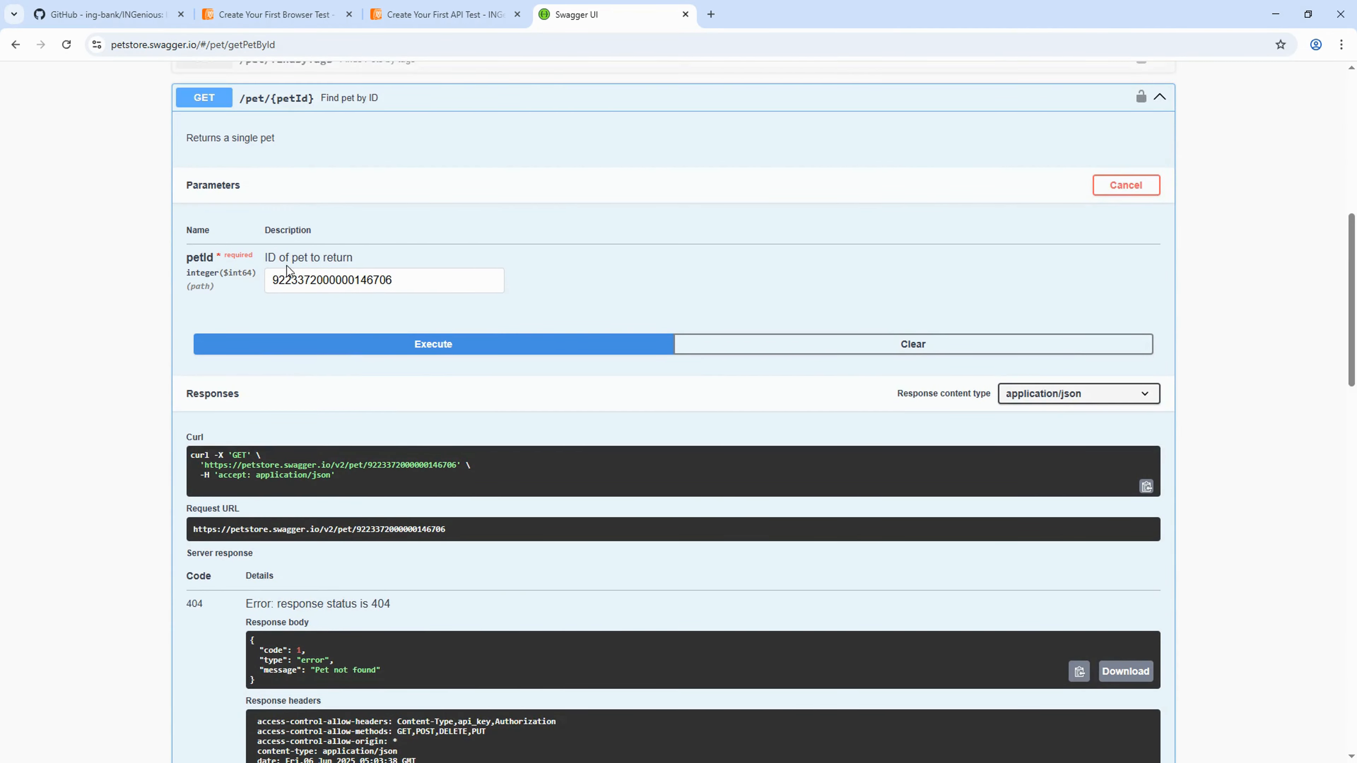
pyautogui.click(326, 98)
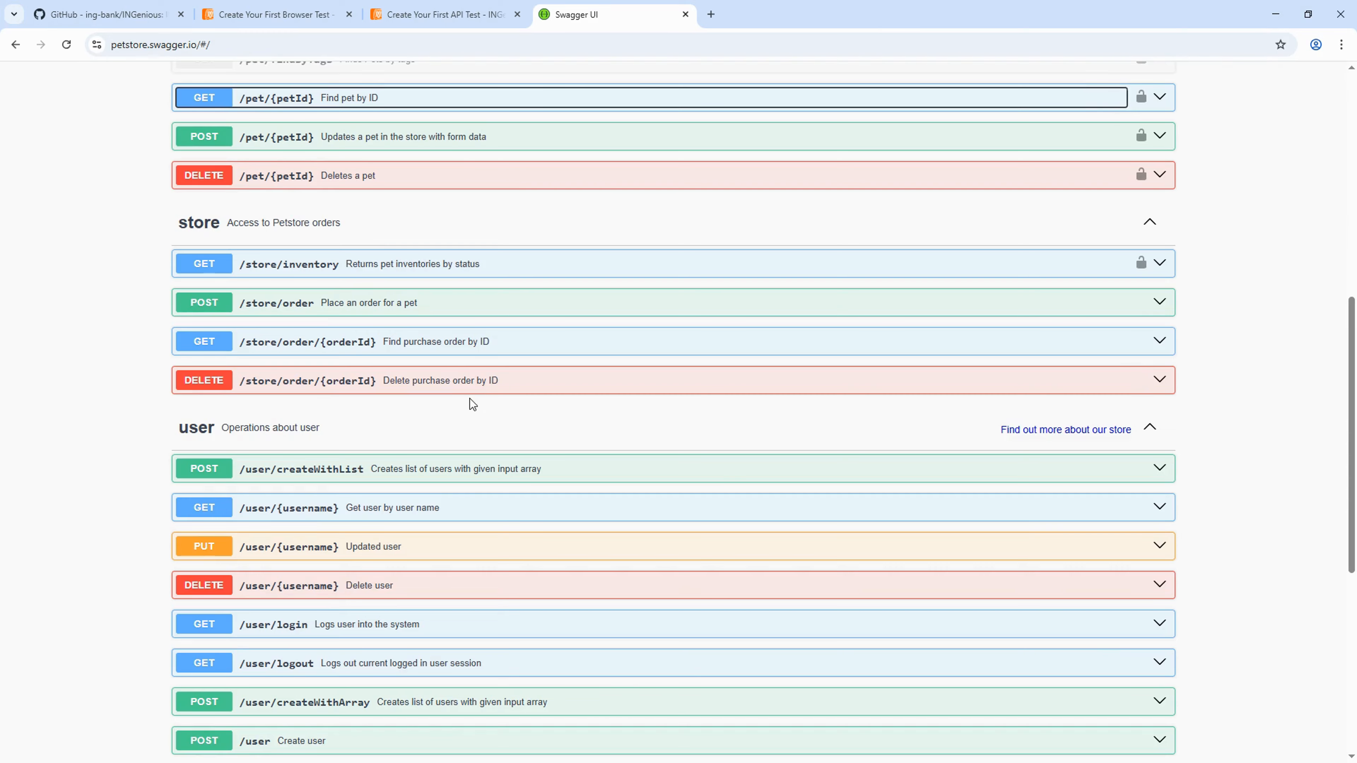
# - Run Finds Pets by status with status set to available
pyautogui.scroll(4, 606, 524)
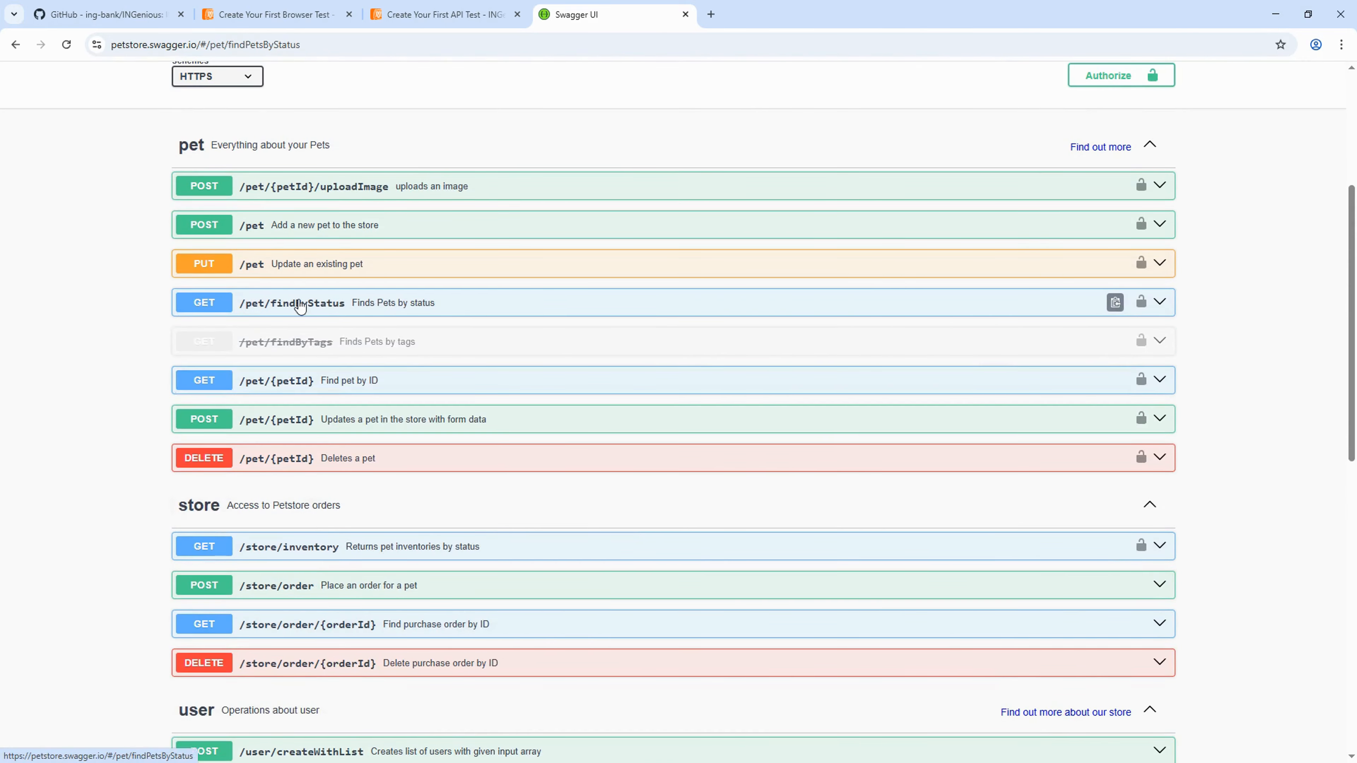
pyautogui.click(297, 299)
pyautogui.scroll(-2, 449, 518)
pyautogui.scroll(-1, 449, 516)
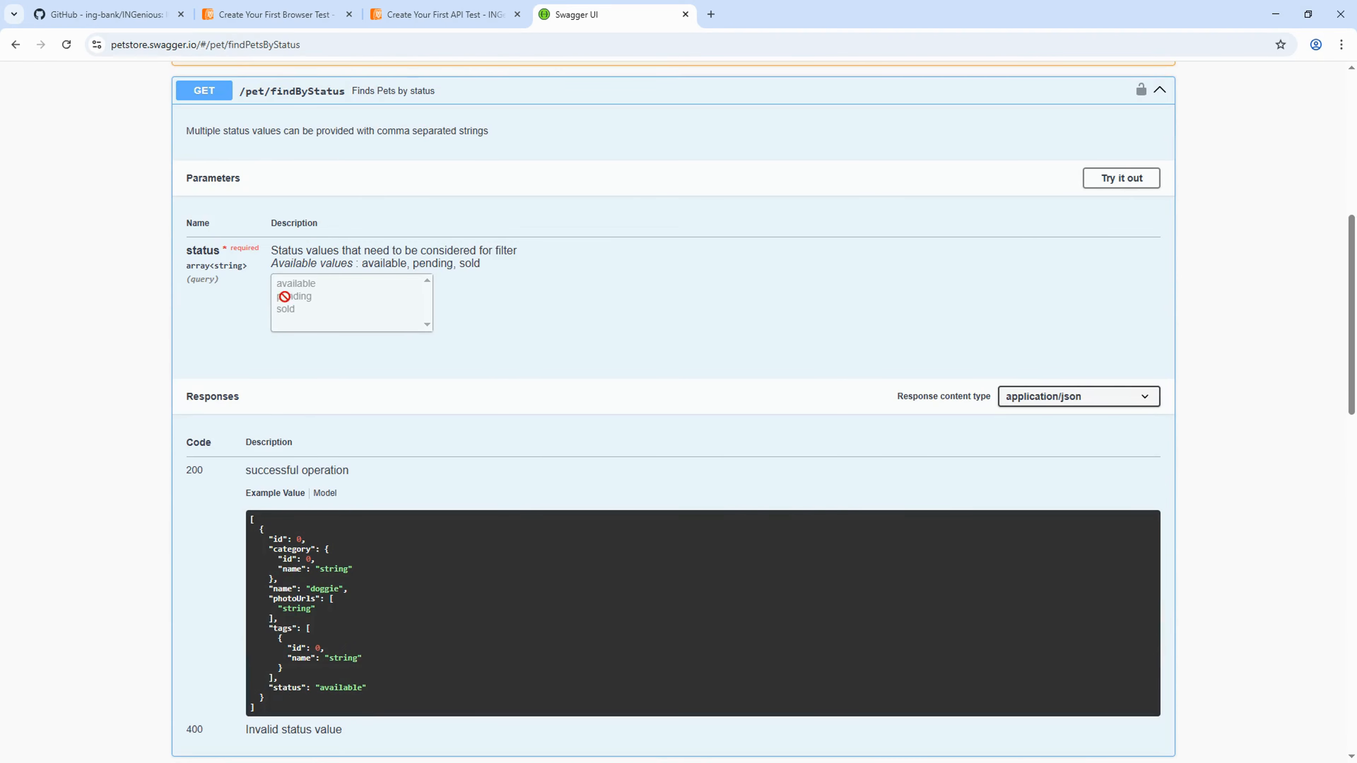
pyautogui.click(1113, 180)
pyautogui.click(306, 288)
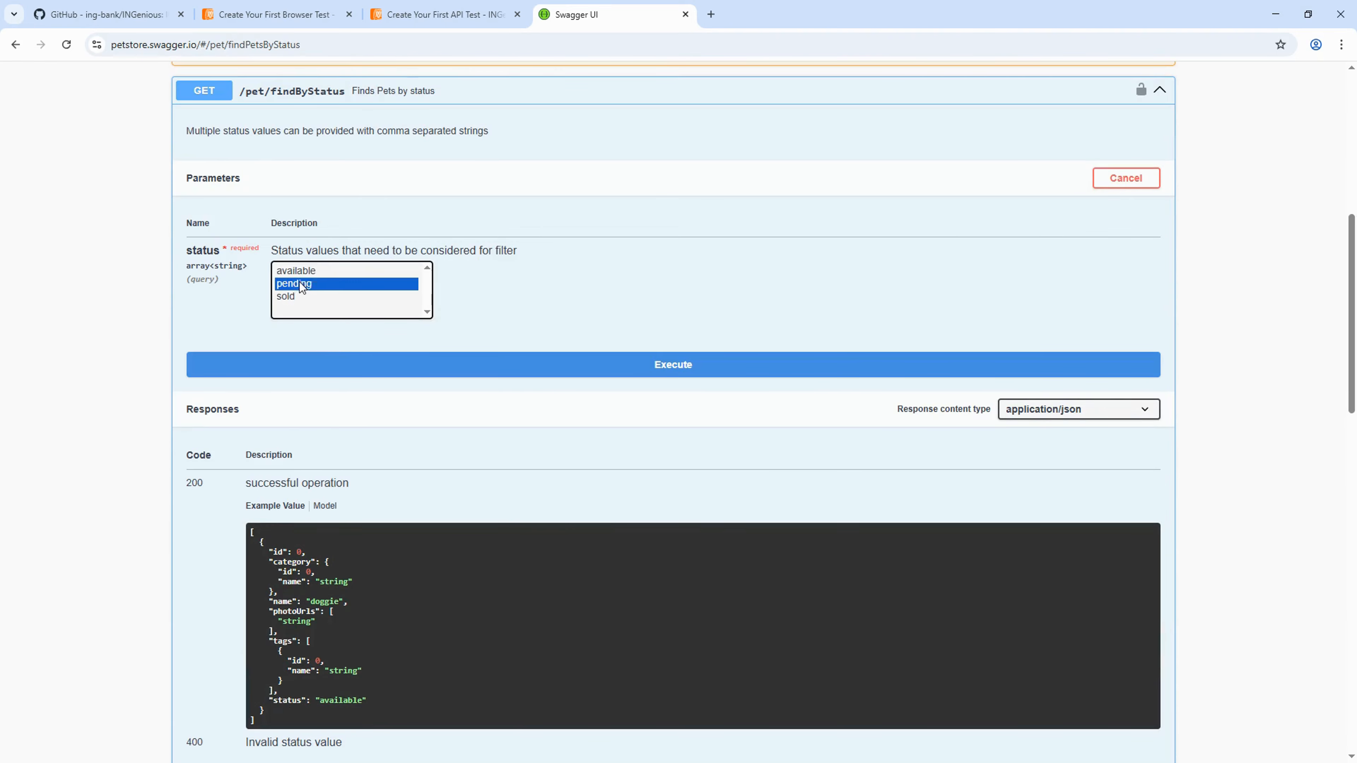
pyautogui.click(315, 273)
pyautogui.click(689, 370)
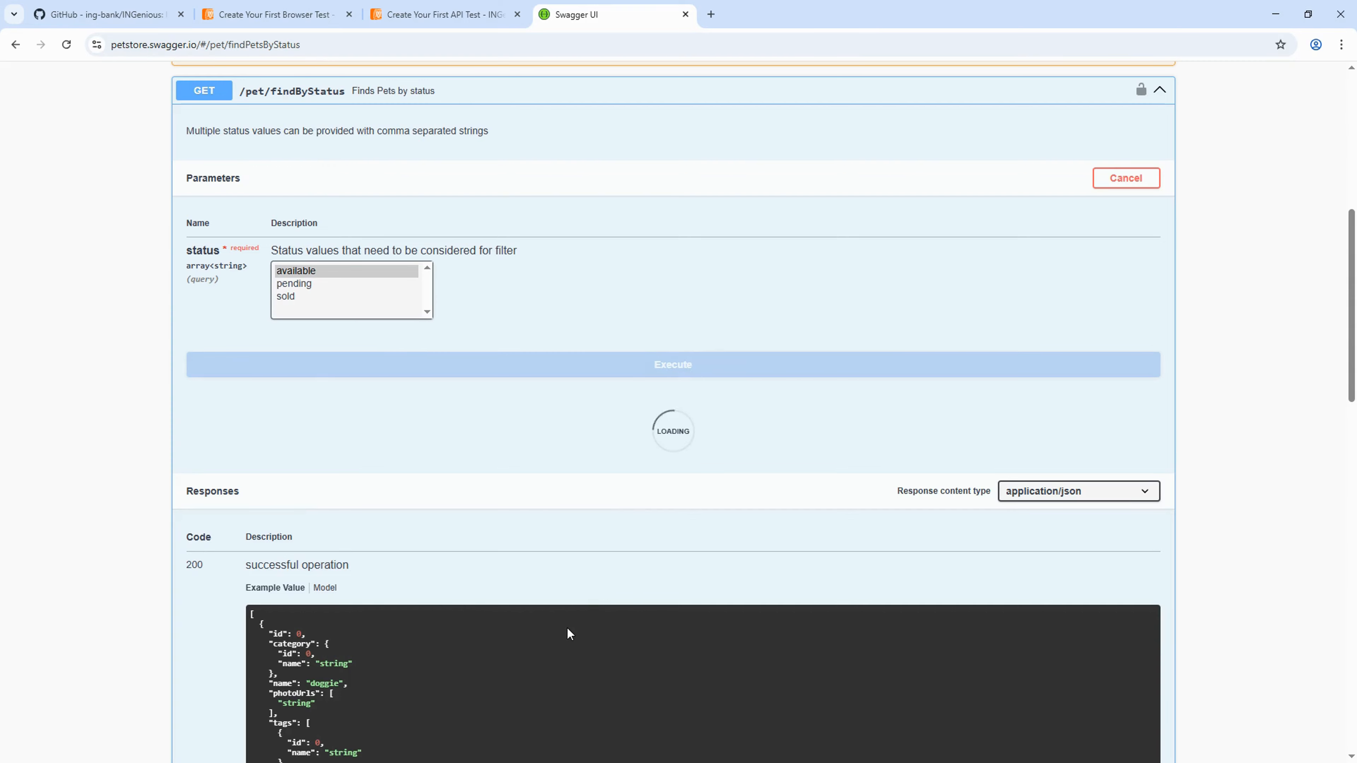
pyautogui.scroll(-3, 506, 593)
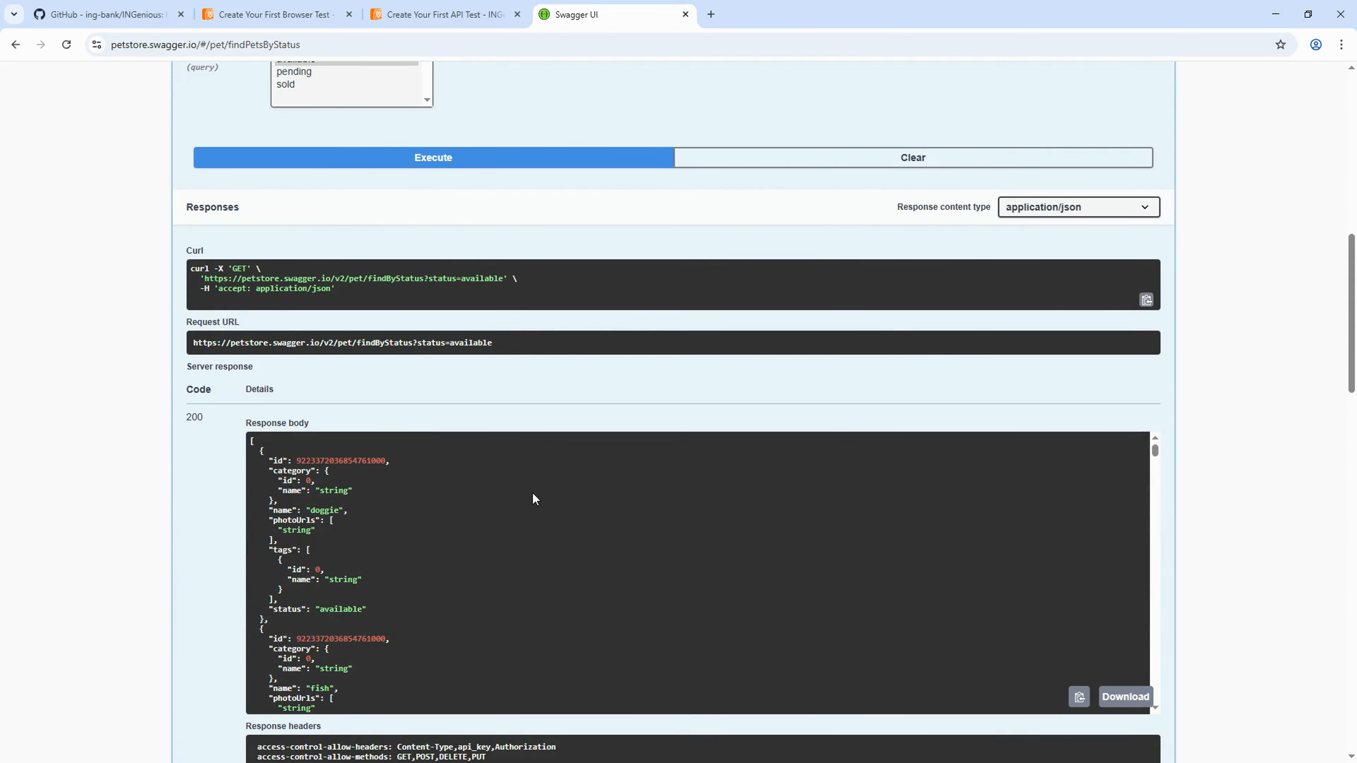
pyautogui.hotkey('ctrl', 'f')
pyautogui.hotkey('ctrl', 'v')
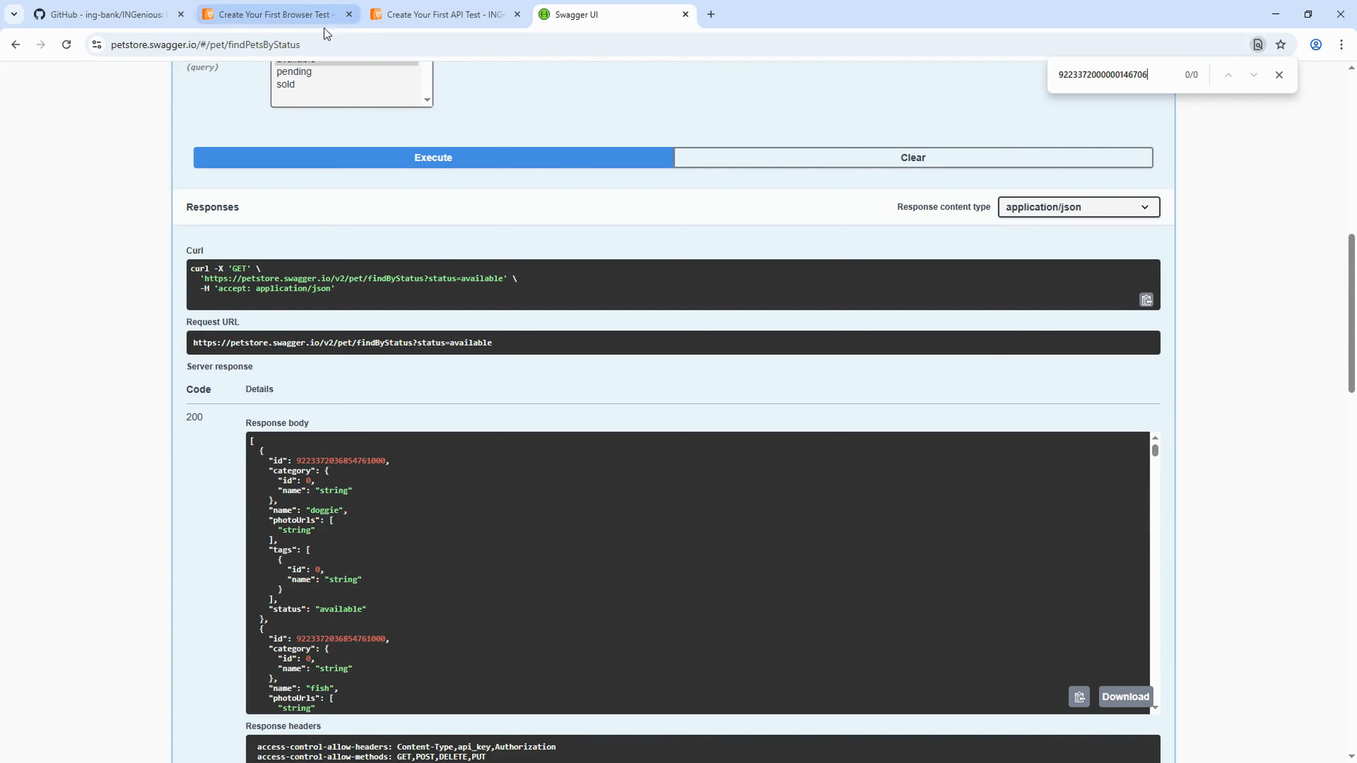
pyautogui.hotkey('alt', 'Tab')
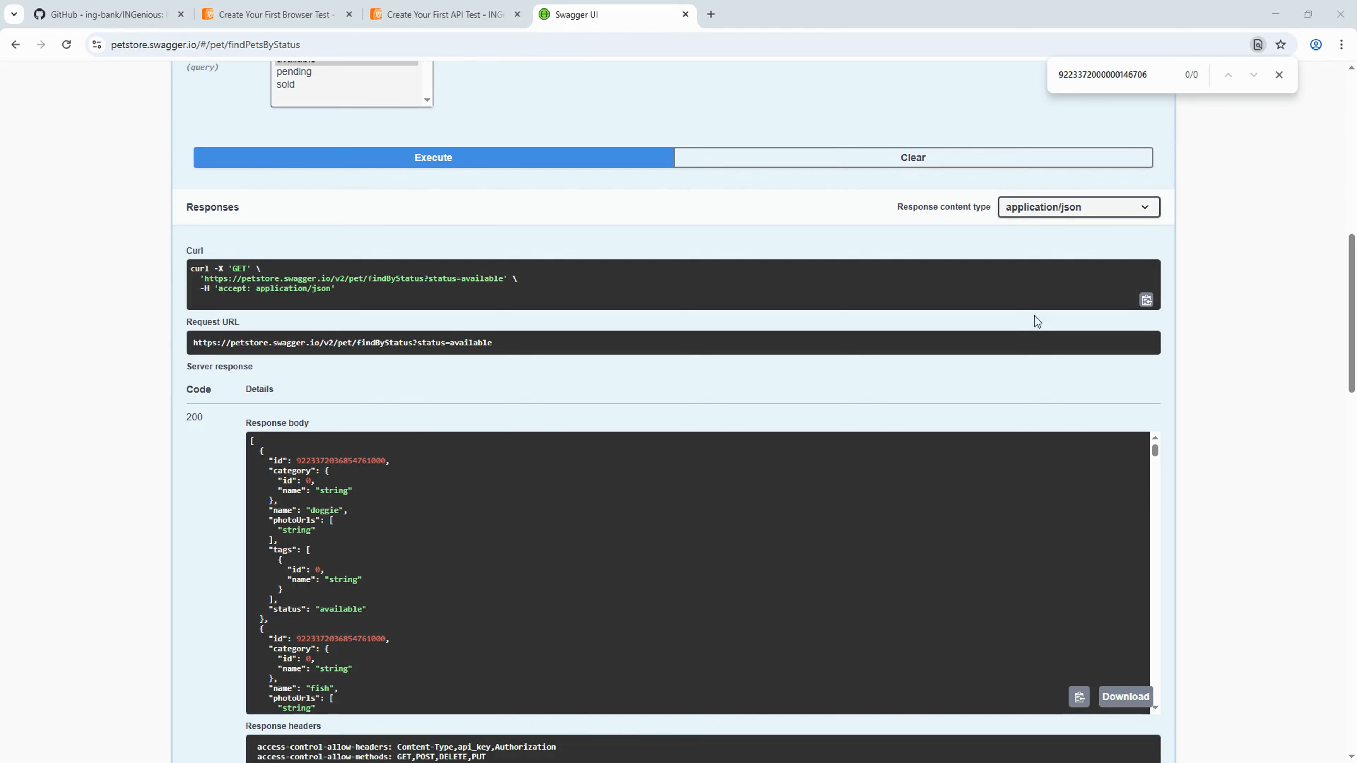
pyautogui.moveTo(1168, 82); pyautogui.dragTo(925, 53)
pyautogui.write('BorderCollie345')
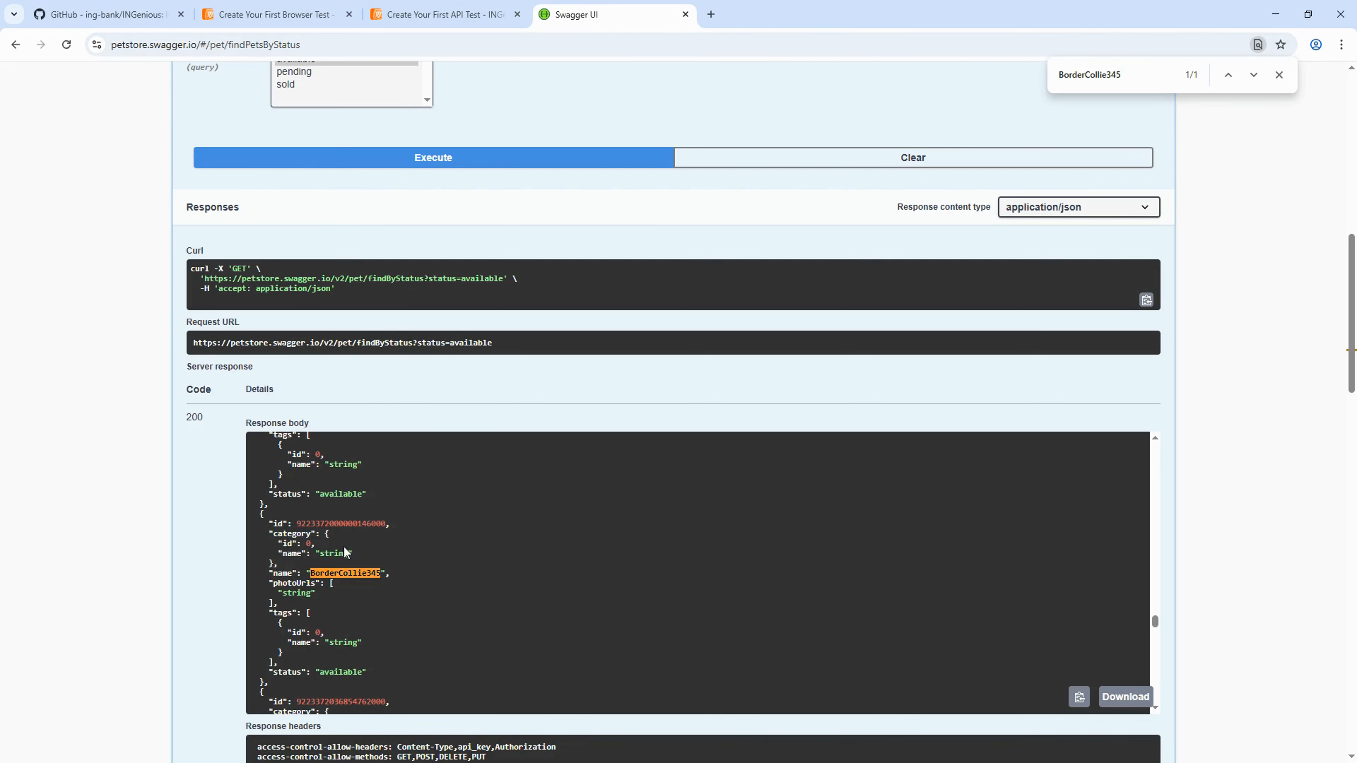
pyautogui.doubleClick(340, 523)
pyautogui.scroll(-1, 459, 539)
pyautogui.scroll(1, 506, 600)
pyautogui.doubleClick(340, 571)
pyautogui.doubleClick(371, 525)
pyautogui.hotkey('ctrl', 'c')
pyautogui.press('Home')
pyautogui.click(337, 515)
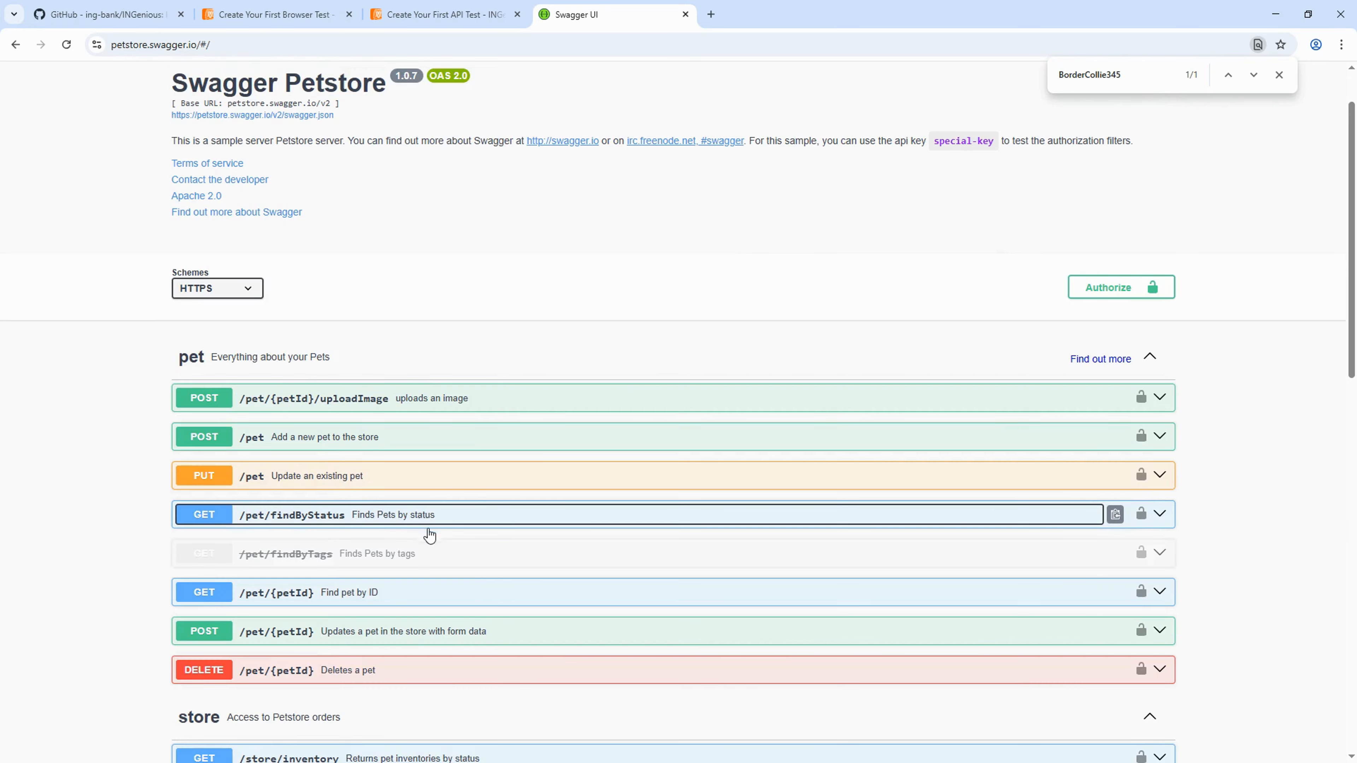
pyautogui.click(387, 592)
pyautogui.scroll(-4, 486, 494)
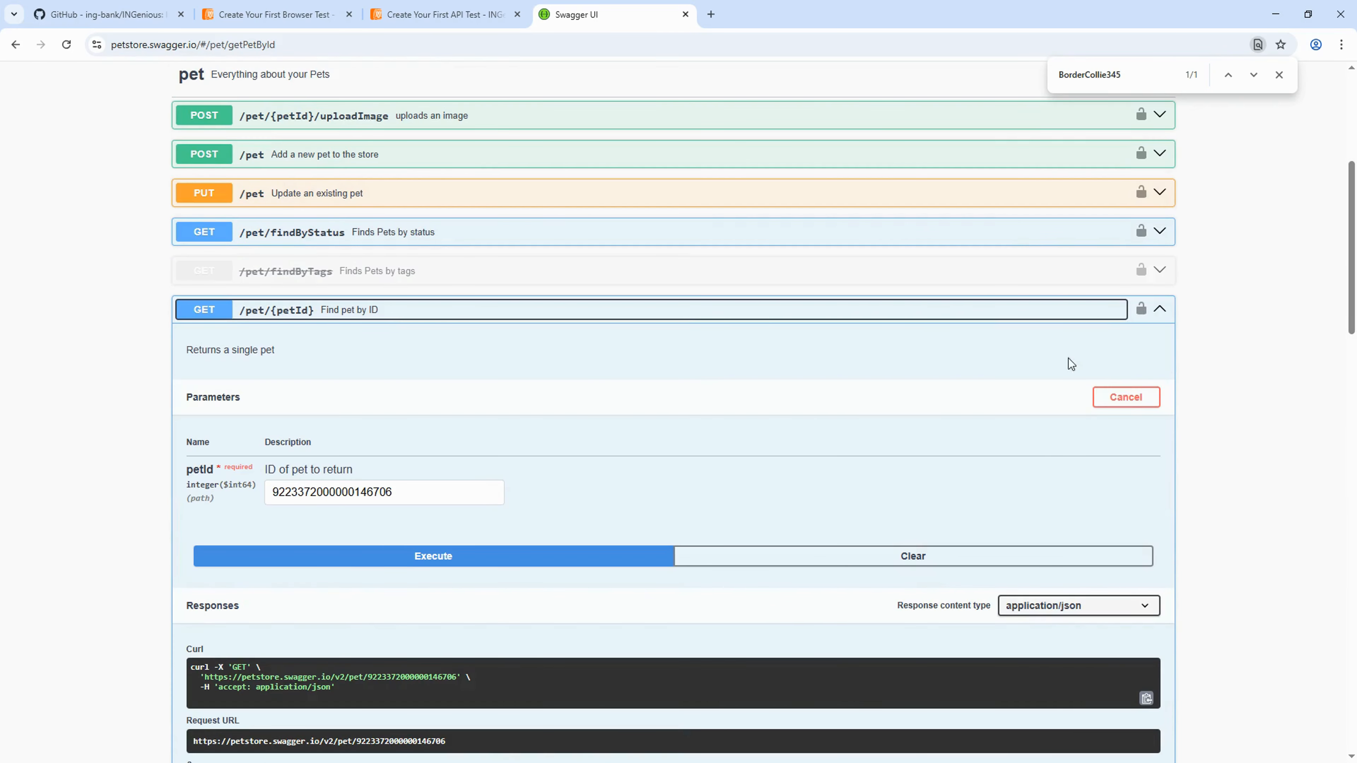
pyautogui.moveTo(477, 493); pyautogui.dragTo(227, 487)
pyautogui.hotkey('ctrl', 'v')
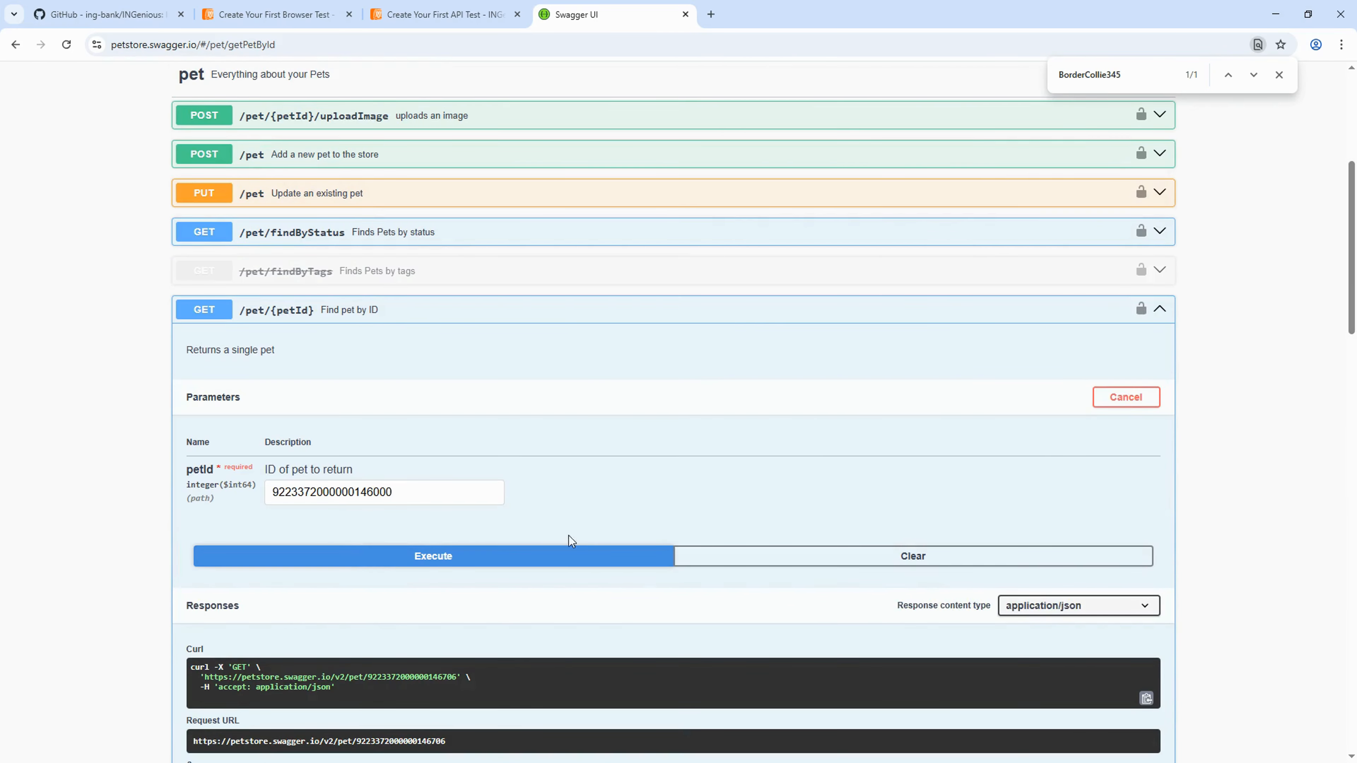
pyautogui.click(569, 553)
pyautogui.scroll(-5, 750, 407)
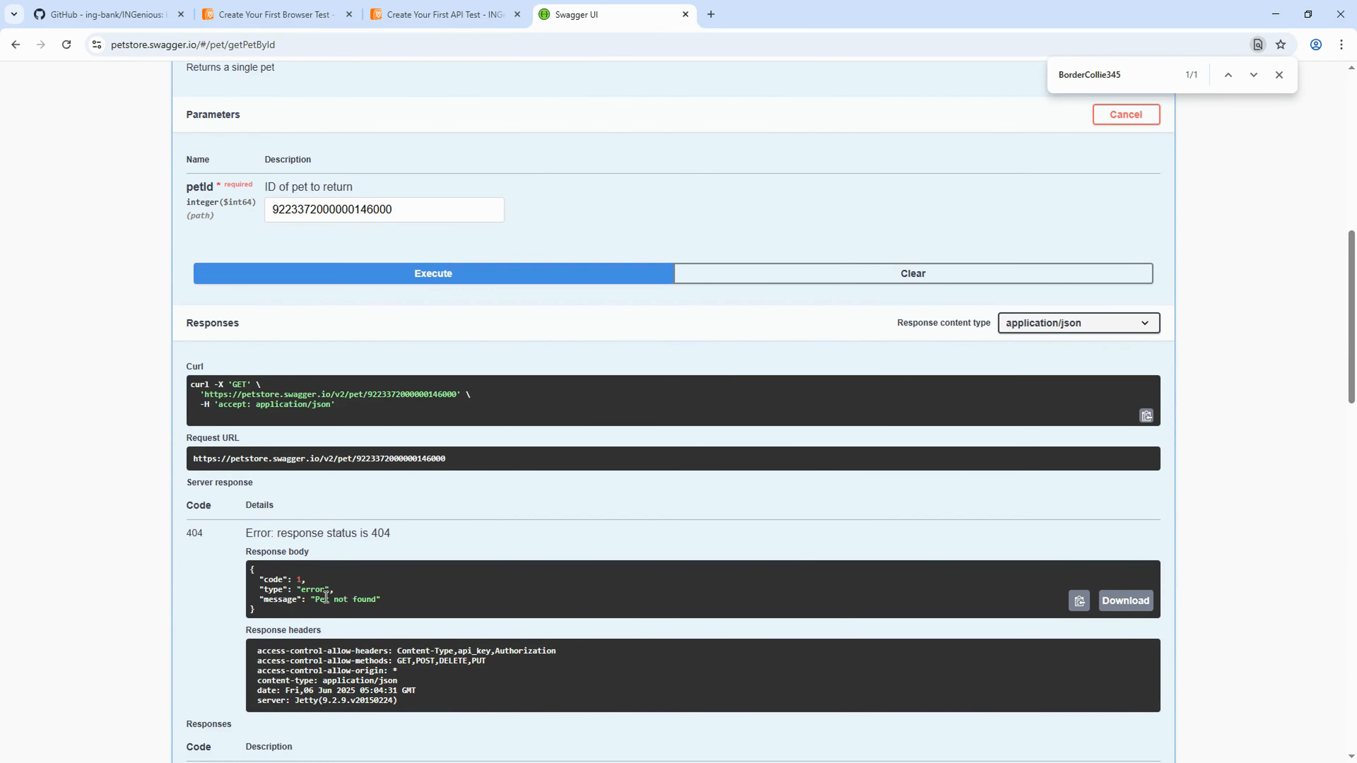
pyautogui.moveTo(325, 597); pyautogui.dragTo(377, 602)
pyautogui.scroll(3, 518, 481)
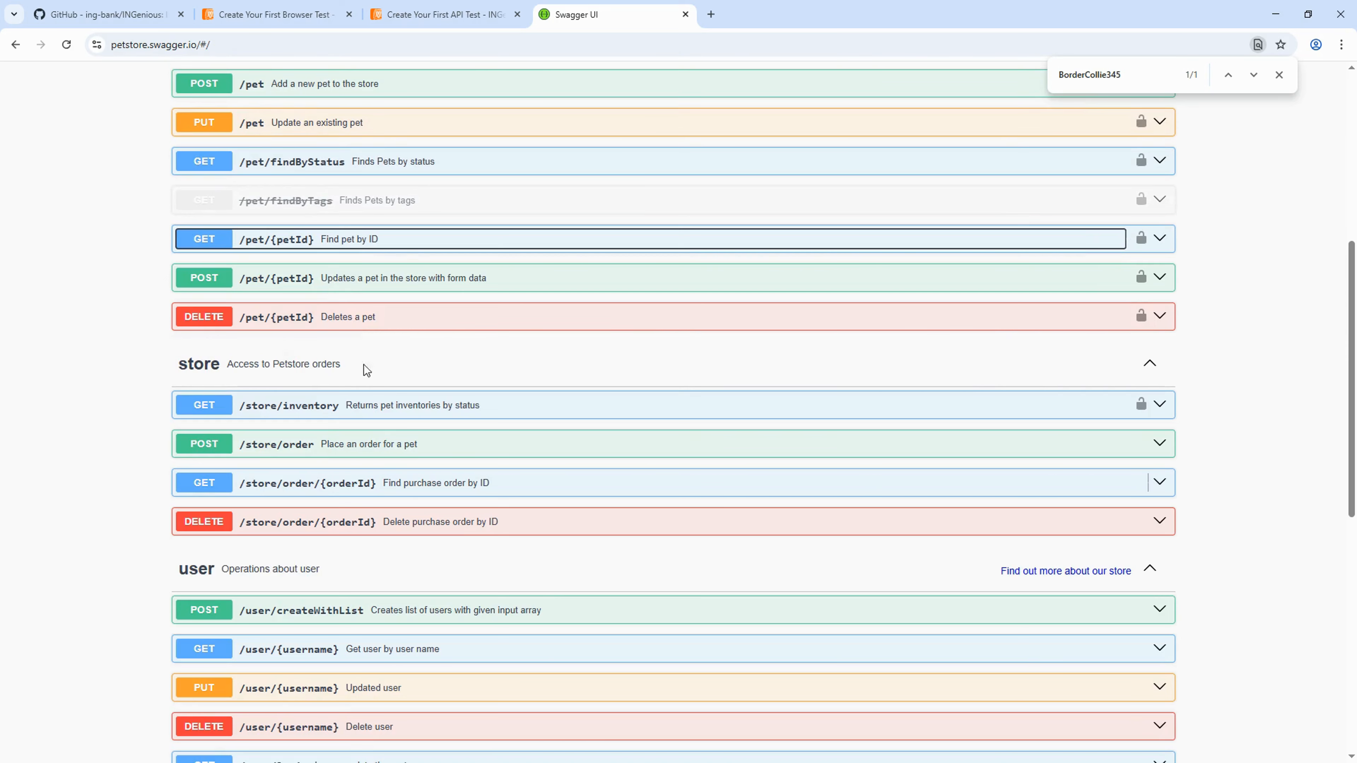
# - Re-expand Finds Pets by status and scroll through its available-pets response body
pyautogui.scroll(3, 385, 364)
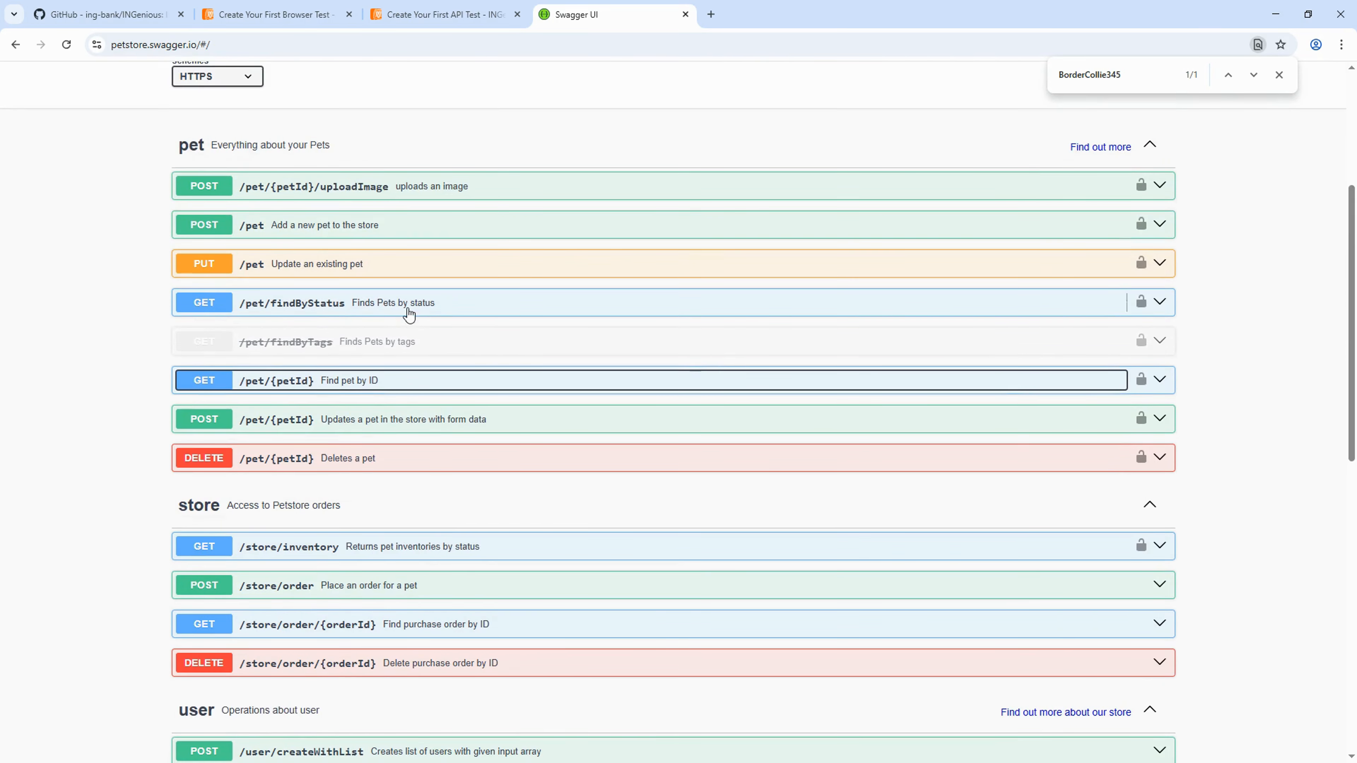
pyautogui.click(402, 309)
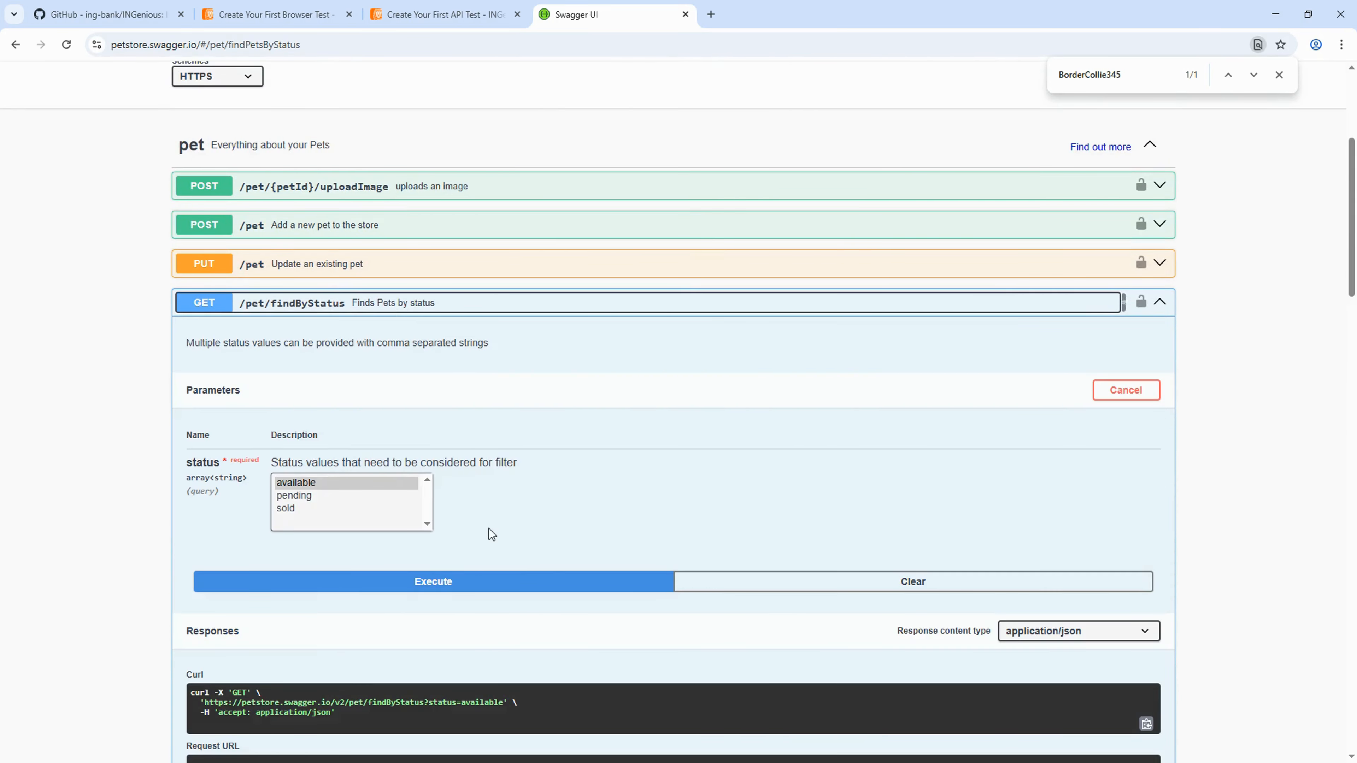
pyautogui.scroll(-5, 544, 549)
pyautogui.scroll(-3, 539, 612)
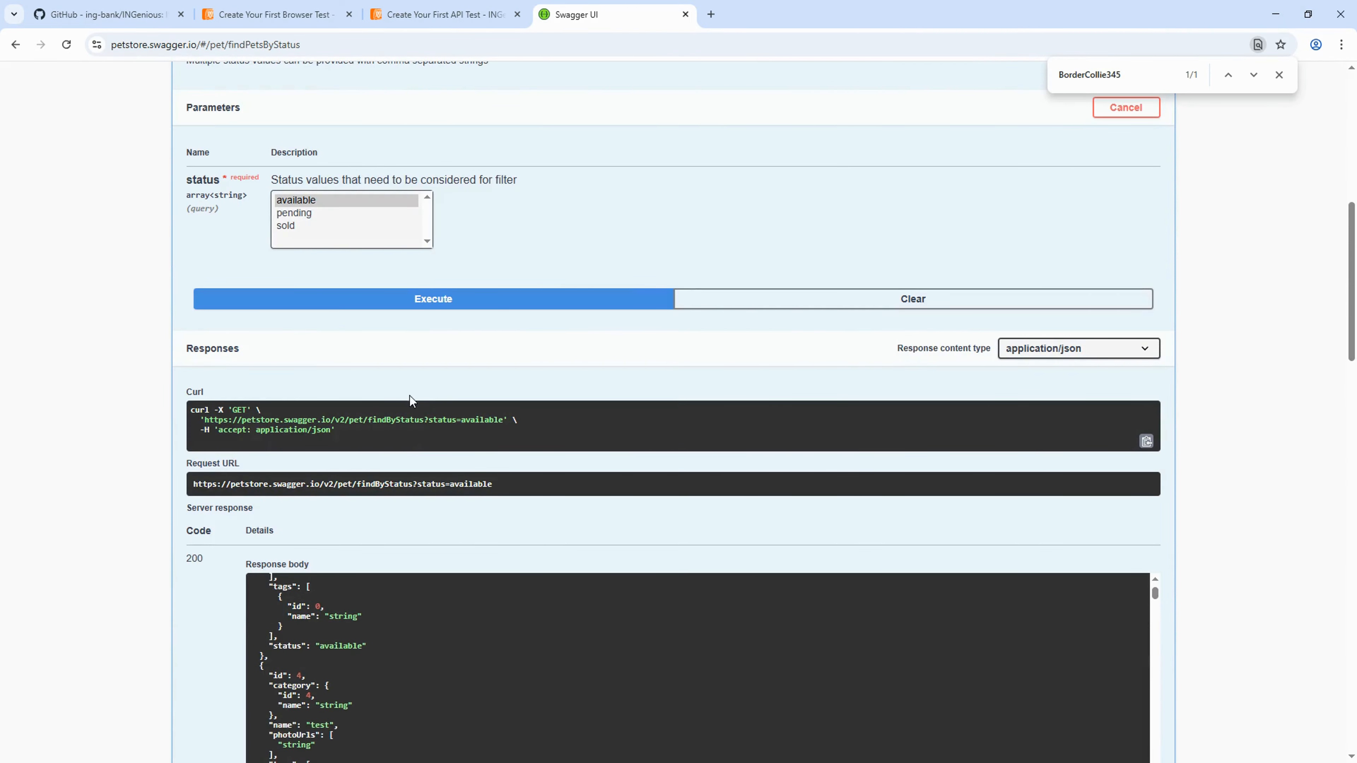
pyautogui.scroll(-4, 414, 394)
pyautogui.scroll(3, 337, 517)
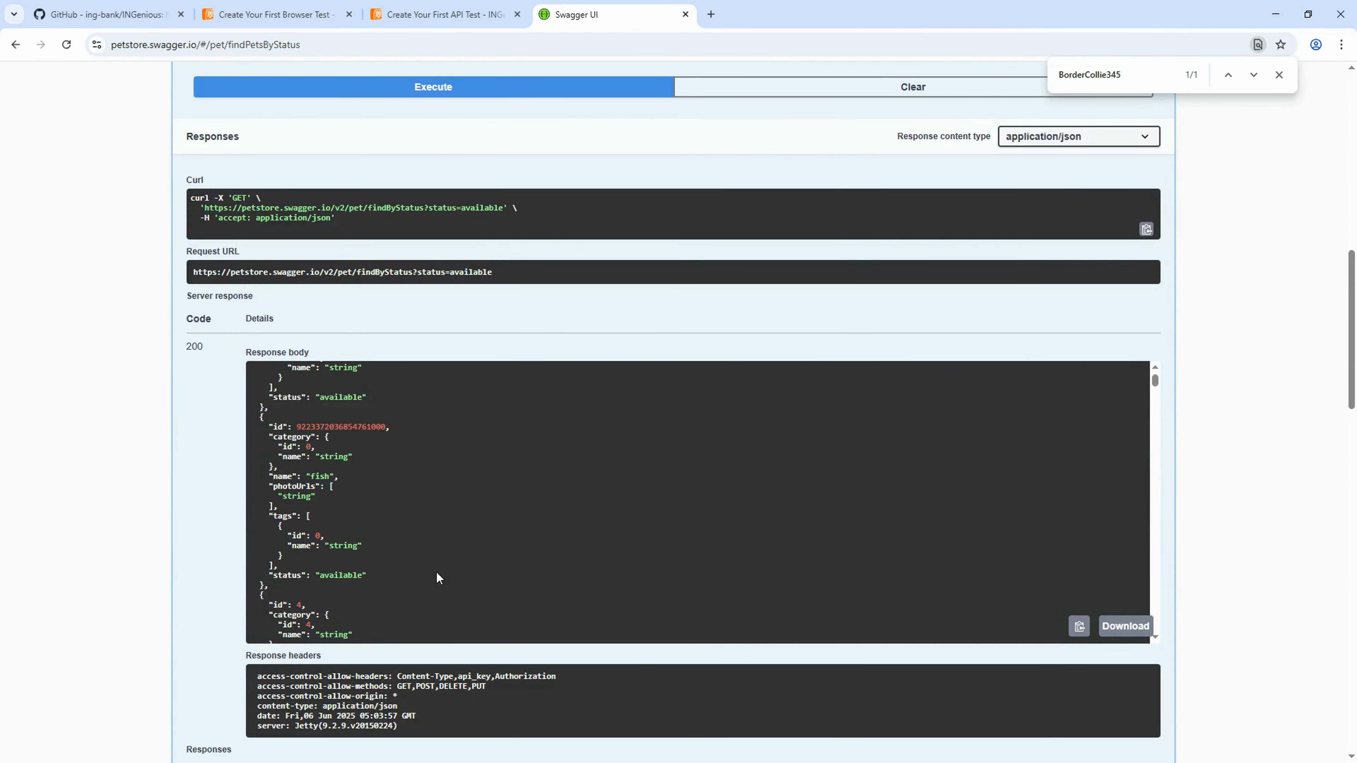
pyautogui.scroll(3, 575, 543)
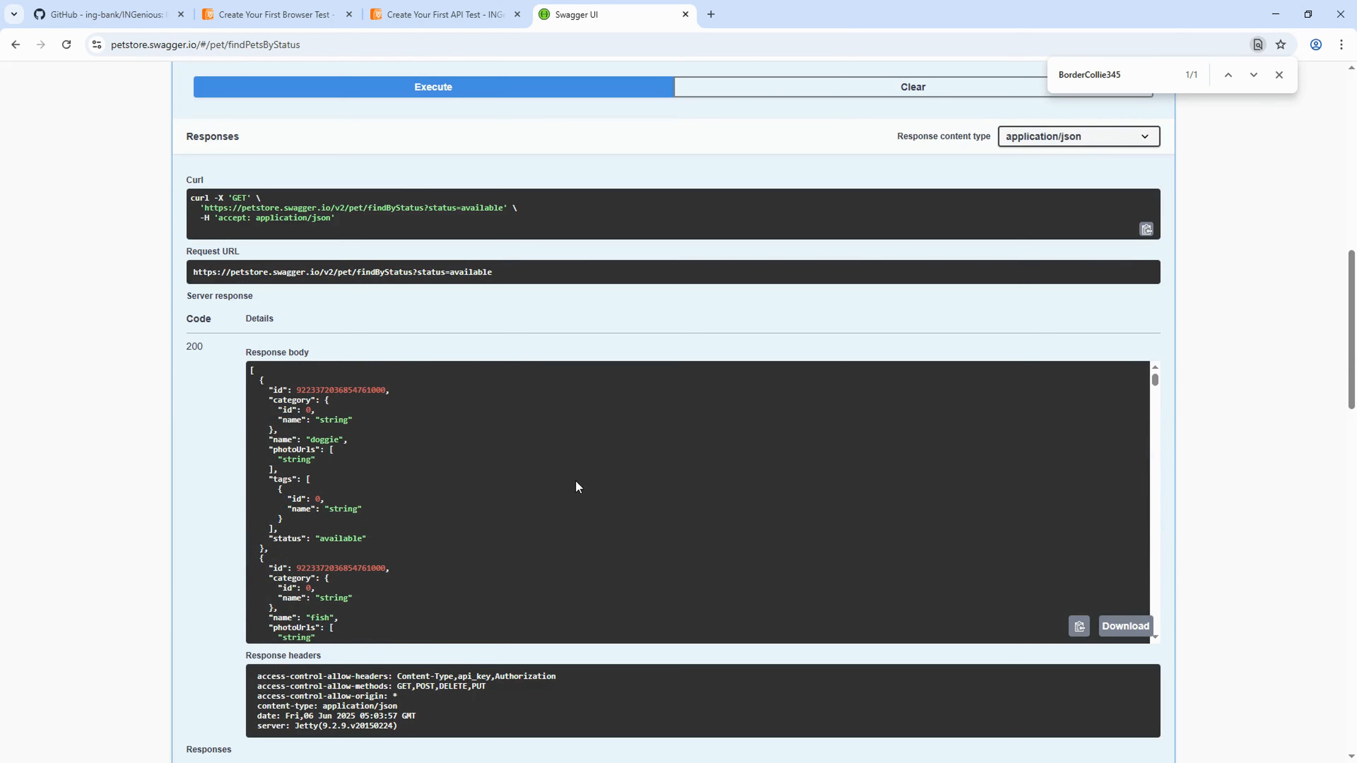
pyautogui.scroll(-6, 505, 513)
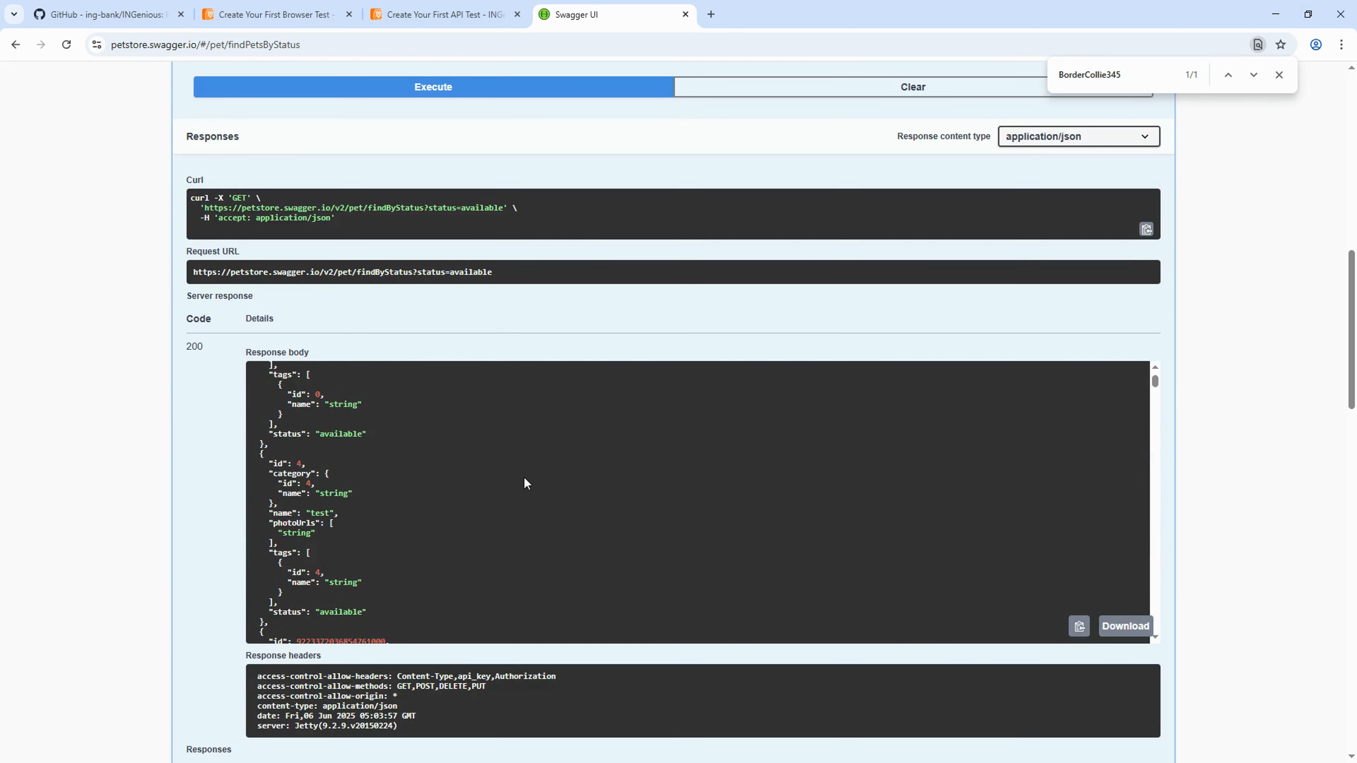
pyautogui.hotkey('ctrl', 'f')
pyautogui.hotkey('ctrl', 'v')
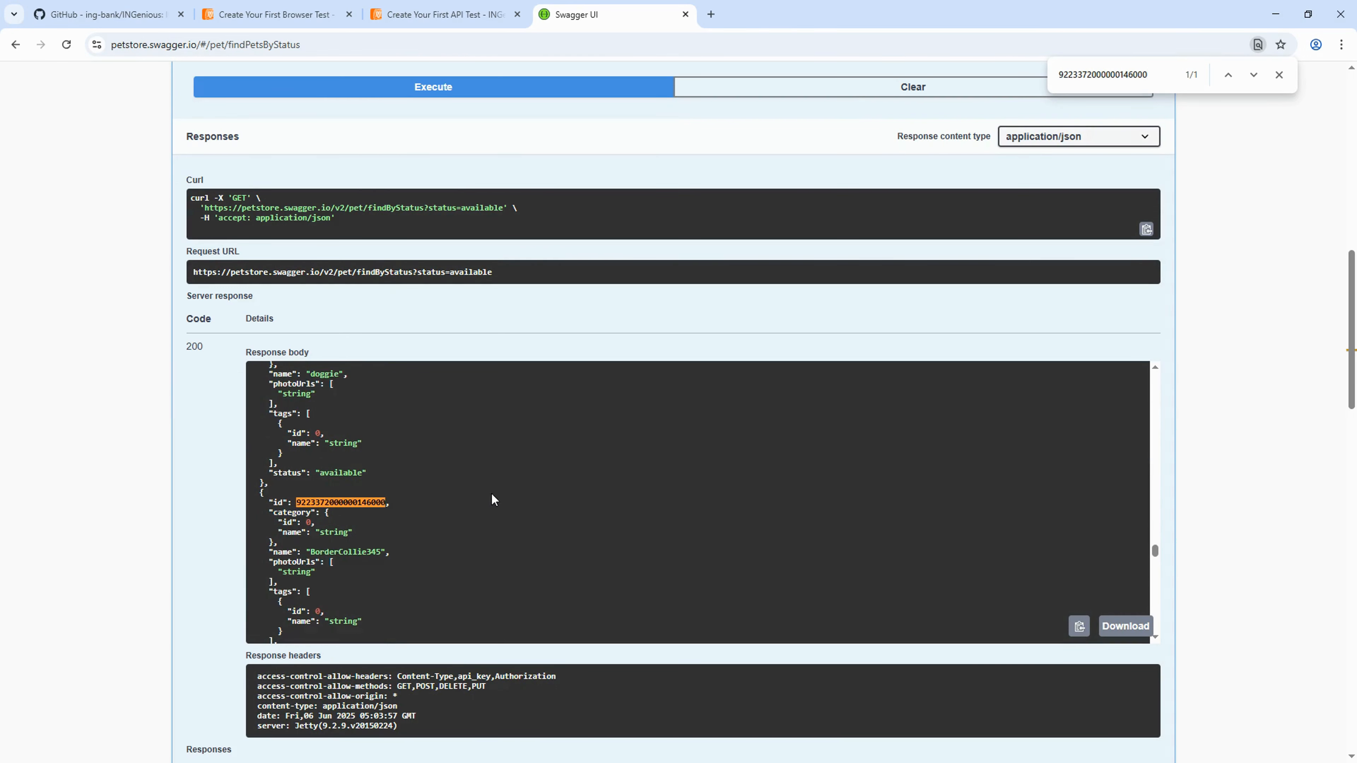
pyautogui.doubleClick(355, 551)
pyautogui.click(283, 554)
pyautogui.doubleClick(351, 555)
pyautogui.click(420, 554)
pyautogui.doubleClick(266, 546)
pyautogui.moveTo(267, 555); pyautogui.dragTo(396, 556)
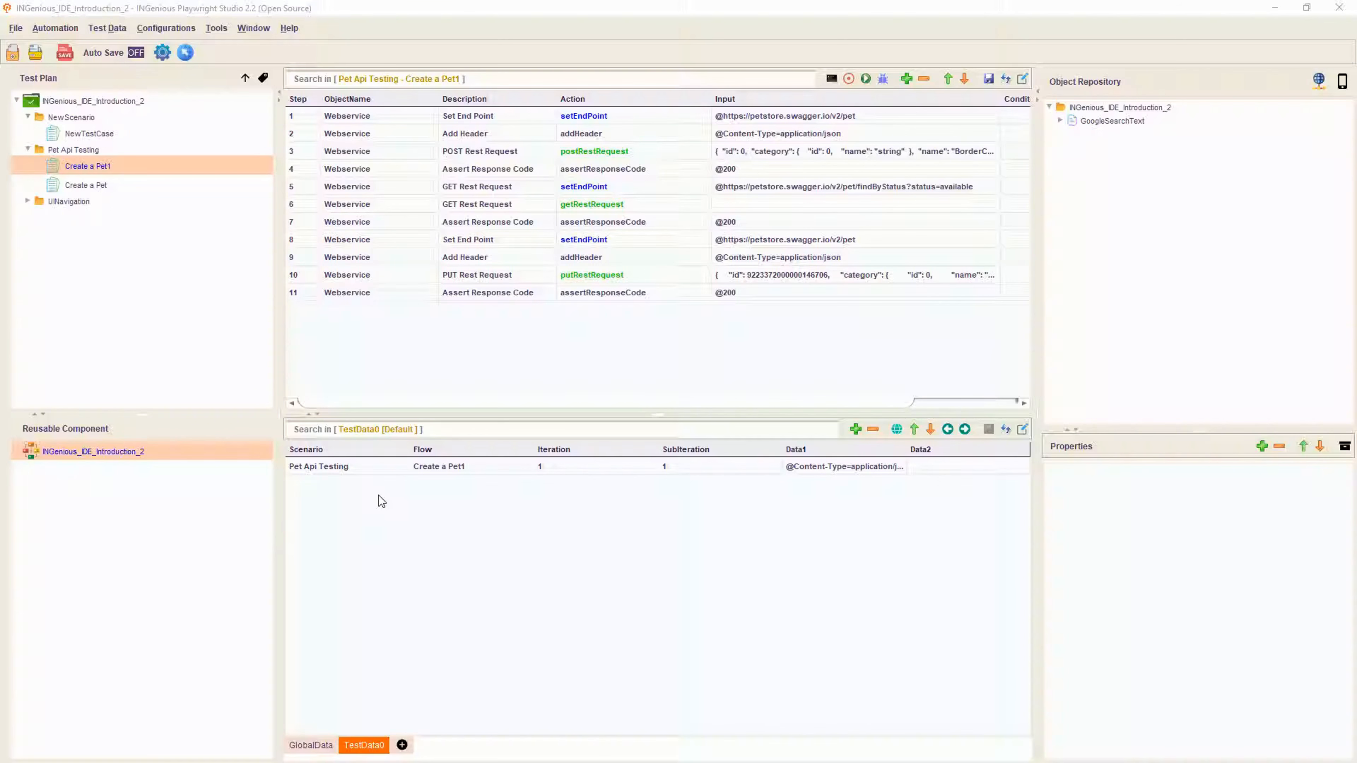
# - Add step 12 below step 11 with object Webservice and action assertResponsebodycontains
pyautogui.click(777, 294)
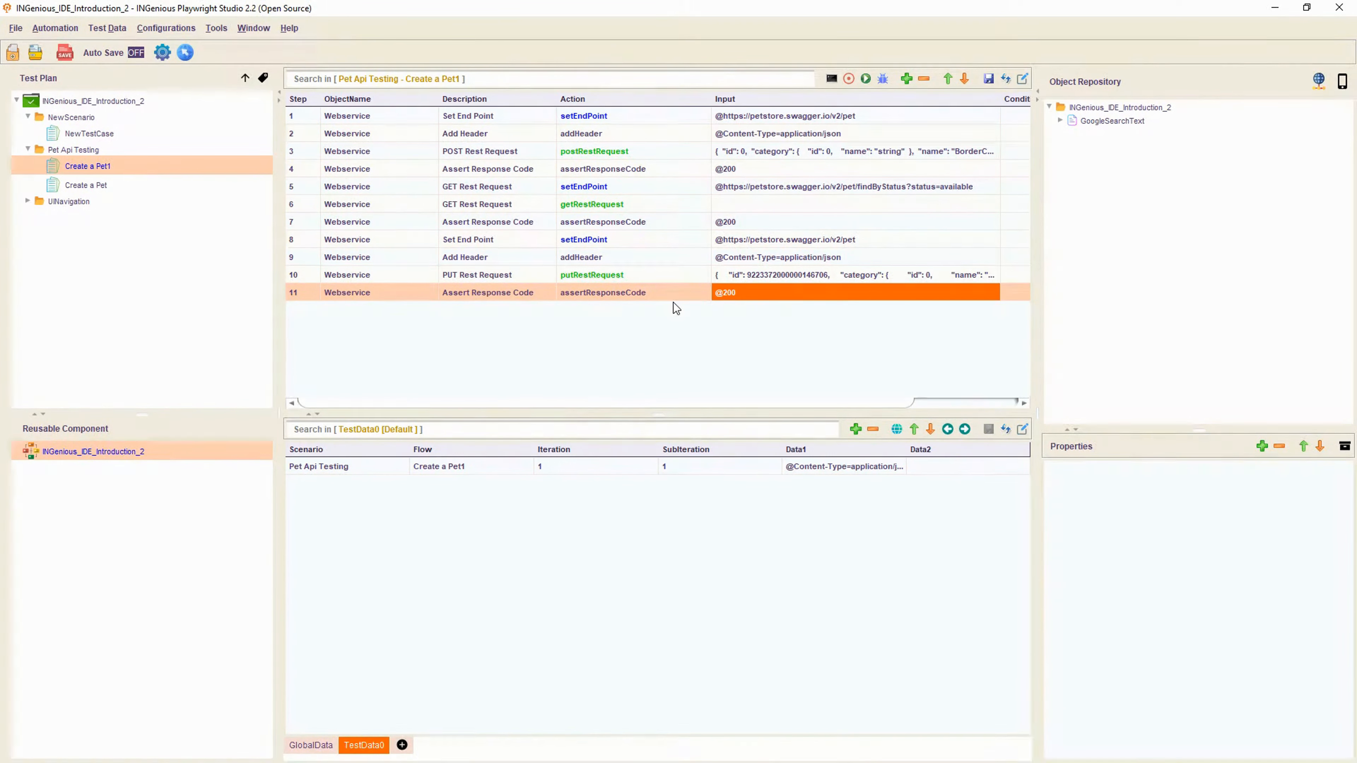
pyautogui.click(906, 80)
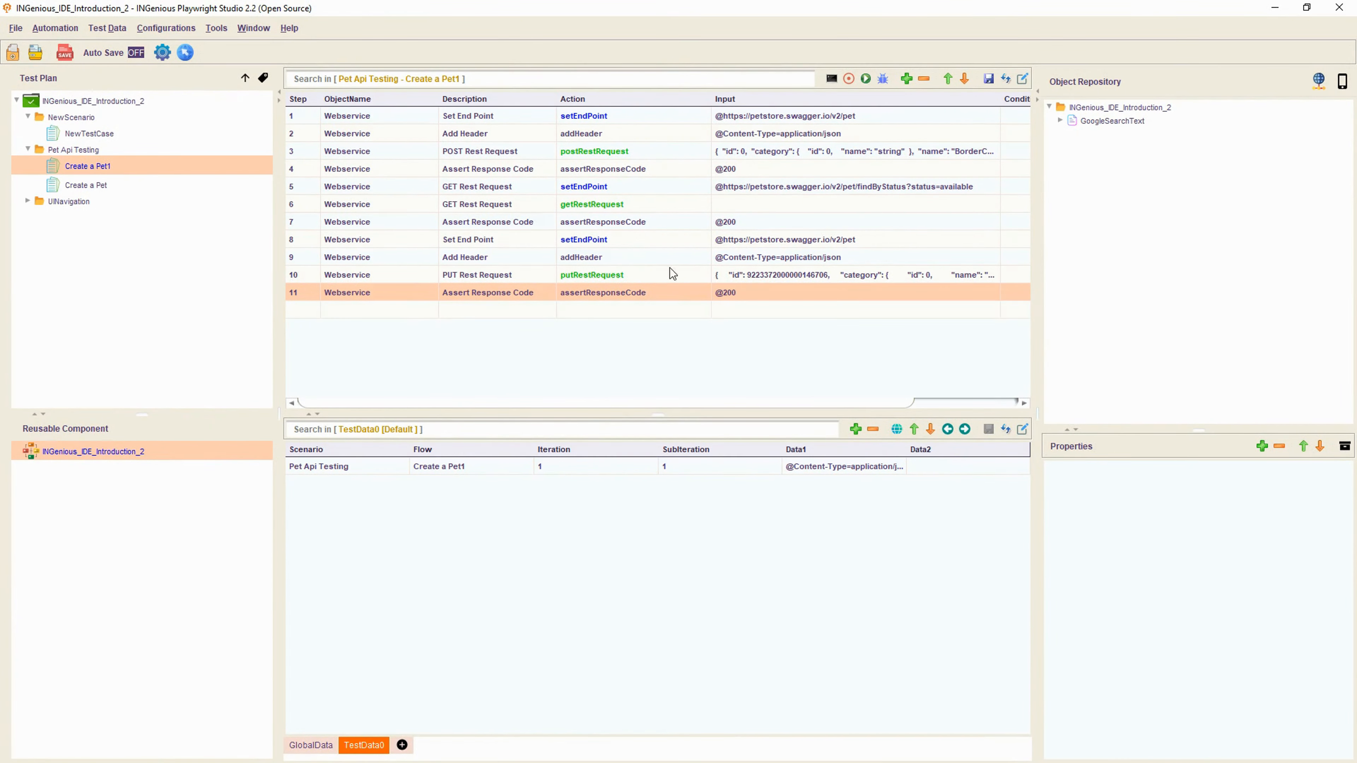
pyautogui.click(373, 310)
pyautogui.click(349, 354)
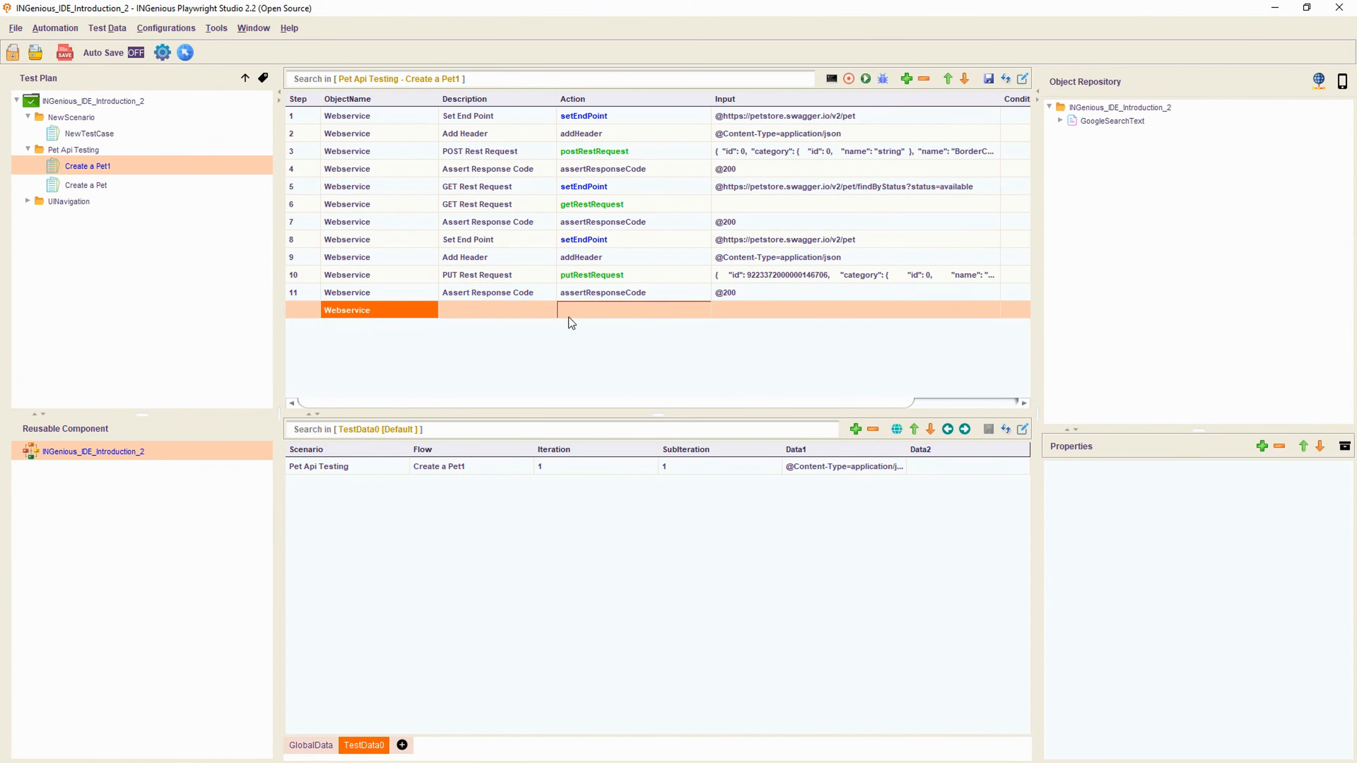
pyautogui.click(597, 310)
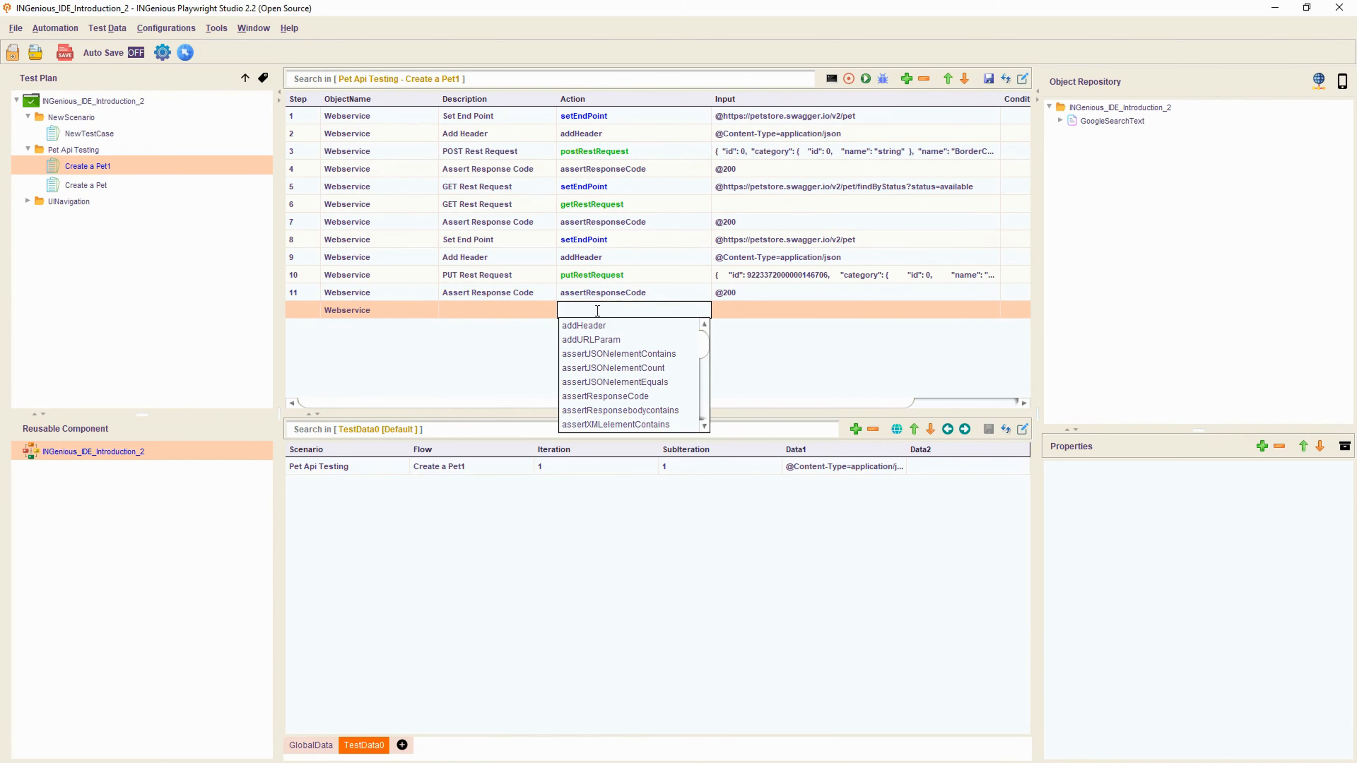
pyautogui.write('assert')
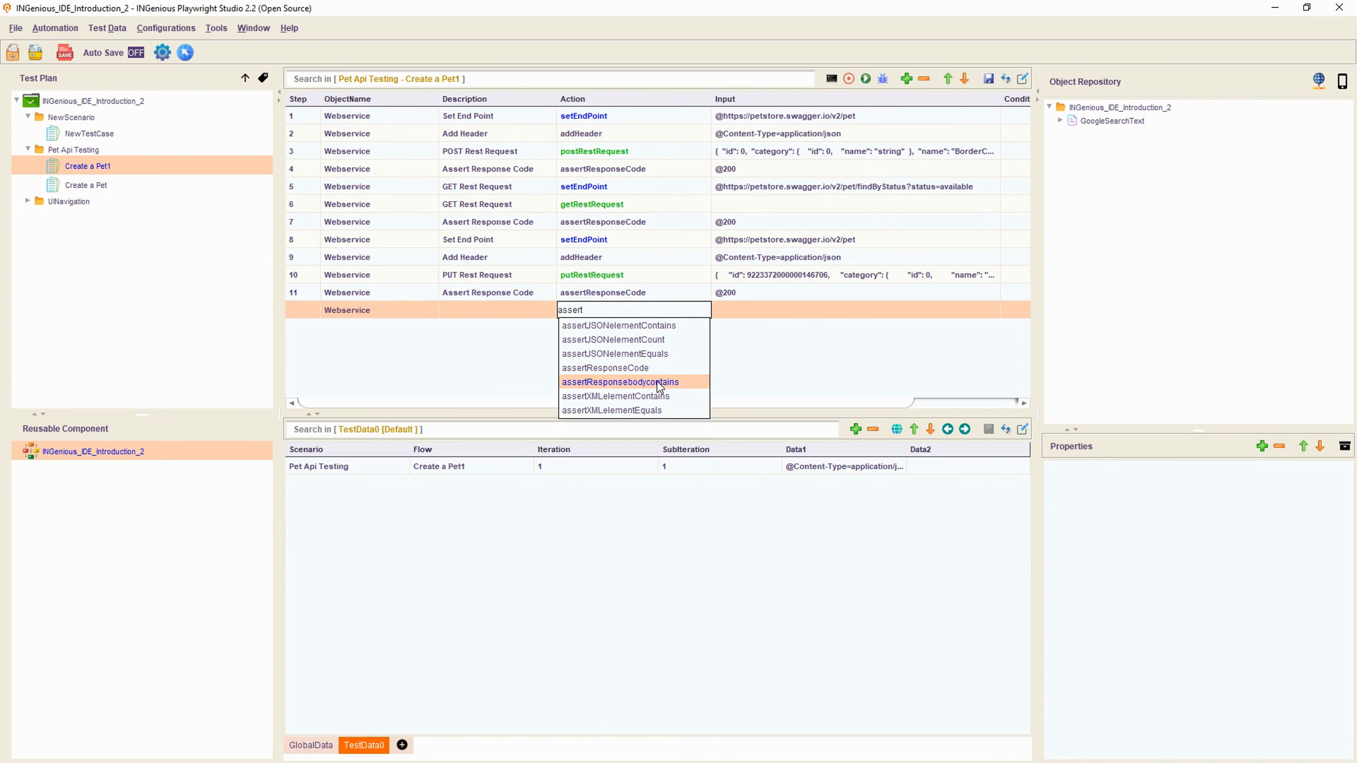
pyautogui.click(638, 382)
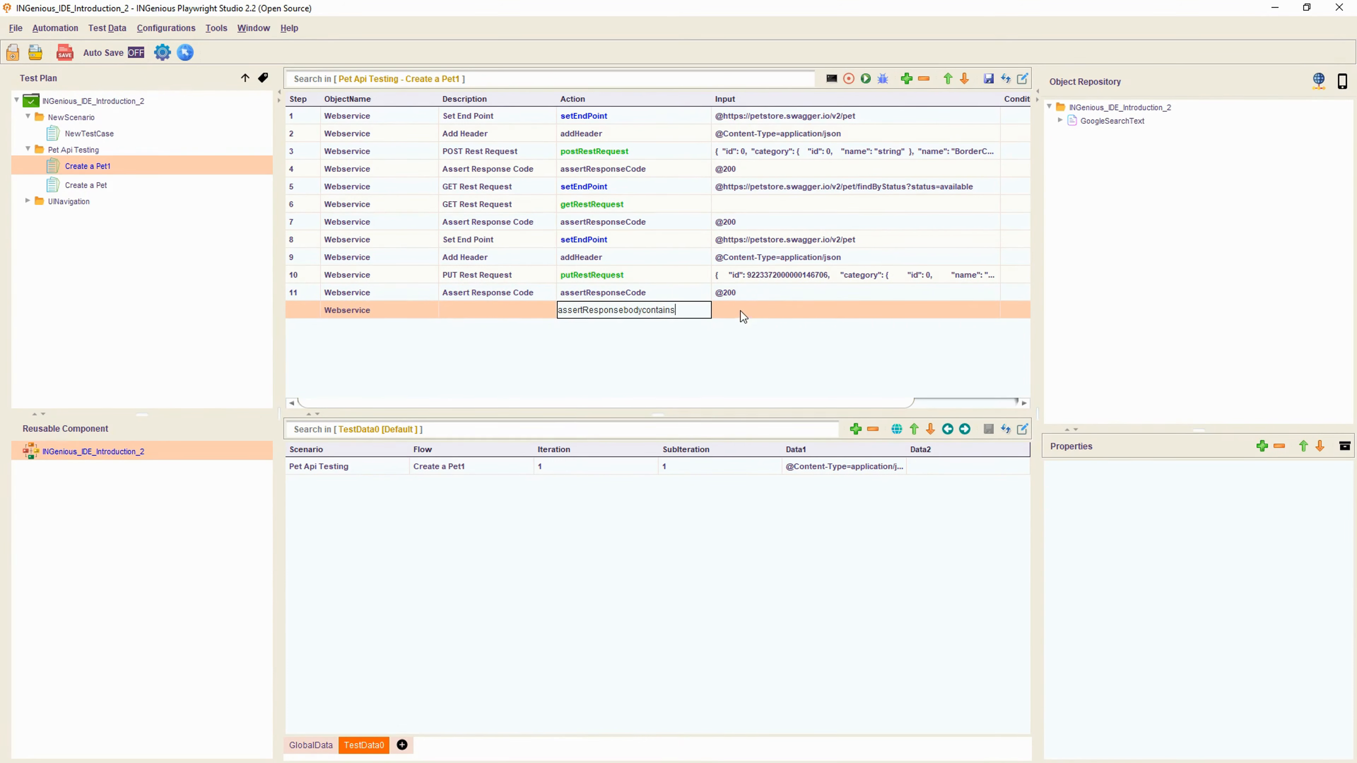
# - Copy the pet name BorderCollie345 from step 10's PUT request body
pyautogui.click(740, 310)
pyautogui.write('@')
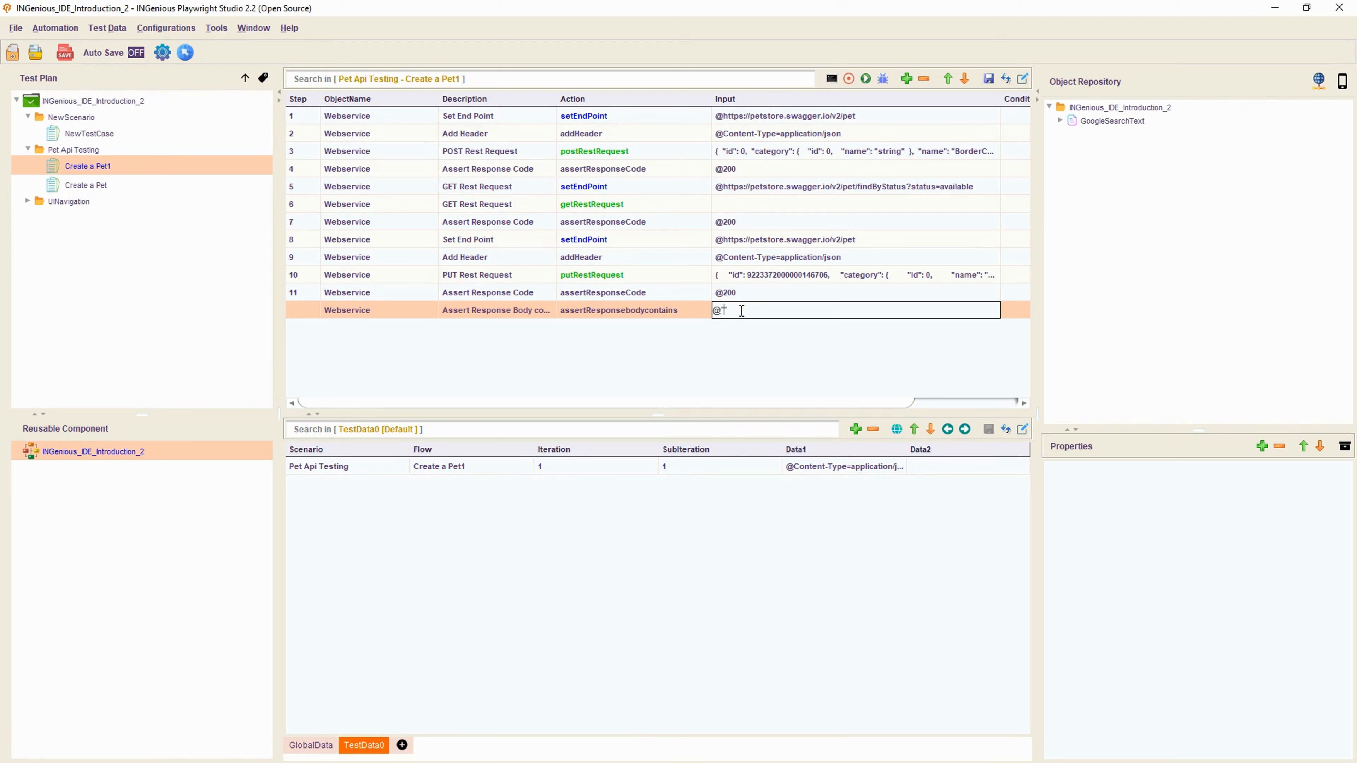
pyautogui.write('"name":""')
pyautogui.doubleClick(806, 277)
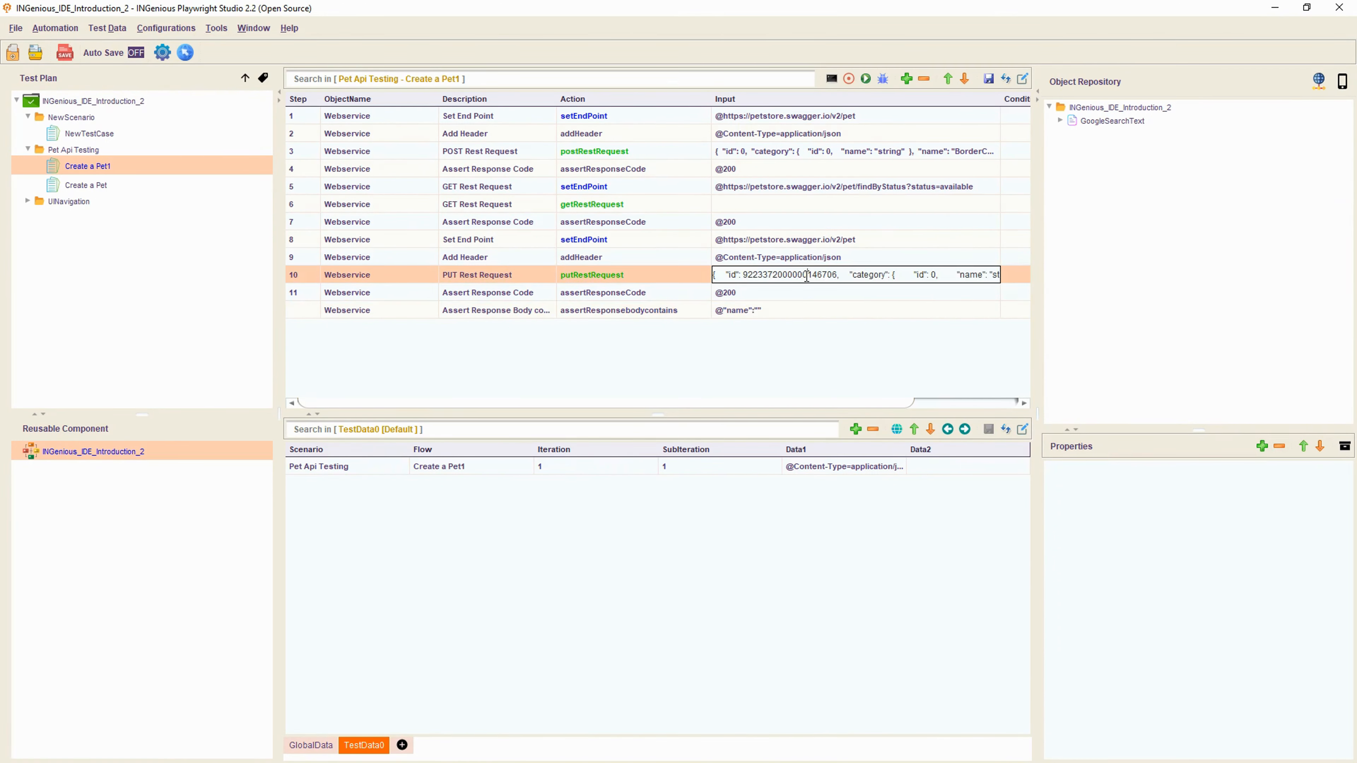
pyautogui.tripleClick(908, 277)
pyautogui.doubleClick(908, 276)
pyautogui.moveTo(922, 277); pyautogui.dragTo(1020, 275)
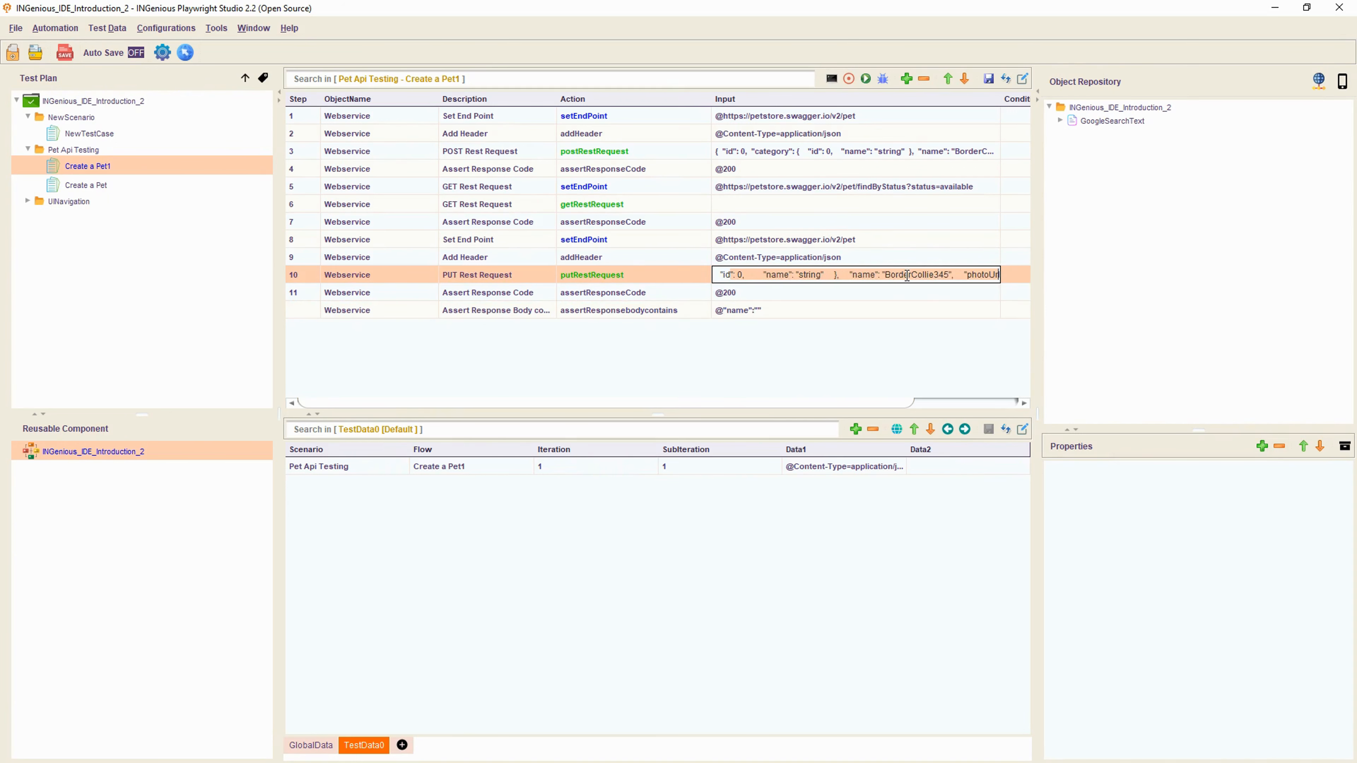
pyautogui.doubleClick(907, 275)
pyautogui.hotkey('ctrl', 'c')
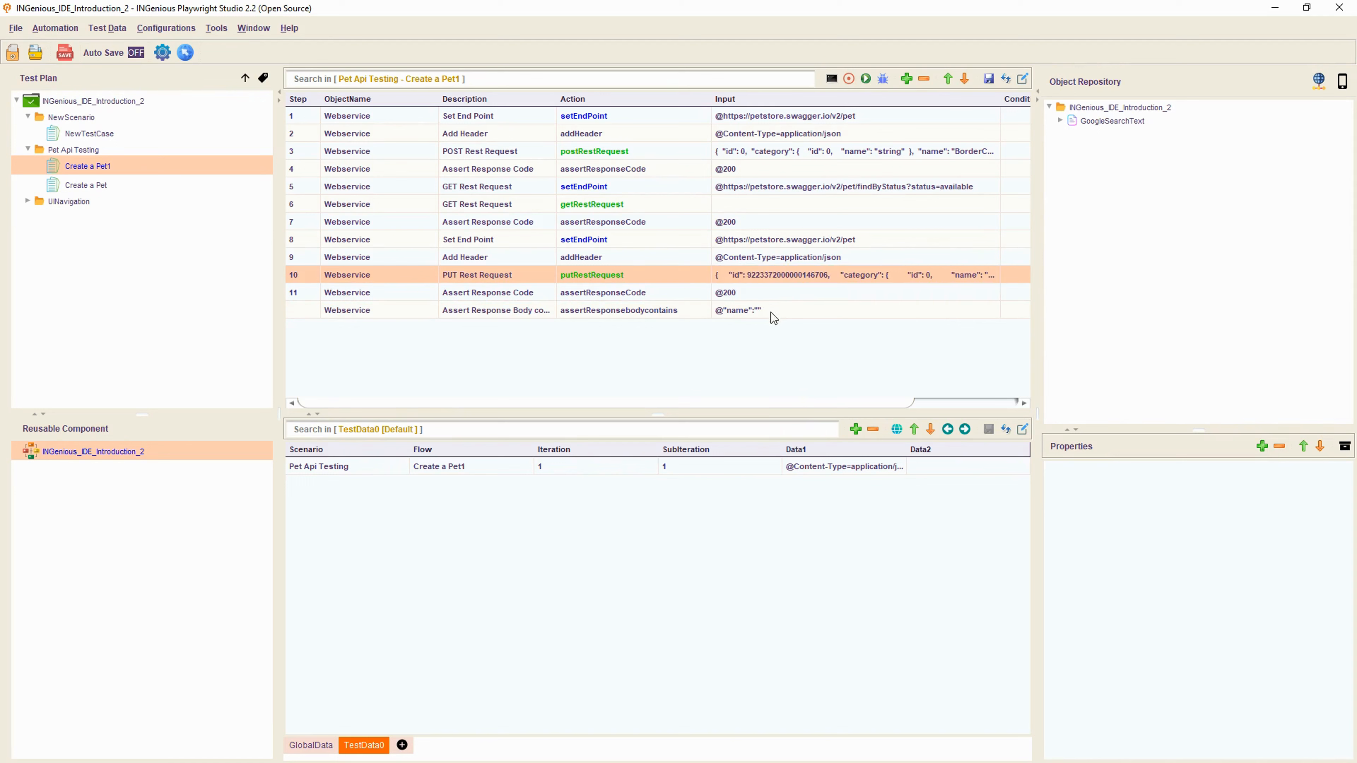
# - Set step 12's input to @"name":"BorderCollie345" and save the test case
pyautogui.doubleClick(761, 310)
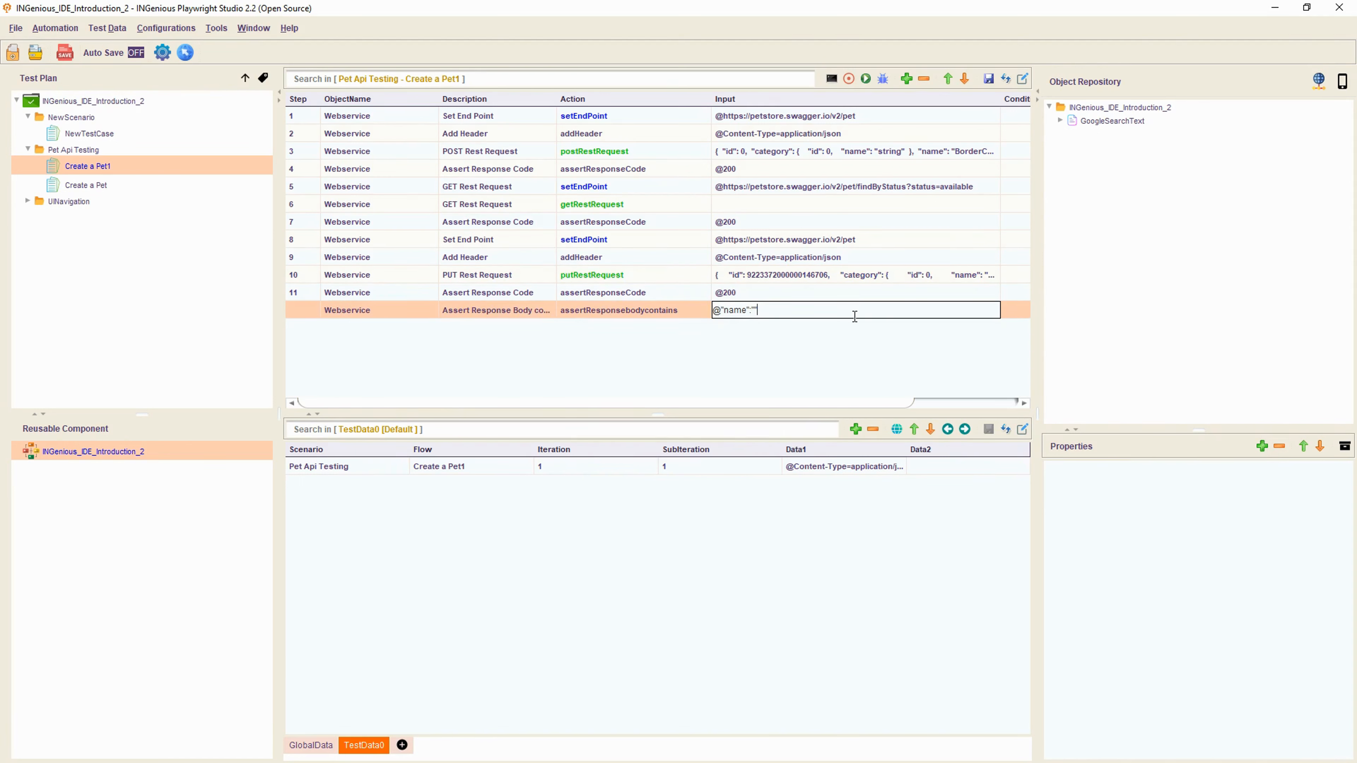
pyautogui.write('@"name":"')
pyautogui.hotkey('ctrl', 'v')
pyautogui.write('"')
pyautogui.press('Return')
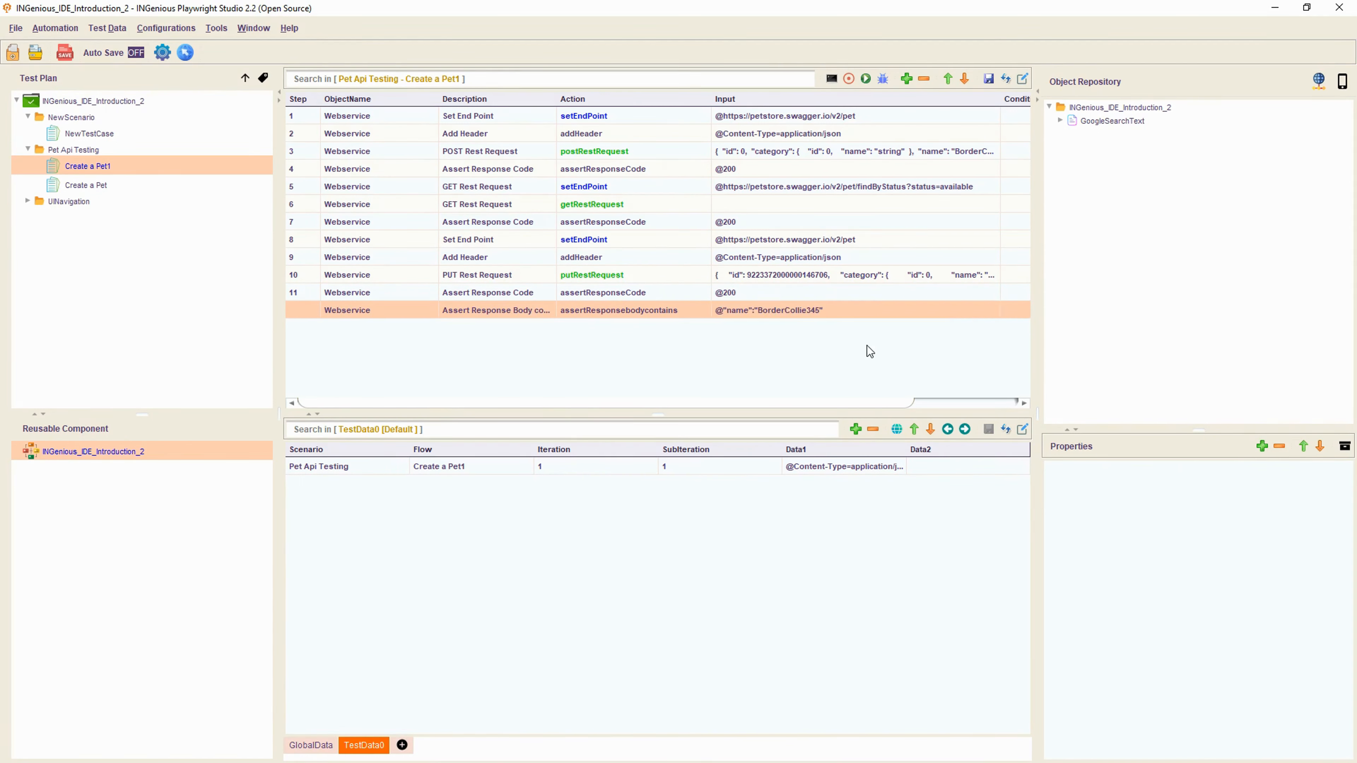
pyautogui.click(987, 78)
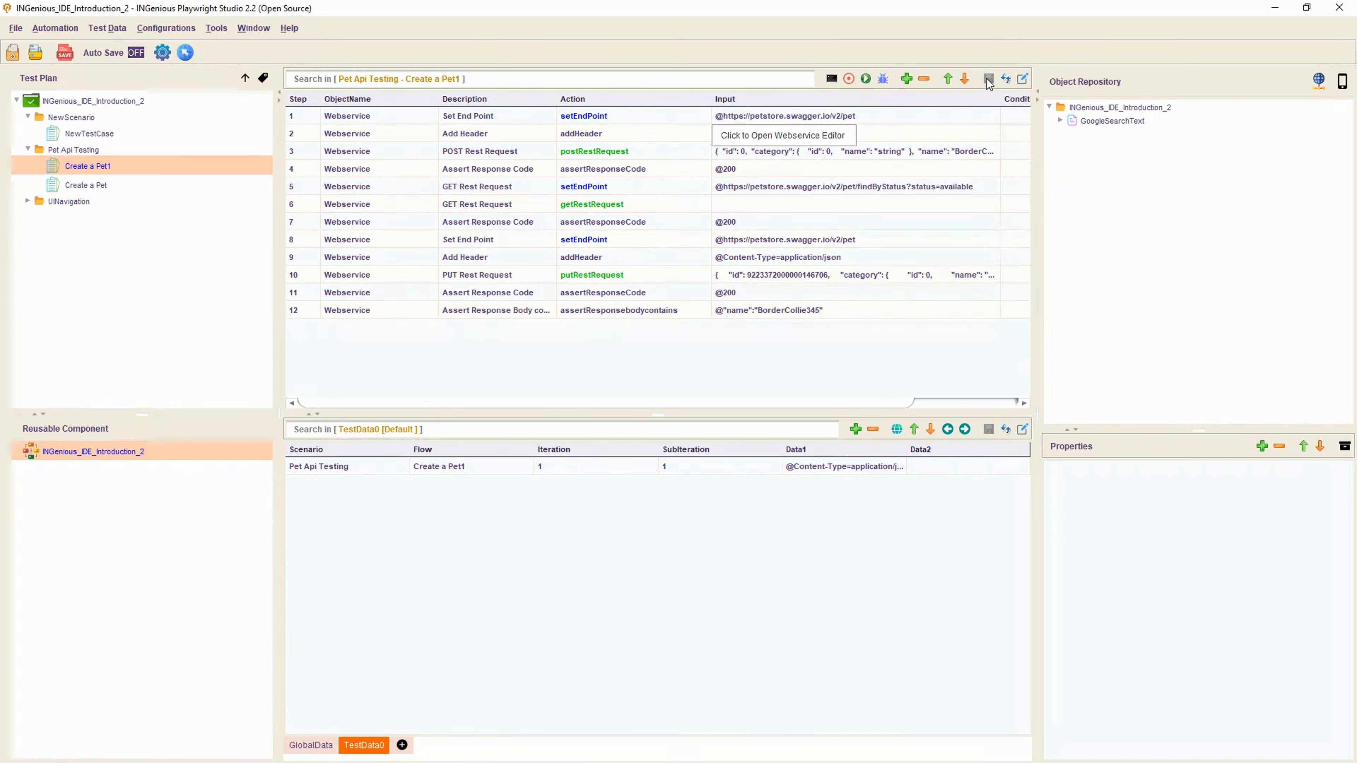
# - Run Create a Pet1, verify the console's Step 12 PASS line for BorderCollie345, then close the console
pyautogui.click(866, 79)
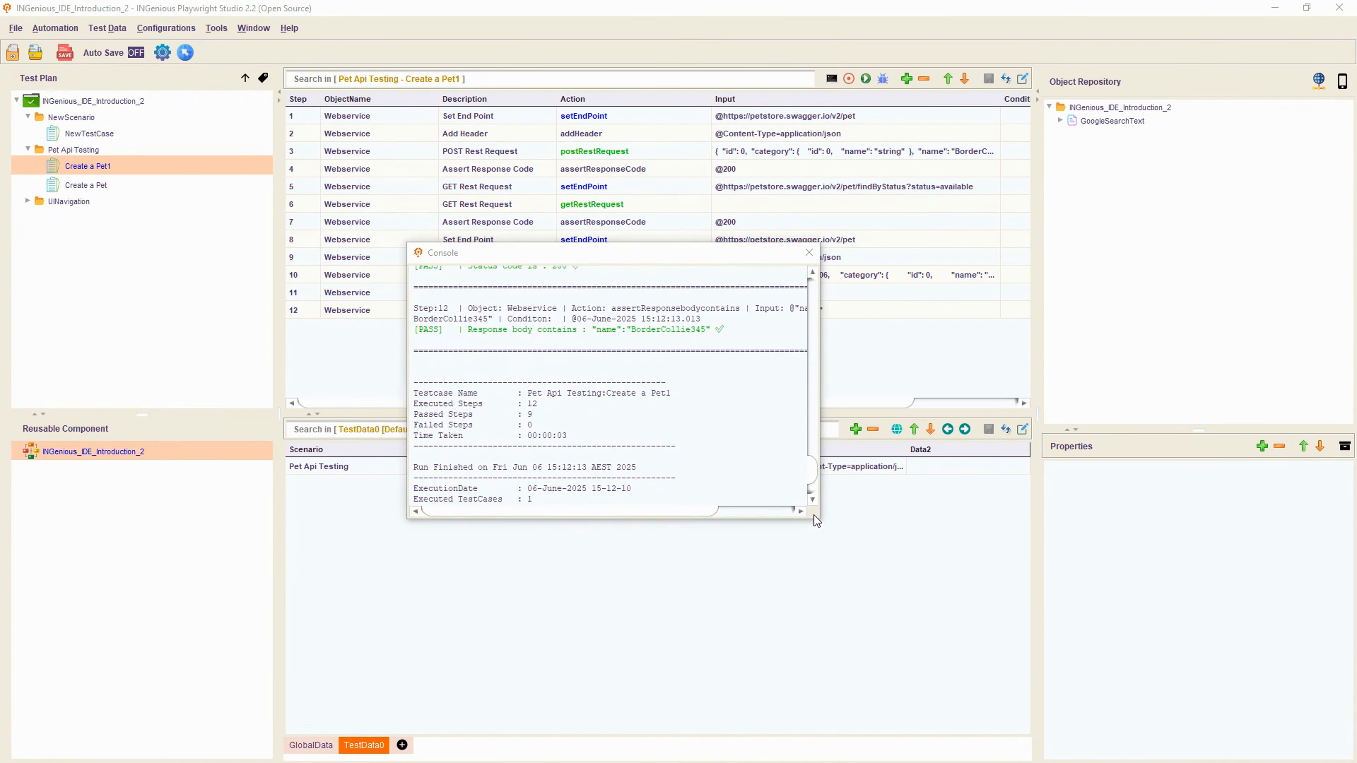
pyautogui.moveTo(819, 519); pyautogui.dragTo(1035, 642)
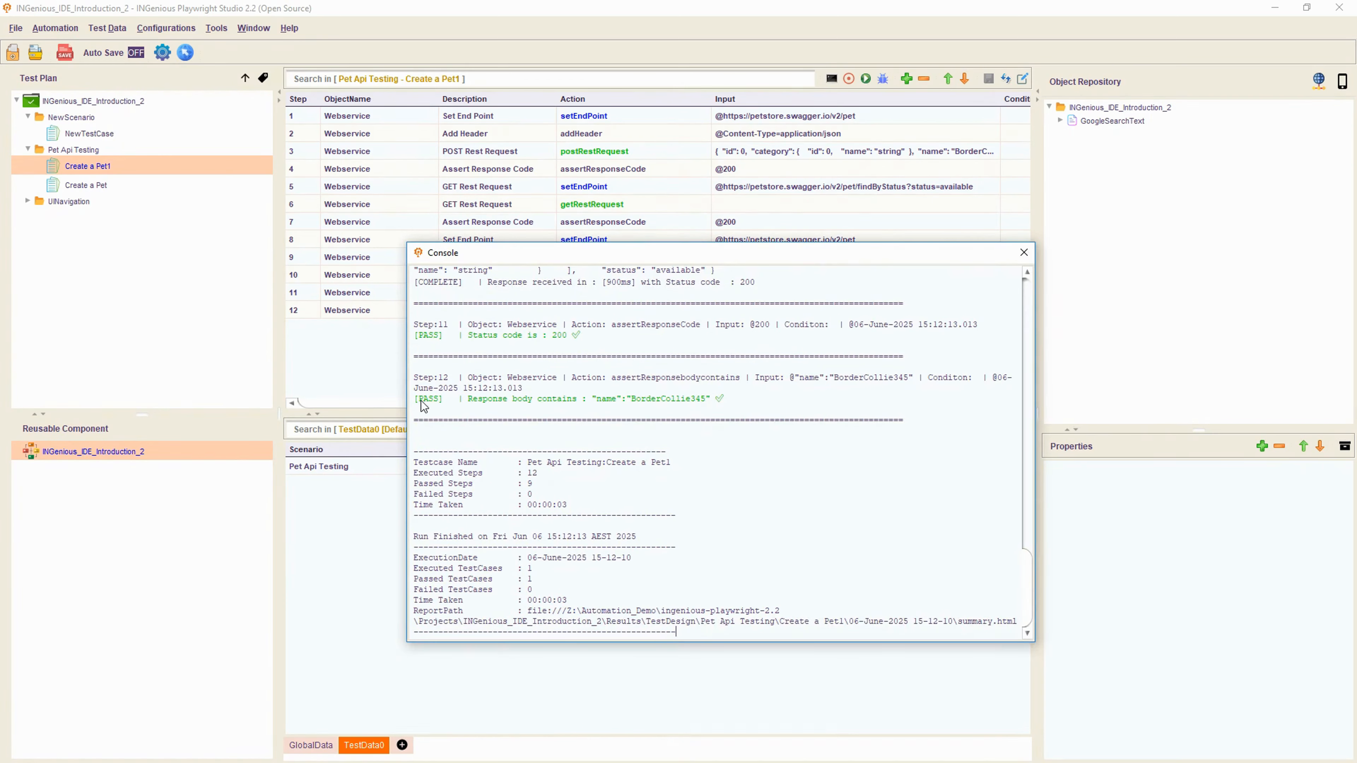
pyautogui.moveTo(415, 399); pyautogui.dragTo(417, 325)
pyautogui.click(792, 384)
pyautogui.doubleClick(684, 399)
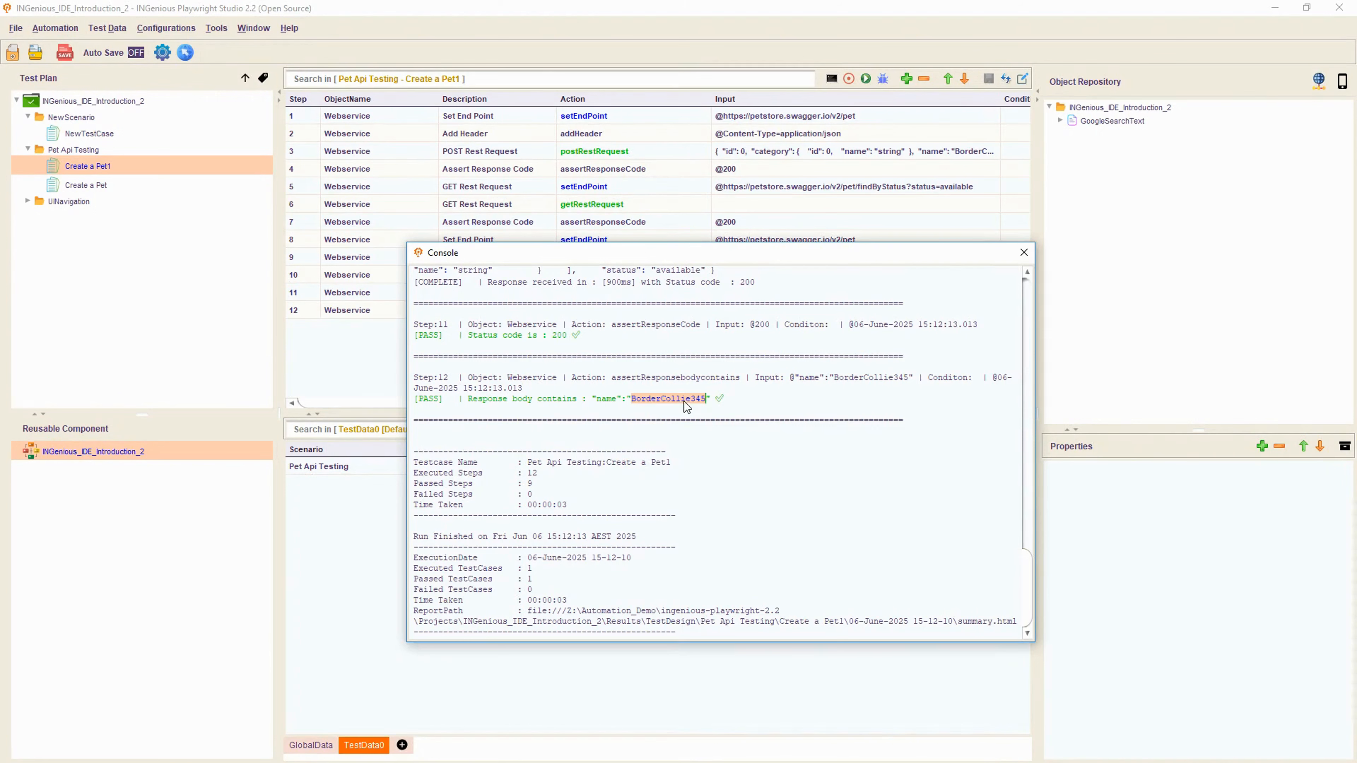
pyautogui.click(1023, 253)
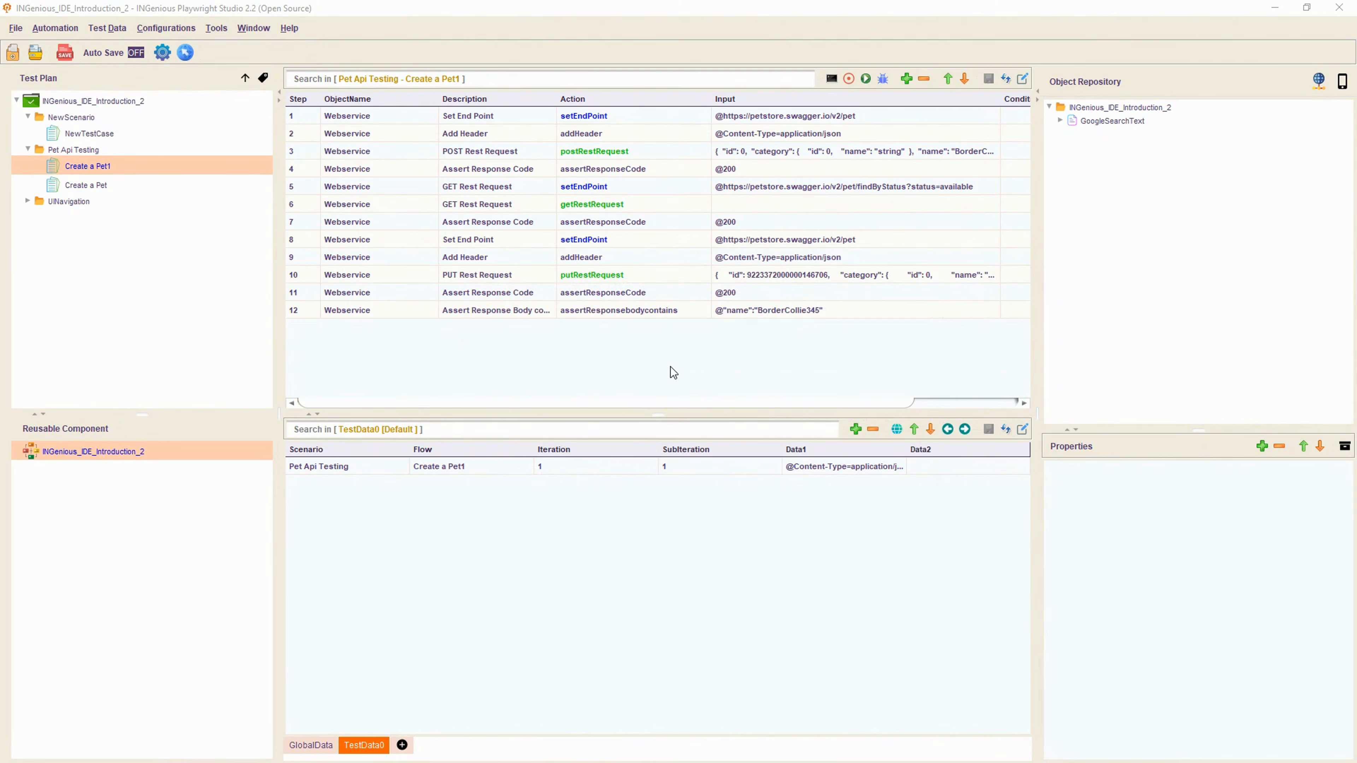
# - Append 345 after BorderCollie345 in step 10's PUT request body and save the test case
pyautogui.doubleClick(845, 276)
pyautogui.moveTo(919, 276); pyautogui.dragTo(1011, 279)
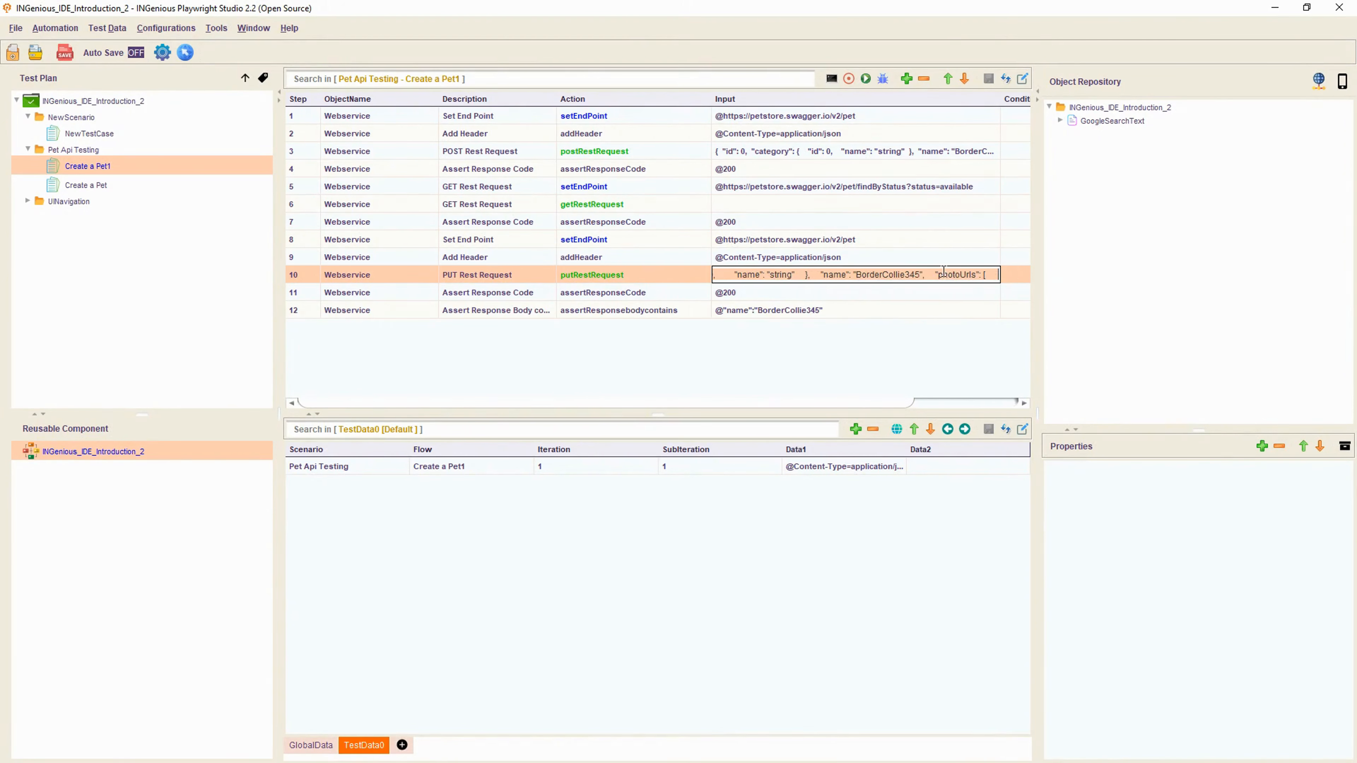
pyautogui.click(919, 275)
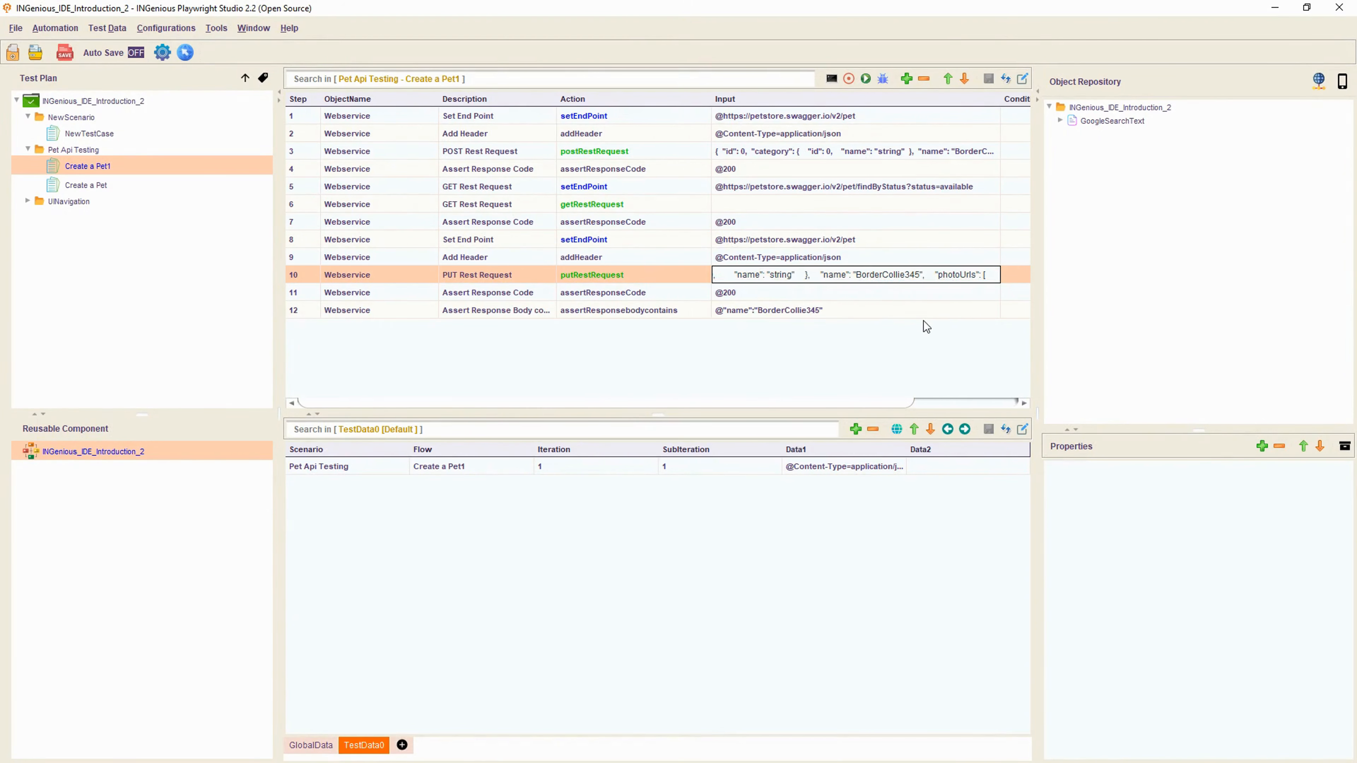
pyautogui.write('345')
pyautogui.click(922, 321)
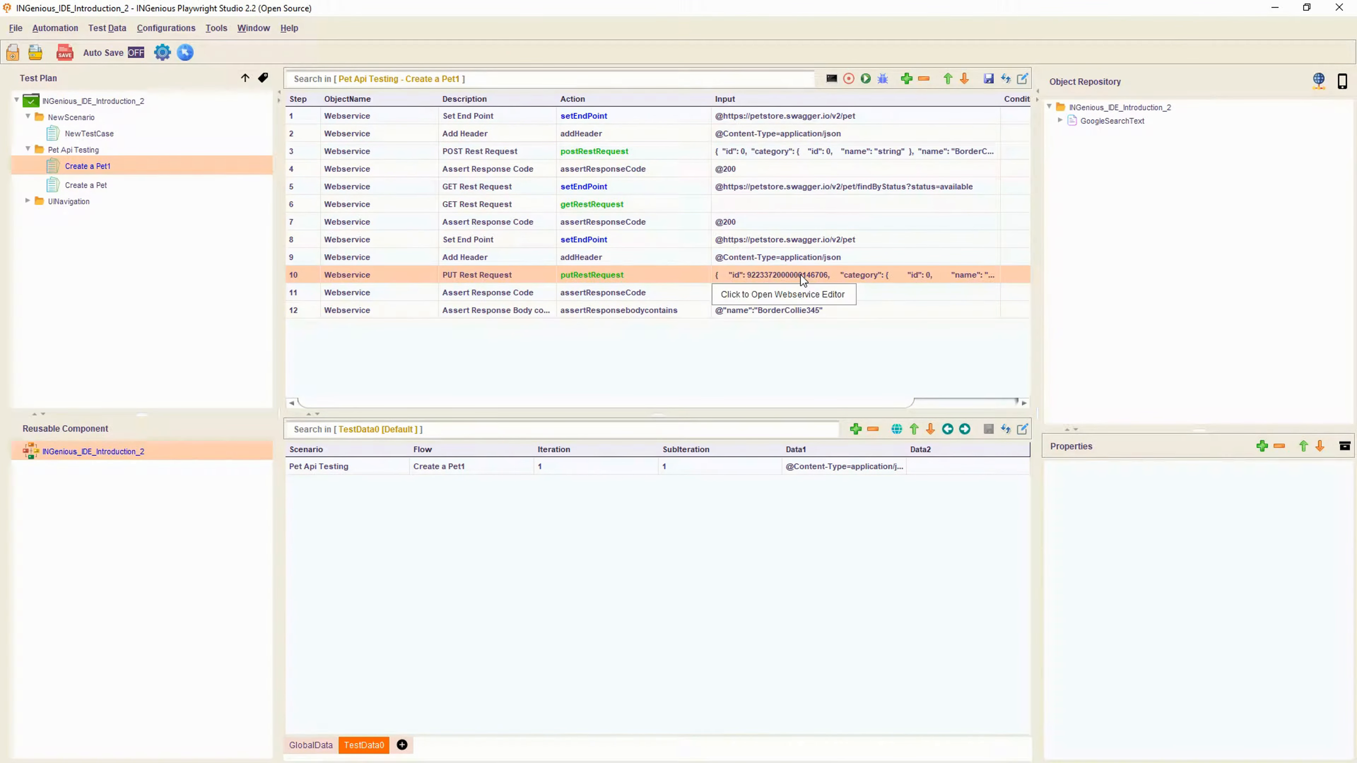
pyautogui.click(835, 310)
pyautogui.click(989, 79)
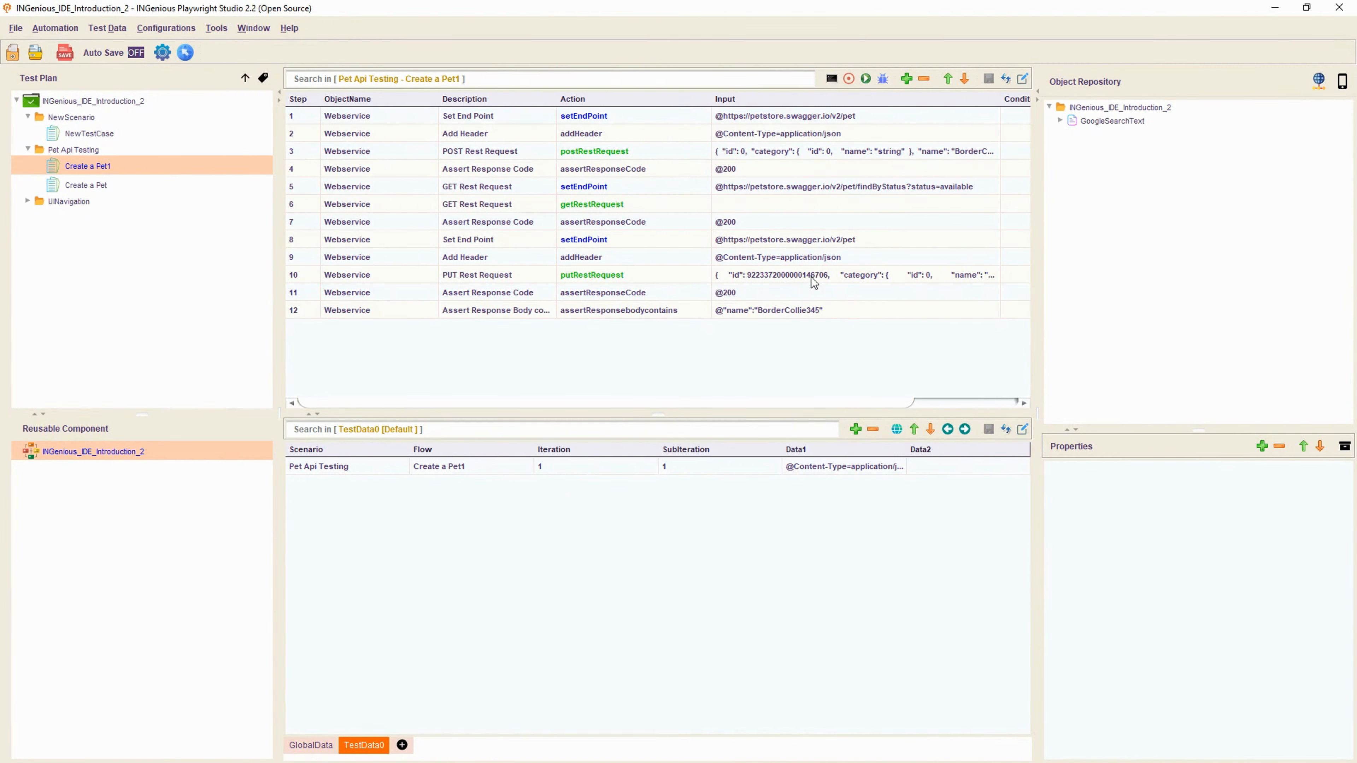
# - Rerun Create a Pet1, confirm step 12 fails (8 passed, 1 failed), and compare steps 10 and 12
pyautogui.click(866, 79)
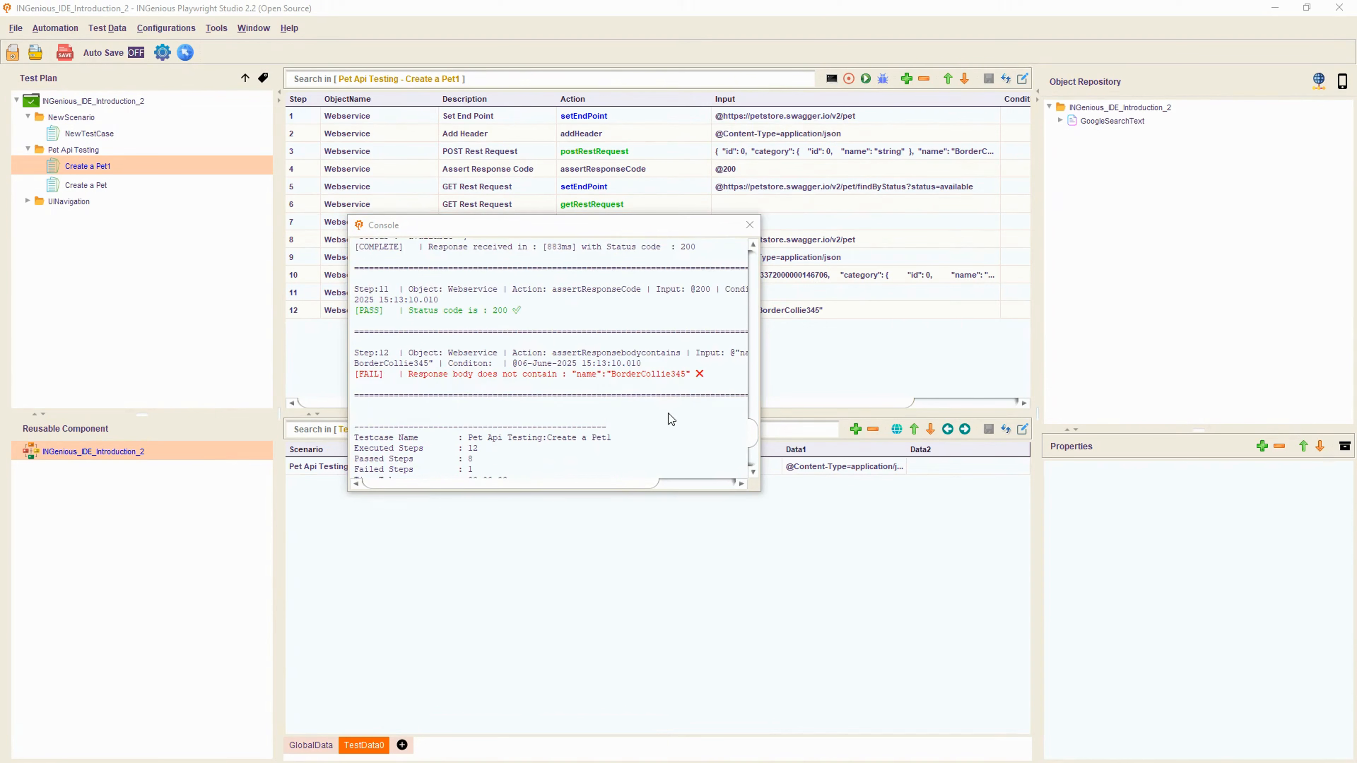
pyautogui.moveTo(758, 490); pyautogui.dragTo(1102, 584)
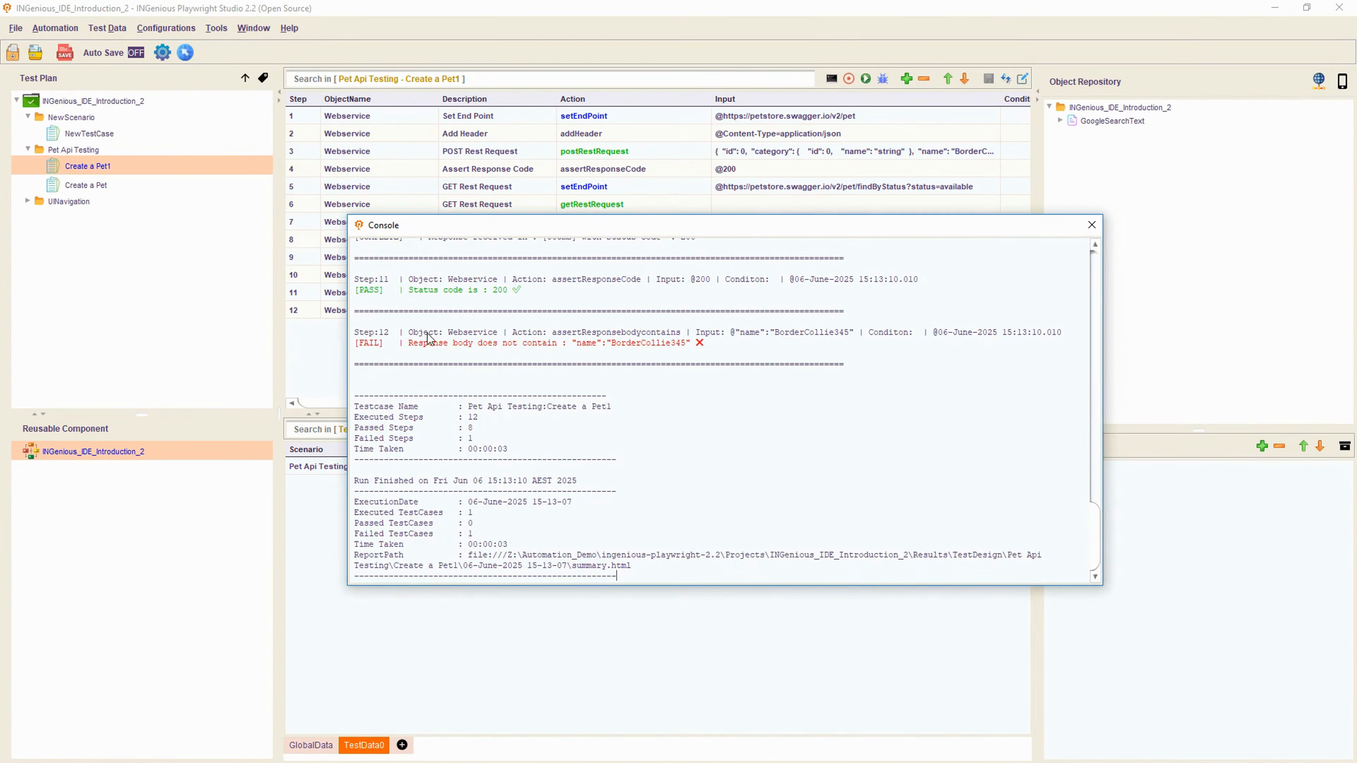
pyautogui.moveTo(418, 345); pyautogui.dragTo(700, 344)
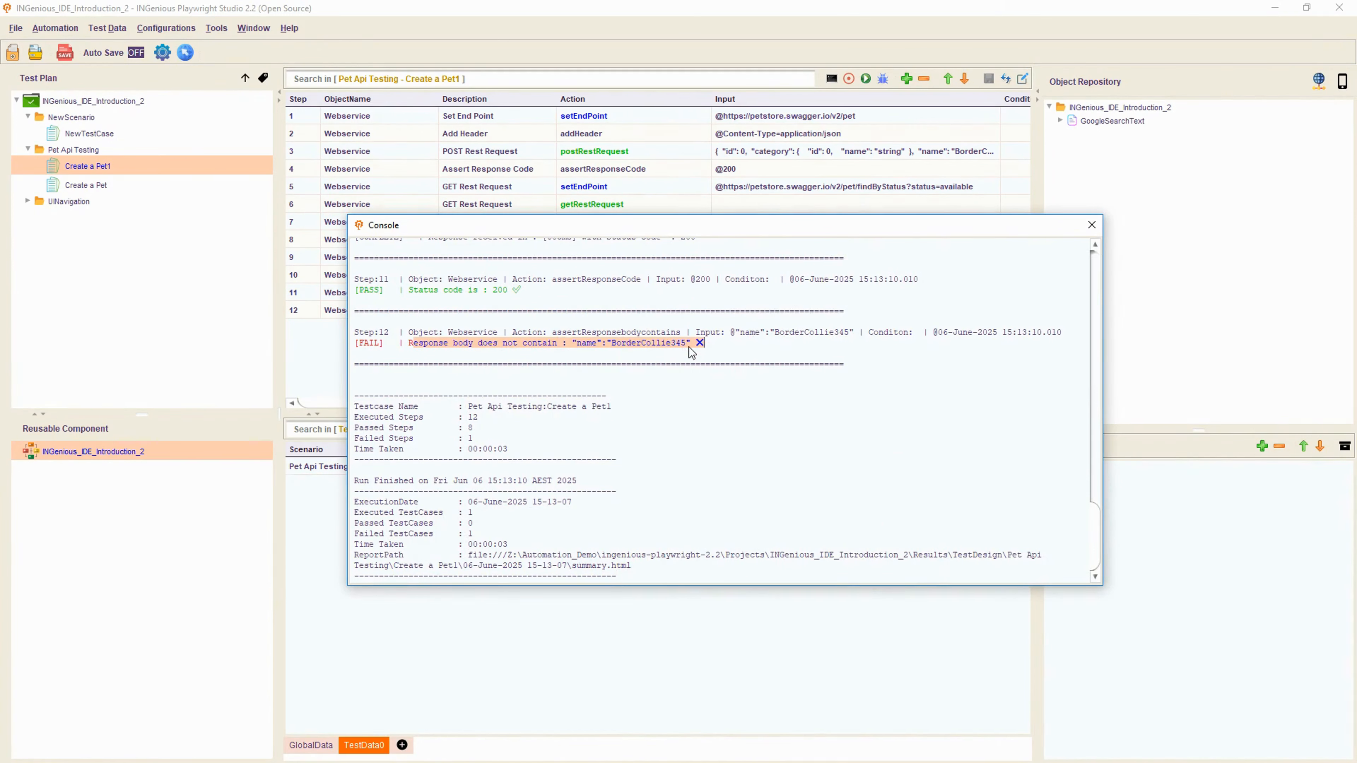
pyautogui.click(1092, 225)
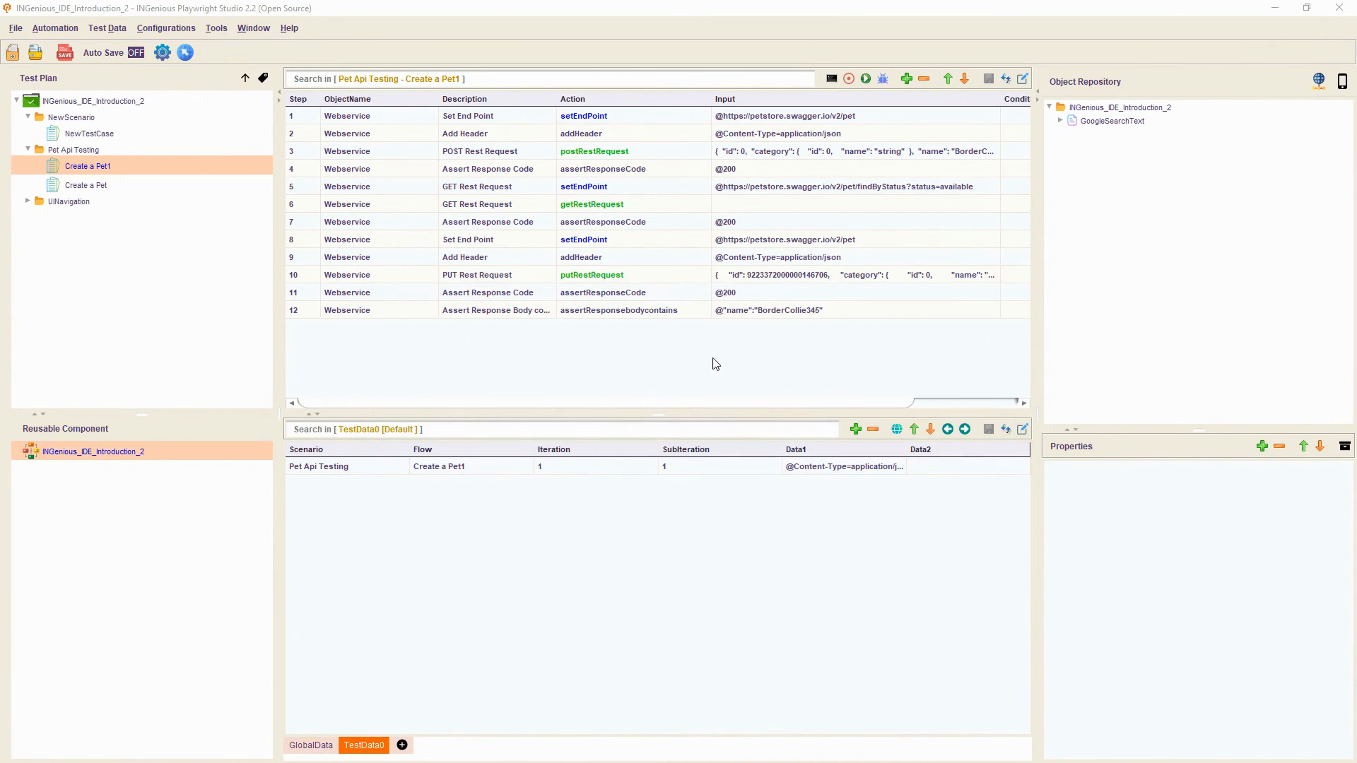
pyautogui.click(848, 313)
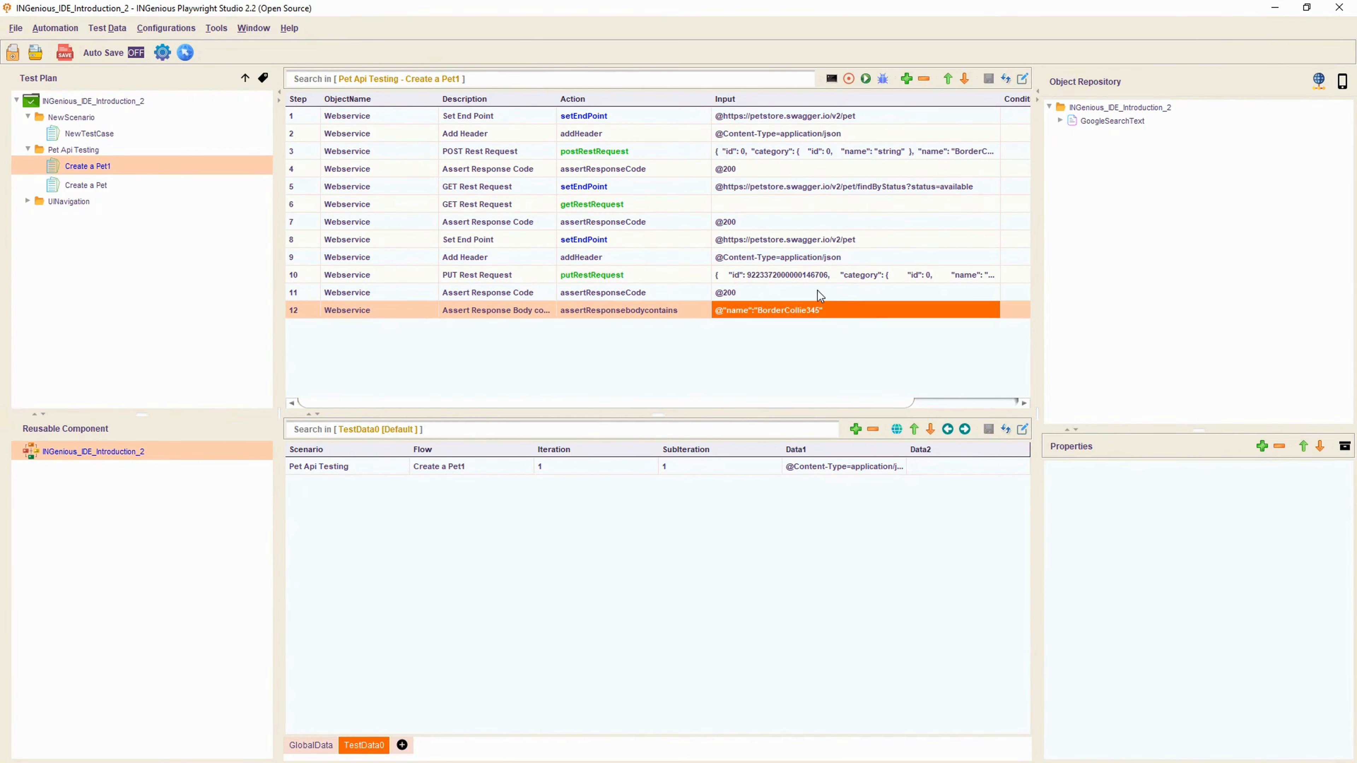
pyautogui.click(809, 276)
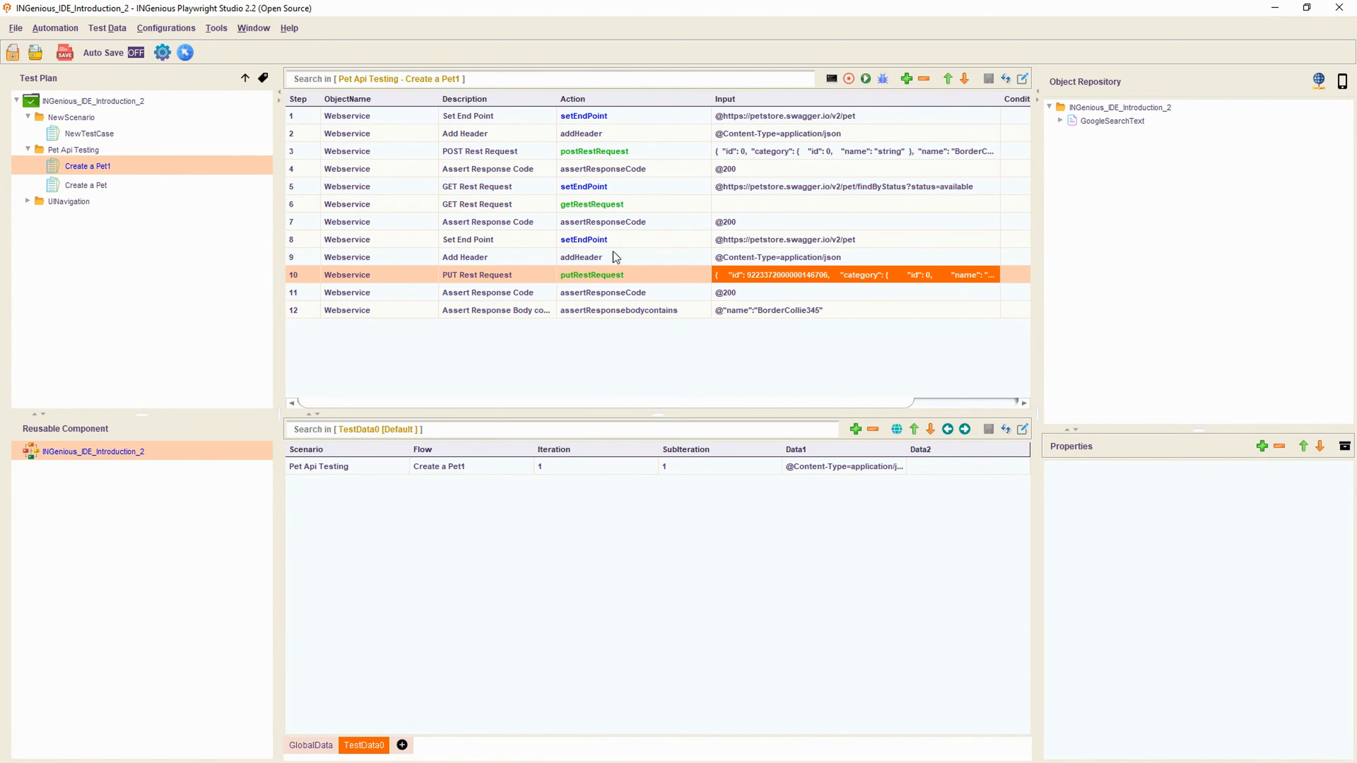
pyautogui.click(623, 312)
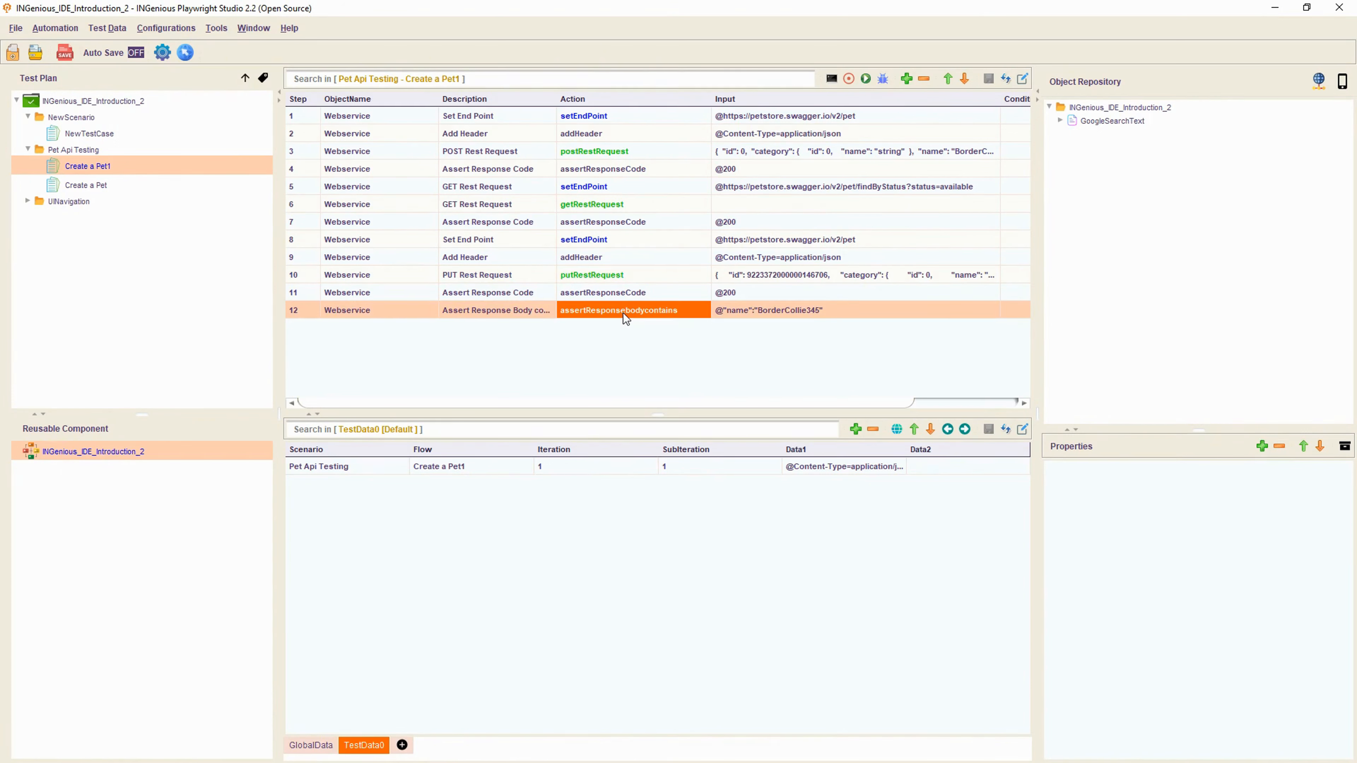